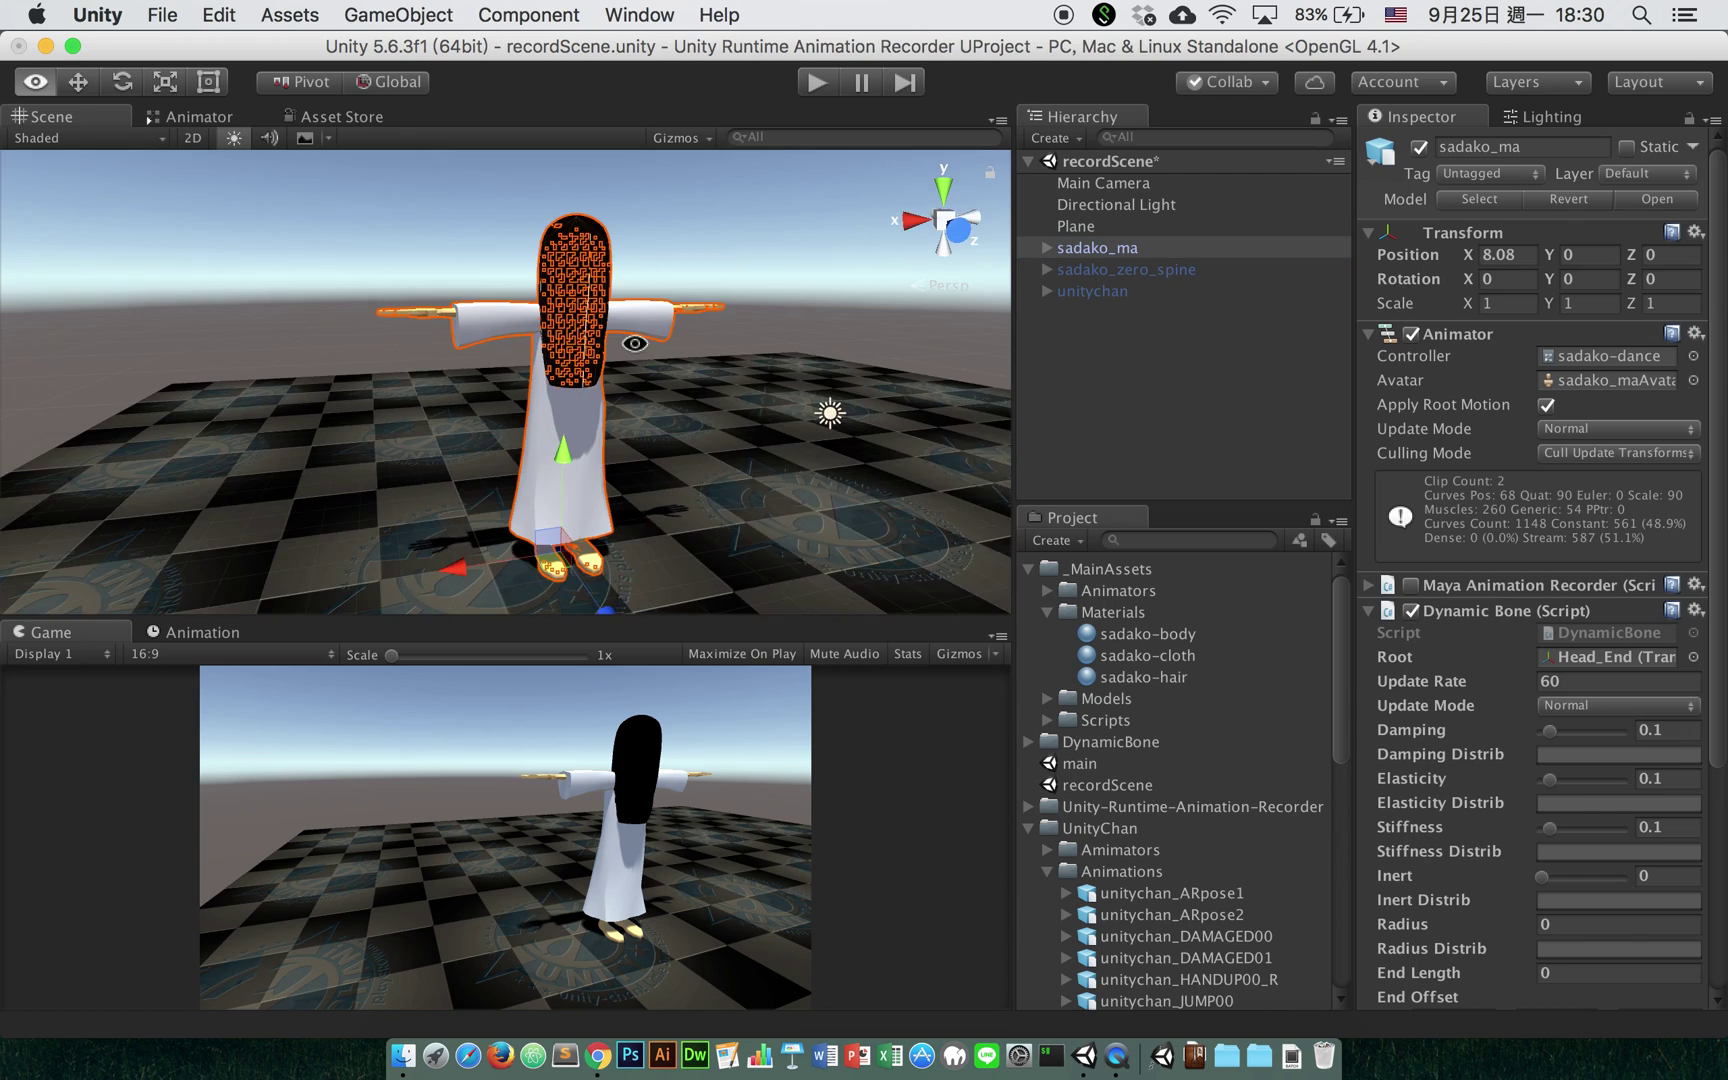
# Step: Inspect the unitychan and sadako_ma objects in the Hierarchy, then clear the selection
pyautogui.click(797, 327)
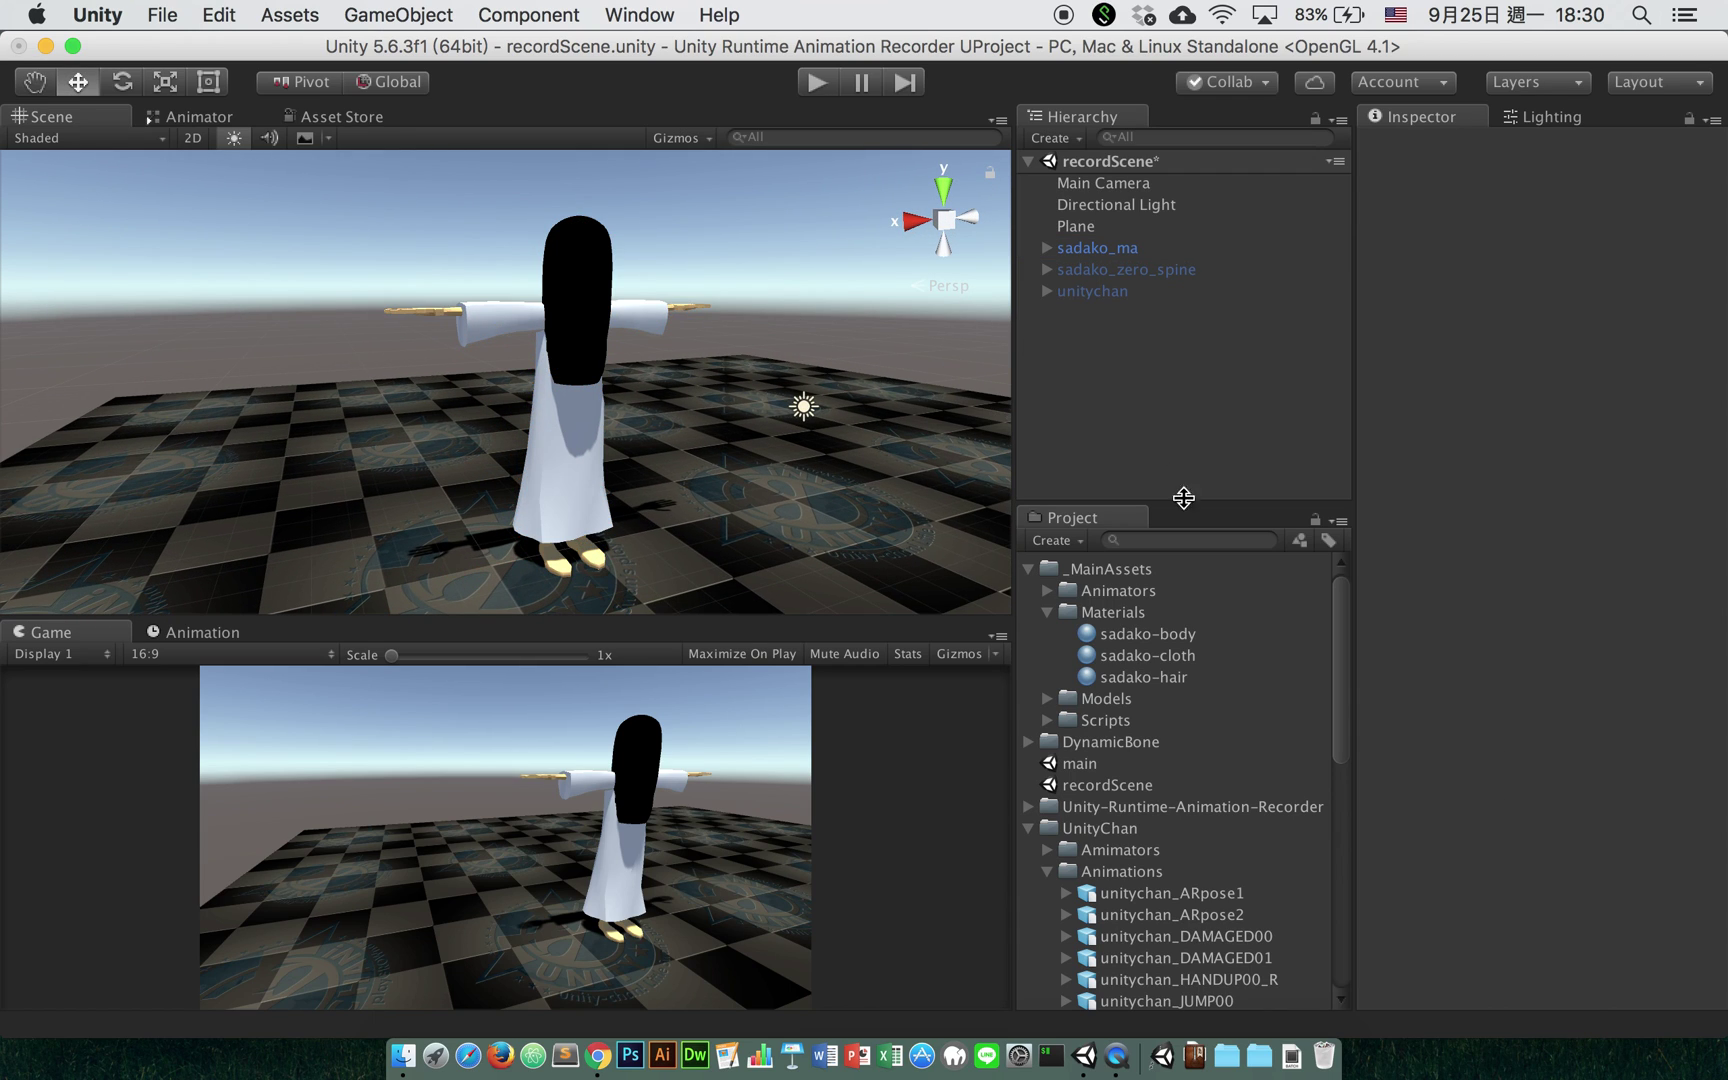
pyautogui.click(1119, 296)
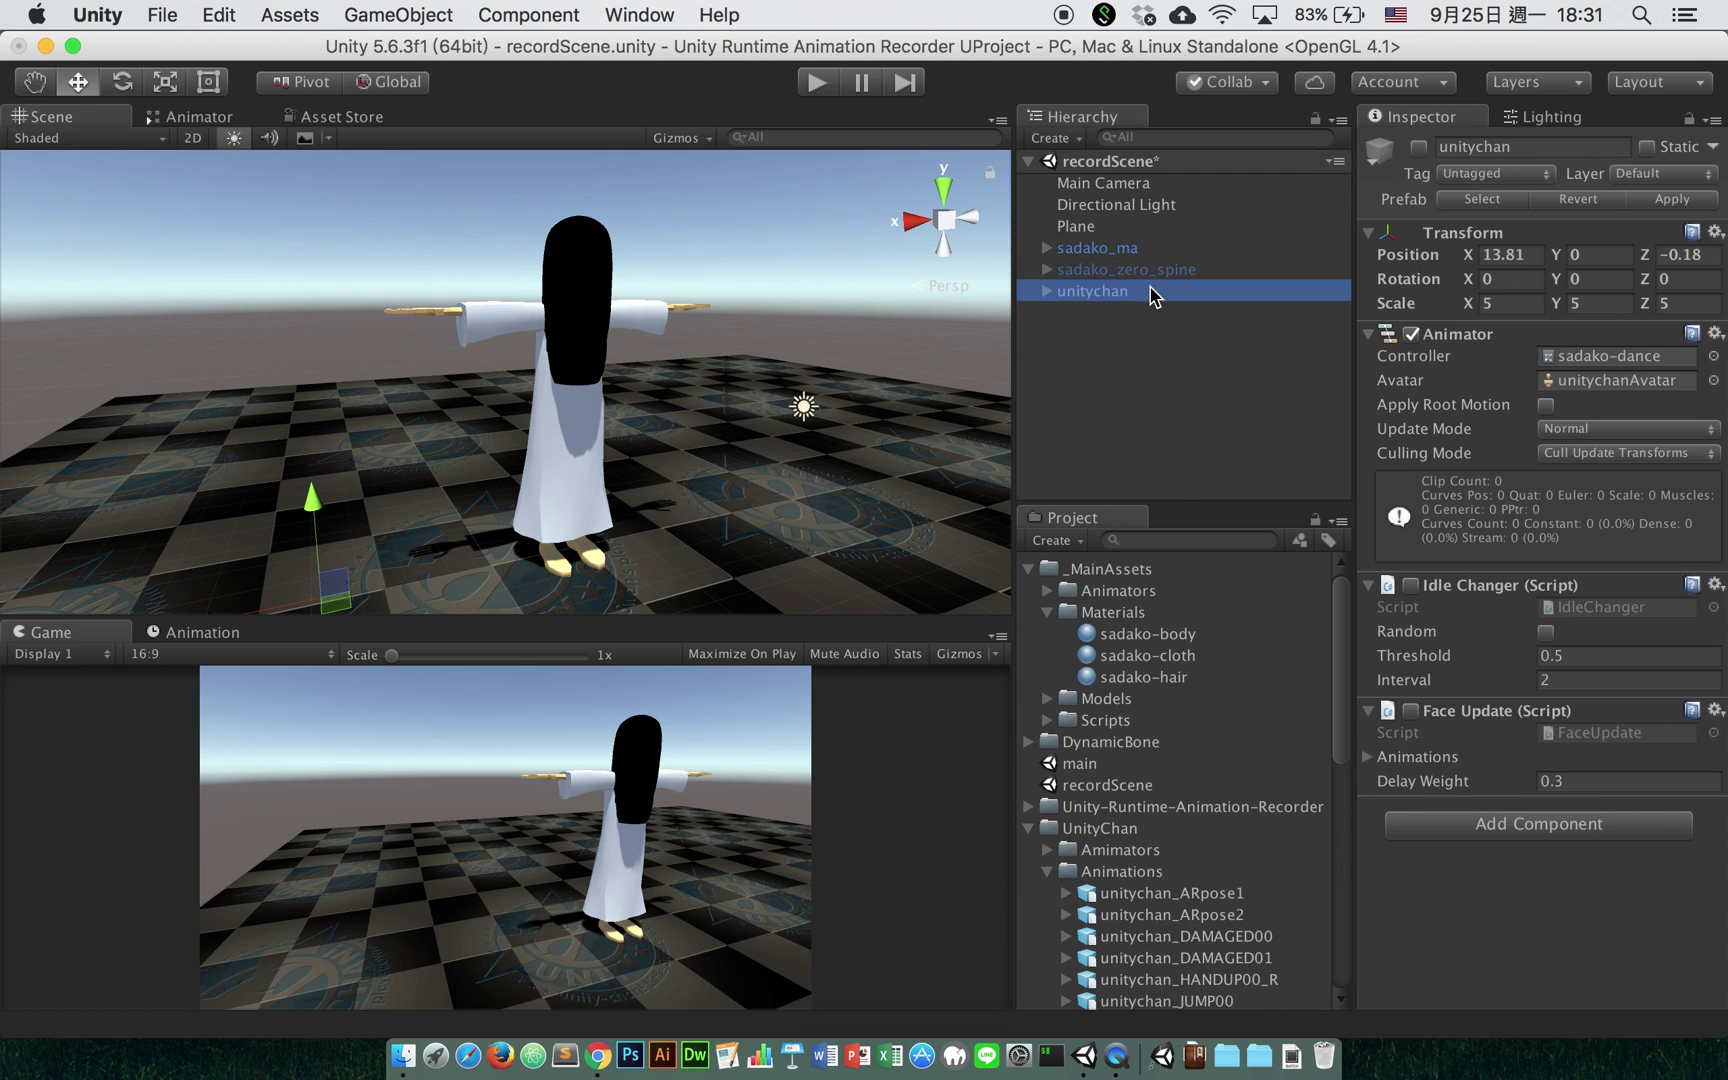
pyautogui.click(1119, 250)
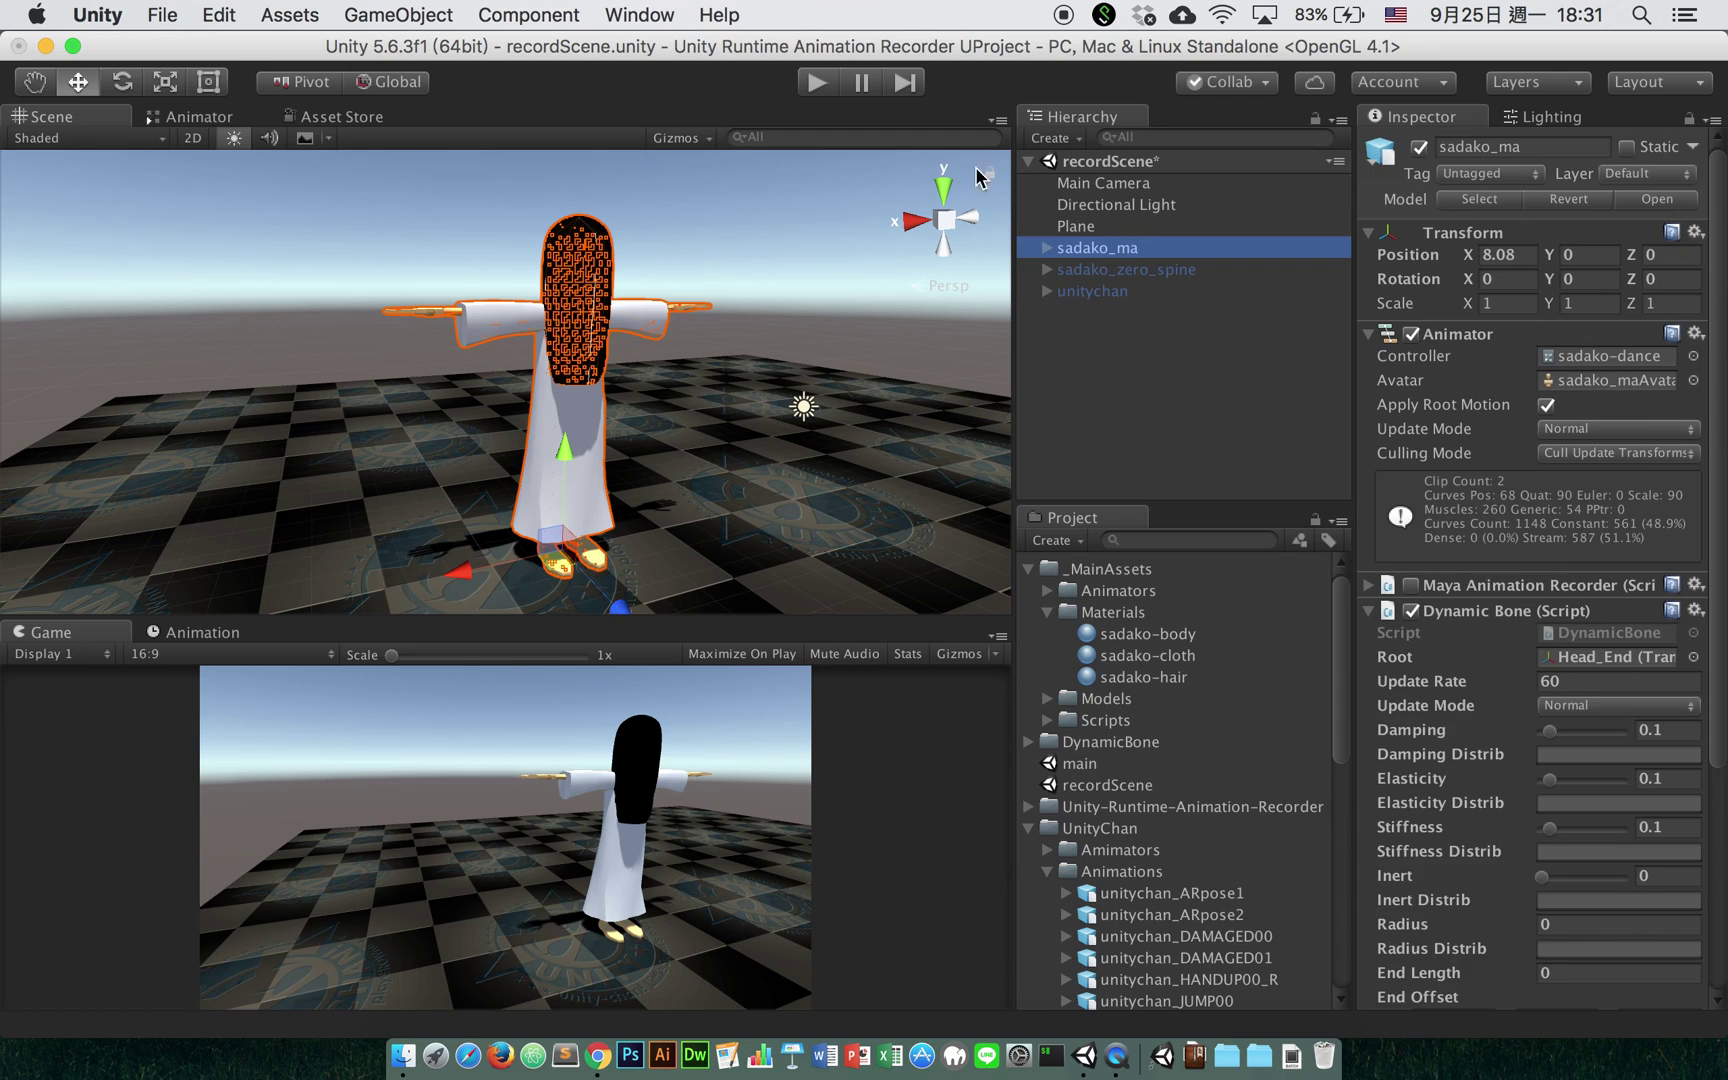
pyautogui.click(1045, 248)
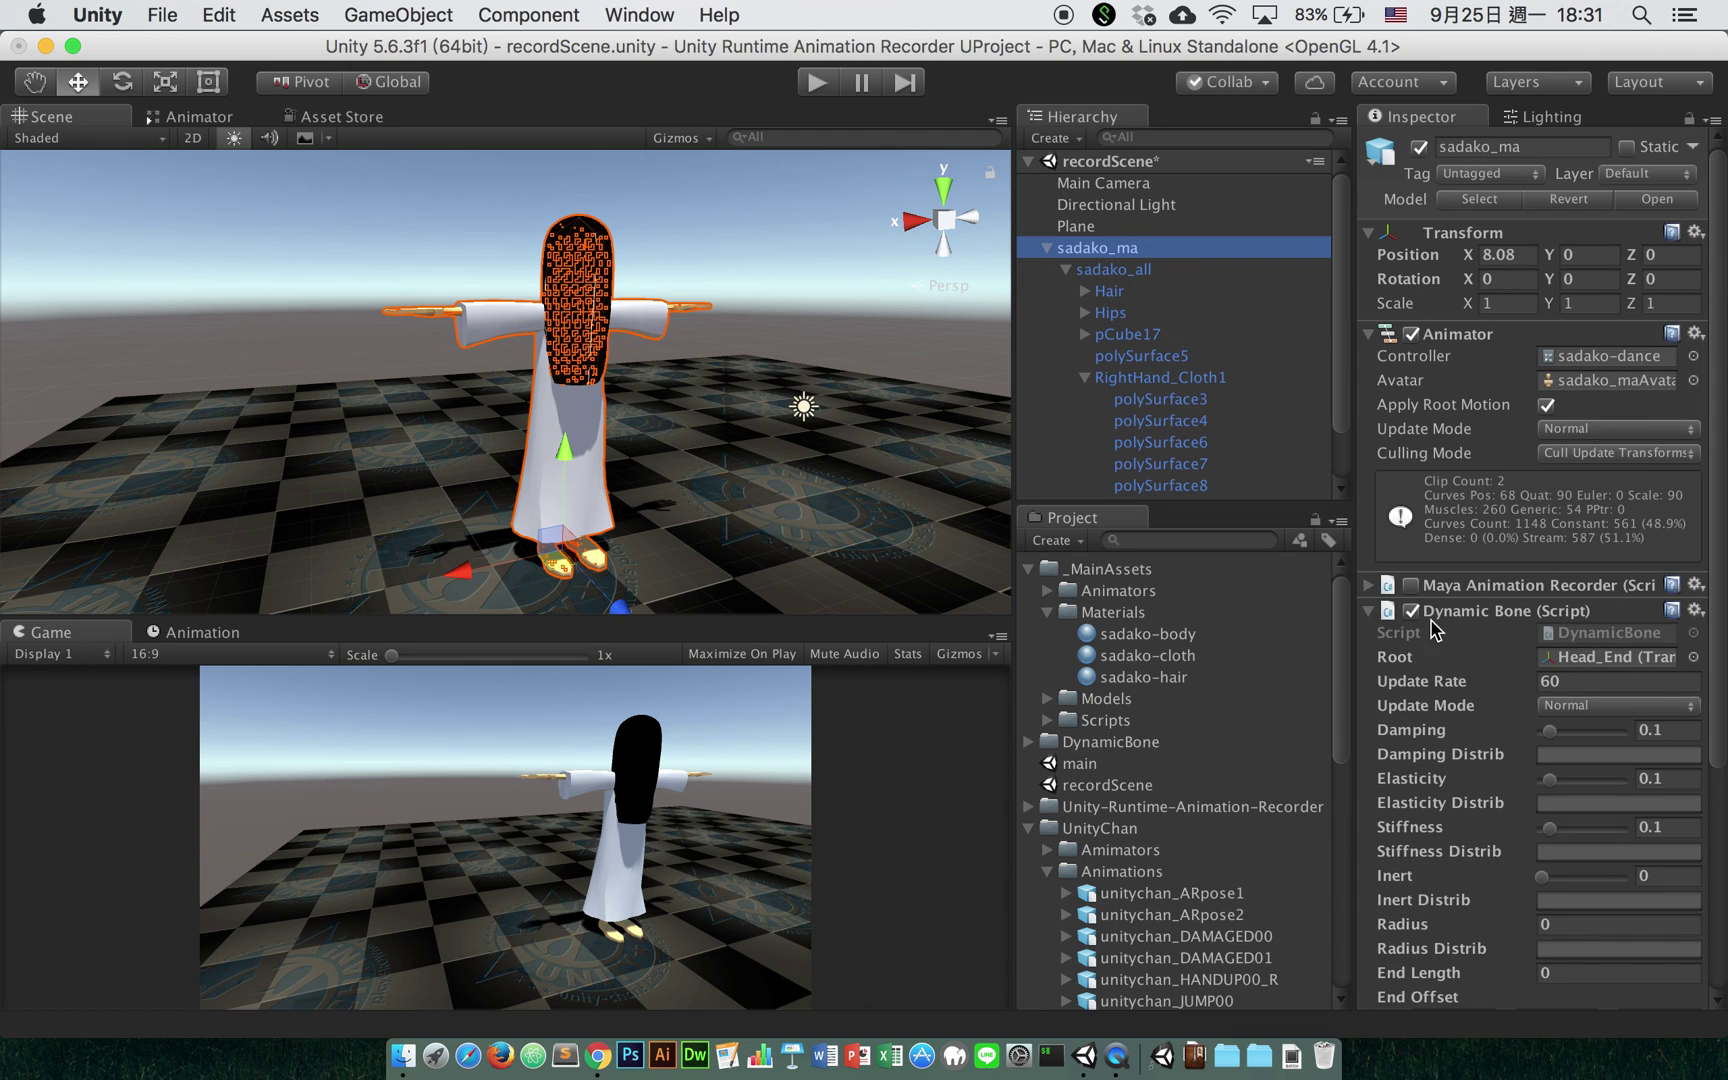
pyautogui.click(1066, 270)
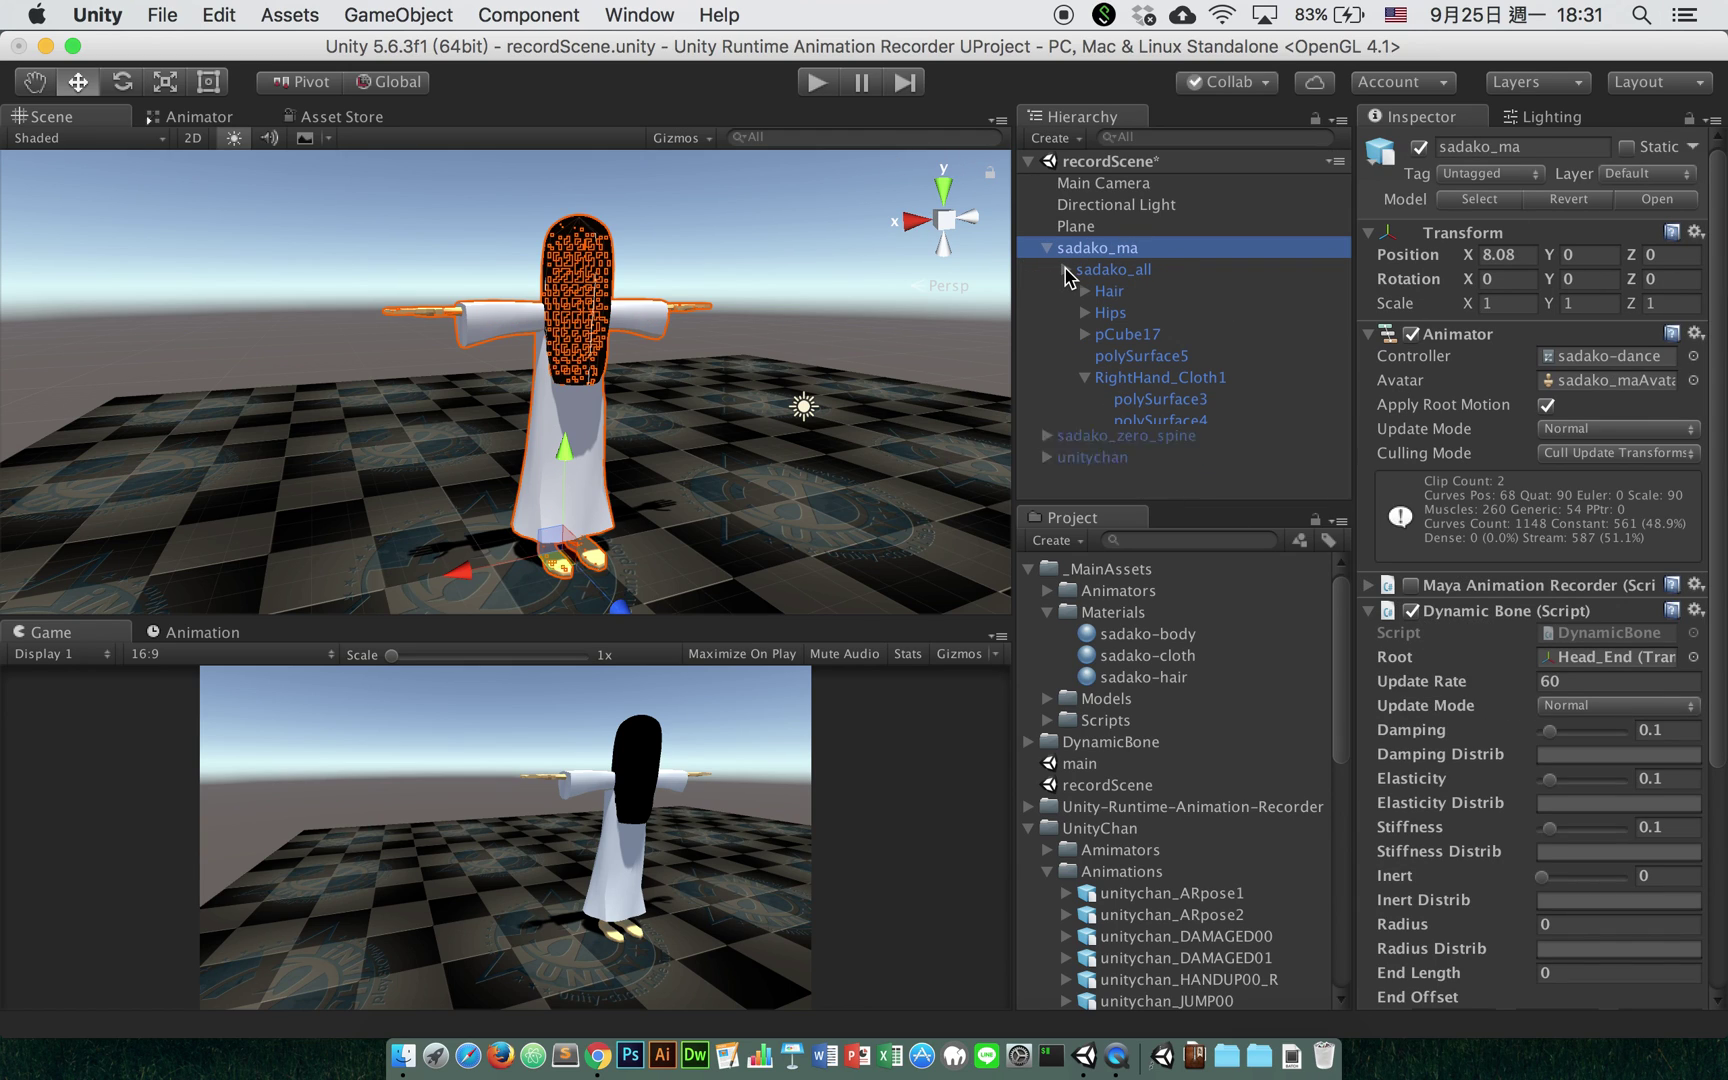
pyautogui.scroll(1, 528, 248)
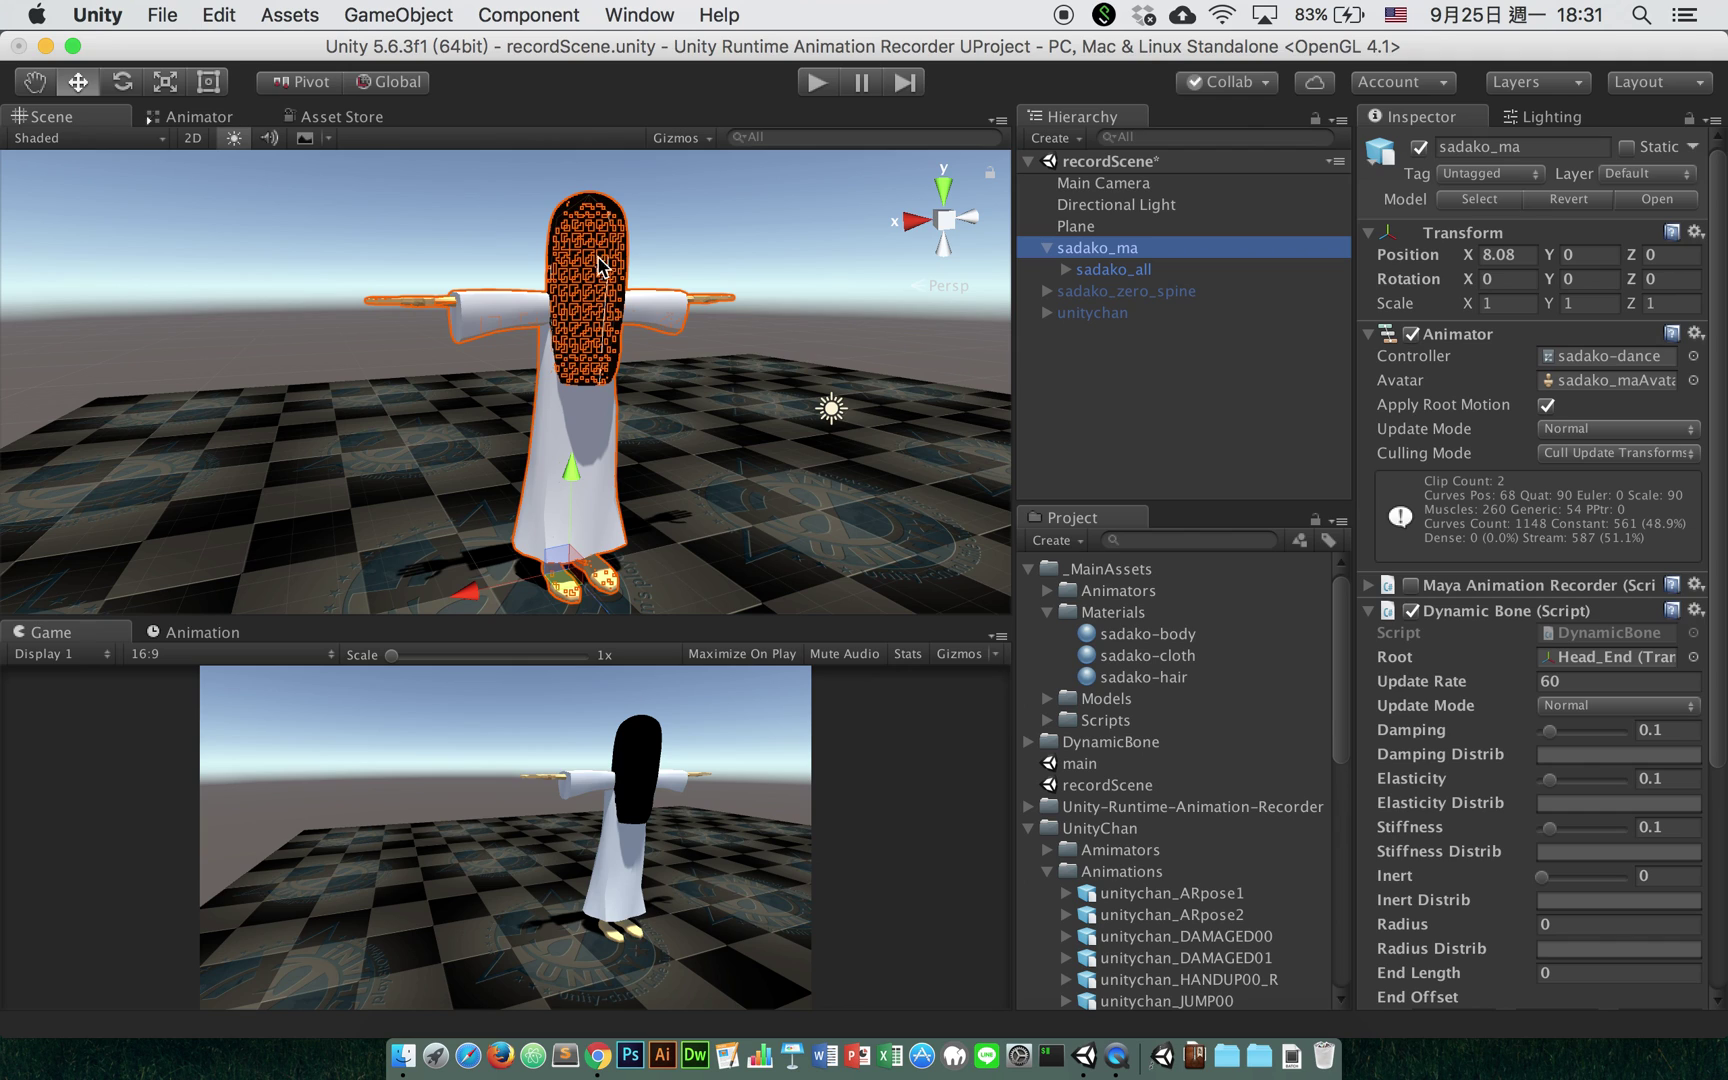
pyautogui.click(522, 228)
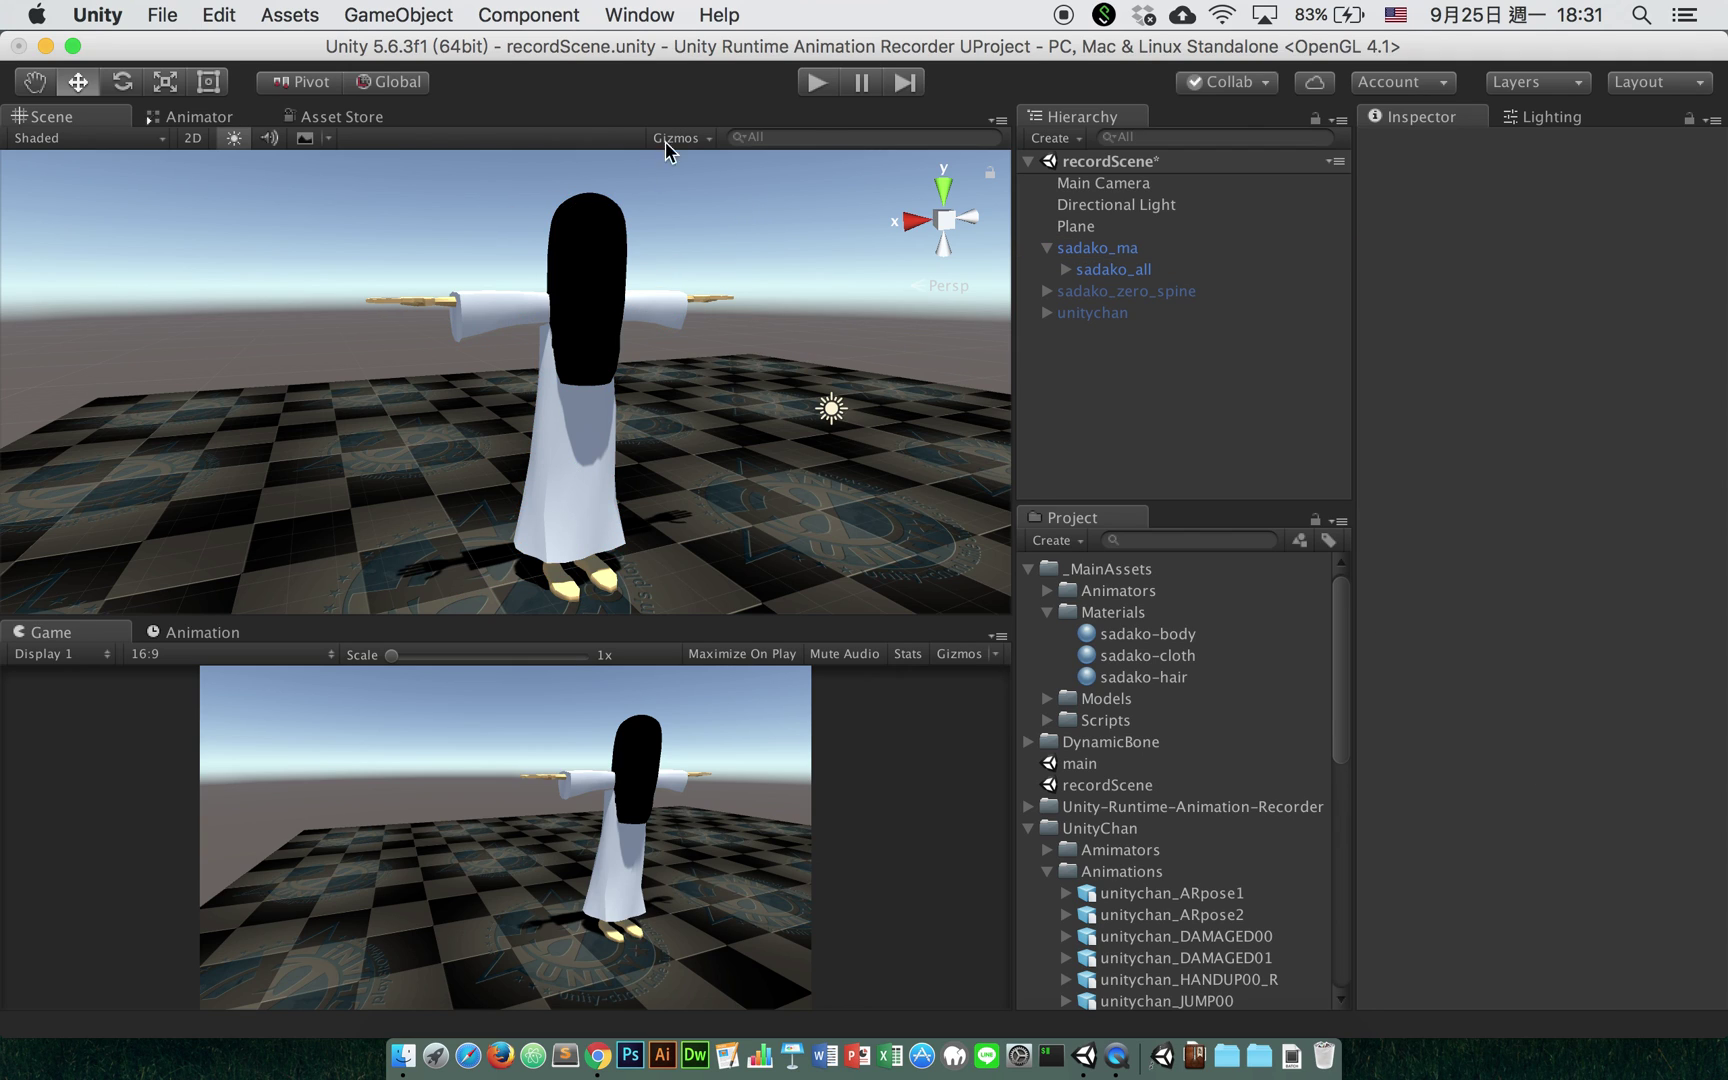
# Step: Play the scene and inspect the SolidHair mesh while orbiting around the dancing character
pyautogui.click(815, 88)
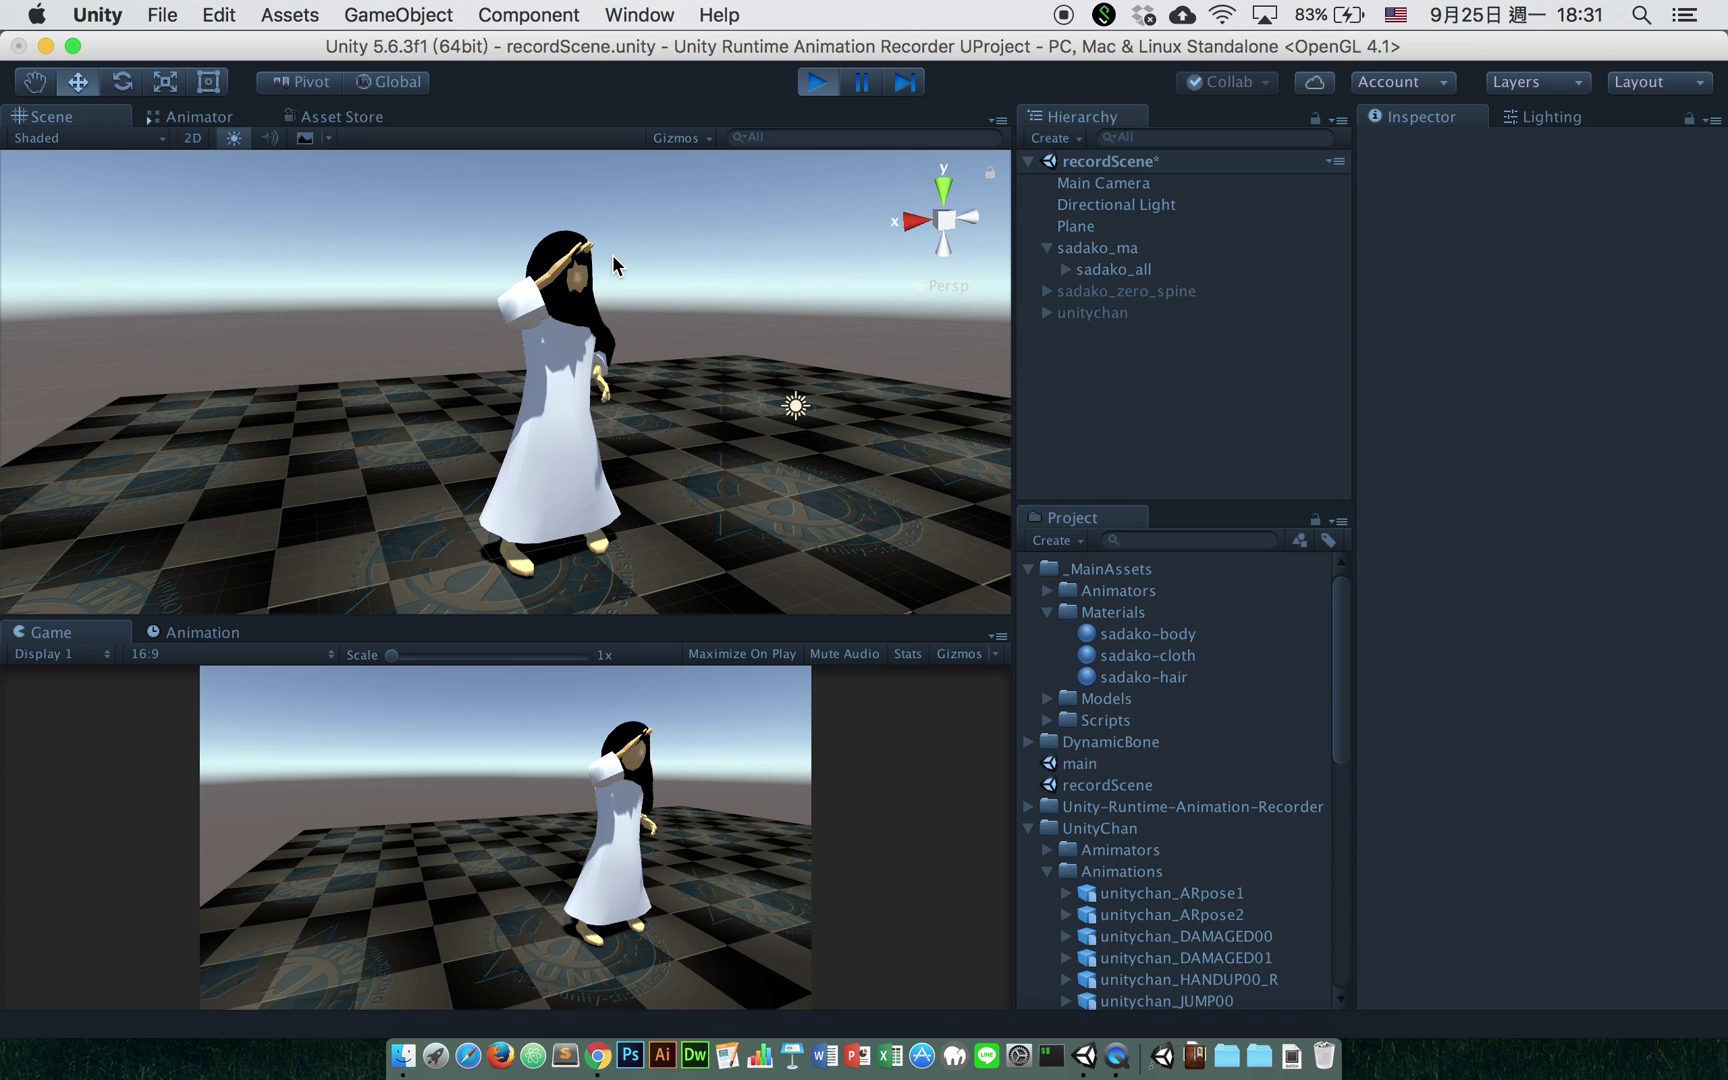
pyautogui.click(630, 236)
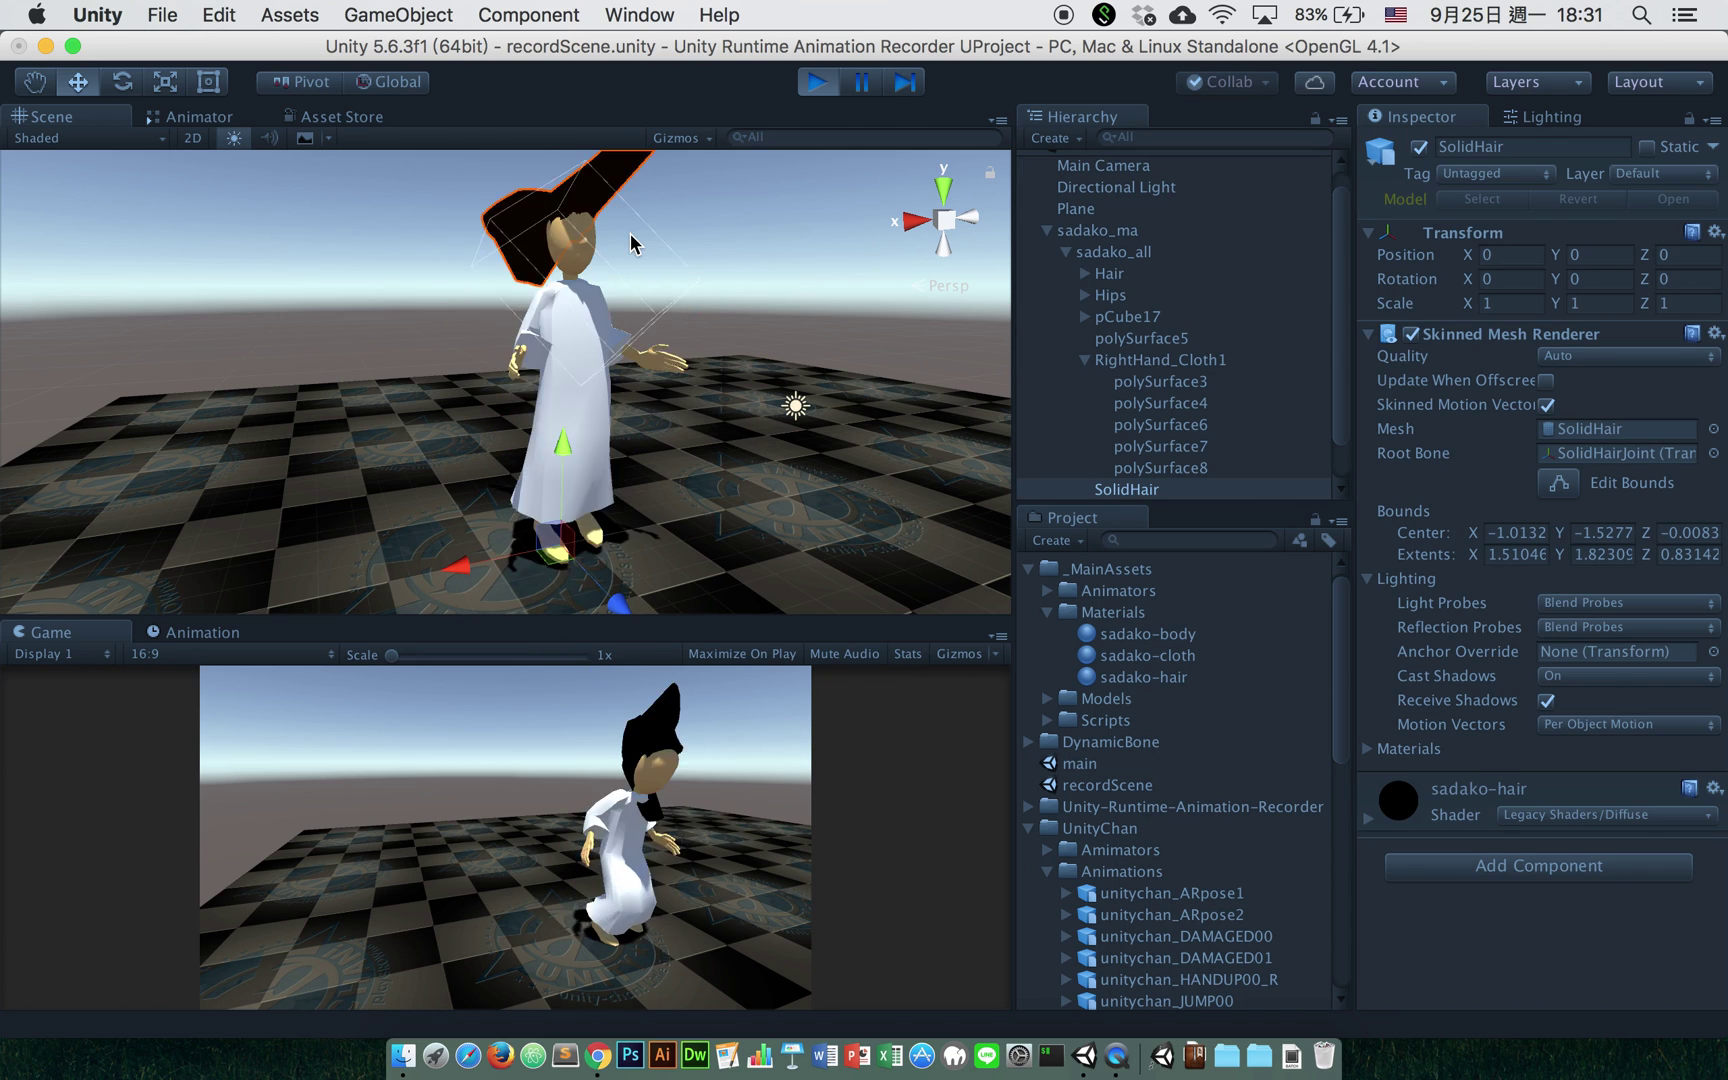
pyautogui.keyDown('alt'); pyautogui.moveTo(630, 234); pyautogui.dragTo(700, 290); pyautogui.keyUp('alt')
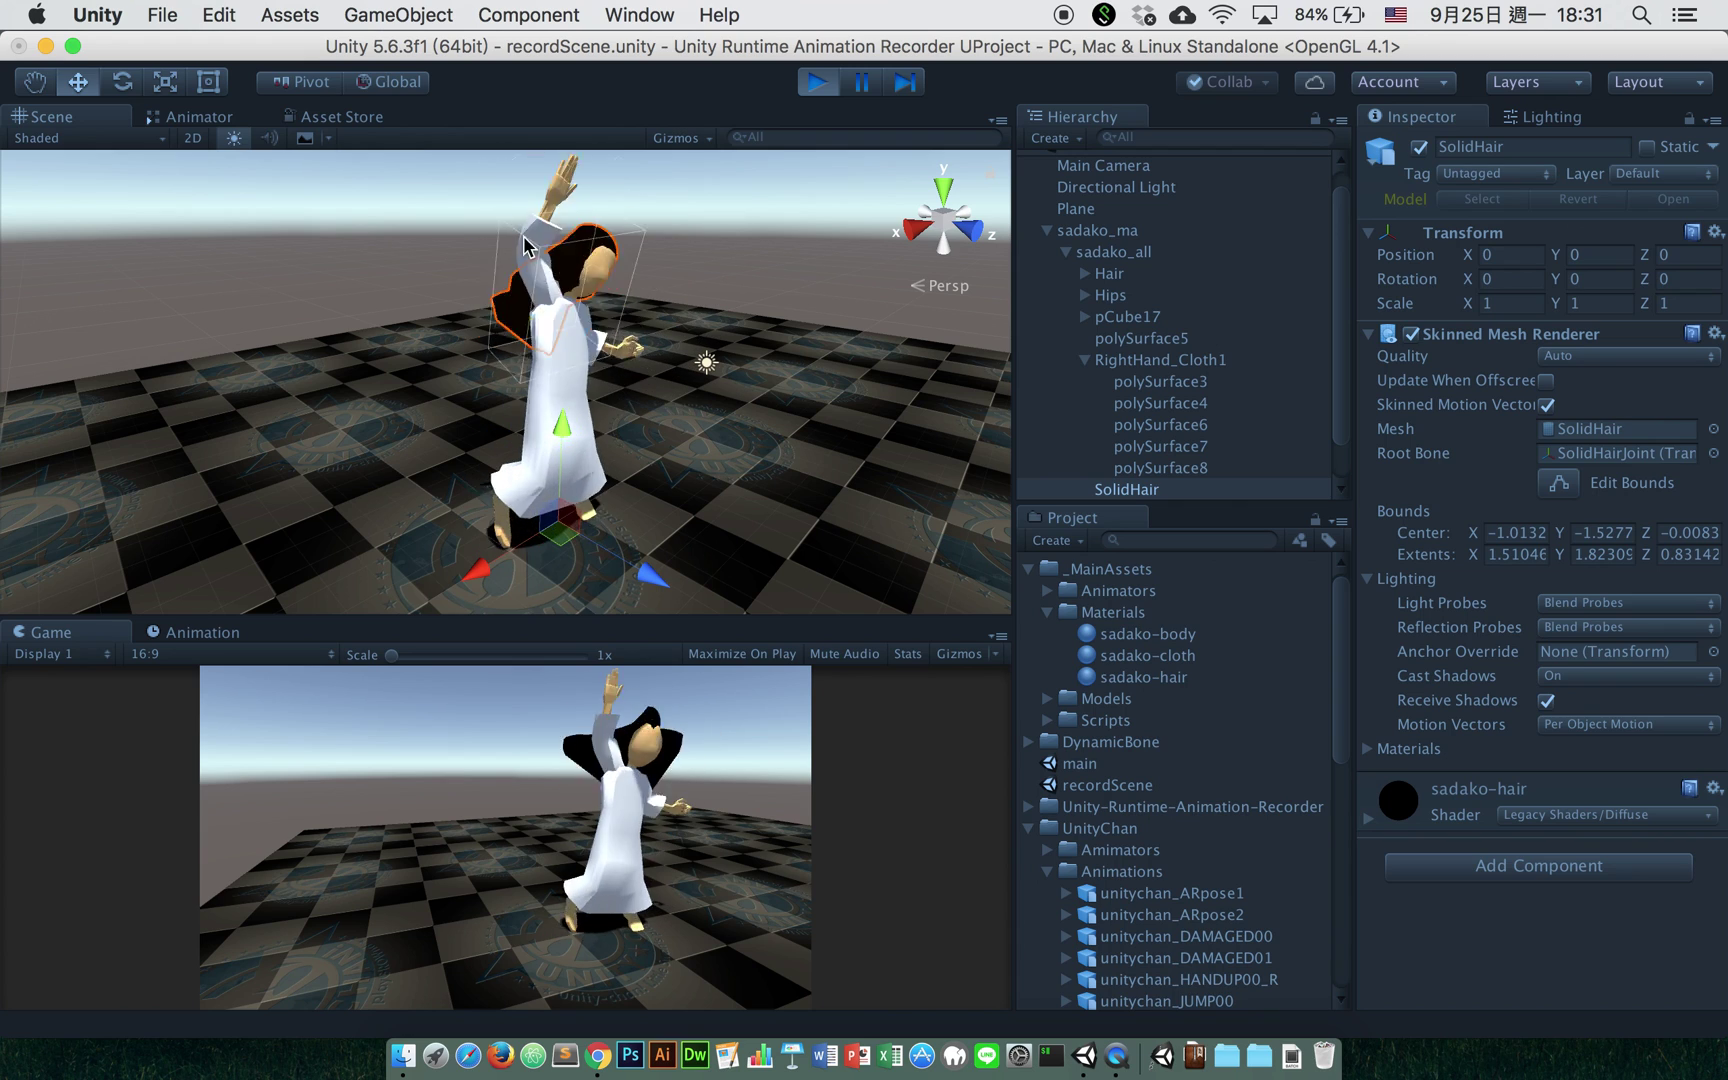
pyautogui.click(753, 216)
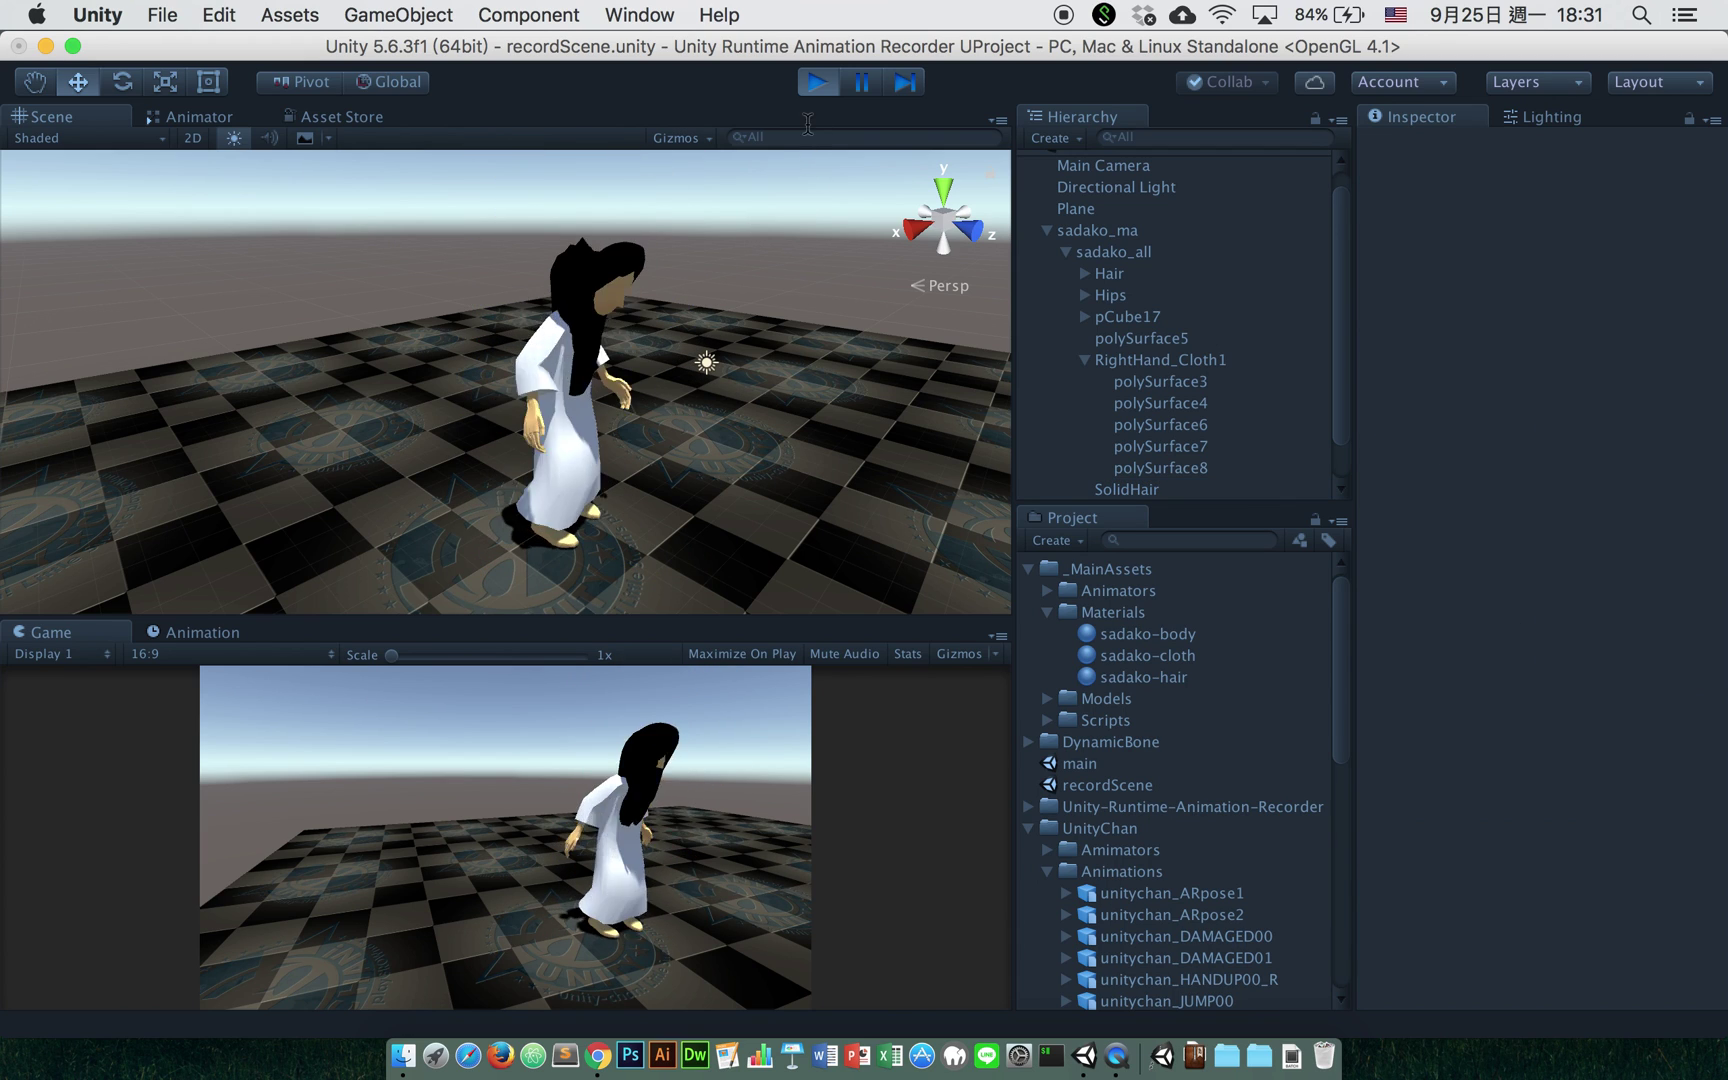
# Step: Stop the scene and select sadako_ma in the Hierarchy
pyautogui.click(817, 82)
pyautogui.click(1099, 230)
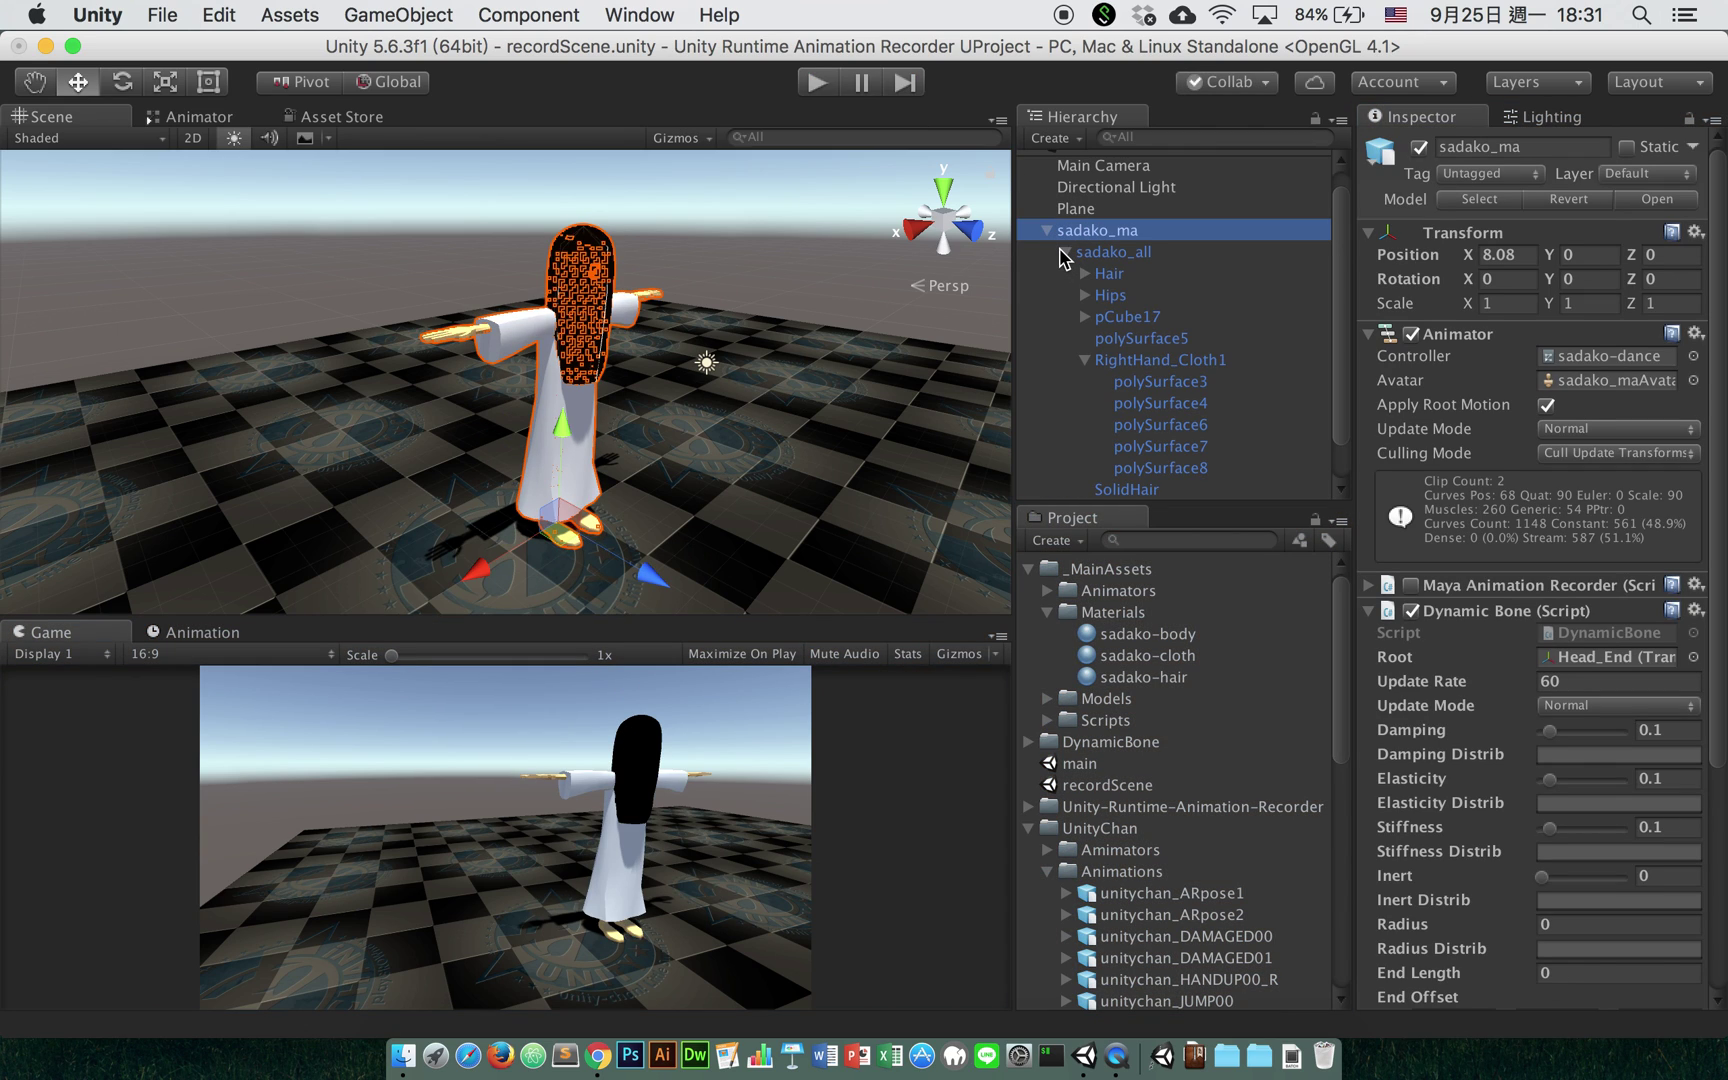
pyautogui.click(1063, 253)
# Step: Expand the Maya Animation Recorder, collapse Dynamic Bone, and enable the recorder component
pyautogui.click(1455, 590)
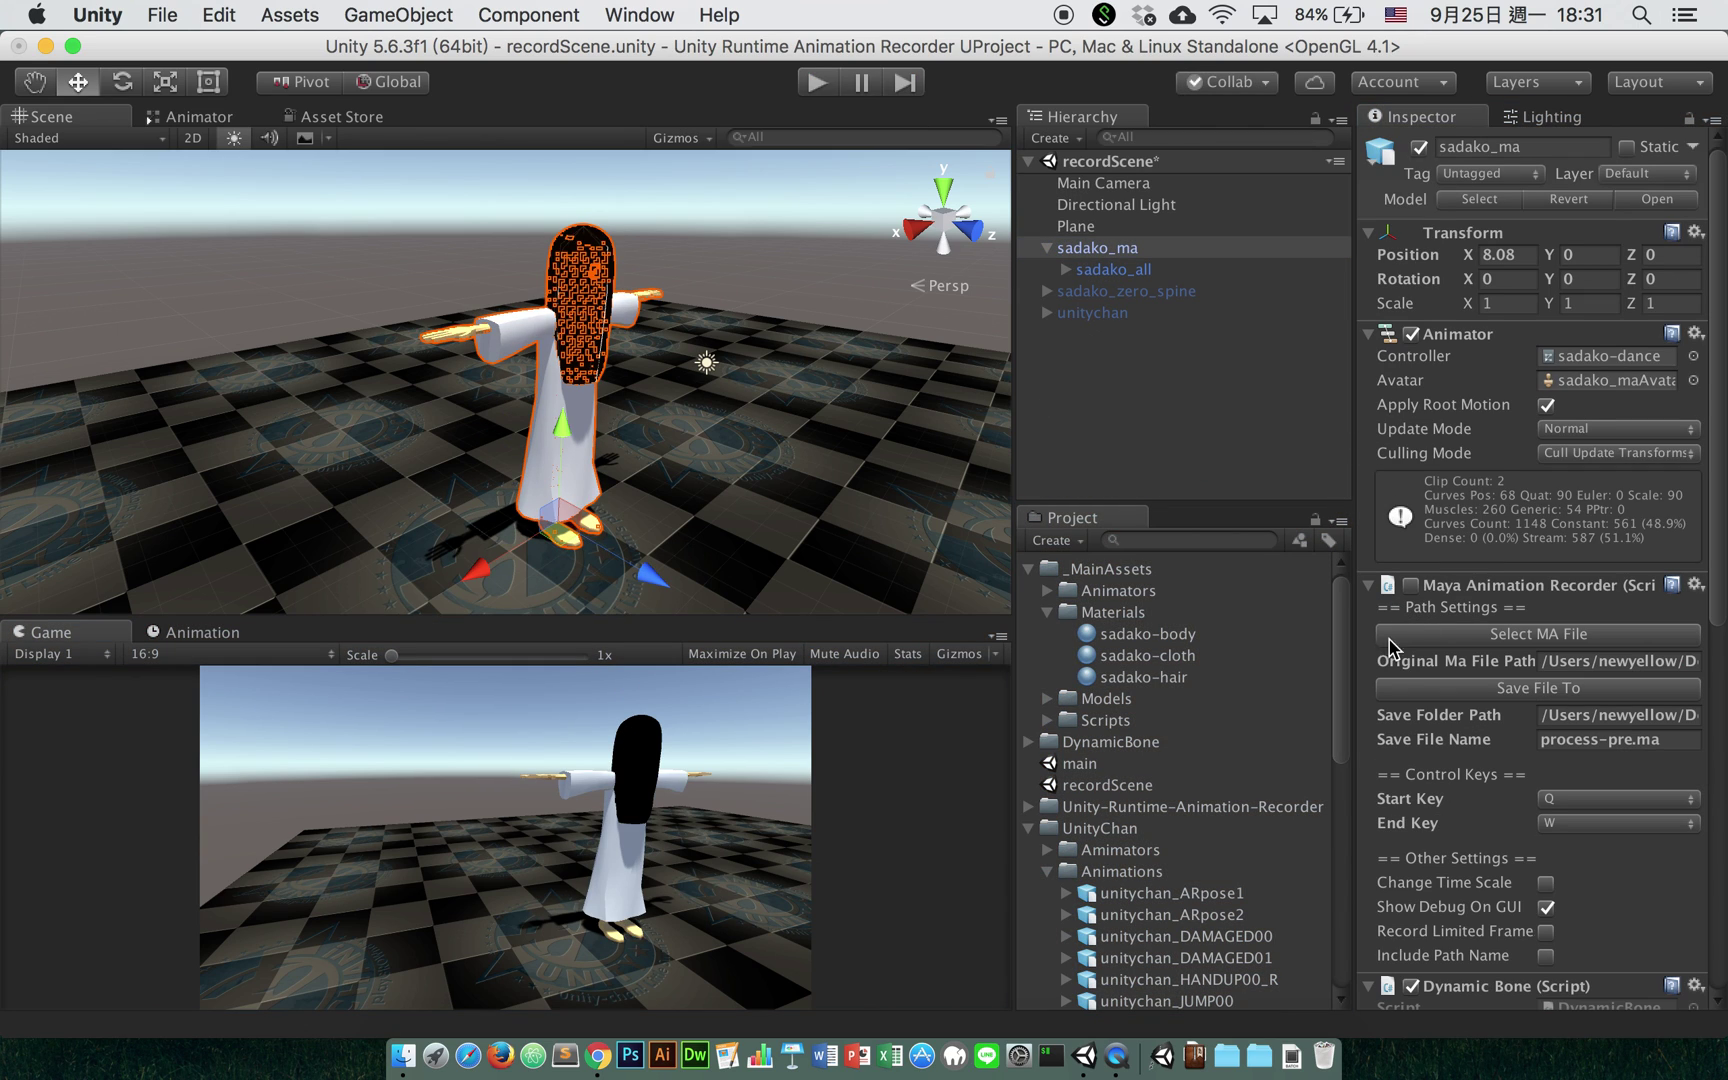
pyautogui.scroll(-5, 1430, 615)
pyautogui.click(1370, 747)
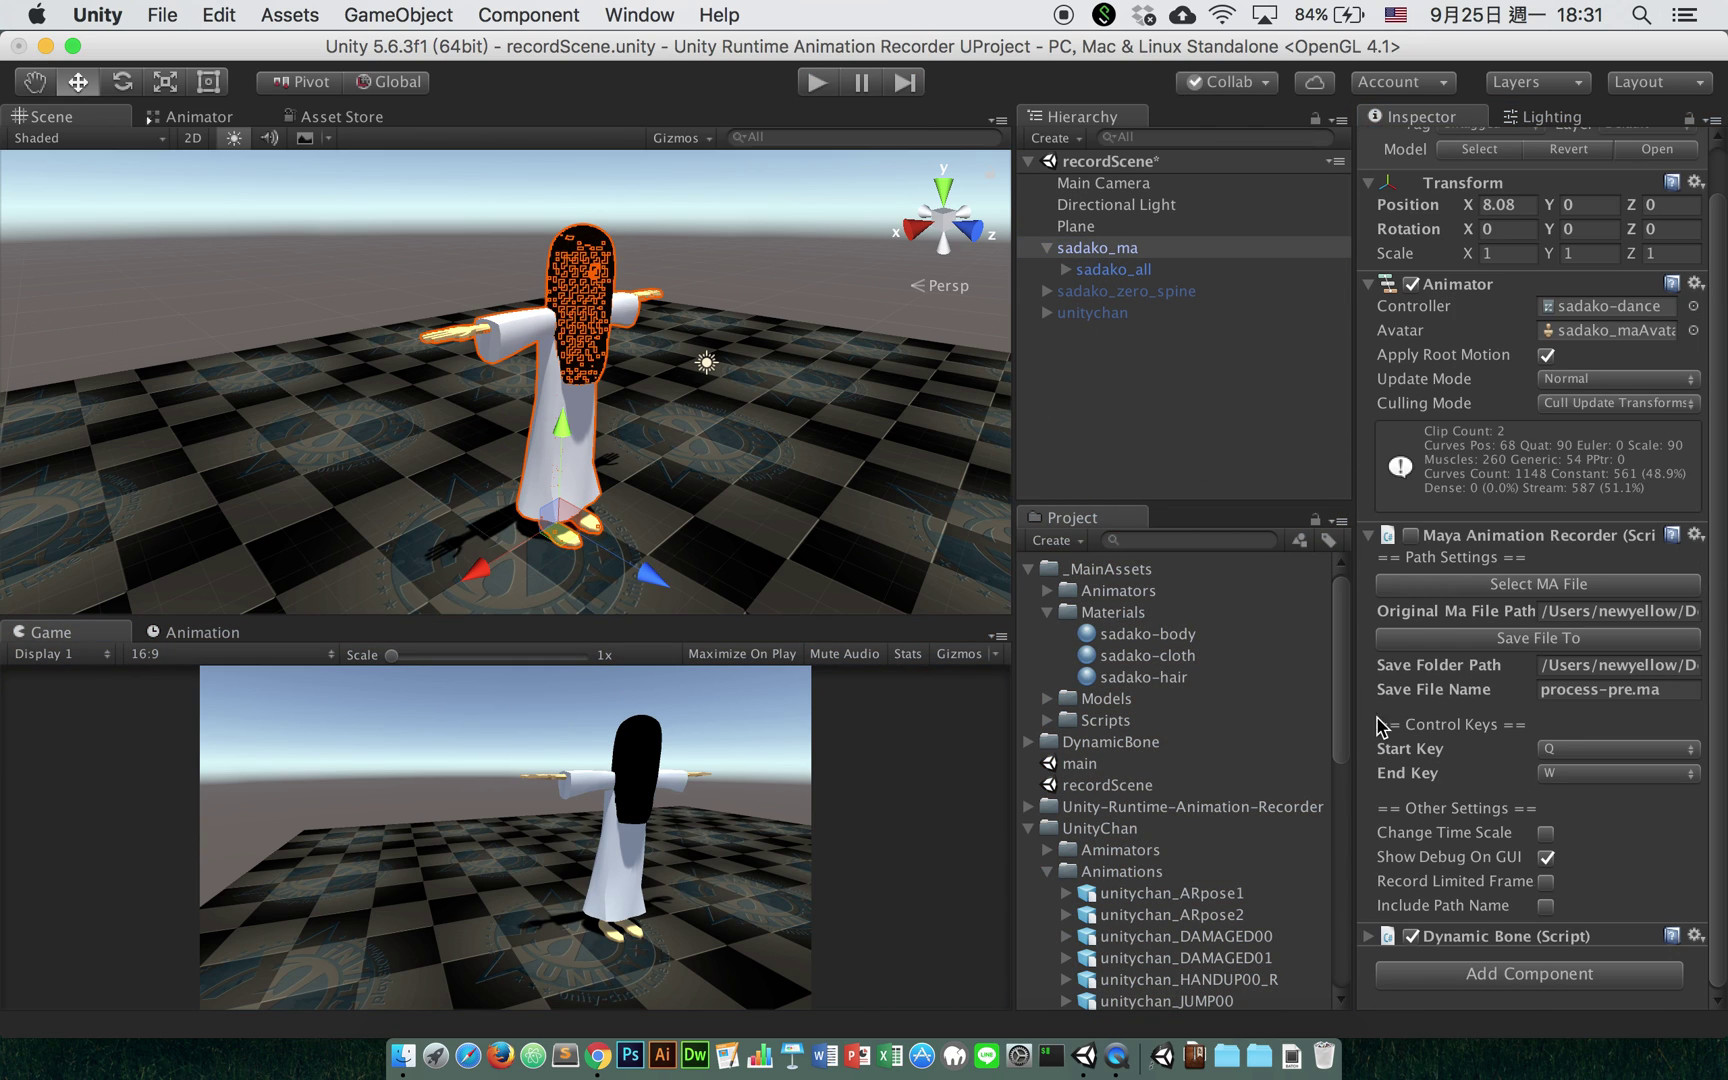
pyautogui.click(1410, 536)
# Step: Set the recorder's source file to Assets/_MainAssets/Models/sadako_ma.ma
pyautogui.click(1450, 586)
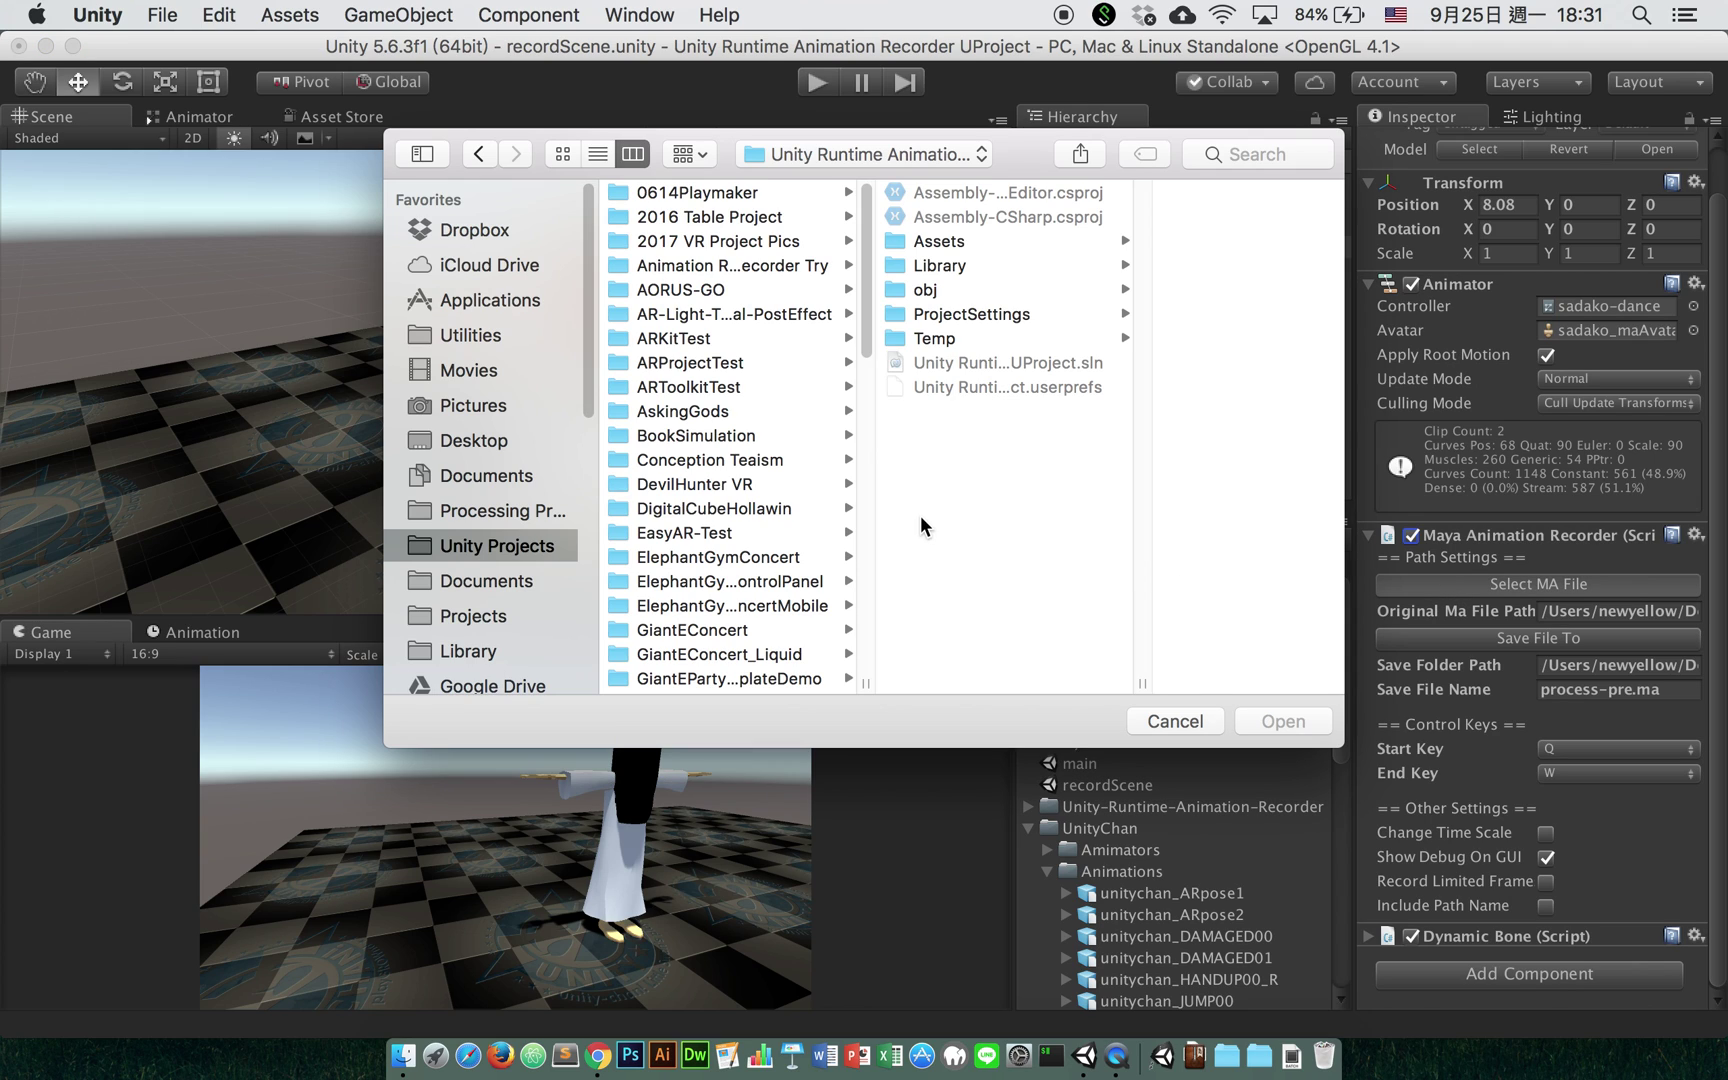
pyautogui.click(975, 241)
pyautogui.click(1145, 192)
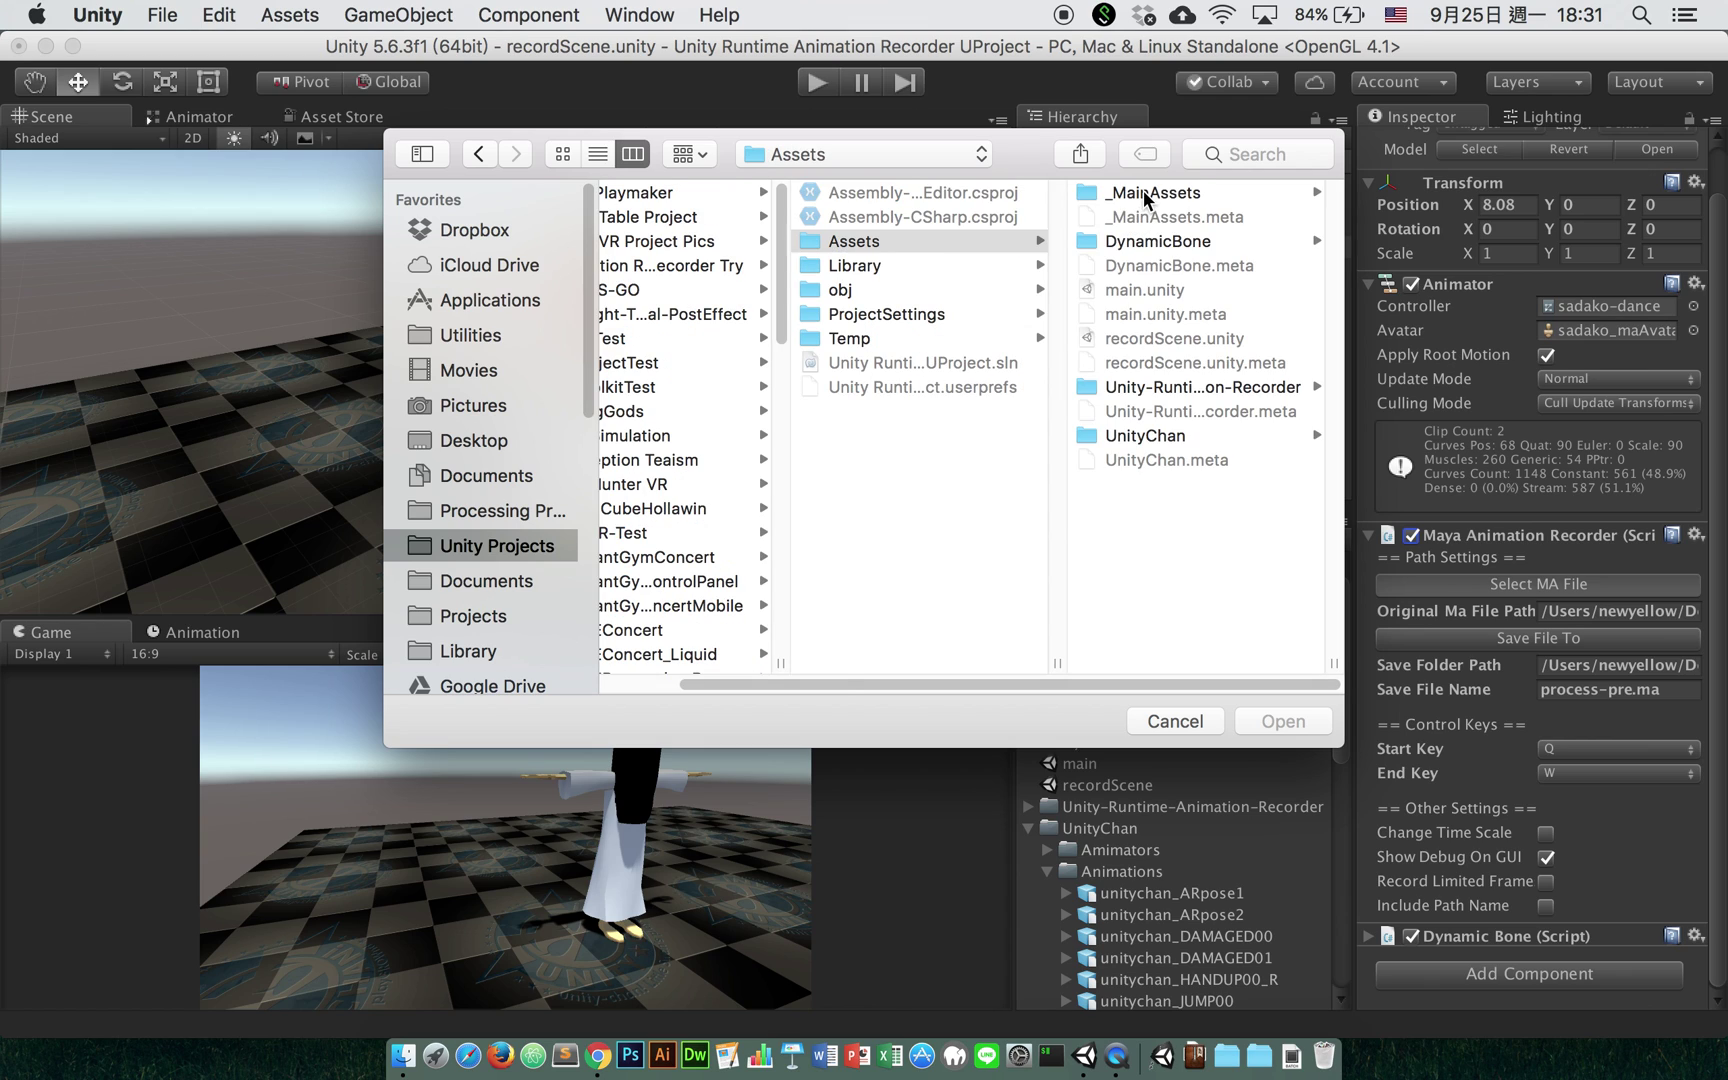
pyautogui.click(1010, 242)
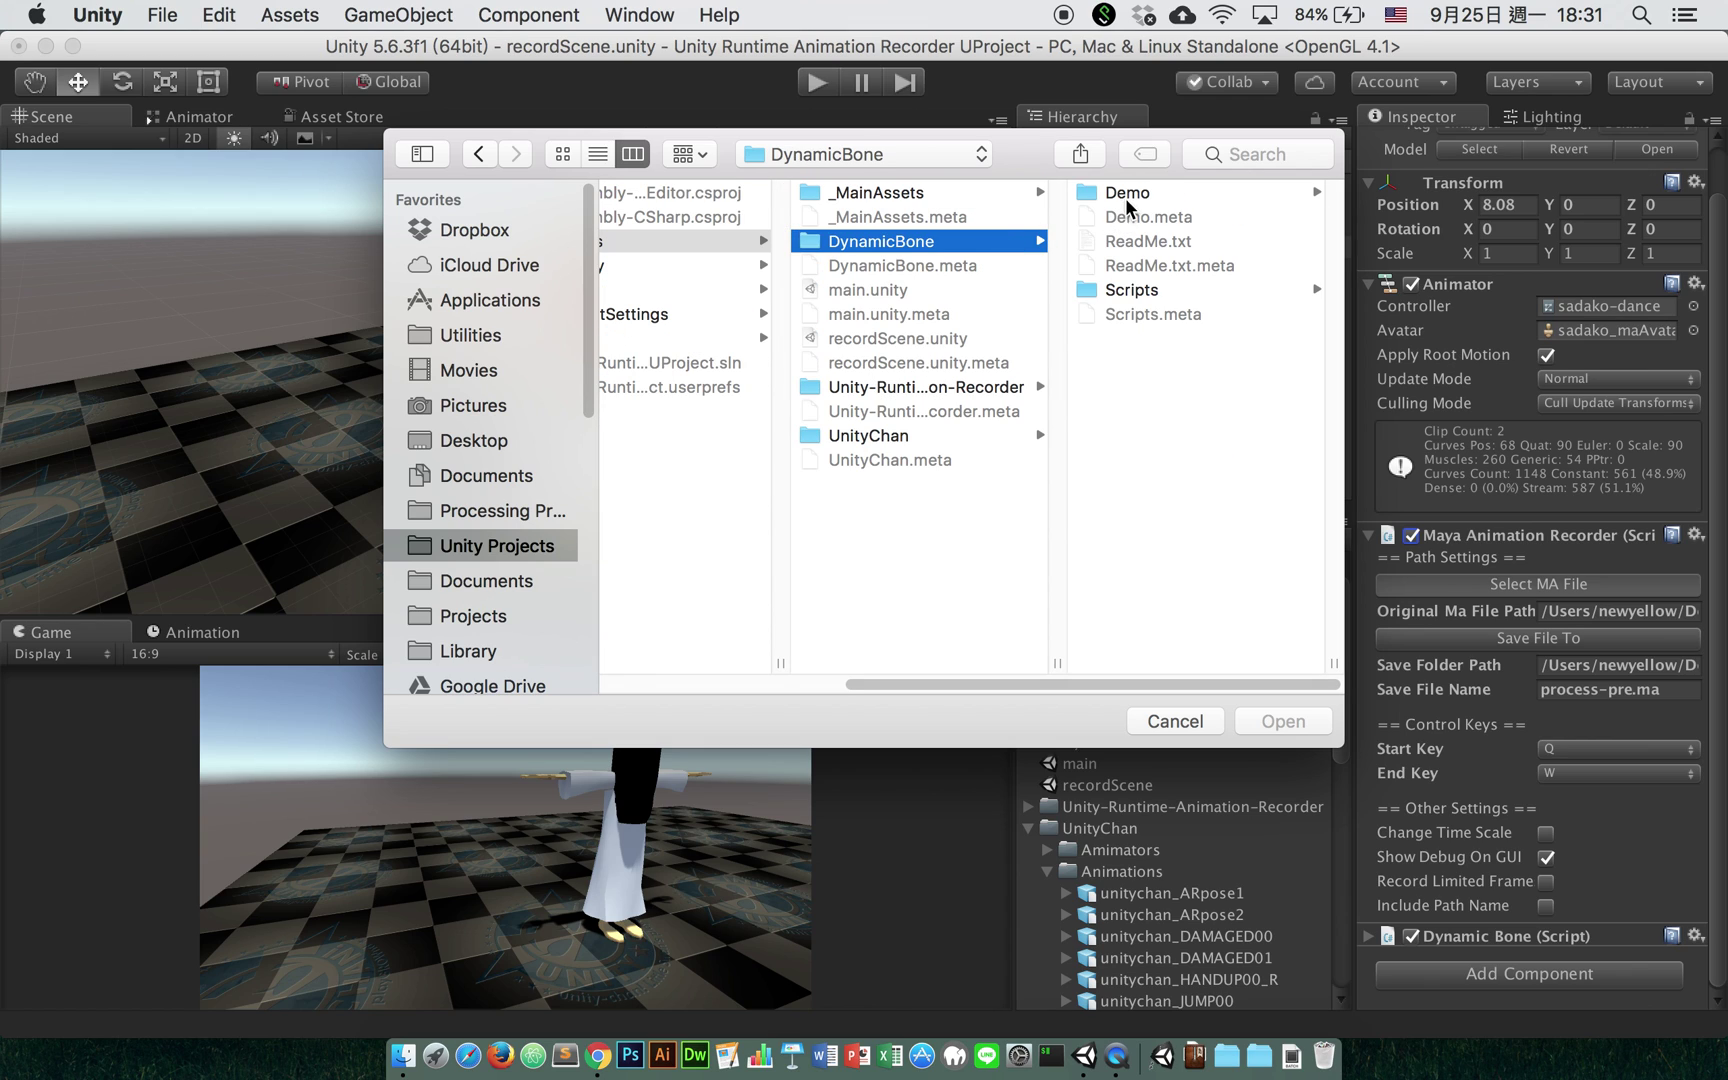
pyautogui.click(965, 194)
pyautogui.click(1133, 290)
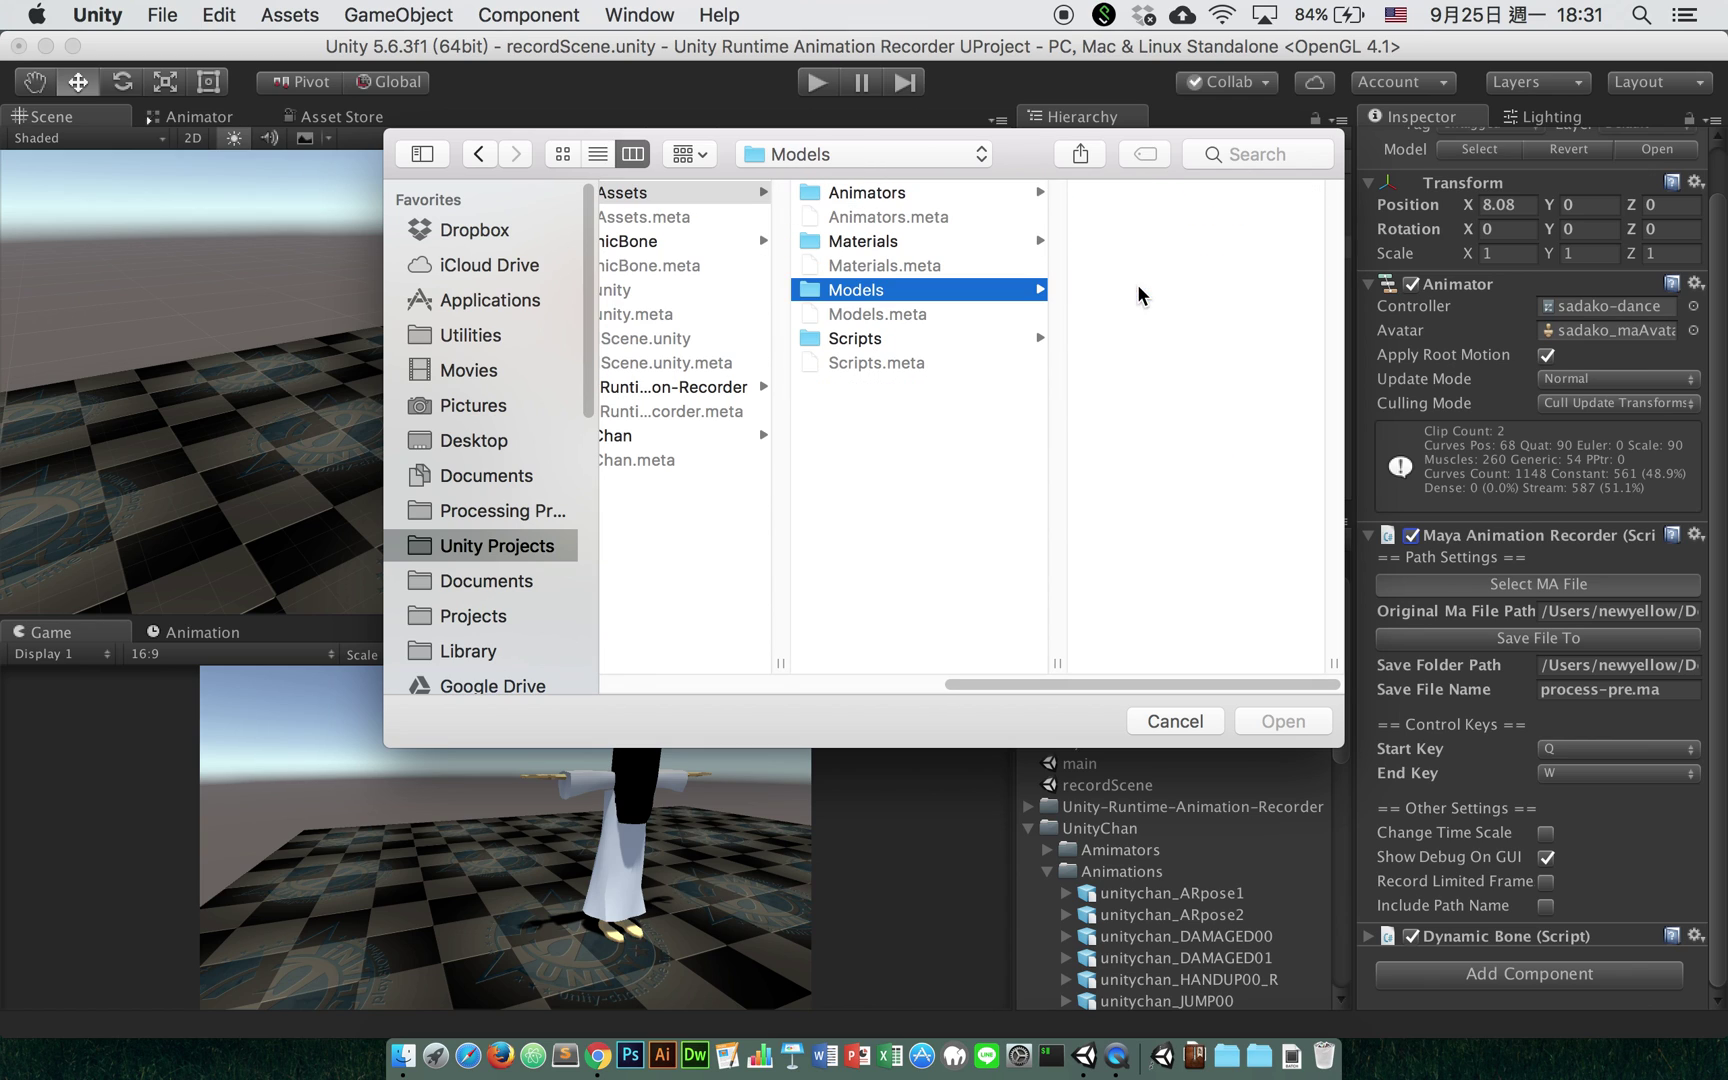
pyautogui.click(1160, 290)
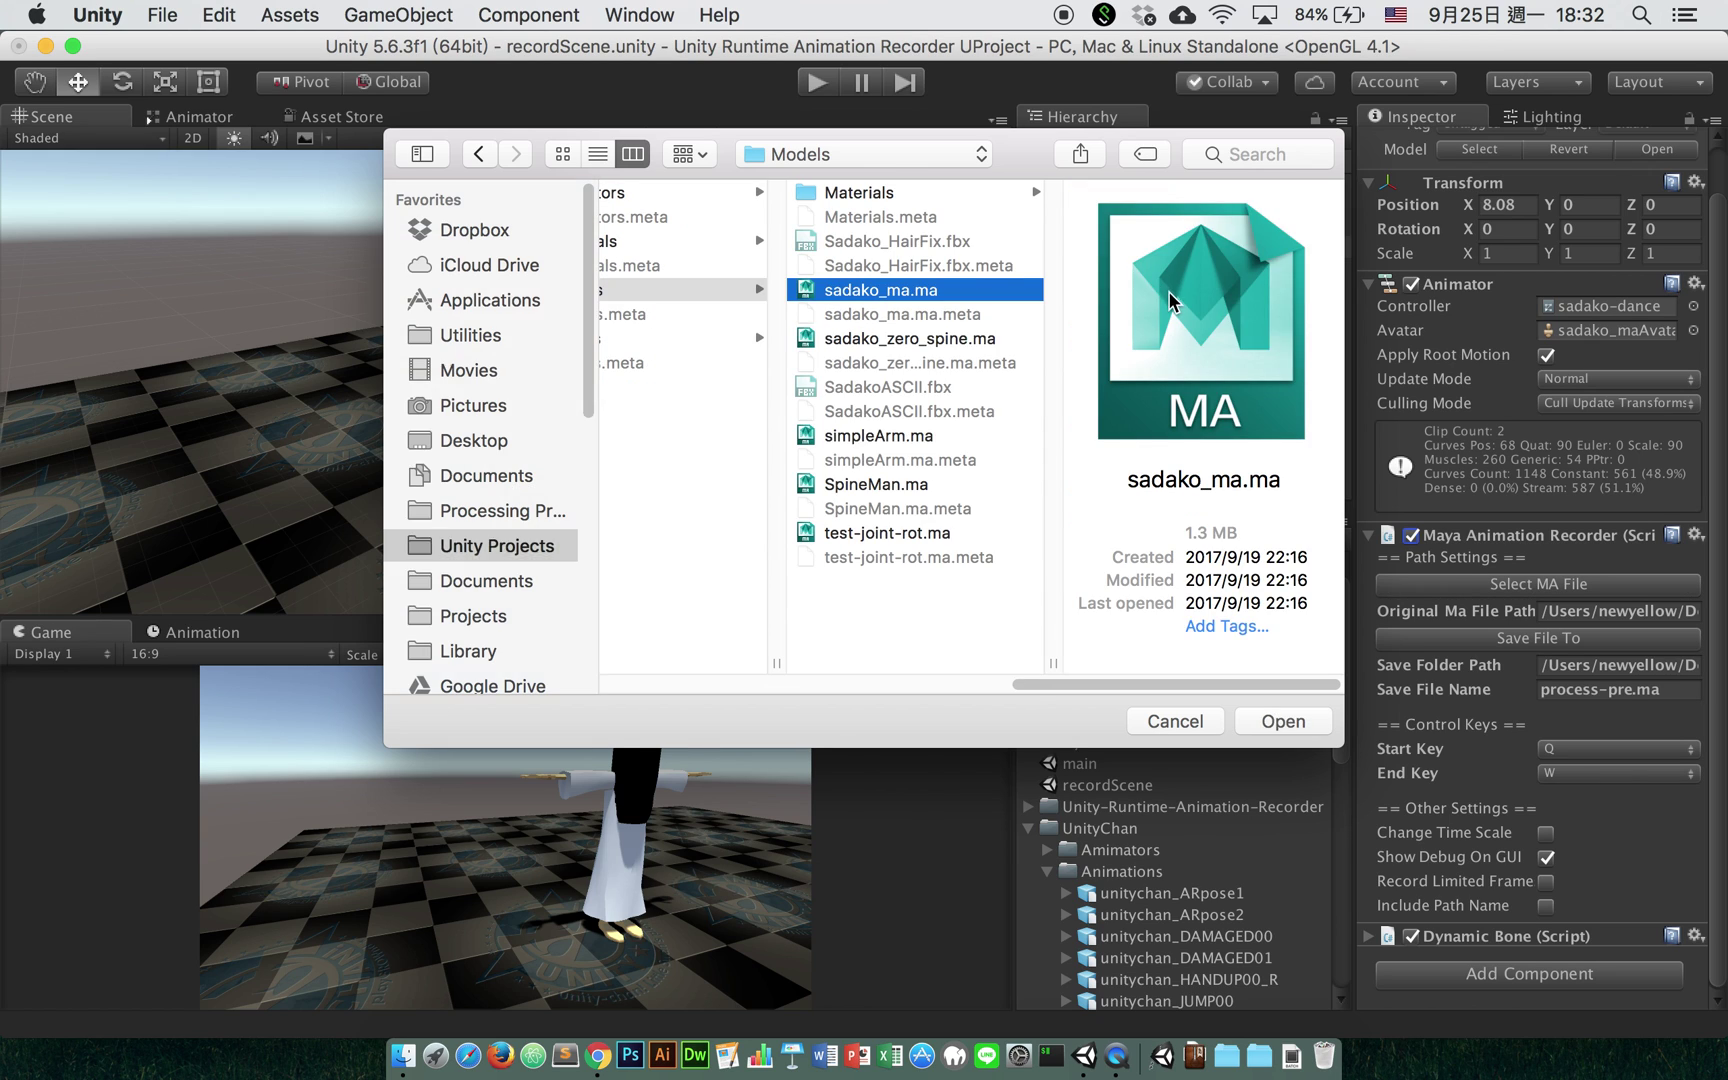
pyautogui.press('Return')
# Step: Set the recorder output to sadako-animated in the Desktop TestSadako folder
pyautogui.click(1528, 640)
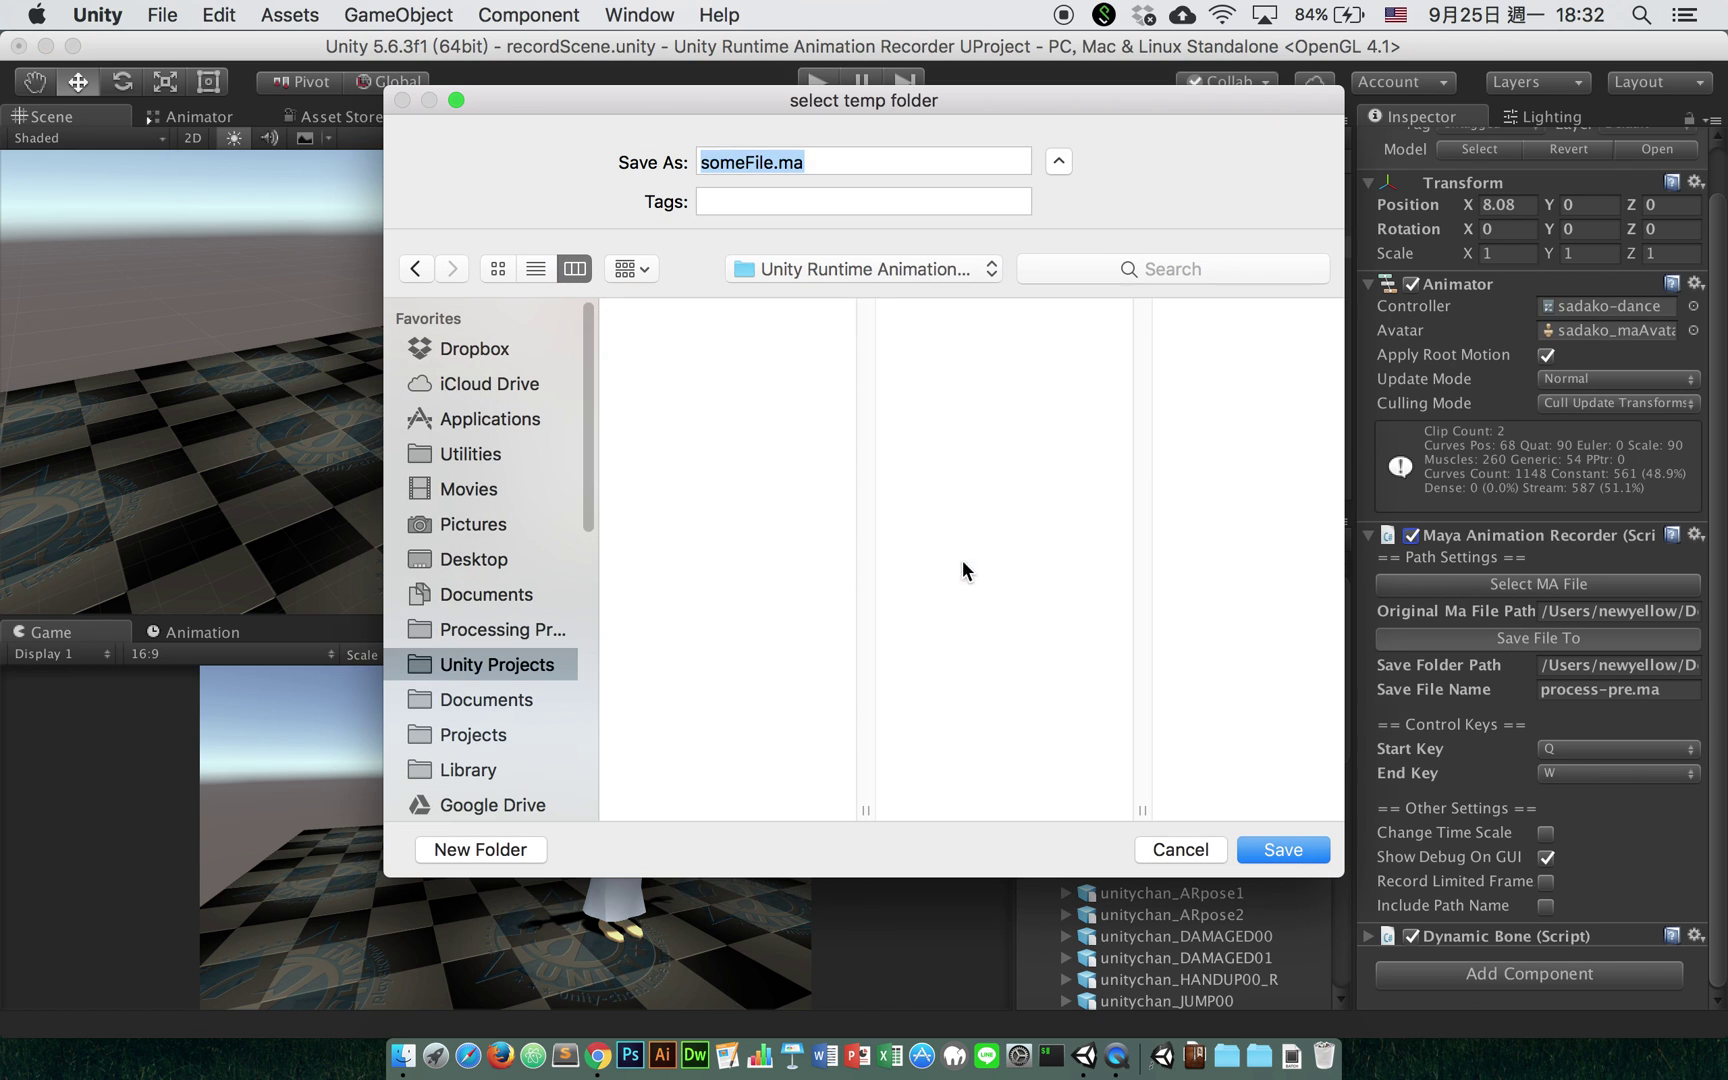
pyautogui.click(493, 566)
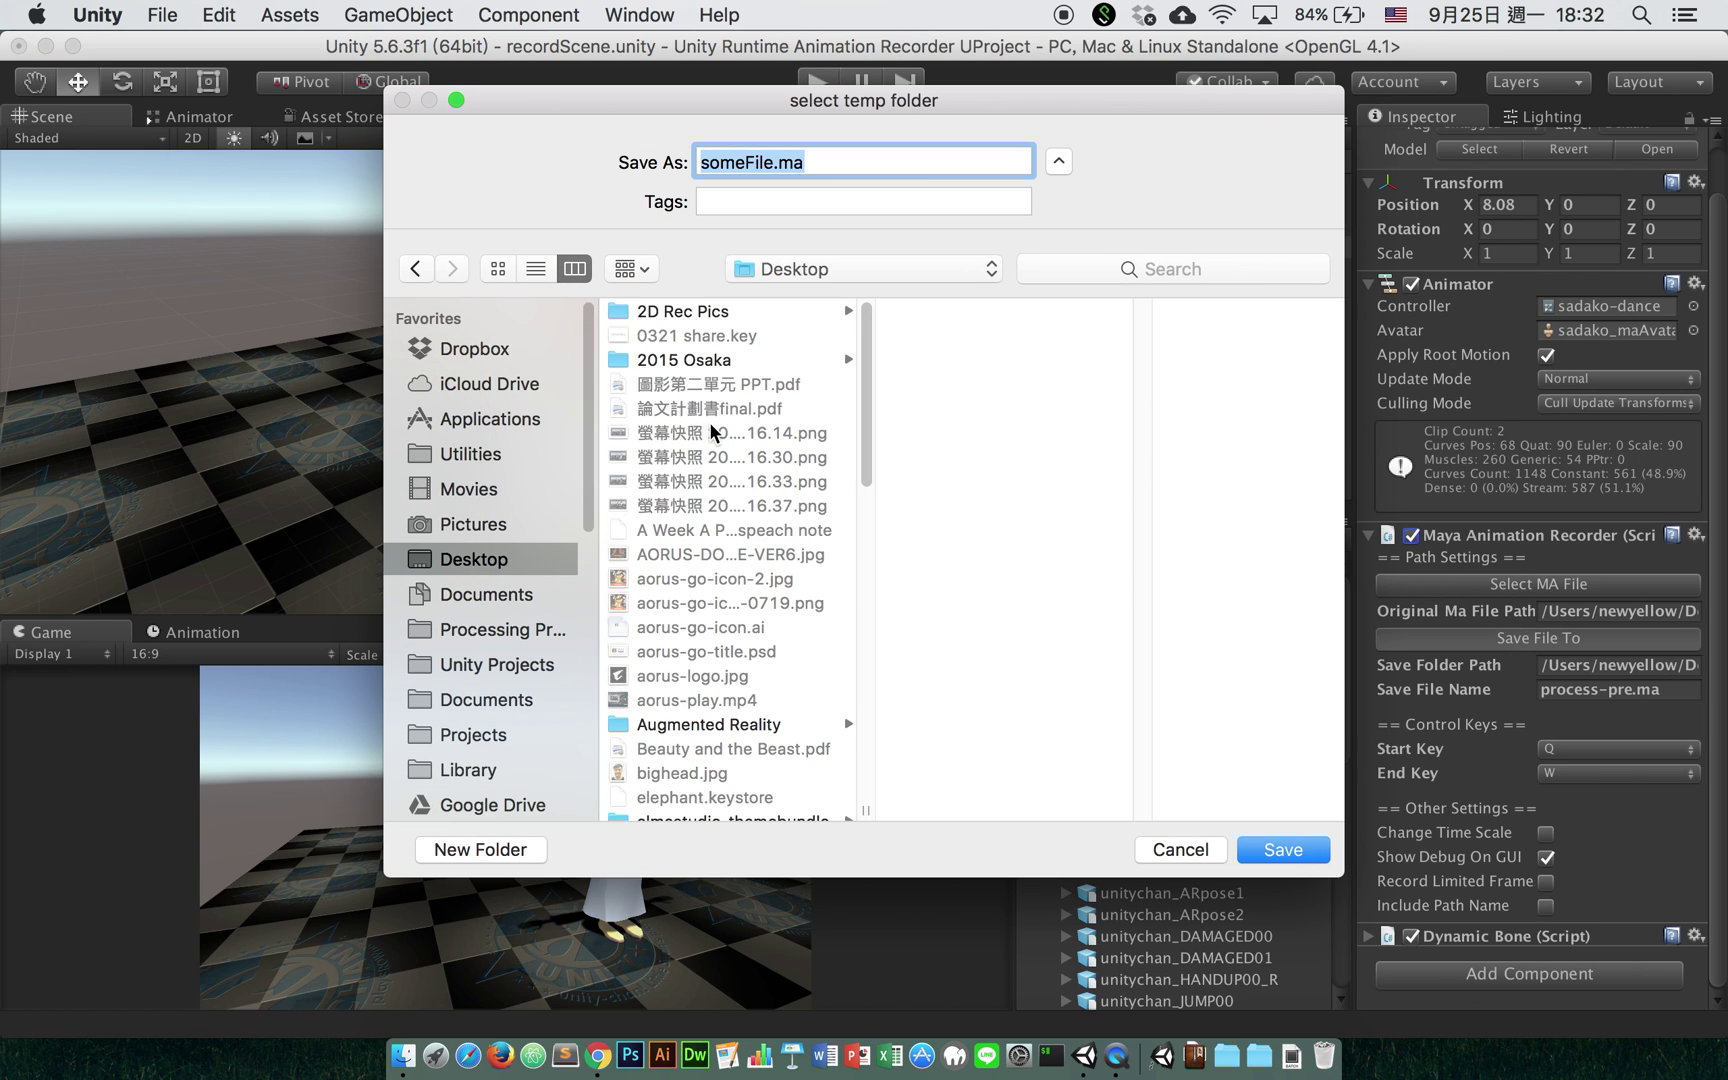
pyautogui.scroll(-10, 709, 423)
pyautogui.click(700, 616)
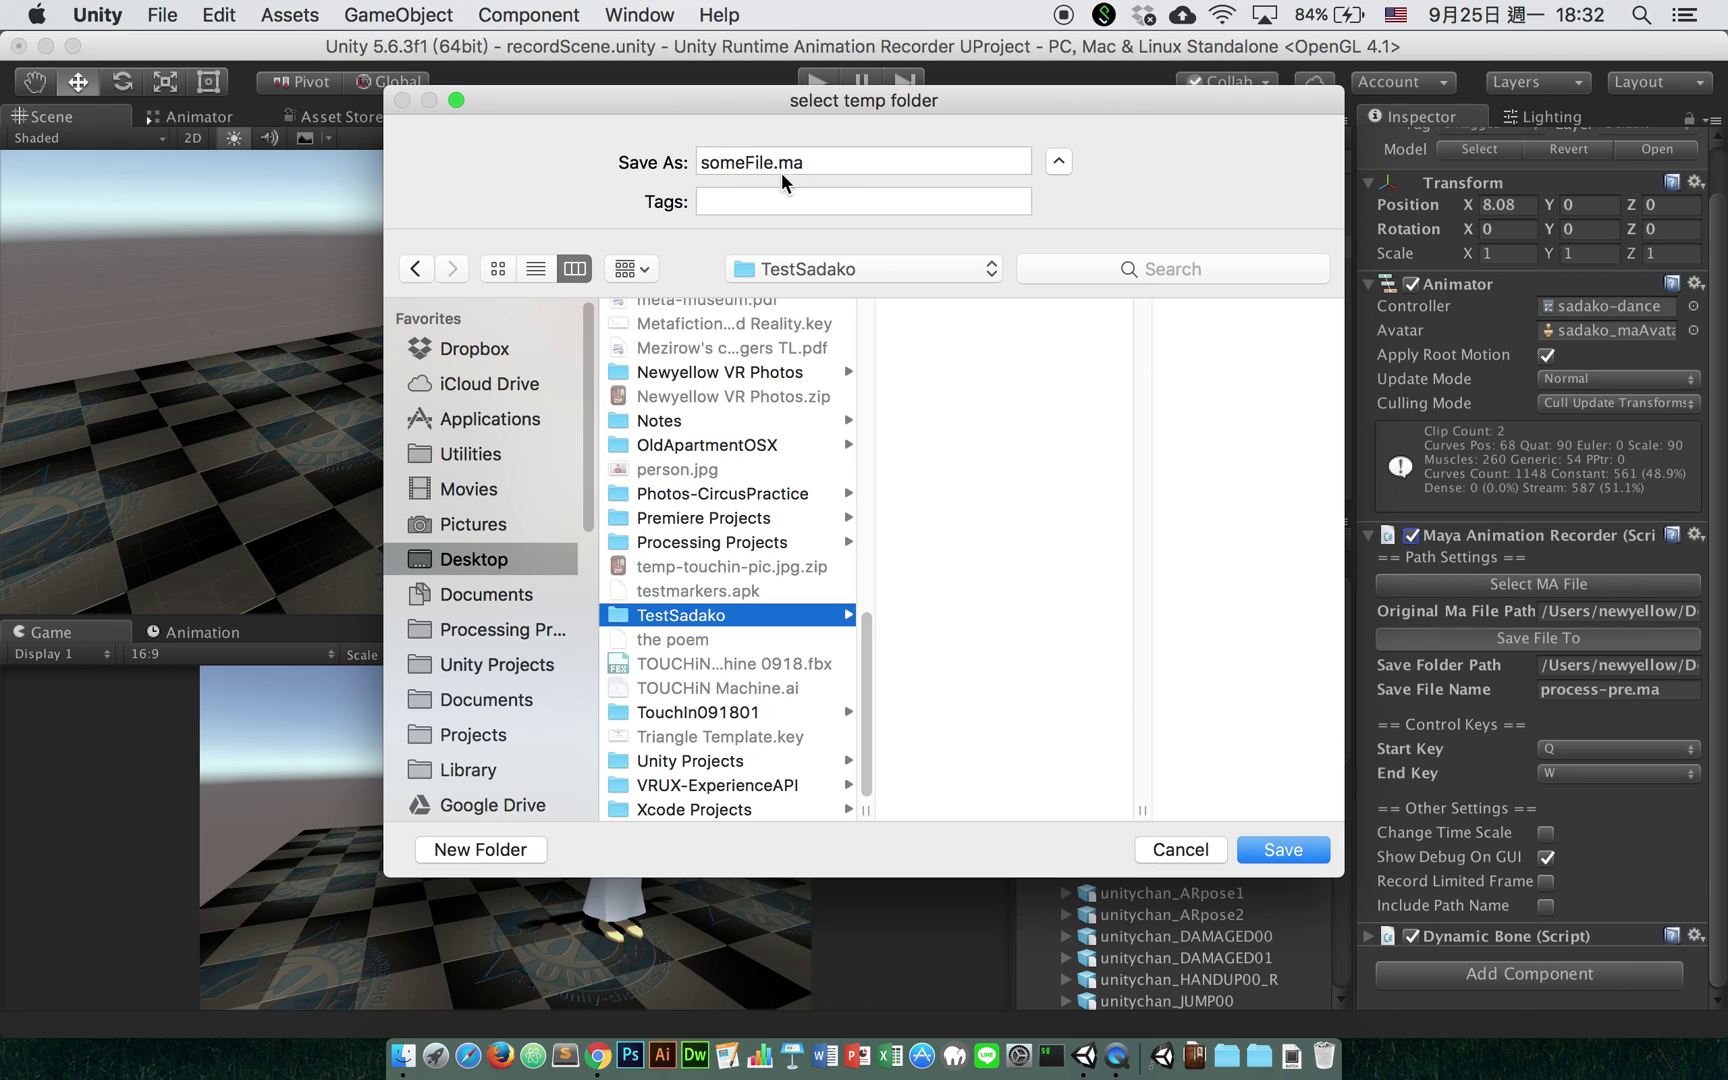
pyautogui.doubleClick(750, 163)
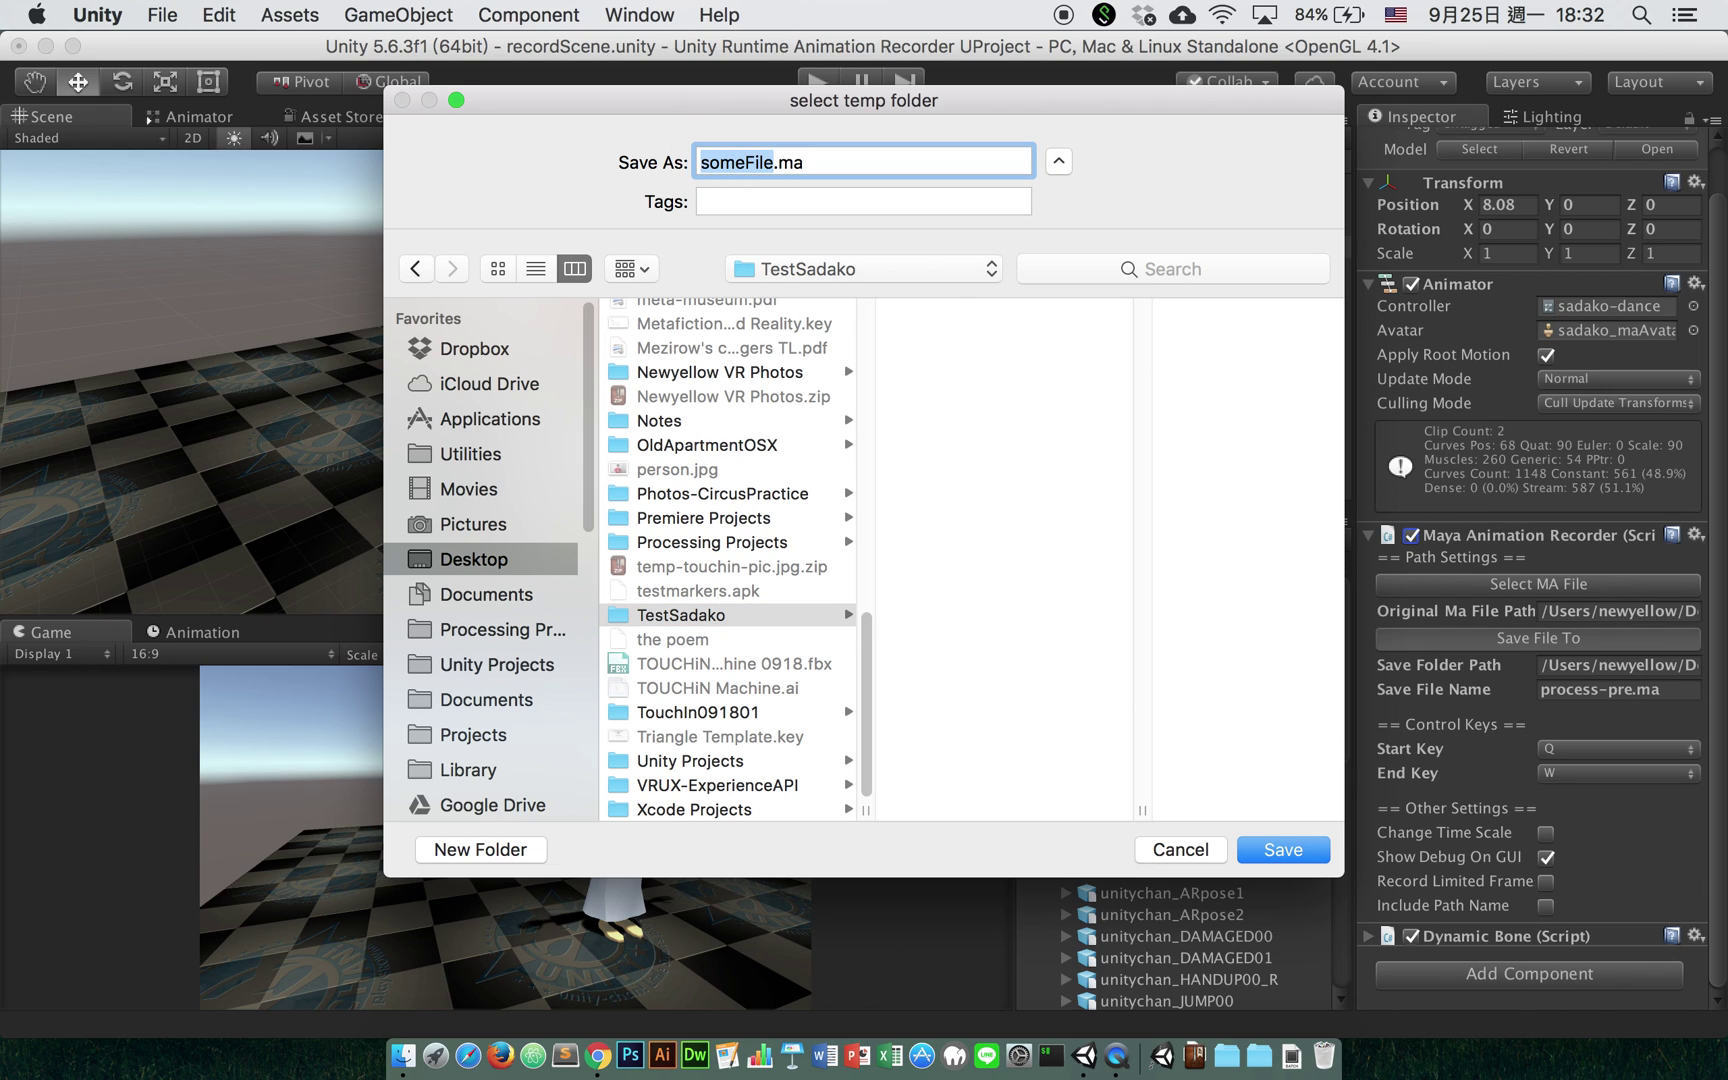
pyautogui.write('sadako')
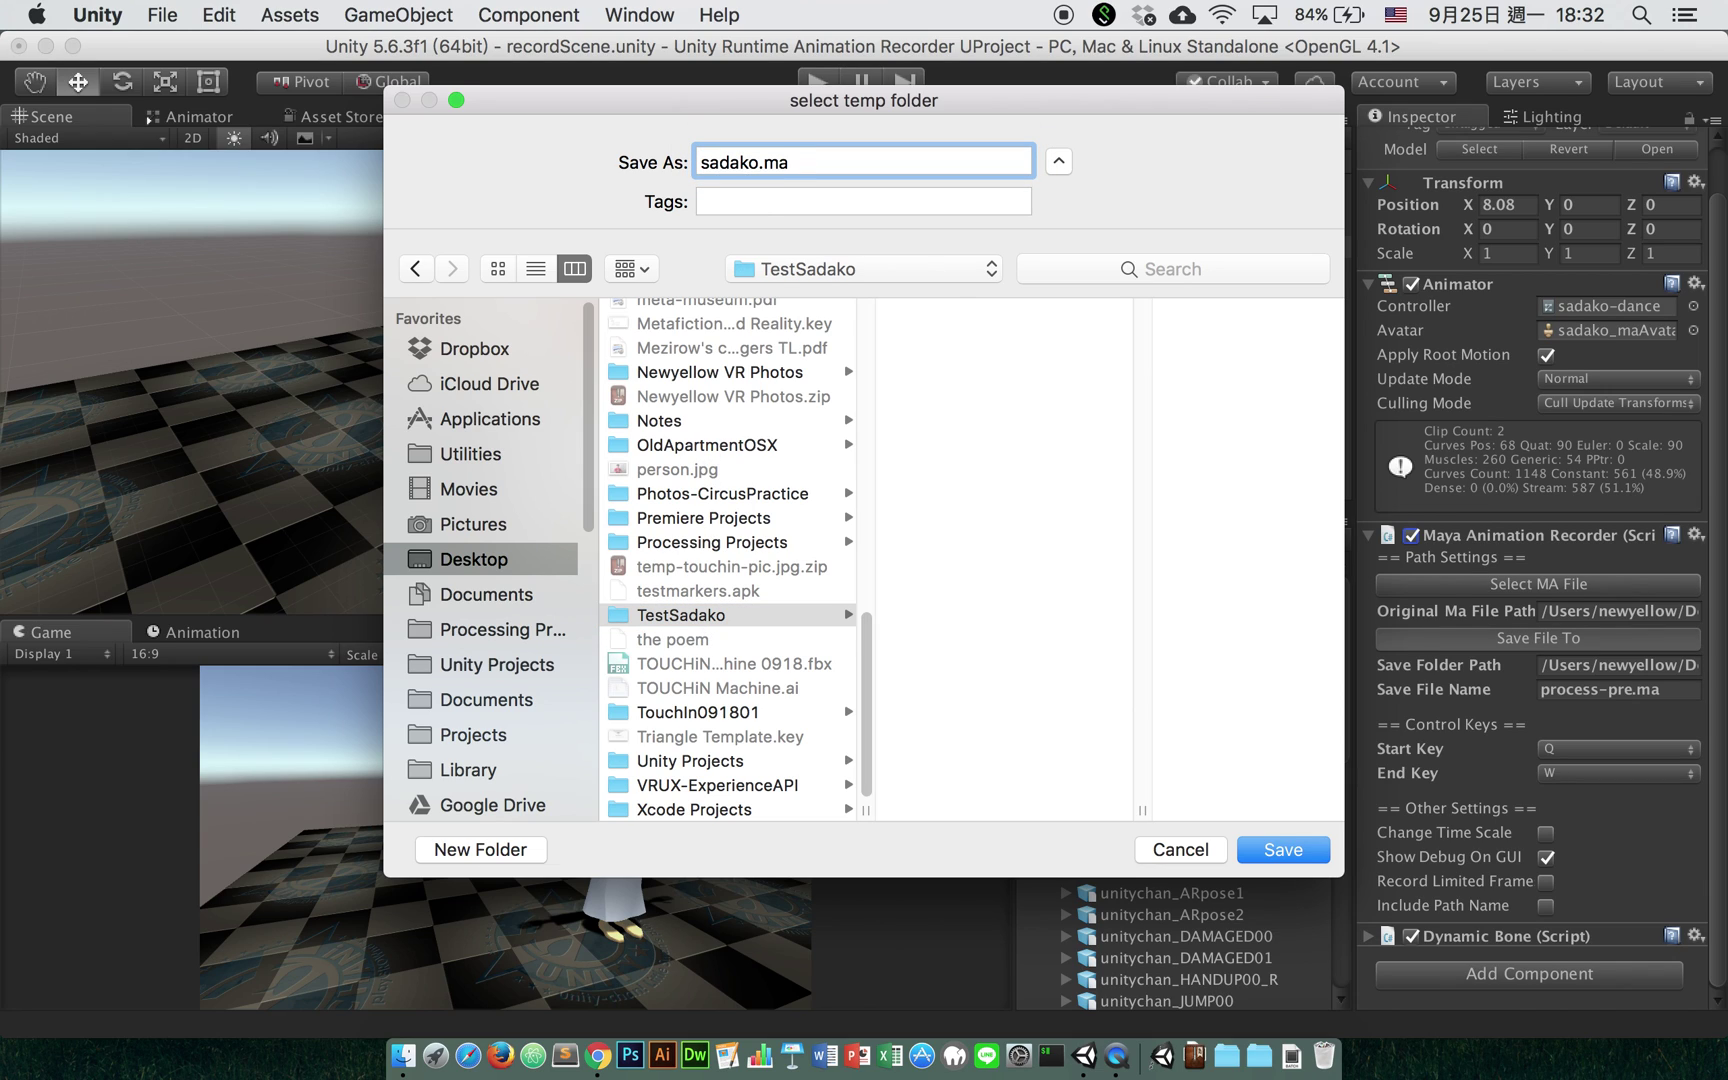
pyautogui.write('-animated')
pyautogui.press('Return')
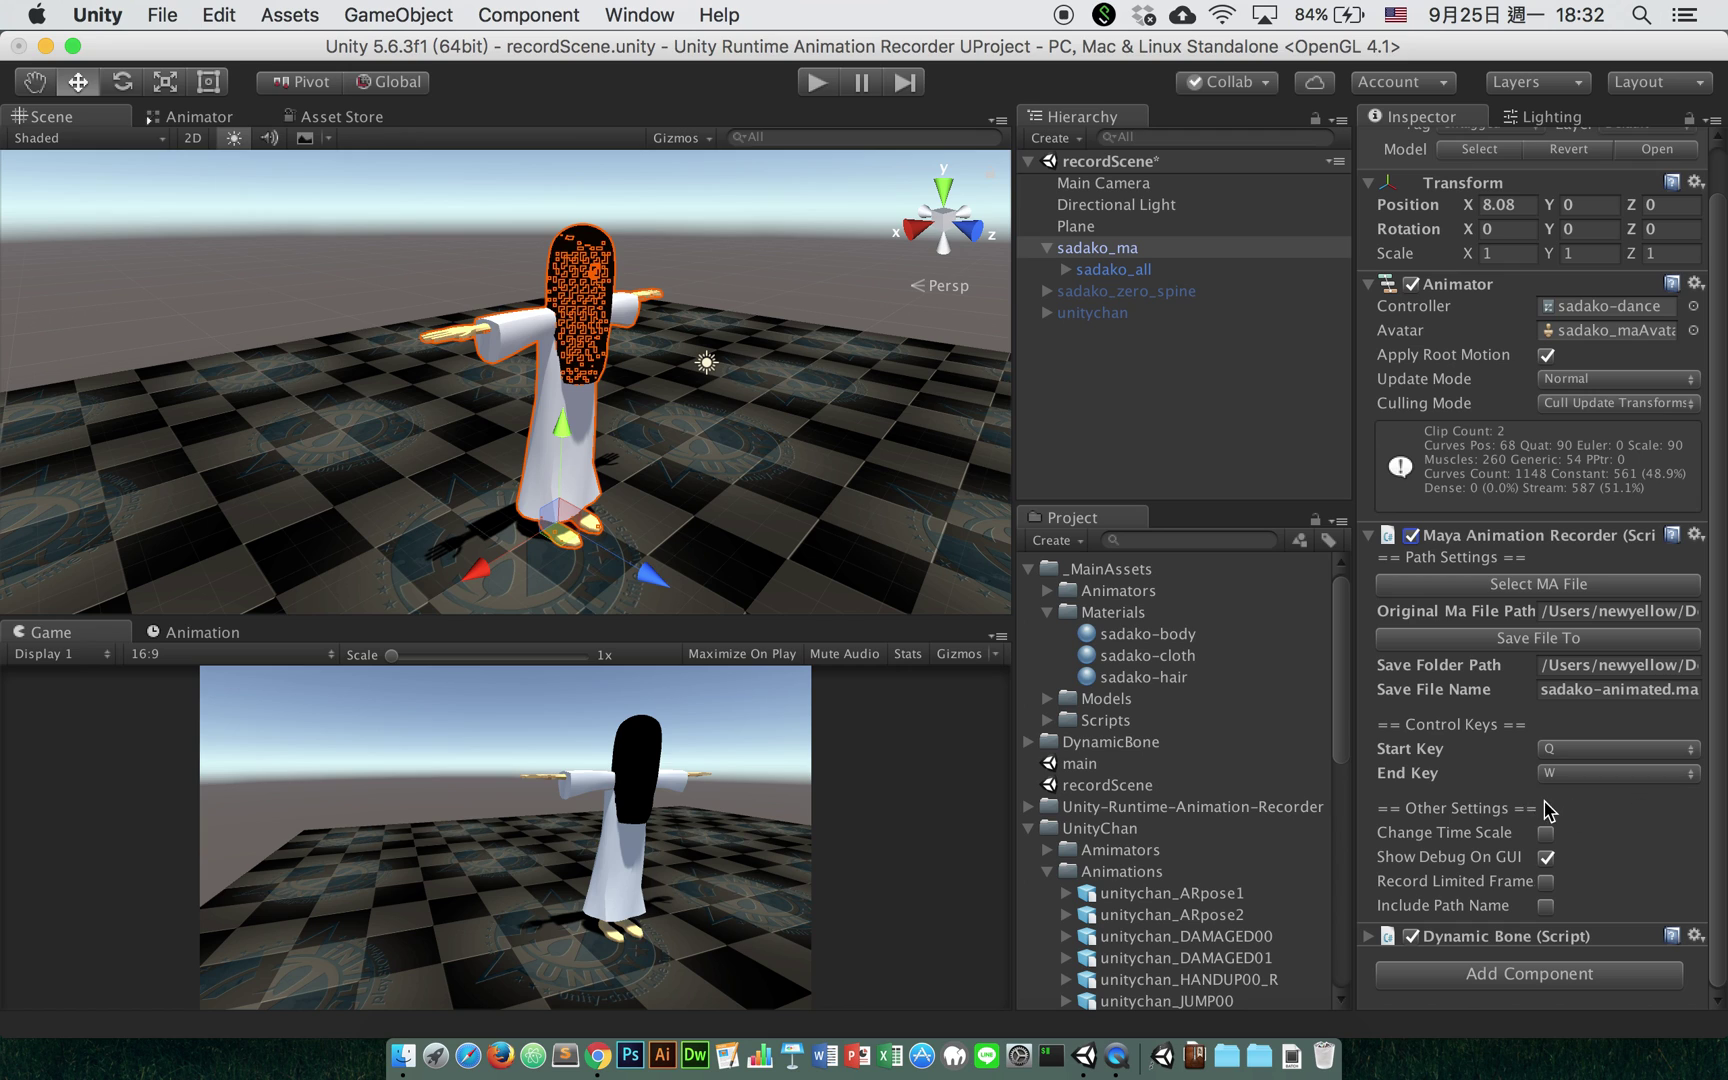
# Step: Play the scene, record the dance with Q to start and W to stop, then stop playback
pyautogui.click(822, 88)
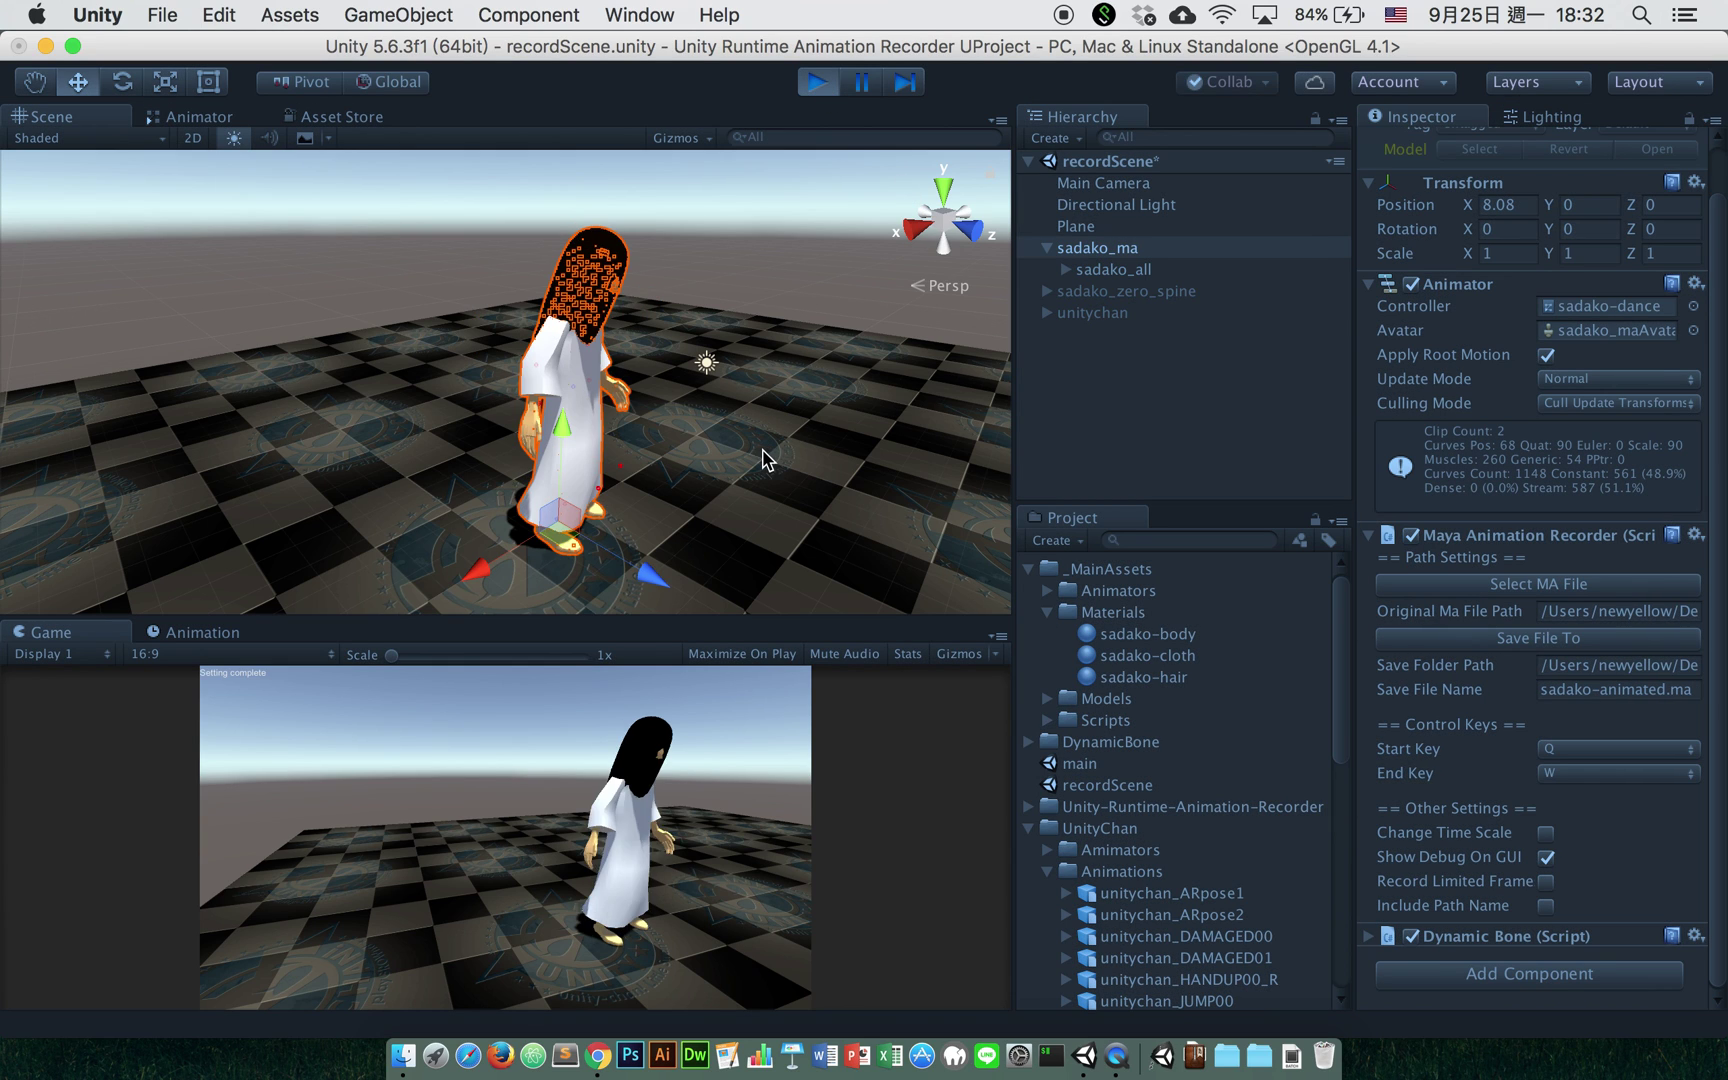
pyautogui.click(567, 750)
pyautogui.press('q')
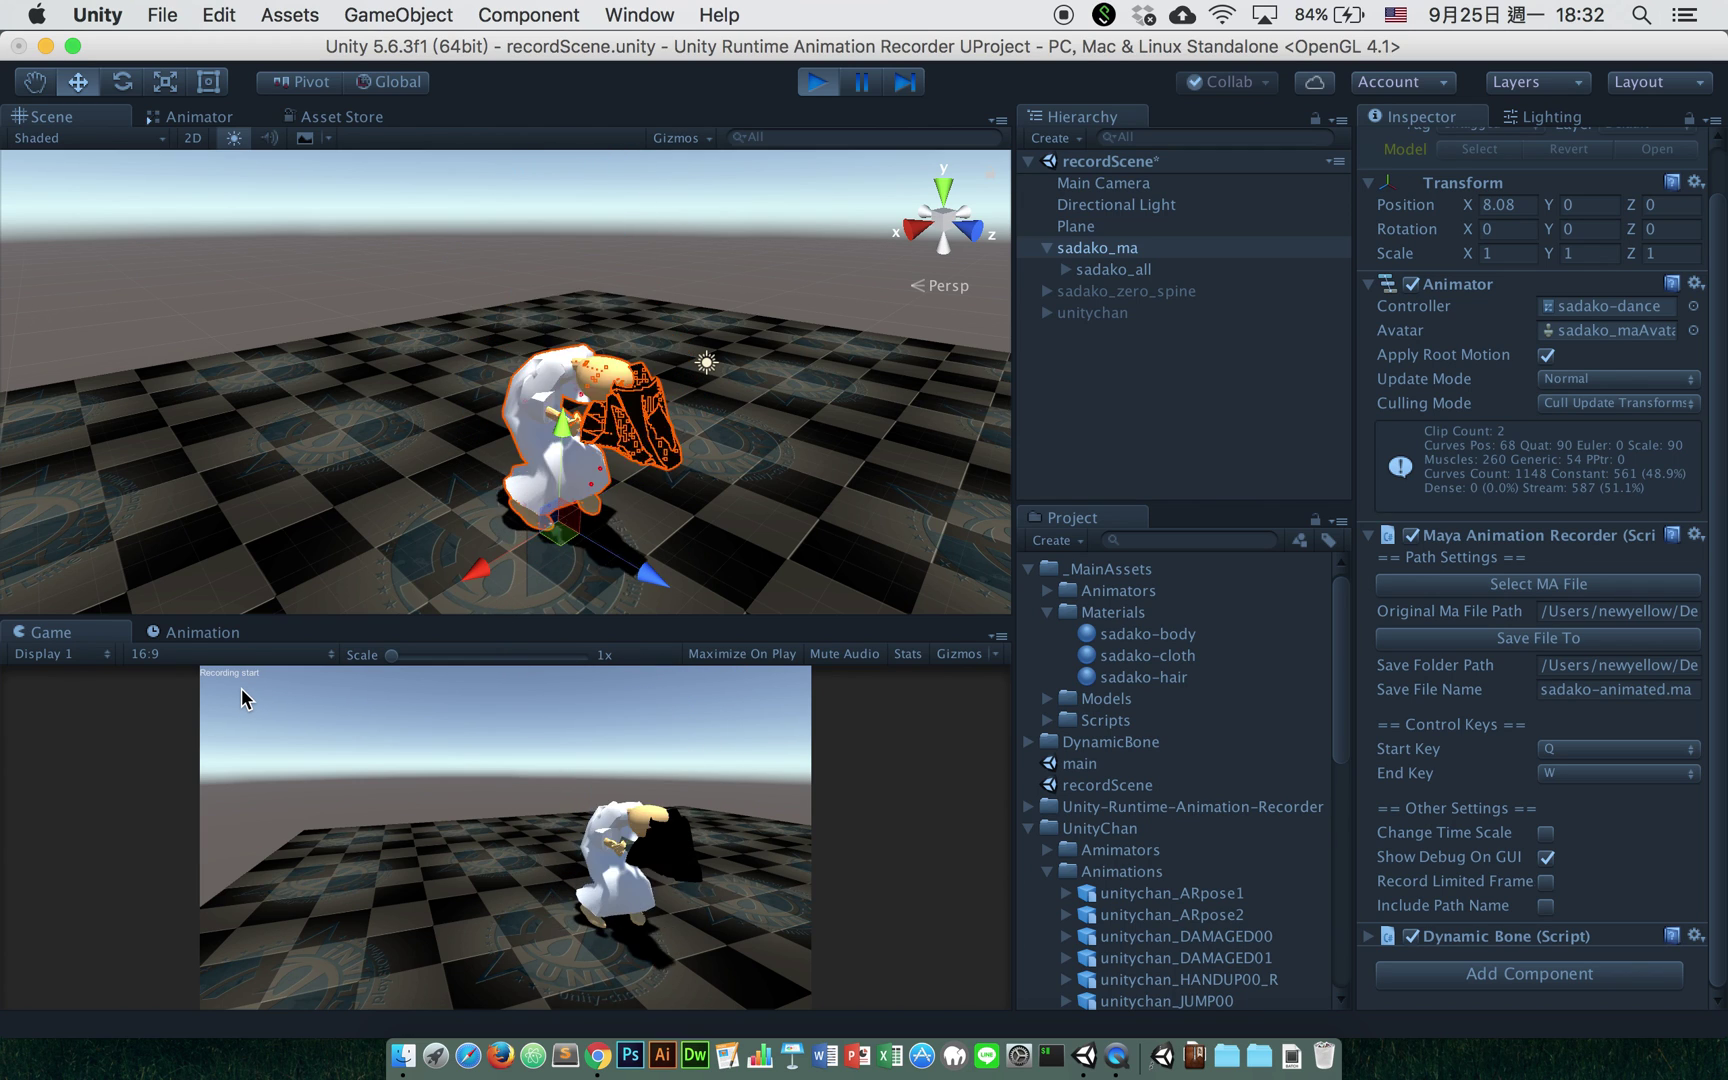
pyautogui.press('w')
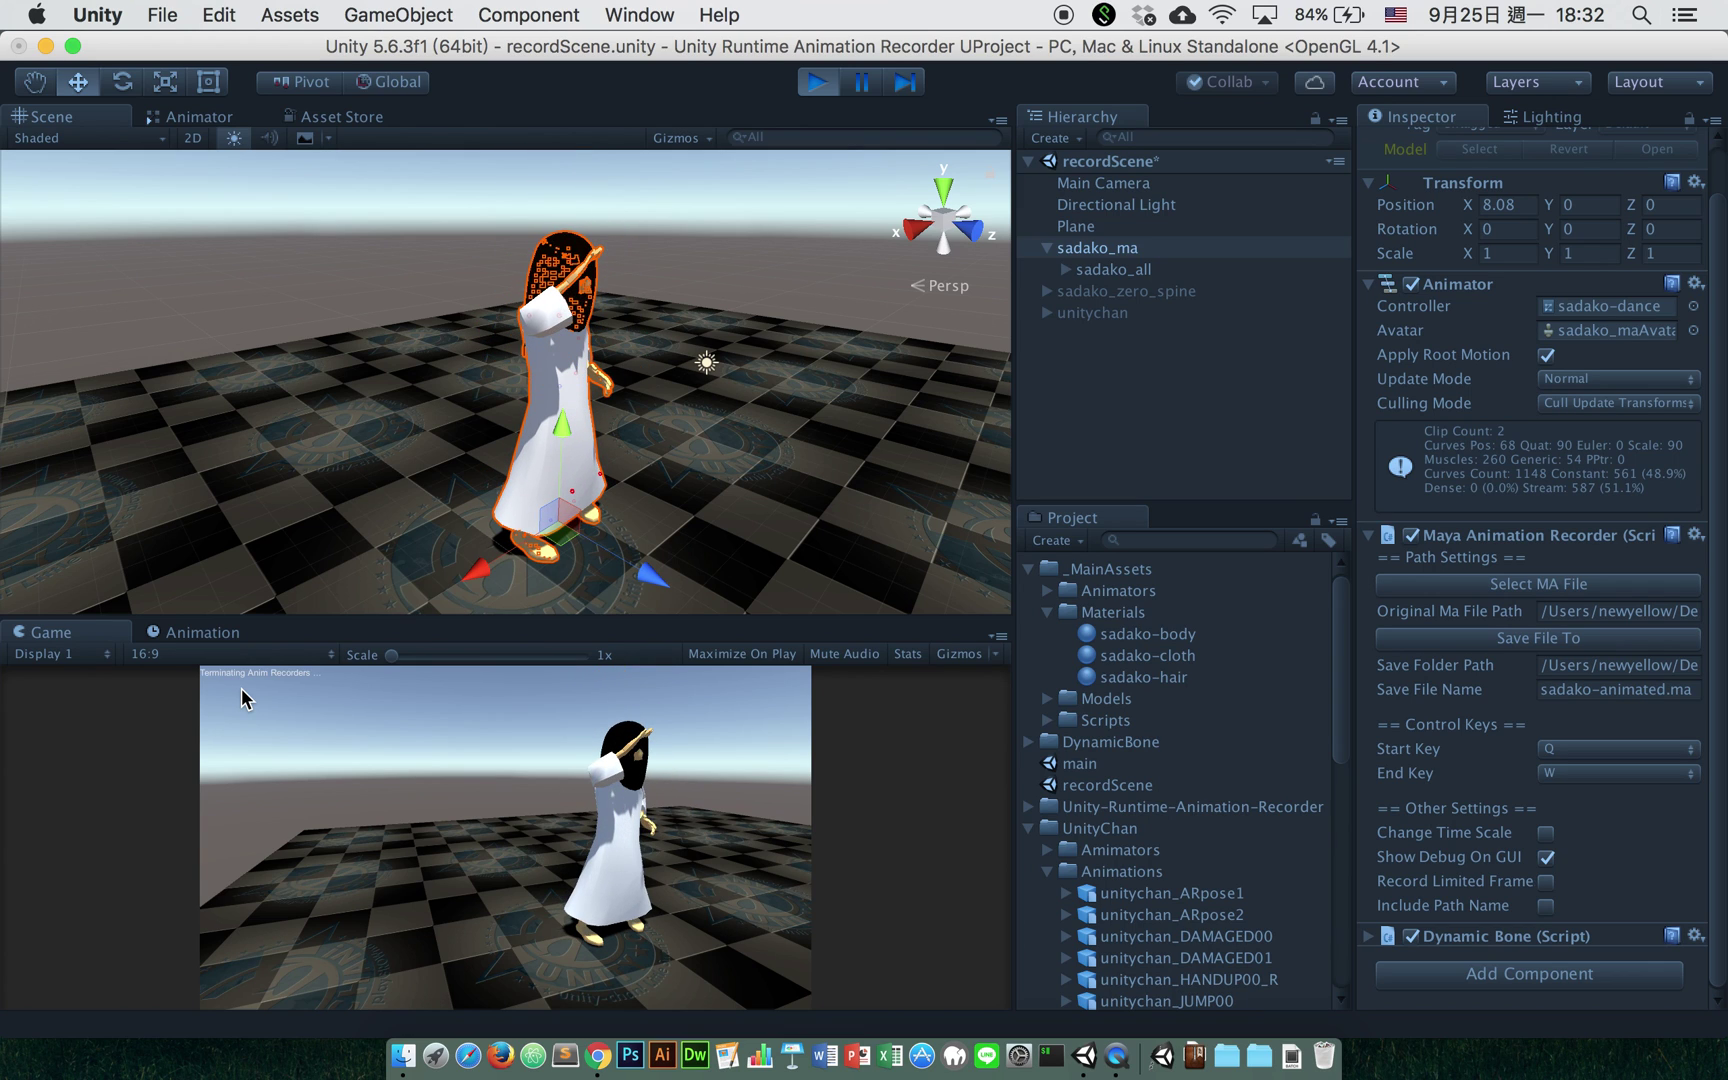
pyautogui.click(817, 85)
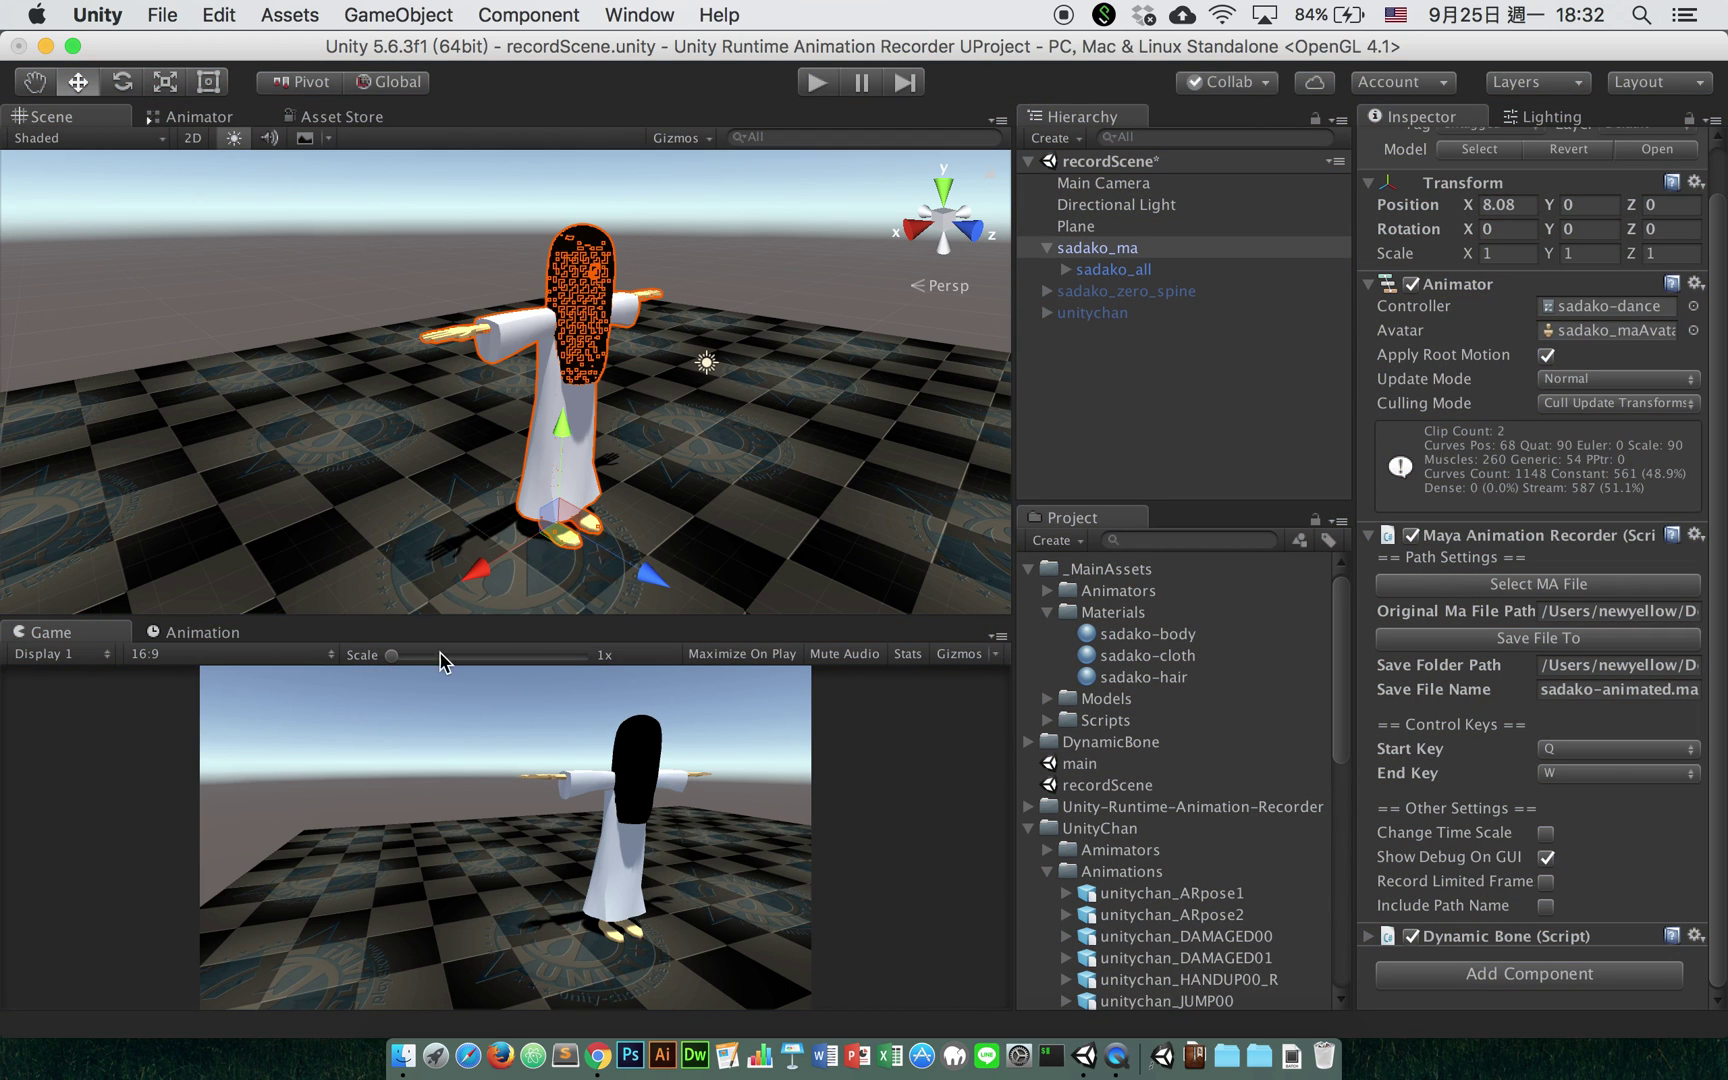
# Step: Open sadako-animated.ma from the TestSadako folder in Finder
pyautogui.click(408, 1058)
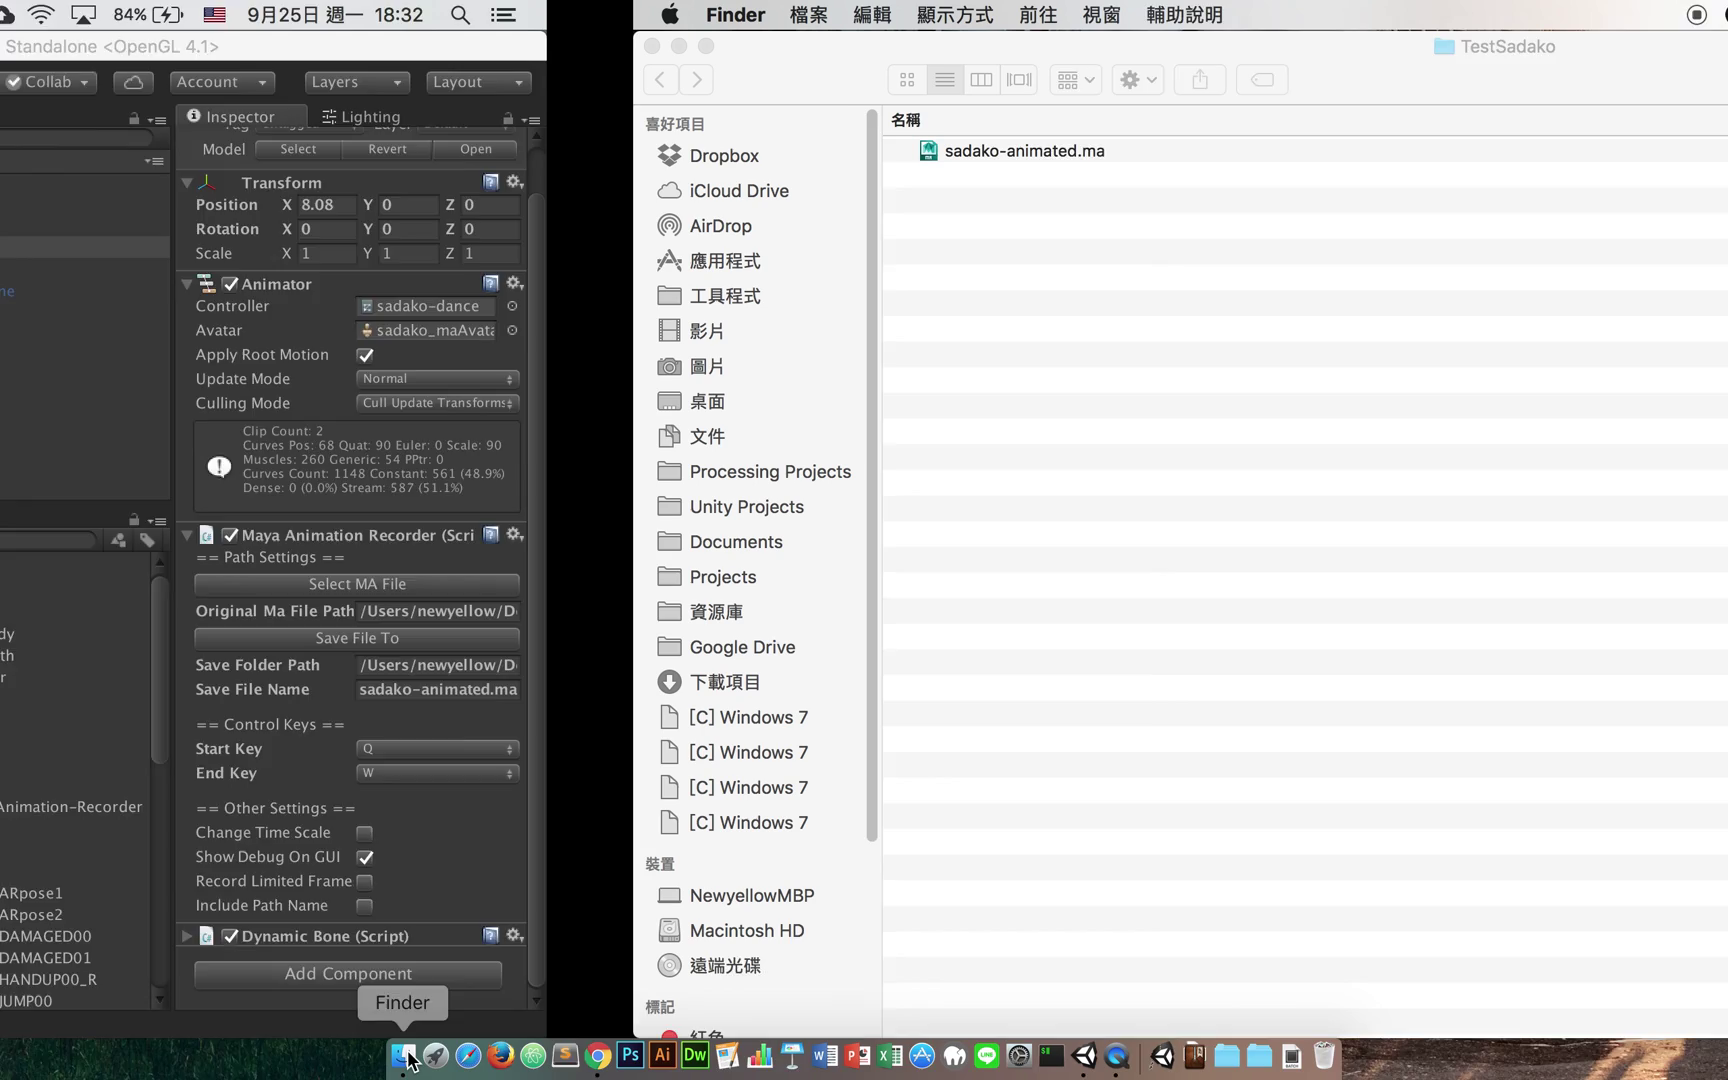
pyautogui.click(479, 150)
pyautogui.doubleClick(479, 150)
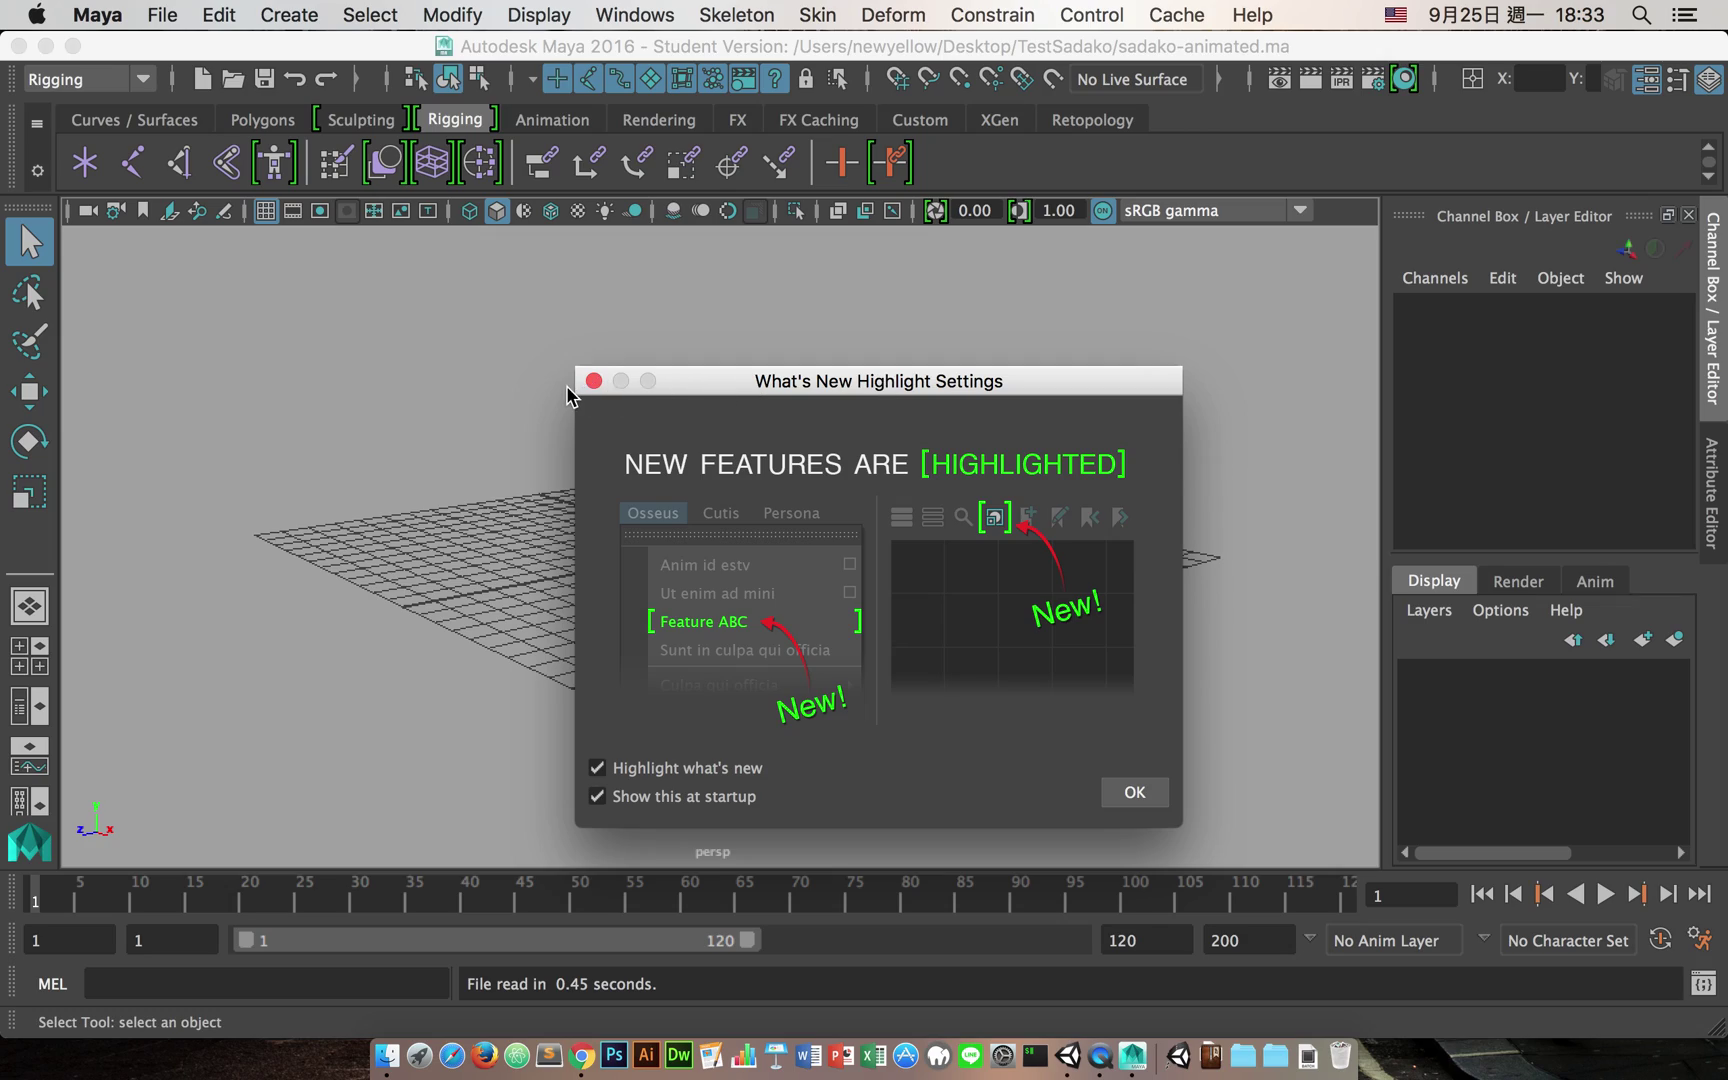
# Step: Dismiss the What's New dialog, play the recorded dance, and scrub to about frame 44
pyautogui.click(592, 381)
pyautogui.scroll(5, 812, 398)
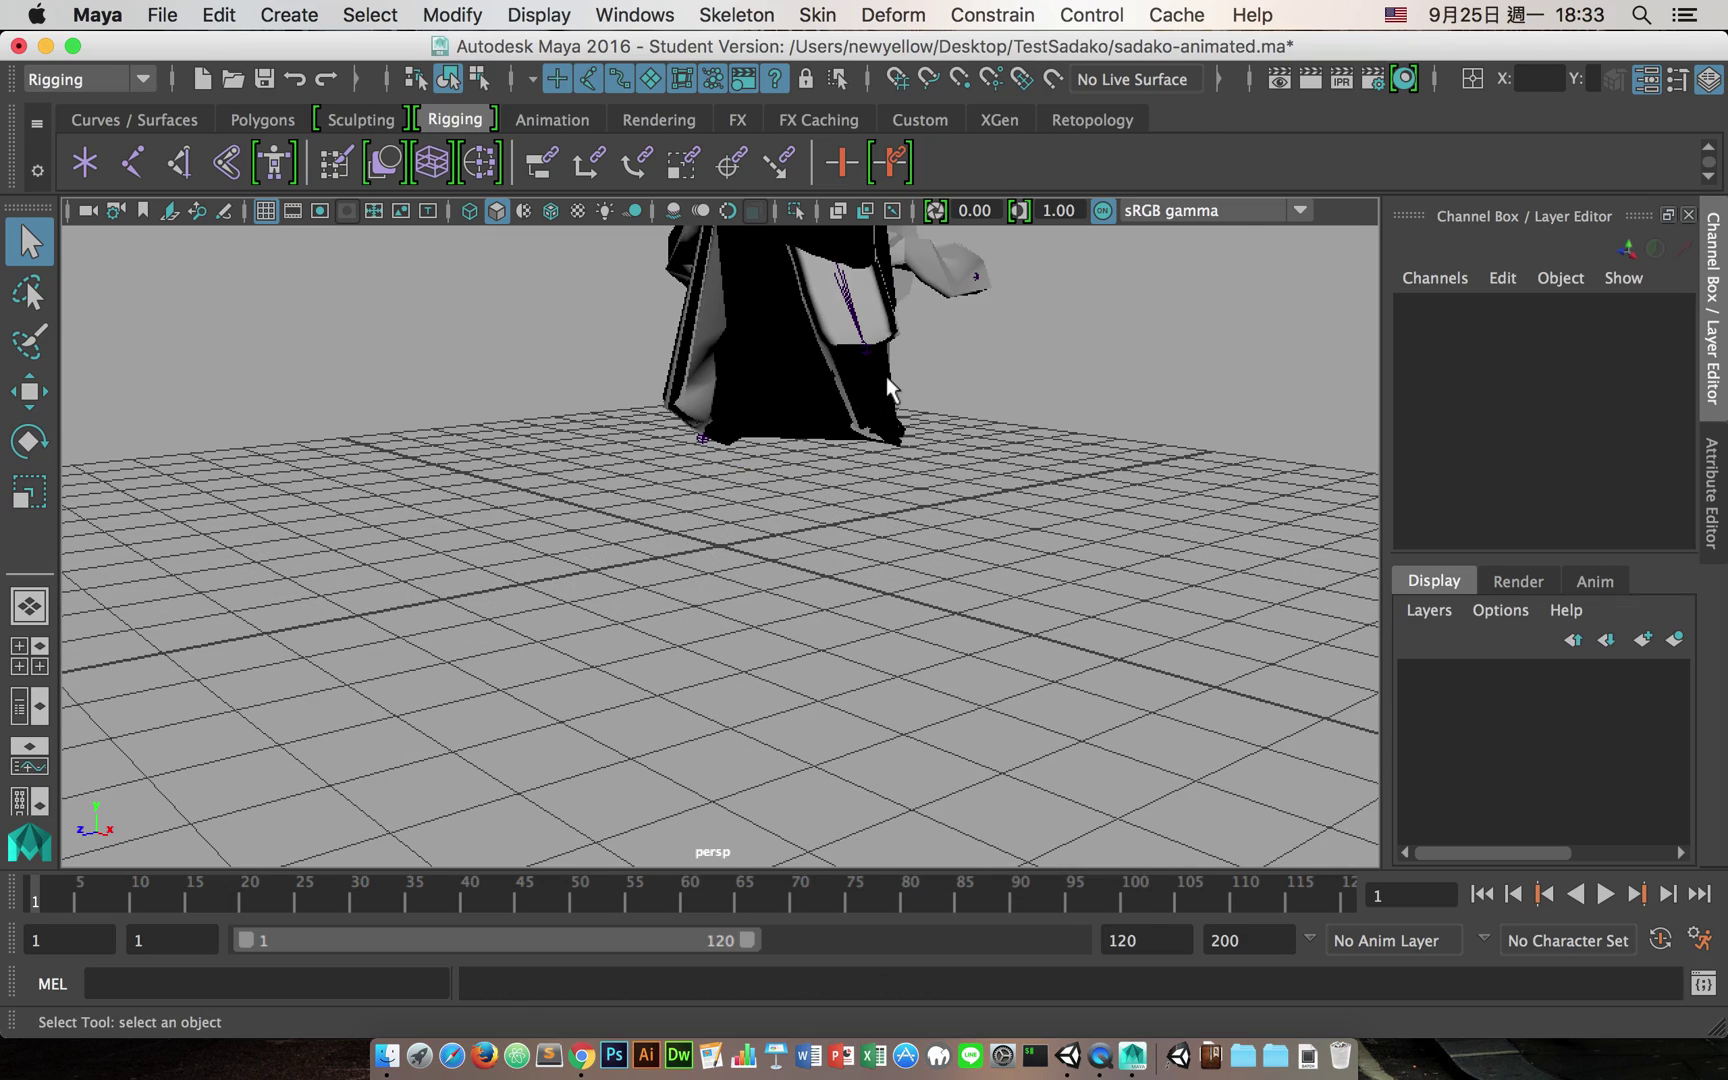
pyautogui.scroll(-3, 900, 392)
pyautogui.keyDown('alt'); pyautogui.moveTo(1078, 380); pyautogui.dragTo(730, 368); pyautogui.keyUp('alt')
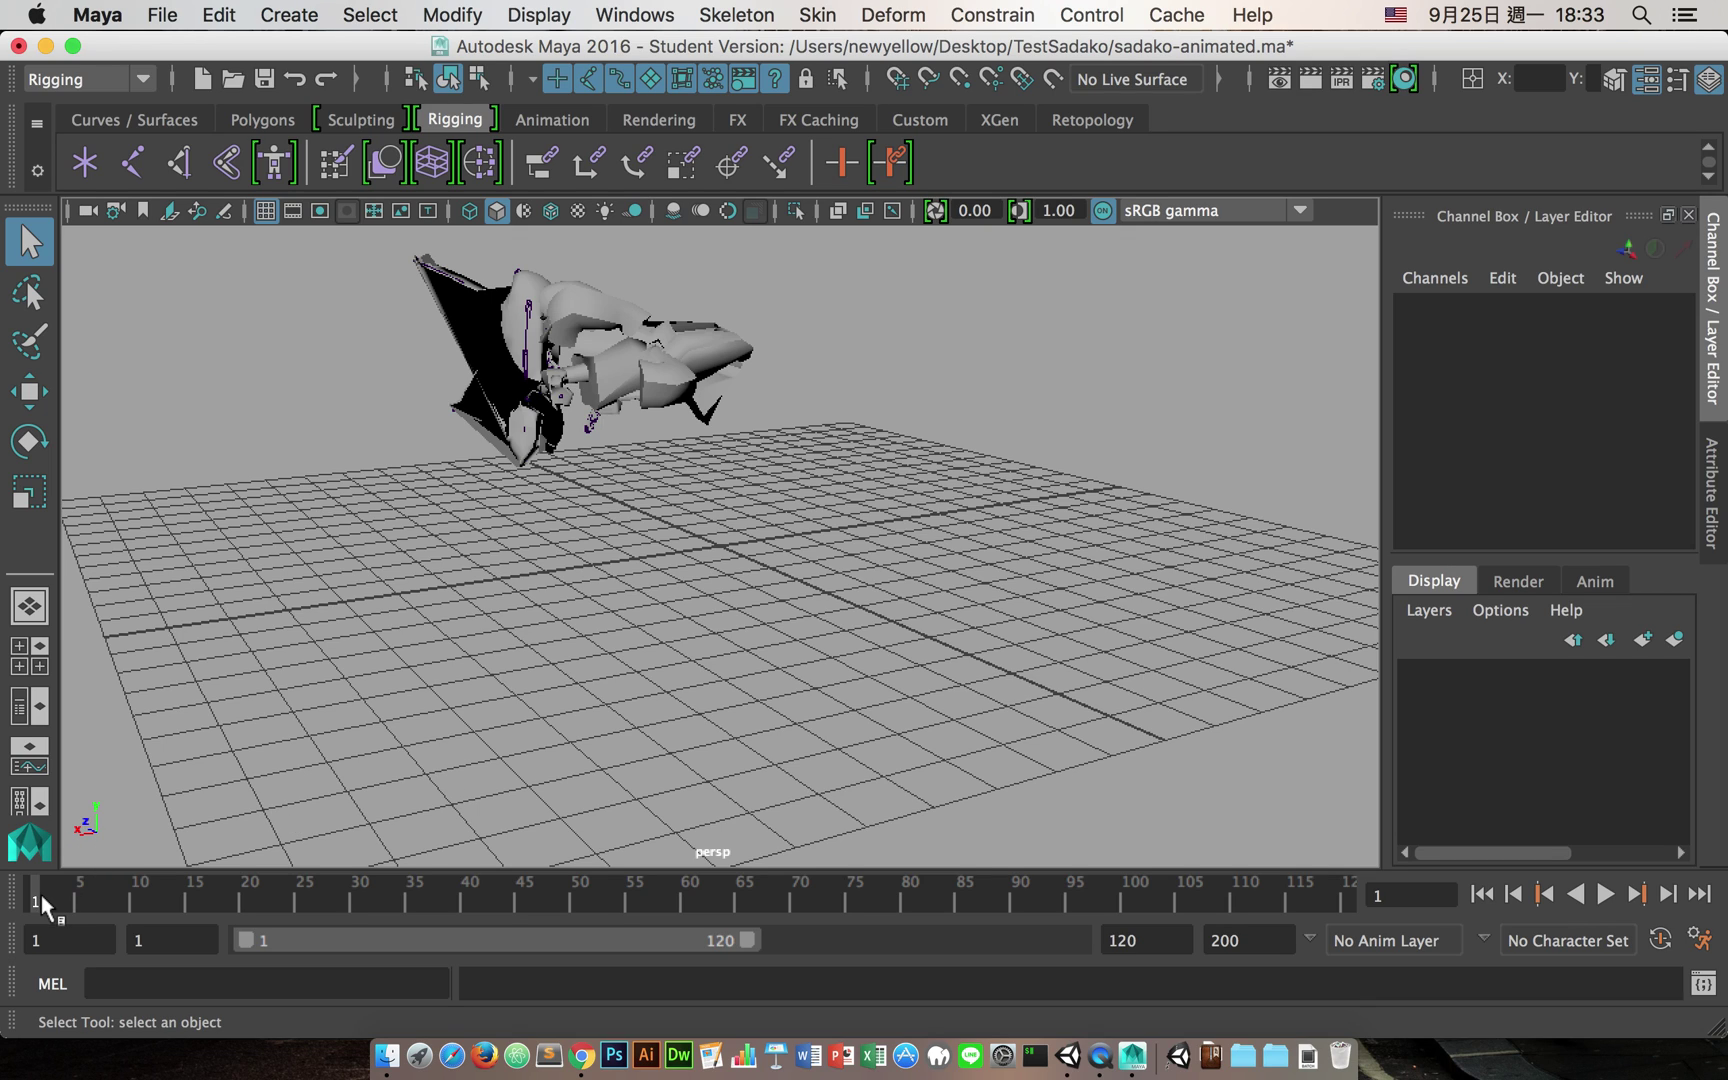
pyautogui.hotkey('alt', 'v')
pyautogui.moveTo(60, 905)
pyautogui.mouseDown()
pyautogui.moveTo(35, 903)
pyautogui.moveTo(995, 895)
pyautogui.moveTo(15, 897)
pyautogui.mouseUp()
# Step: Orbit around the posed character, then close the scene without saving
pyautogui.keyDown('alt'); pyautogui.moveTo(380, 465); pyautogui.dragTo(660, 492); pyautogui.keyUp('alt')
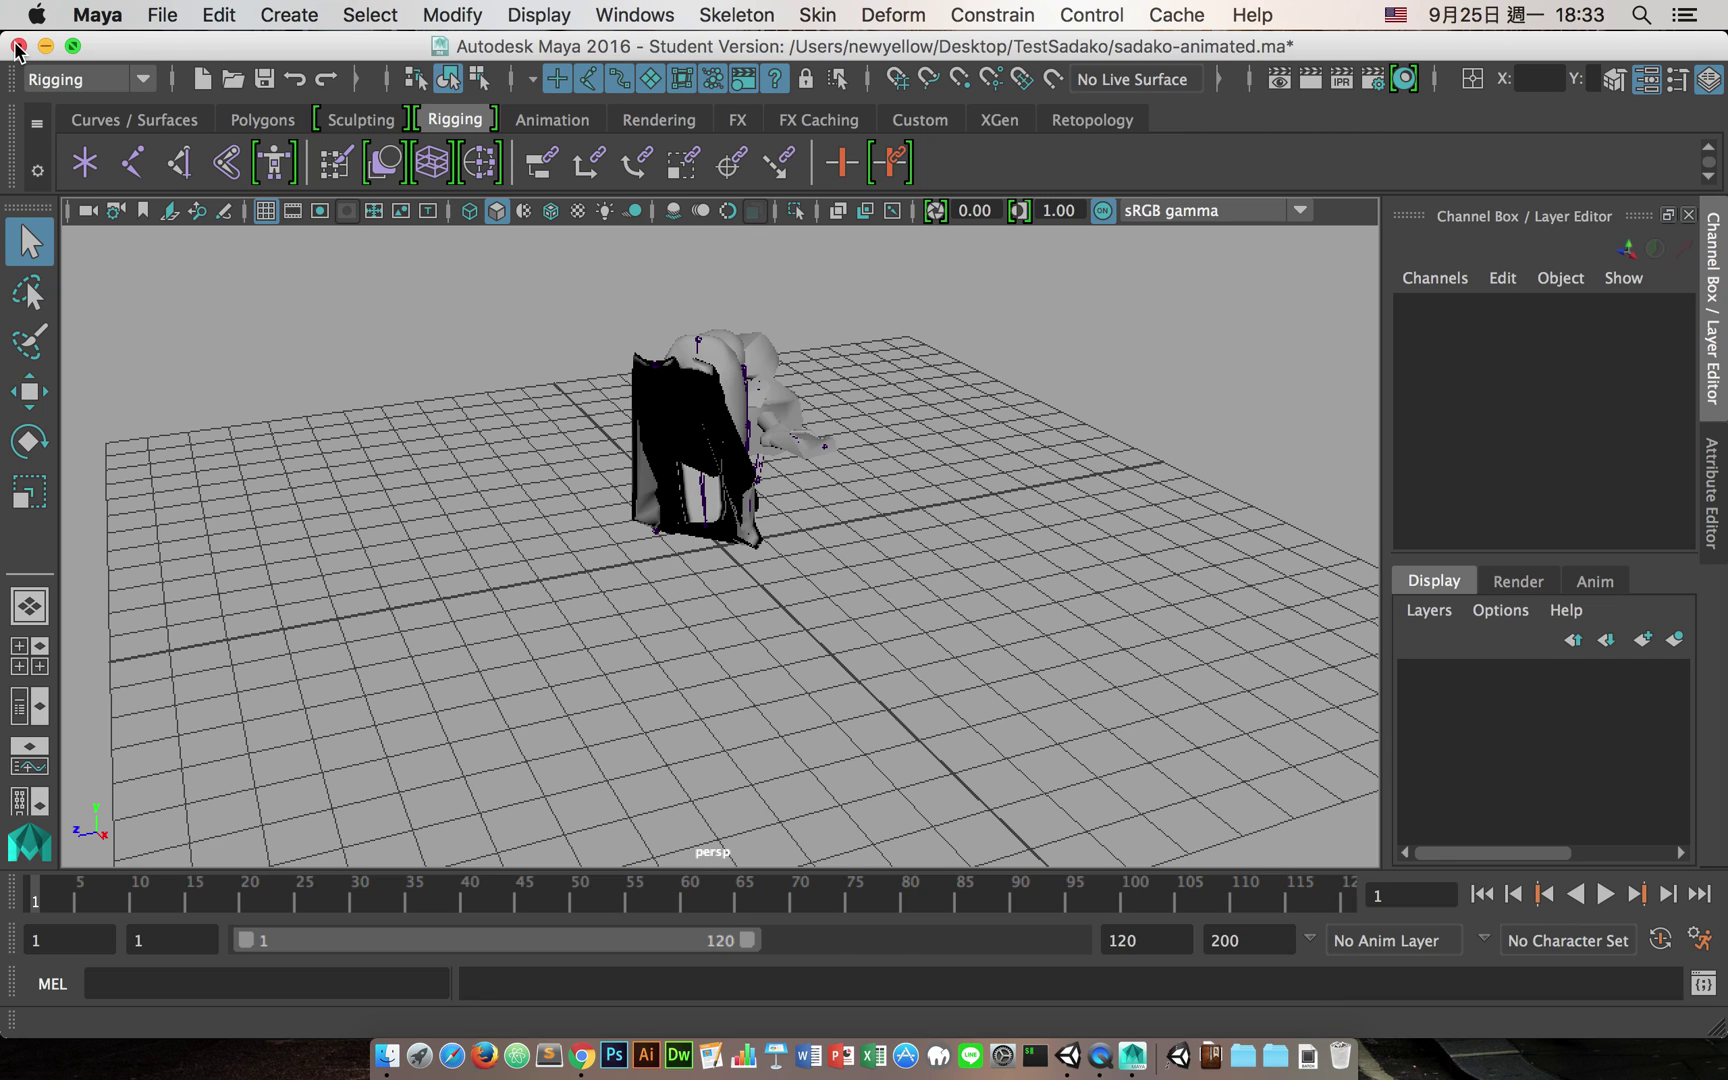
pyautogui.keyDown('alt'); pyautogui.moveTo(773, 450); pyautogui.dragTo(640, 521); pyautogui.keyUp('alt')
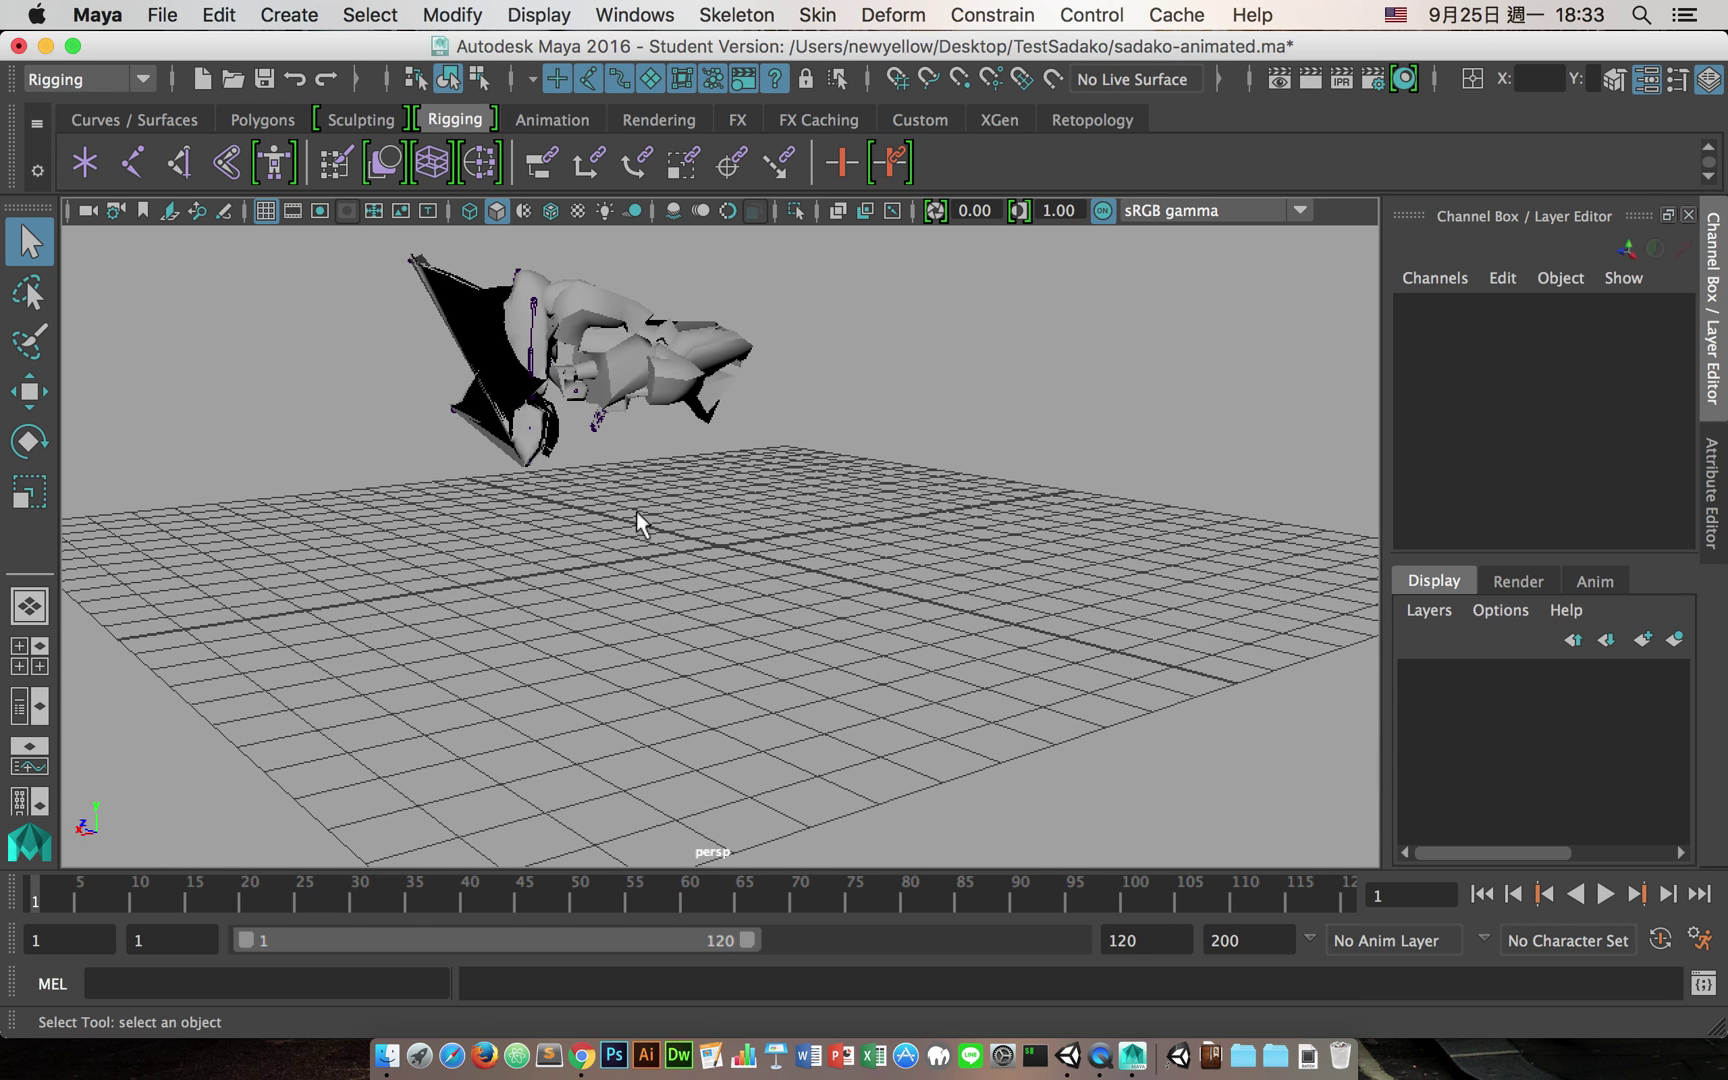
pyautogui.click(19, 46)
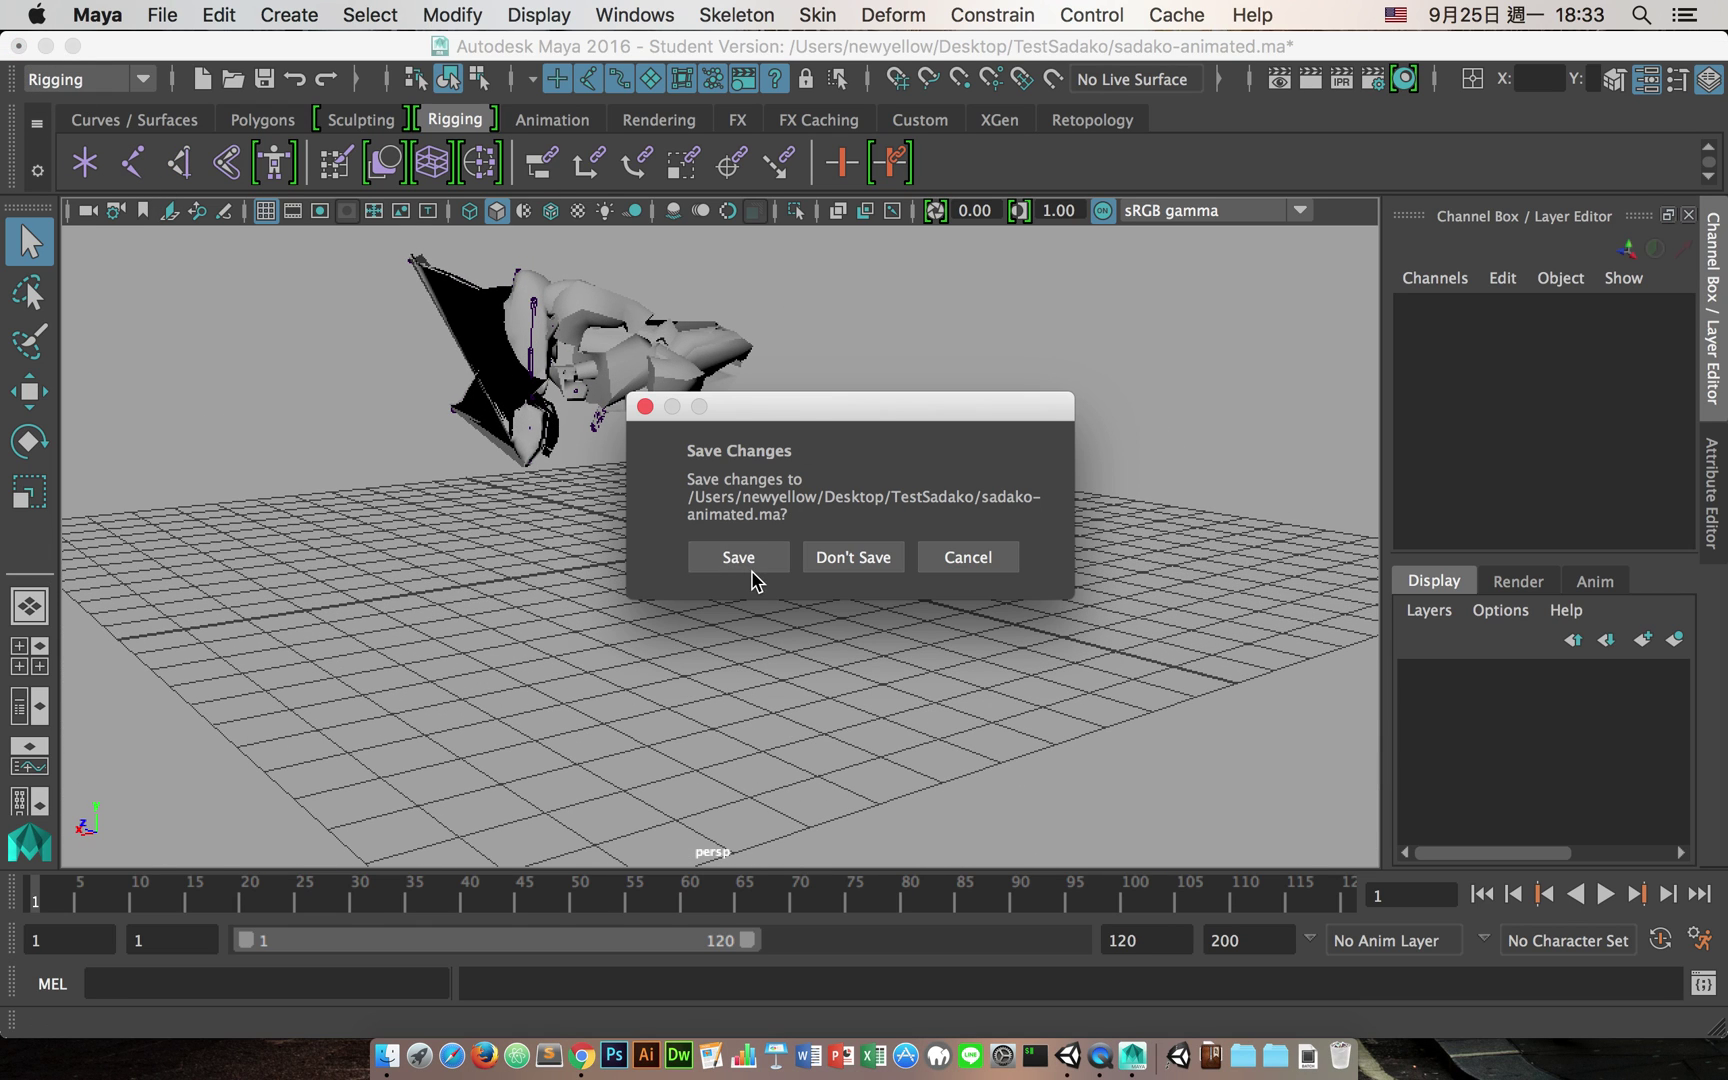
pyautogui.click(845, 557)
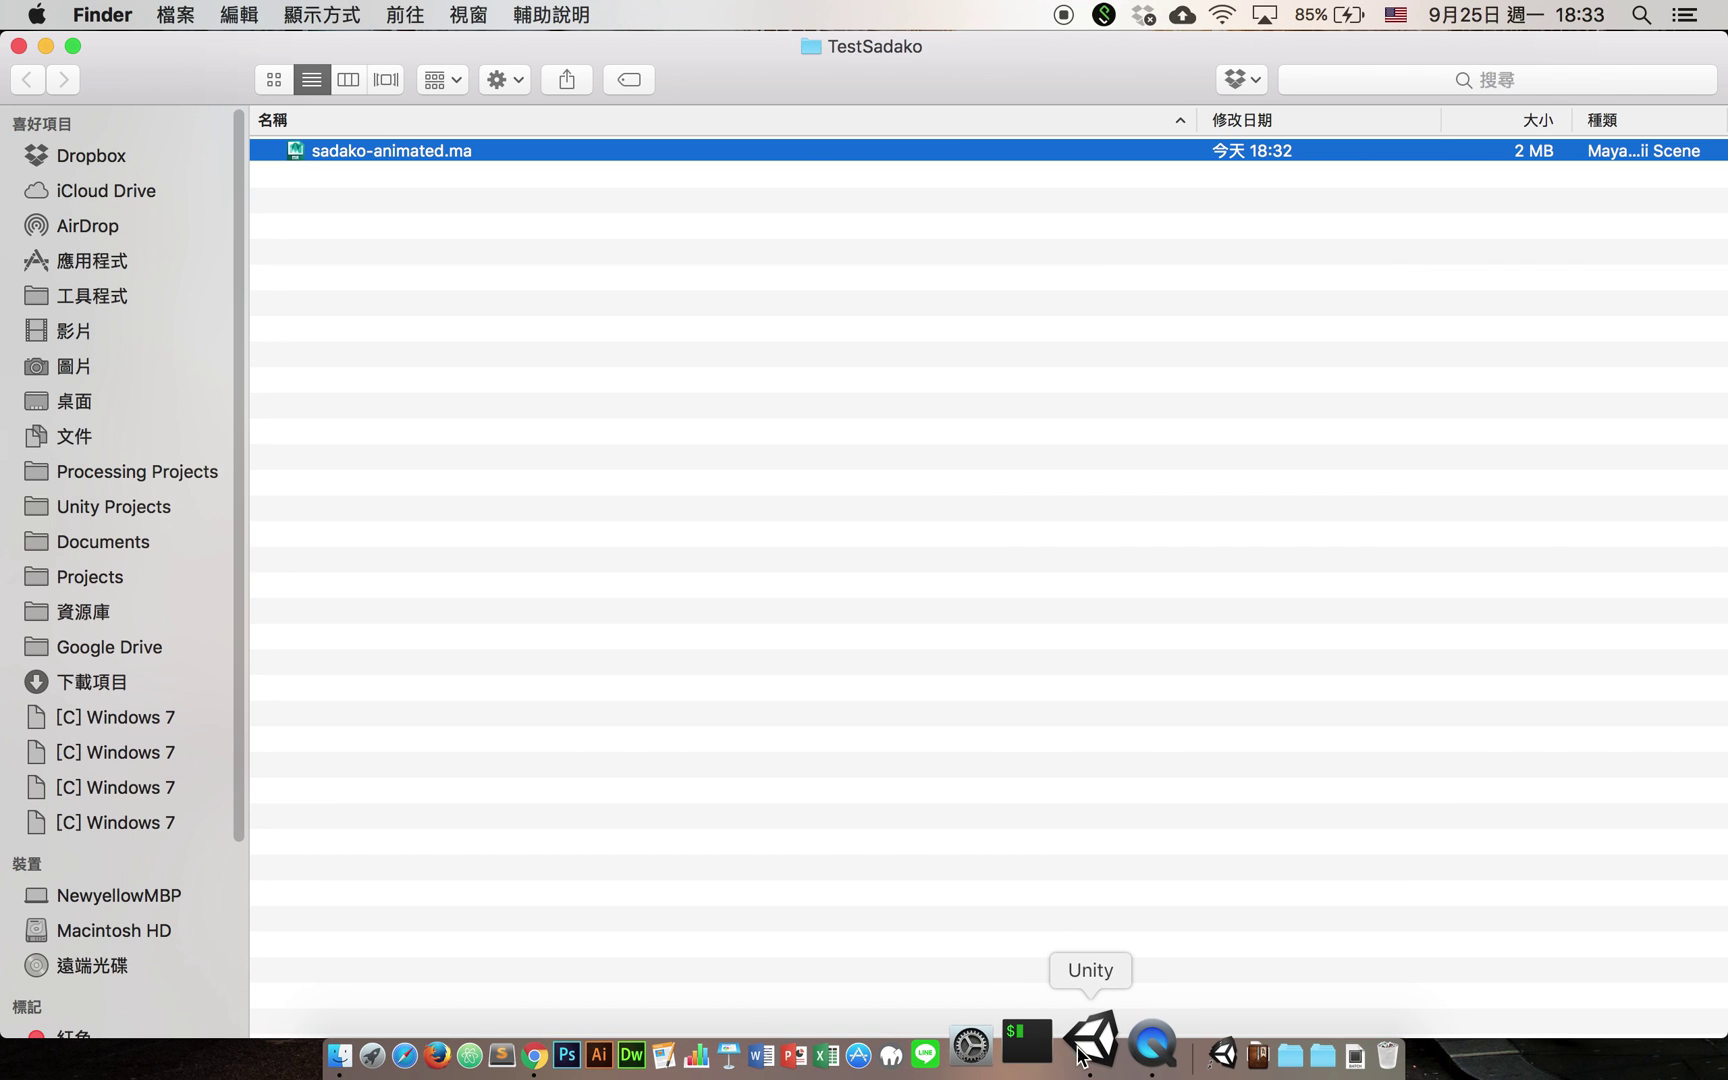
# Step: In Unity's Project panel, collapse Materials, expand Models and select the sadako_ma model asset
pyautogui.click(1083, 1052)
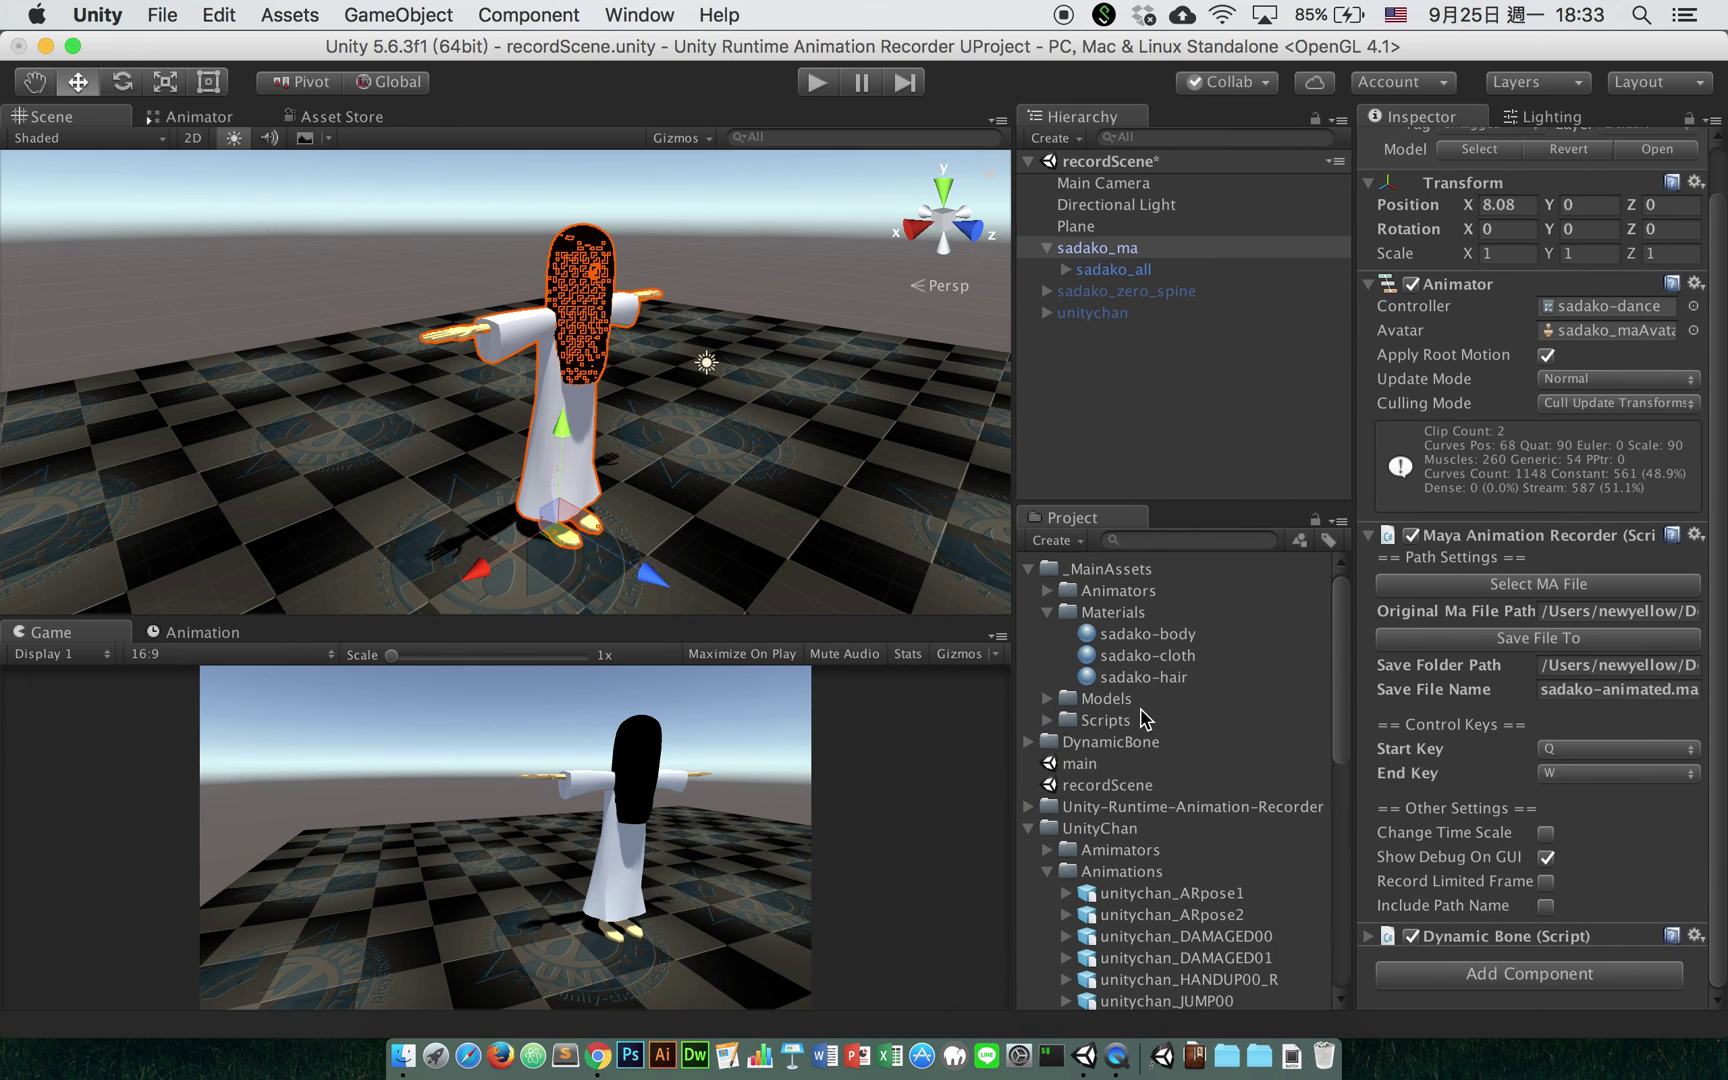
pyautogui.click(1047, 612)
pyautogui.click(1047, 634)
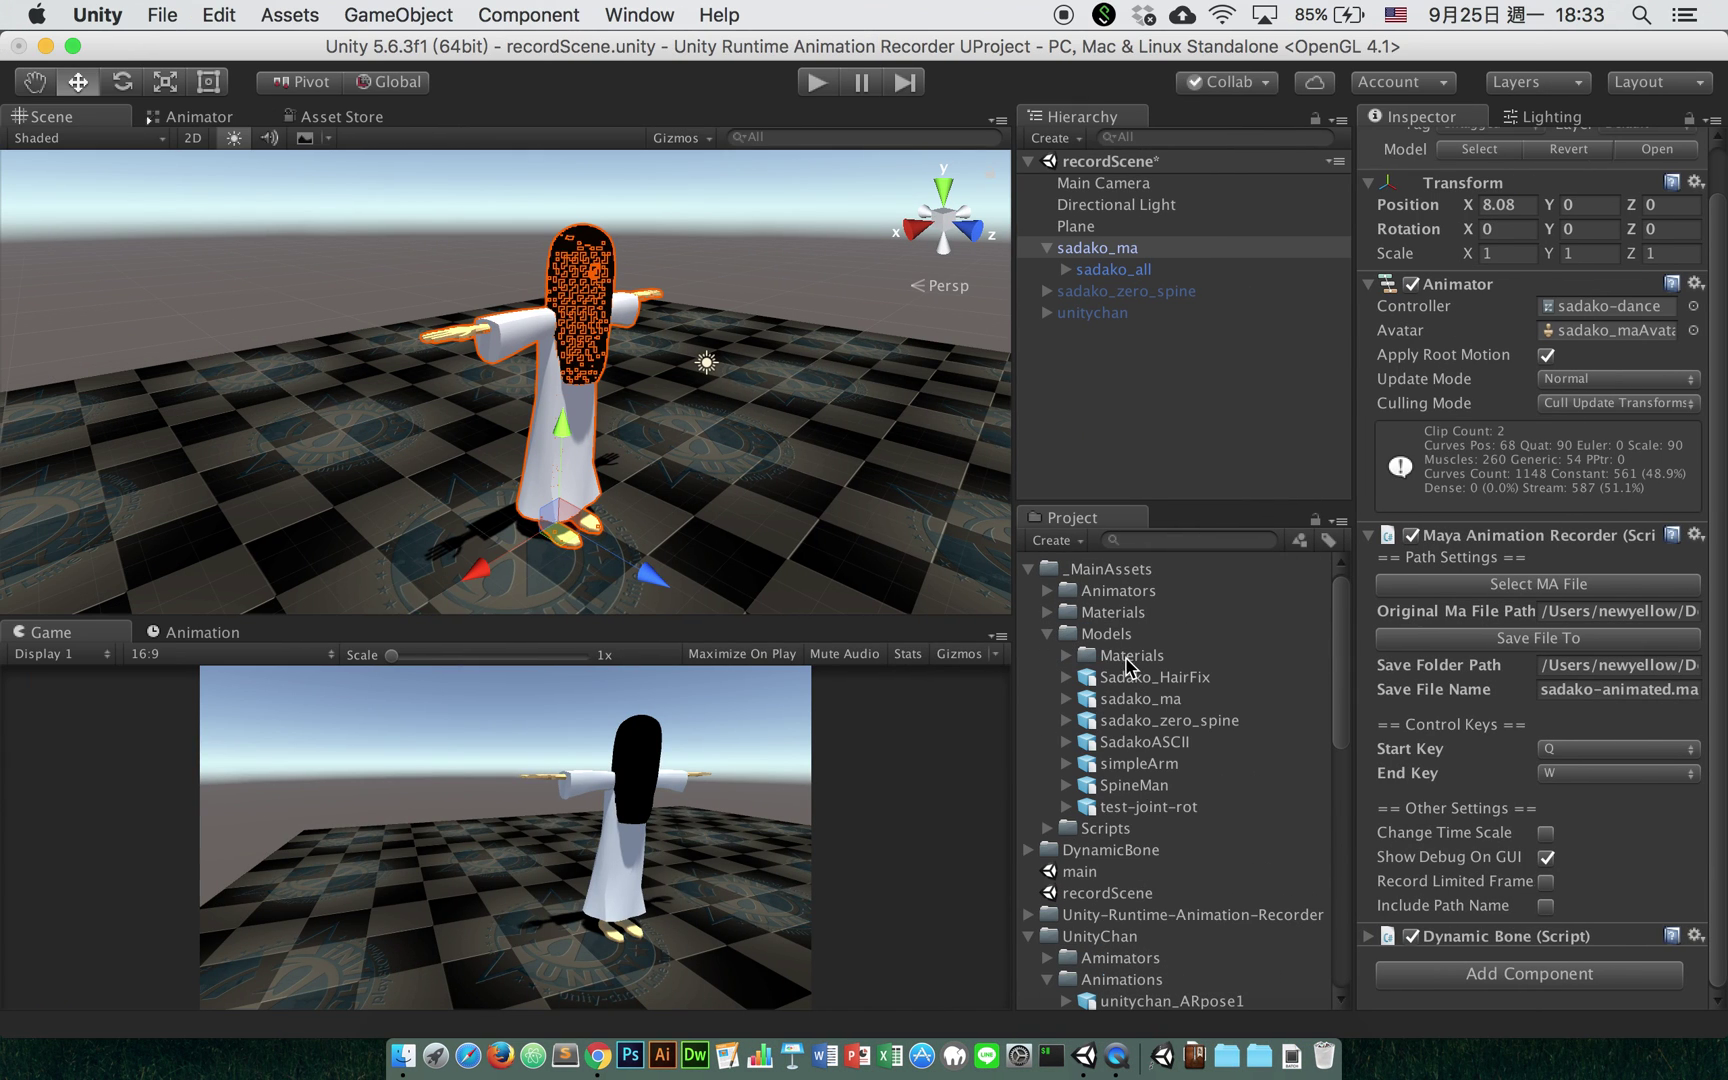
pyautogui.click(1133, 698)
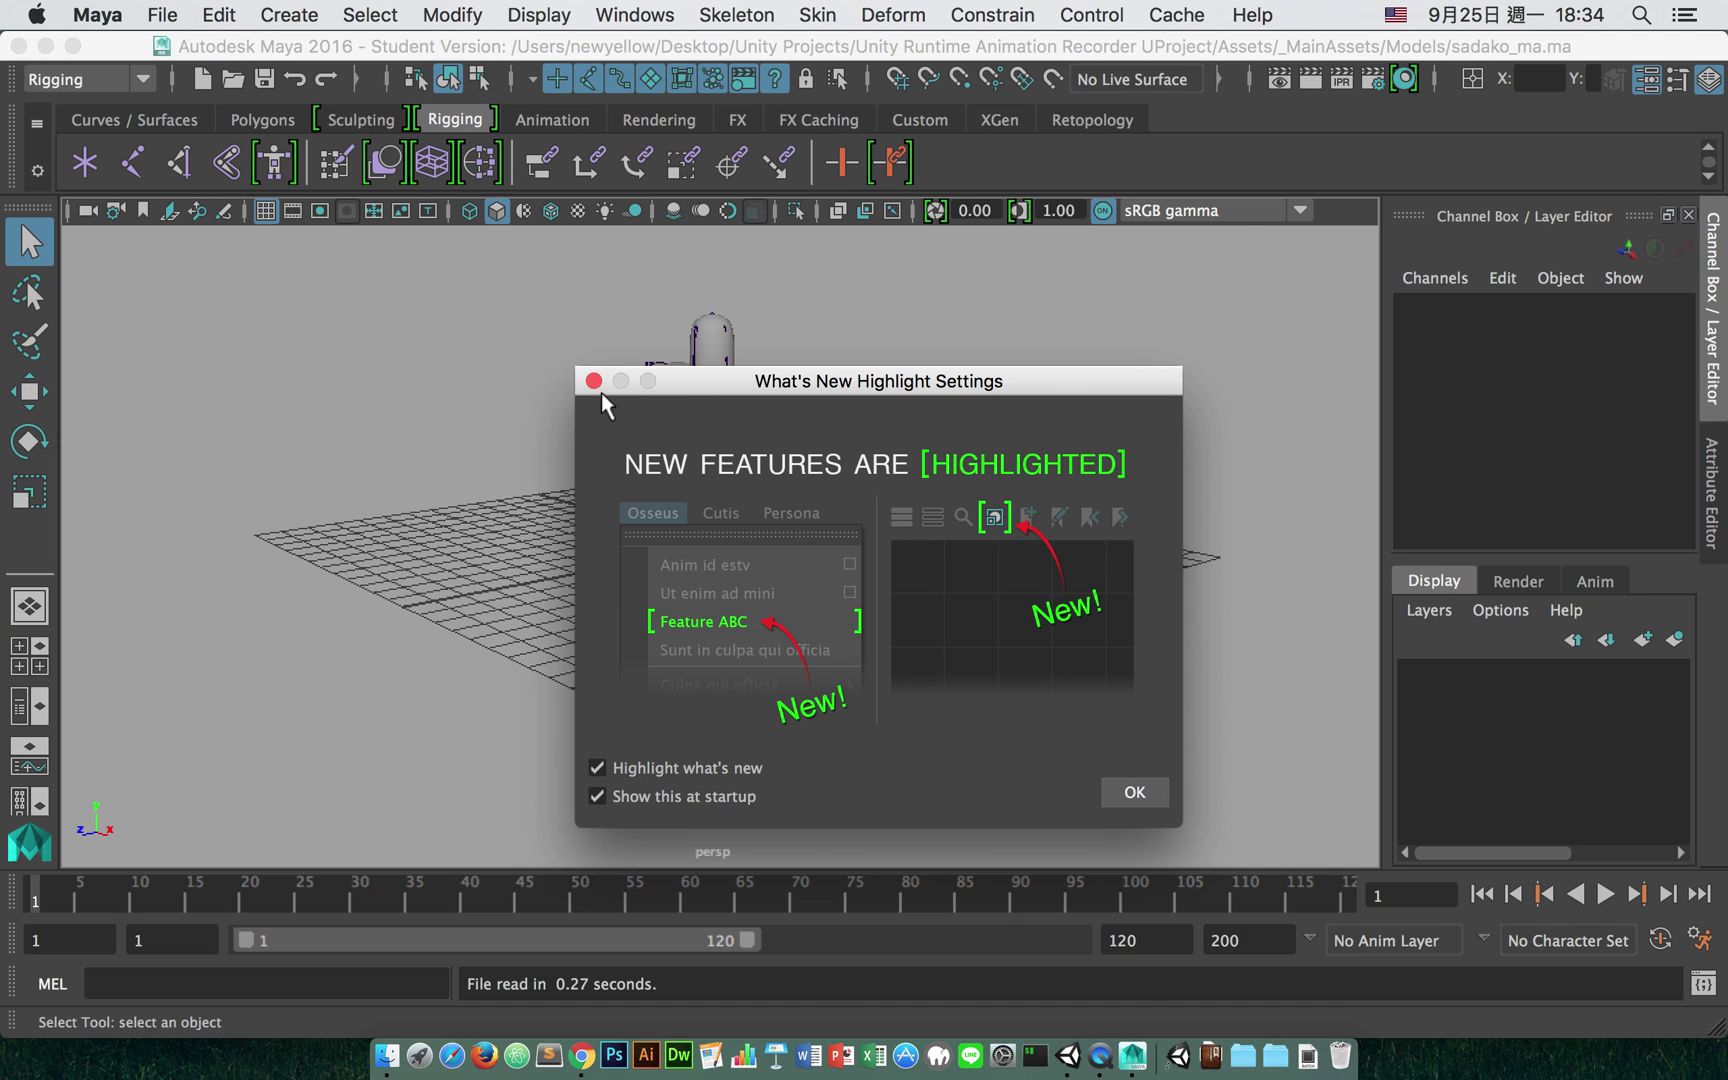
# Step: Dismiss What's New, switch to wireframe, frame the legs and select the Hips joint
pyautogui.click(593, 381)
pyautogui.keyDown('alt'); pyautogui.moveTo(598, 386); pyautogui.dragTo(828, 431); pyautogui.keyUp('alt')
pyautogui.press('4')
pyautogui.scroll(5, 863, 429)
pyautogui.keyDown('alt'); pyautogui.moveTo(930, 345); pyautogui.dragTo(930, 431, button='middle'); pyautogui.keyUp('alt')
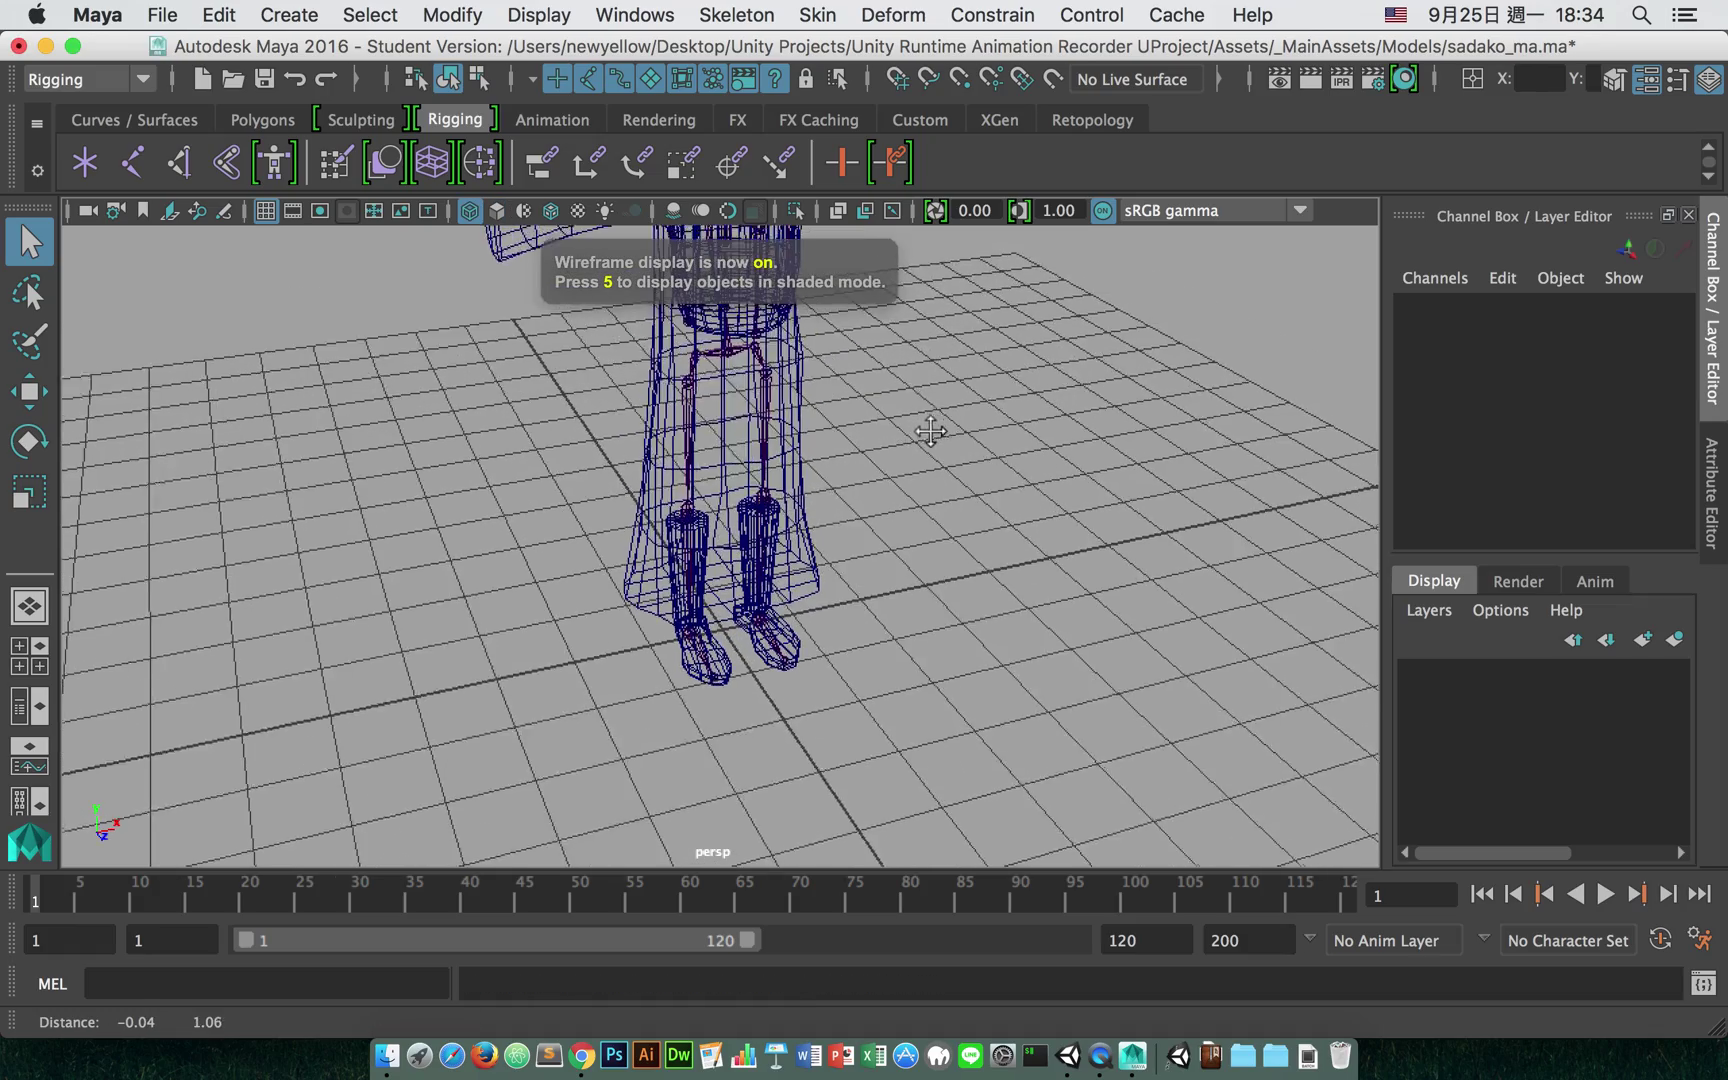
pyautogui.moveTo(930, 431)
pyautogui.keyDown('alt'); pyautogui.mouseDown()
pyautogui.moveTo(937, 482)
pyautogui.moveTo(918, 424)
pyautogui.moveTo(903, 436)
pyautogui.mouseUp(); pyautogui.keyUp('alt')
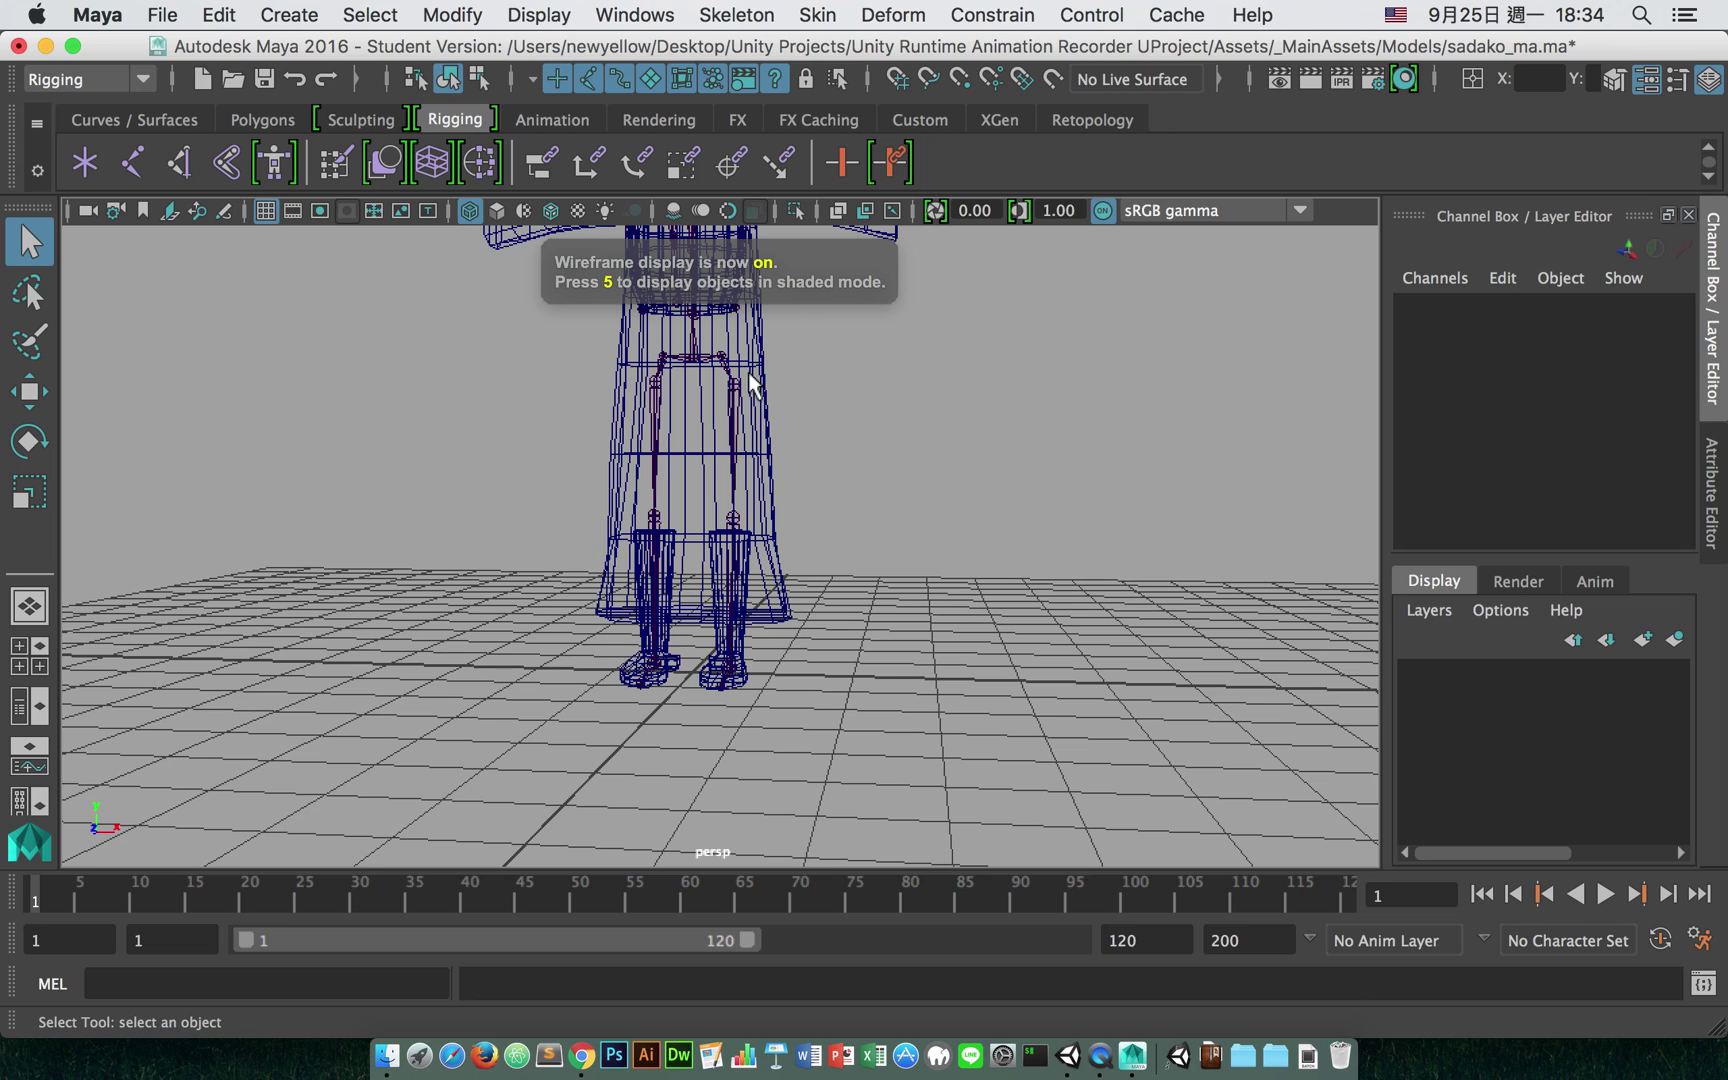
pyautogui.click(721, 360)
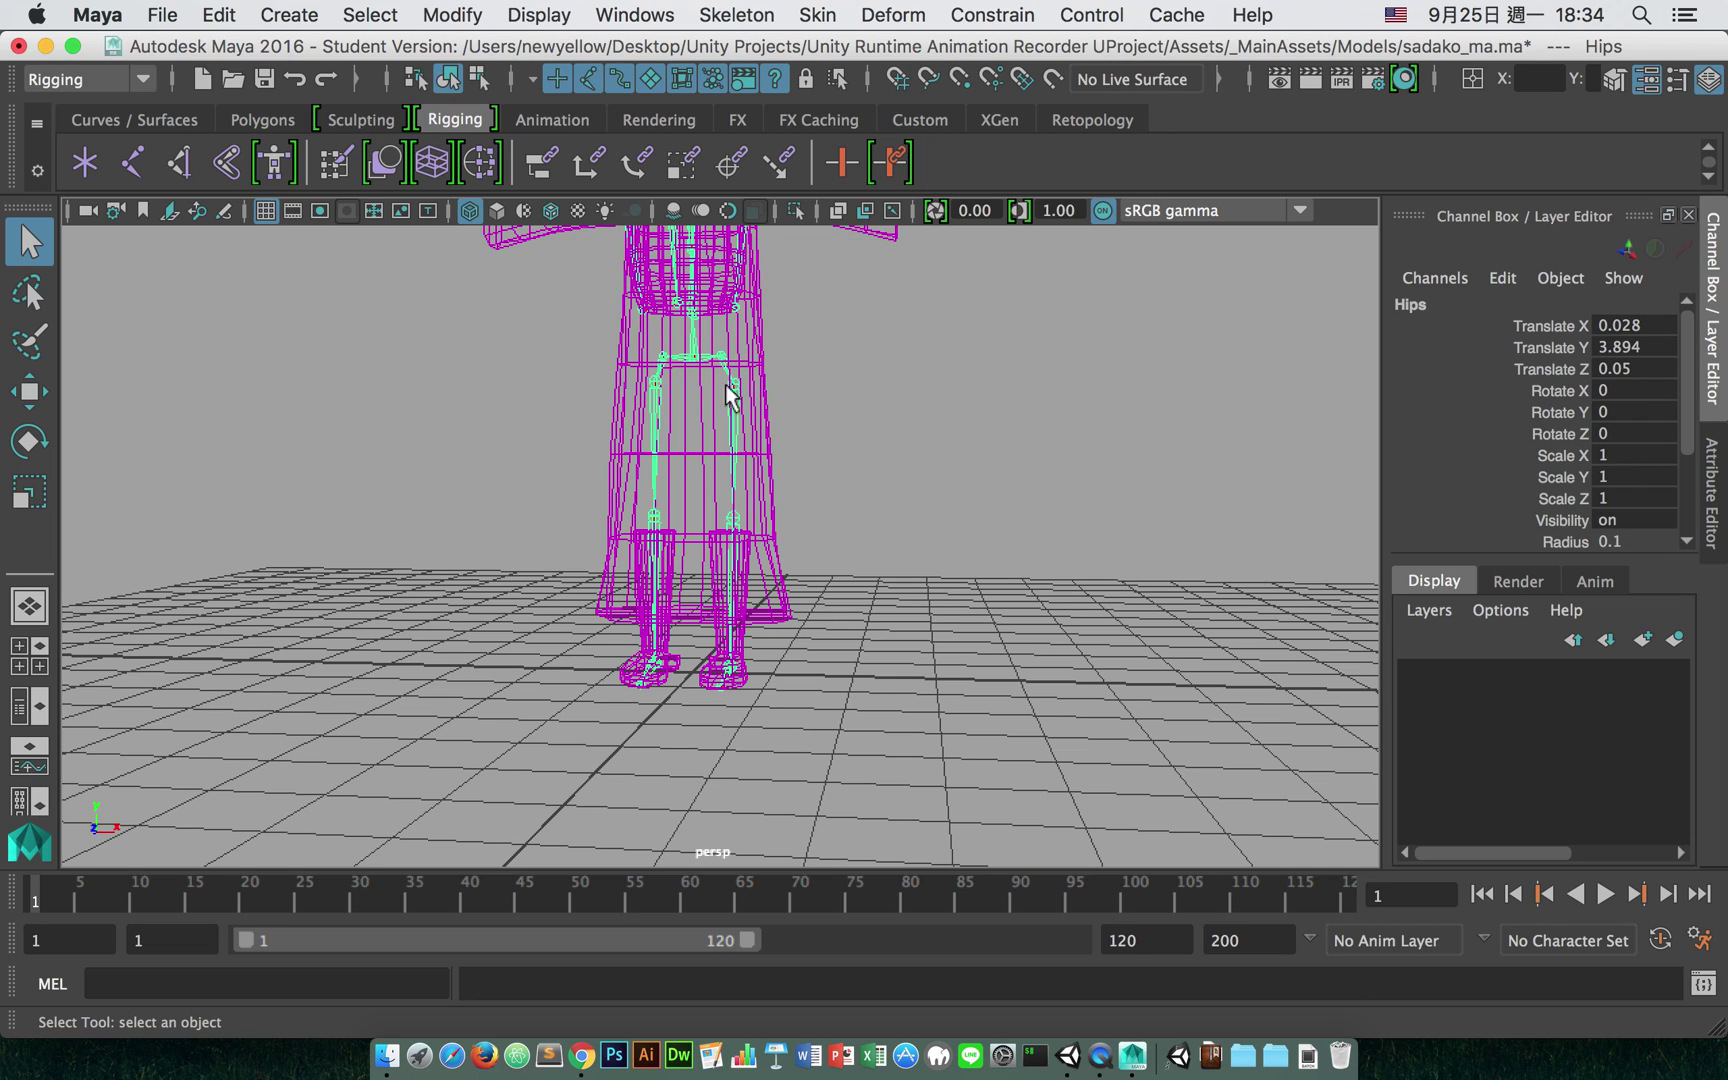
# Step: Check Hips and Spine1, then step down the left leg from LeftUpLeg to LeftFoot
pyautogui.click(753, 397)
pyautogui.click(736, 387)
pyautogui.click(723, 360)
pyautogui.press('Down')
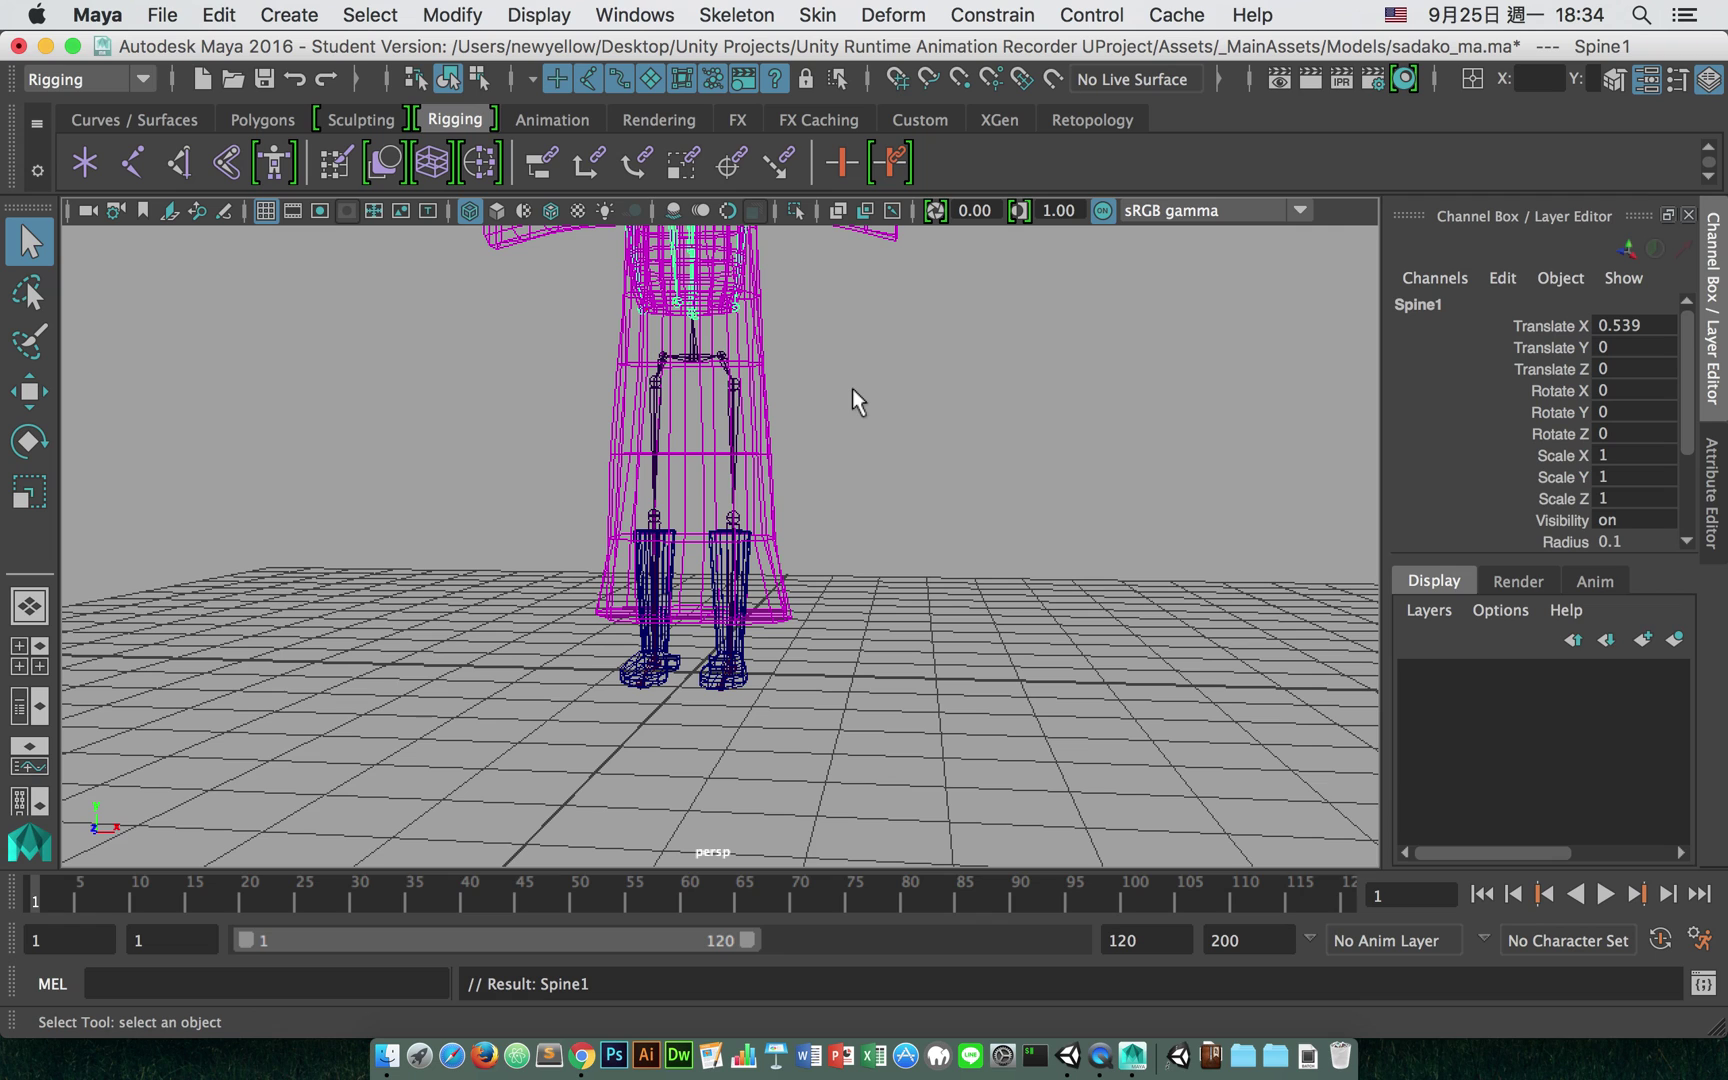
pyautogui.click(722, 354)
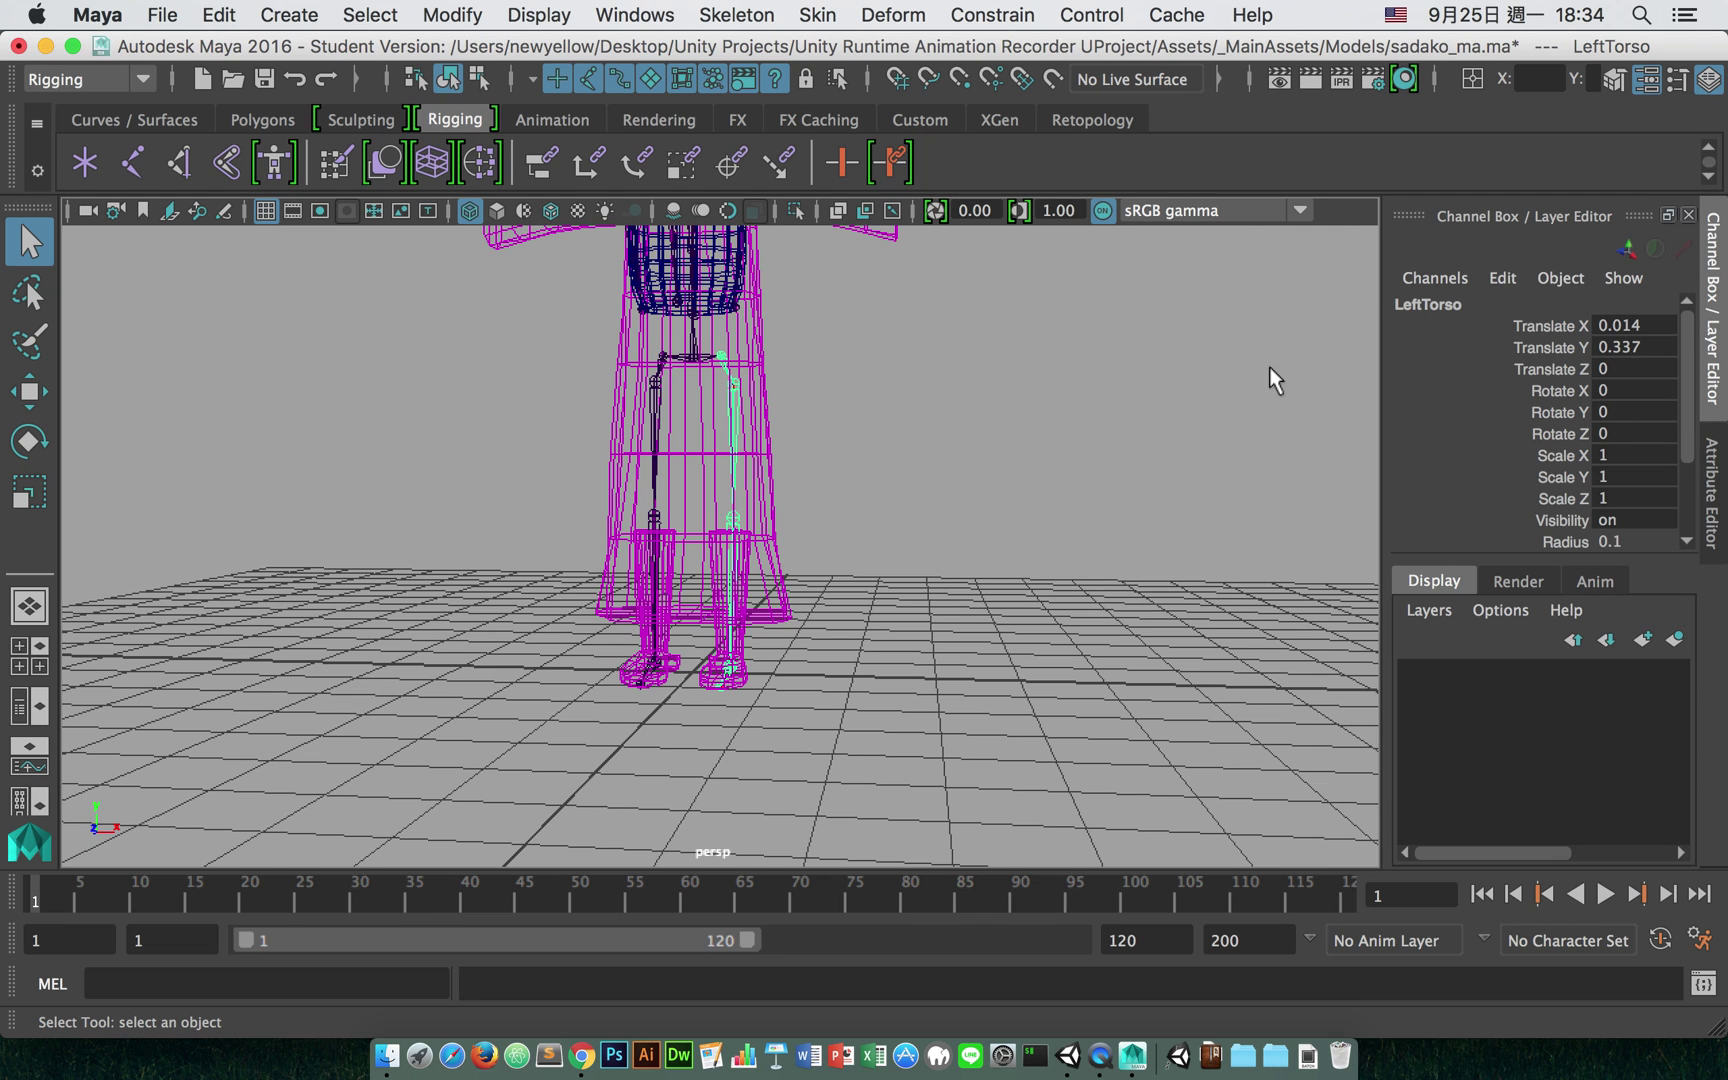
pyautogui.keyDown('alt'); pyautogui.moveTo(1094, 379); pyautogui.dragTo(1102, 377); pyautogui.keyUp('alt')
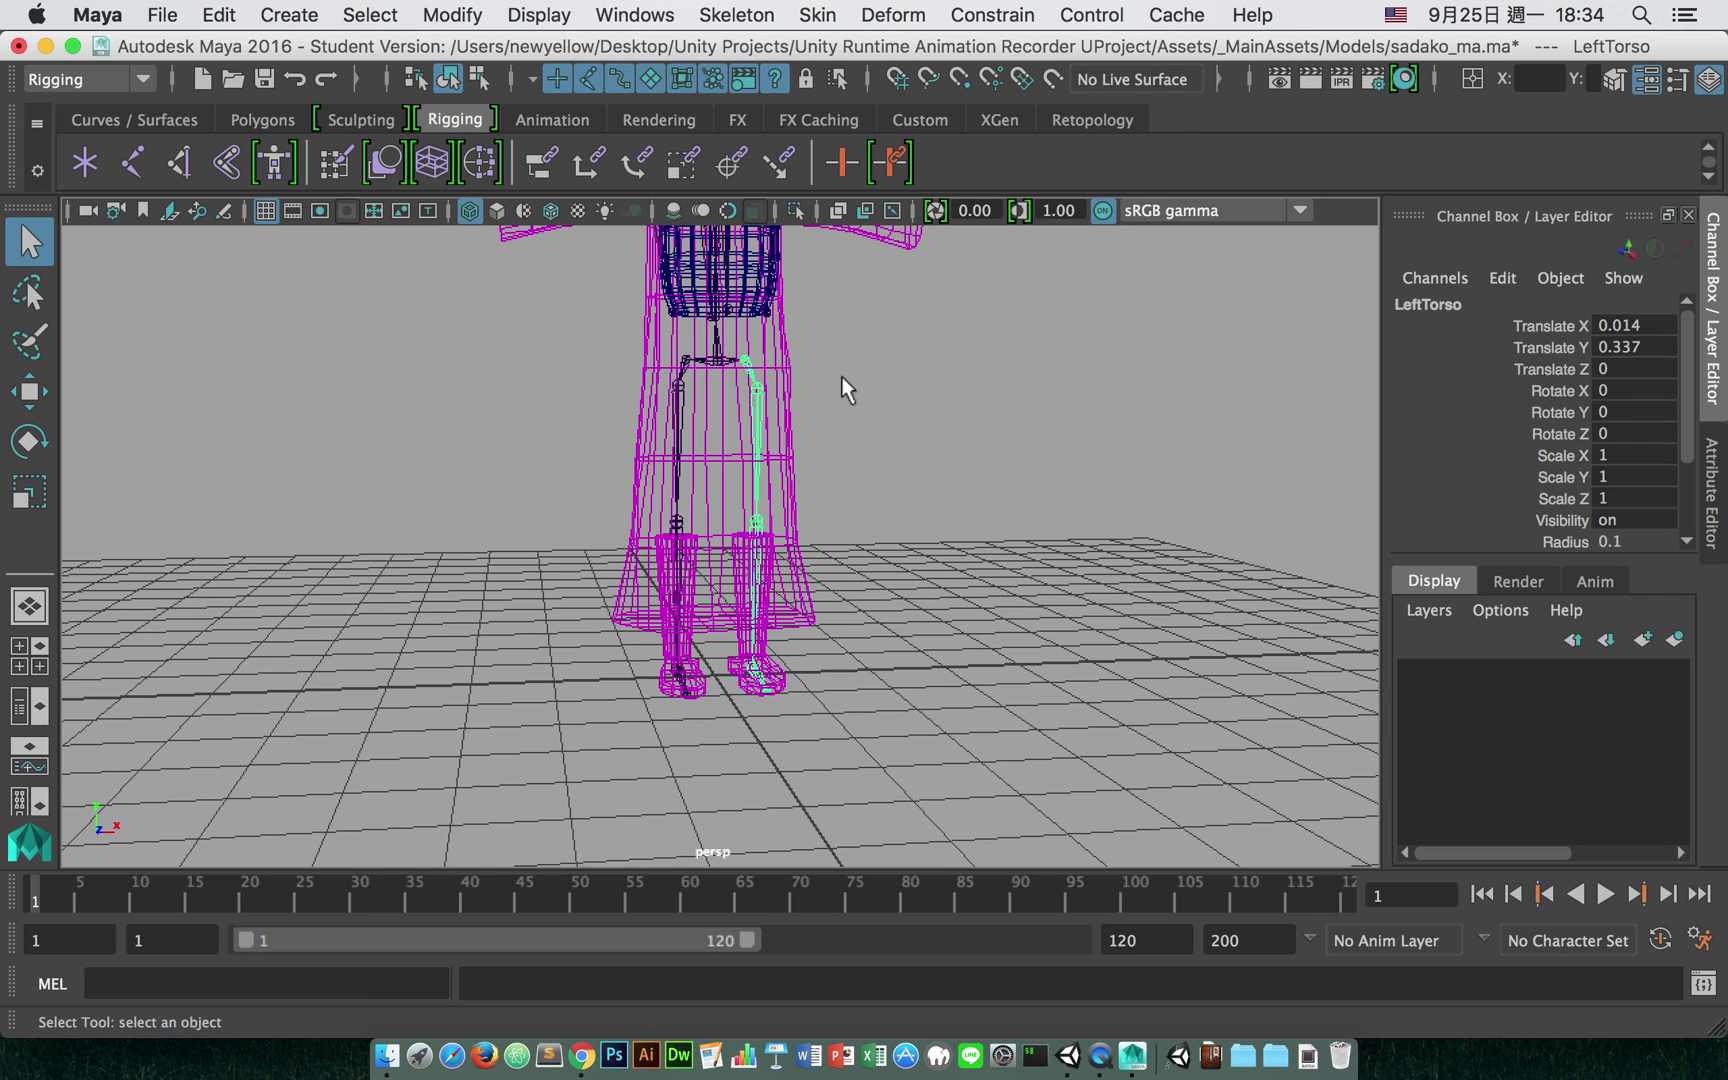
pyautogui.press('Down')
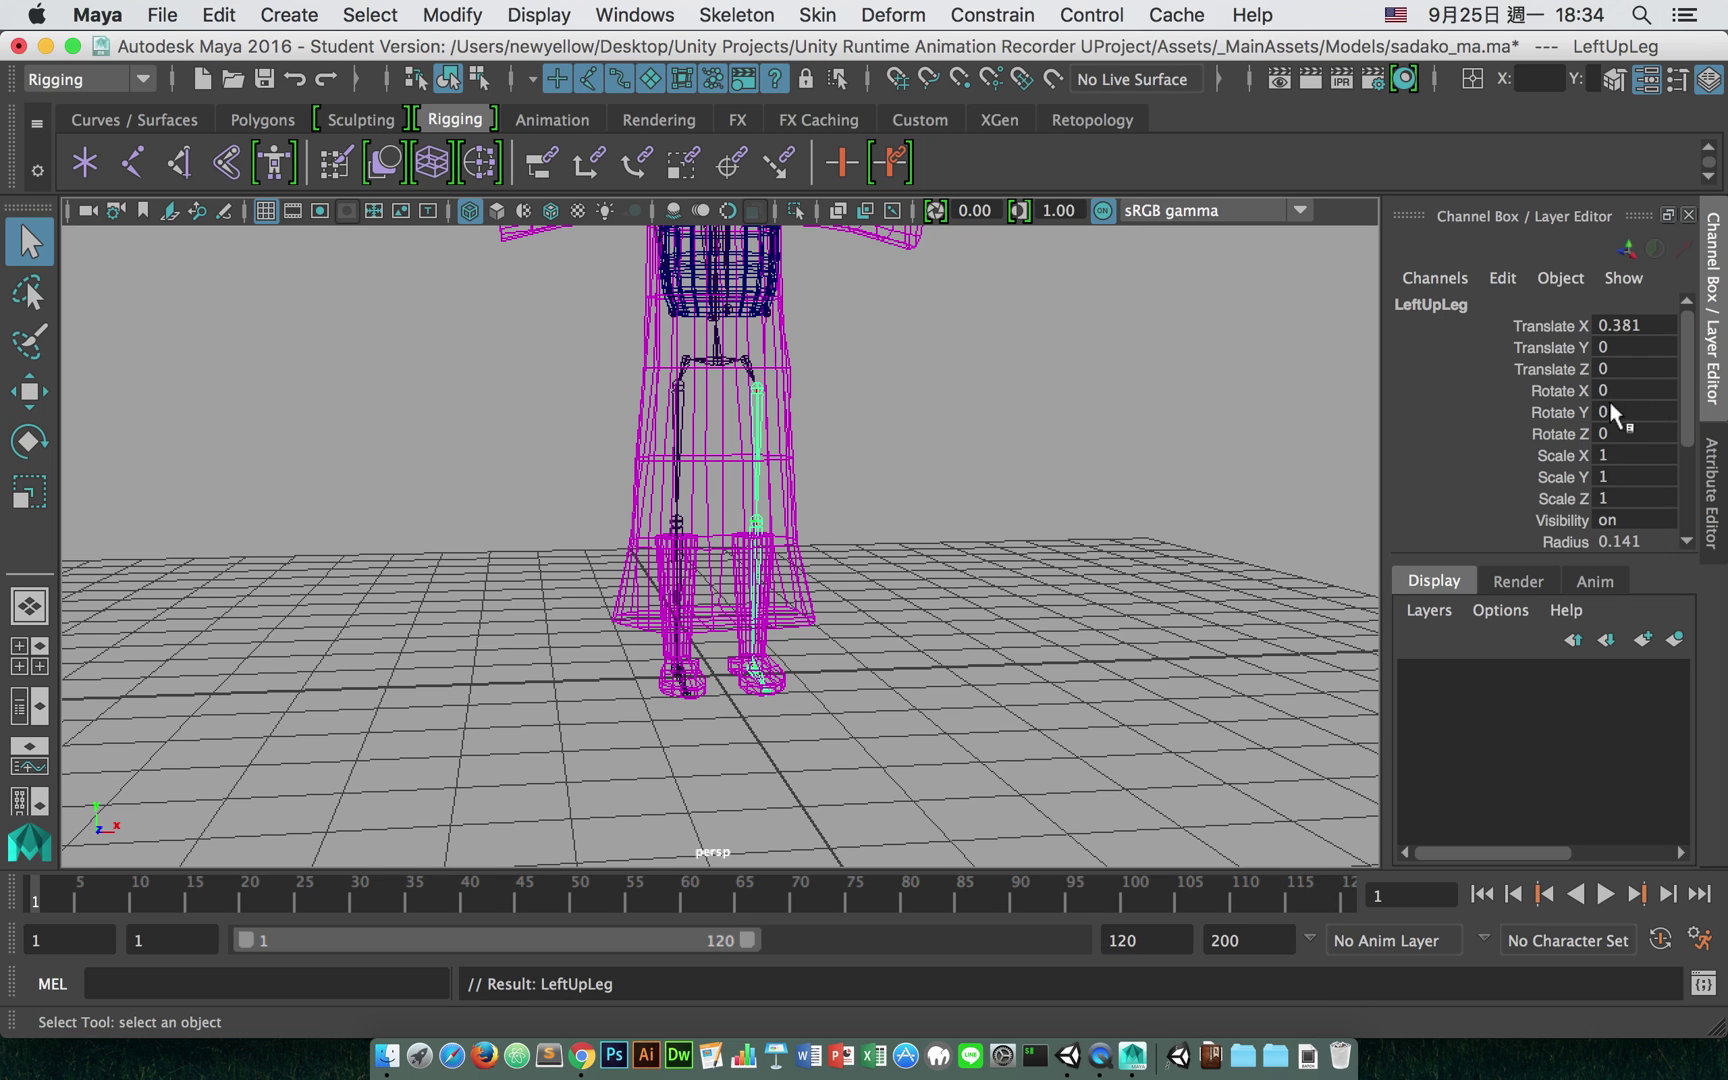
pyautogui.press('Down')
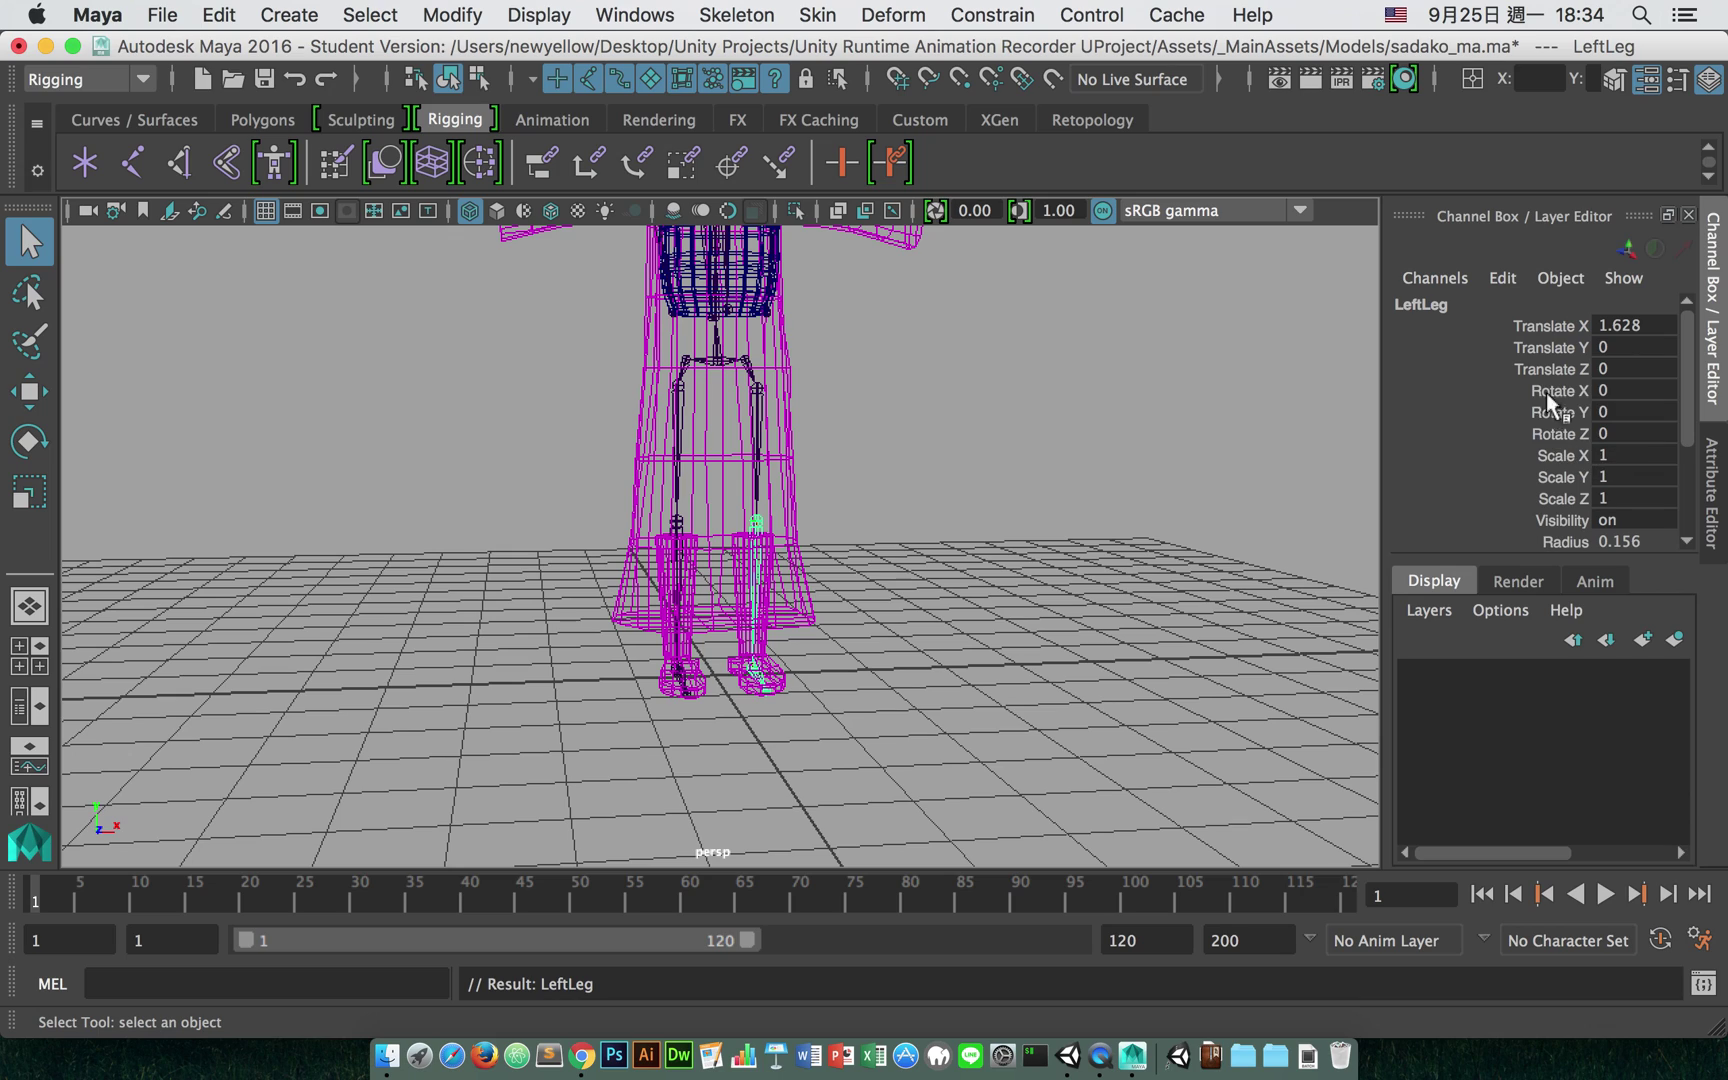
pyautogui.press('Down')
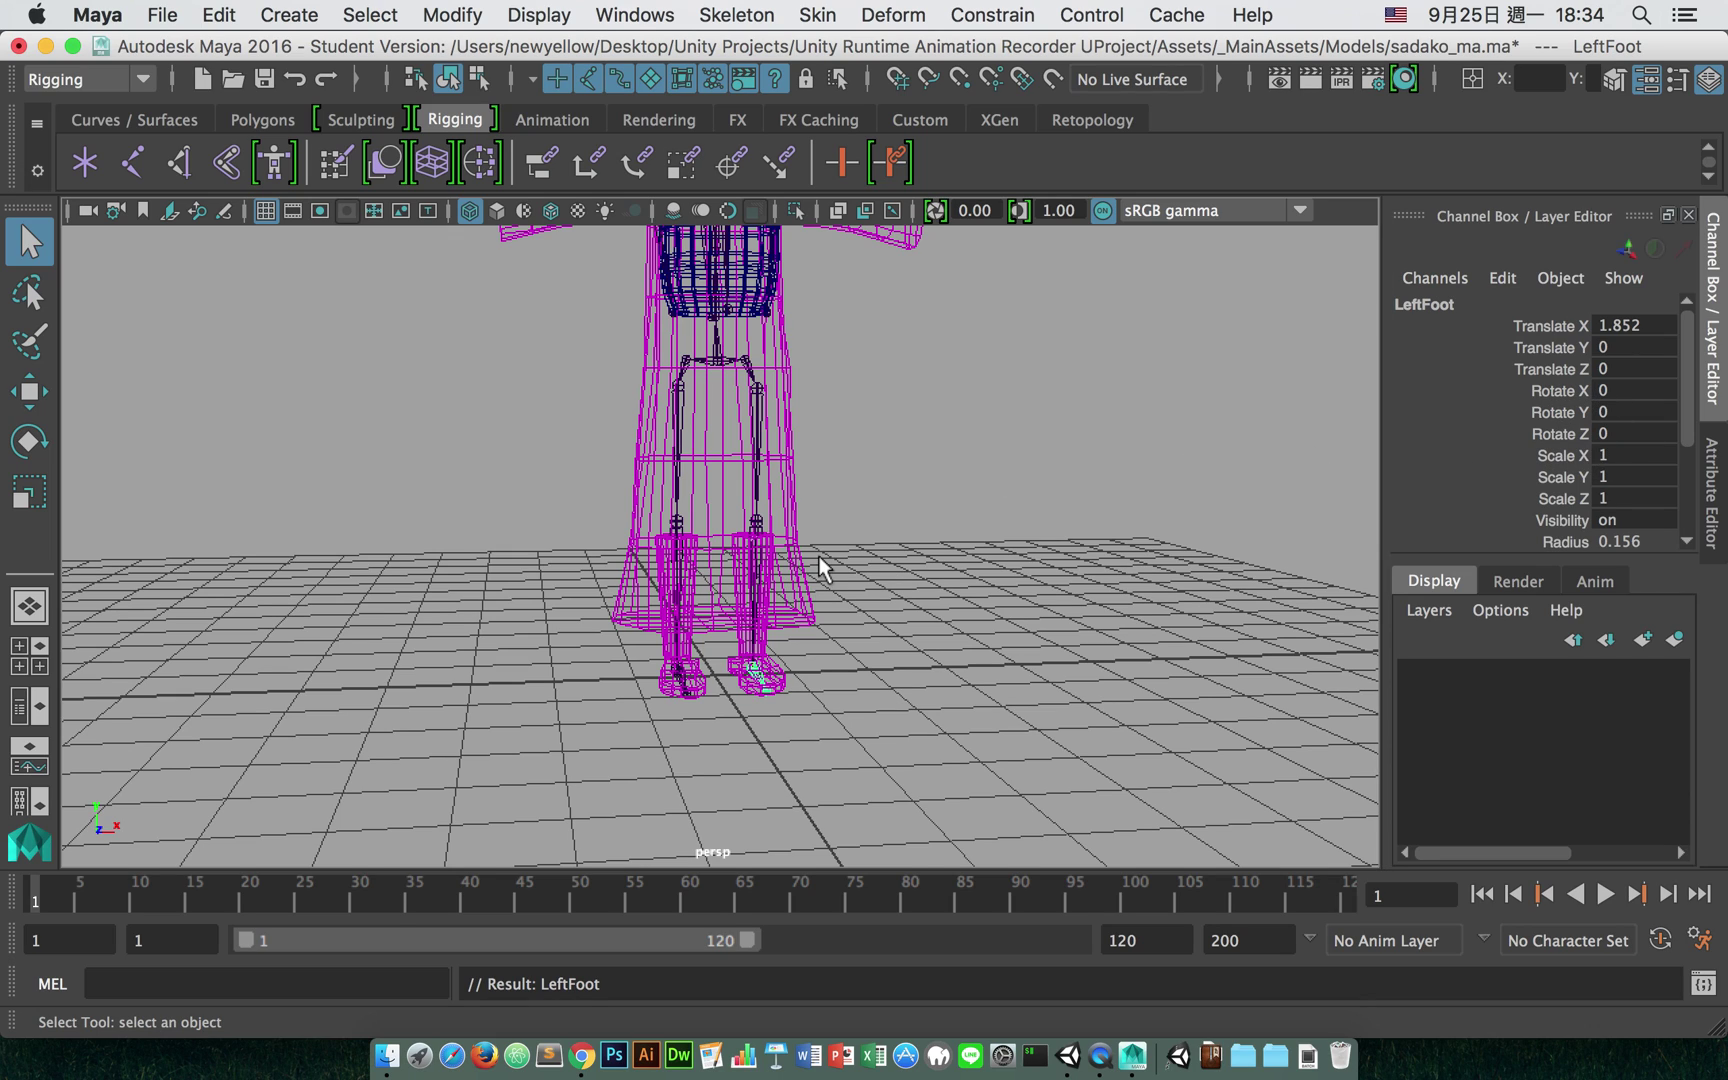
pyautogui.press('Down')
pyautogui.press('Up')
pyautogui.press('Up')
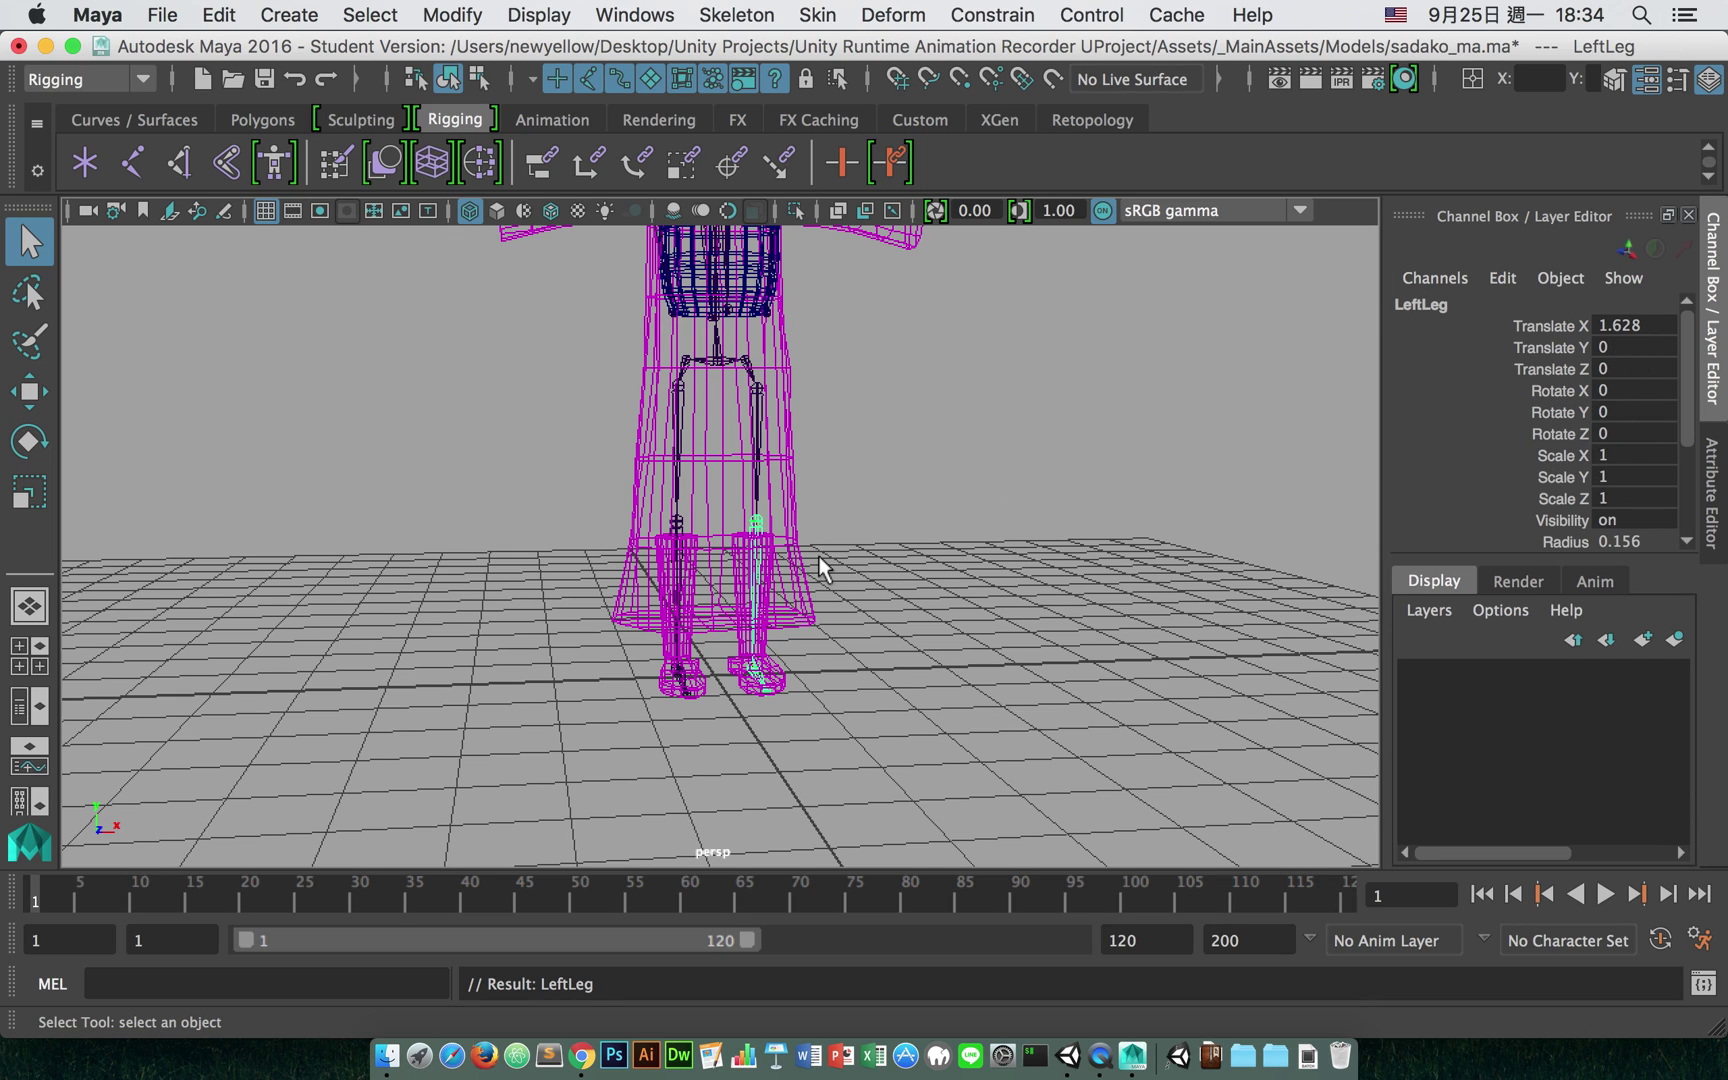
# Step: Walk from LeftTorso up the spine to Spine2, then deselect and return to Unity
pyautogui.click(918, 482)
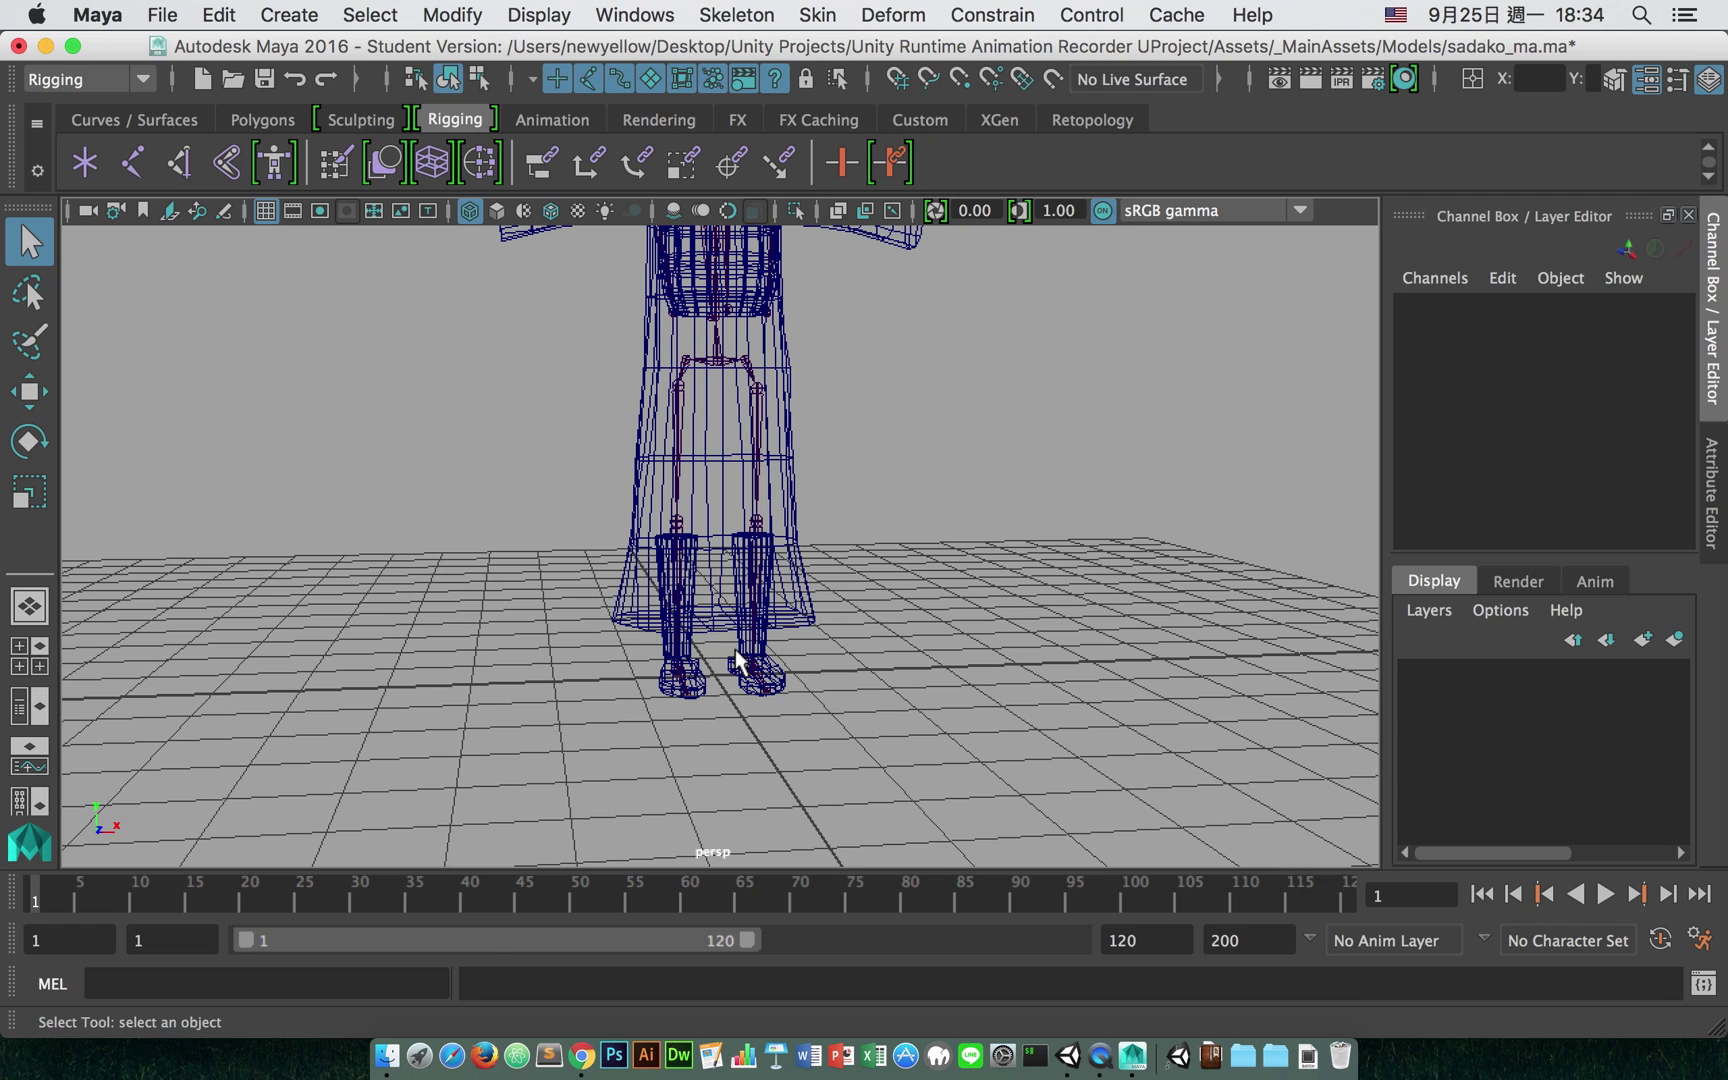
pyautogui.keyDown('alt'); pyautogui.moveTo(886, 557); pyautogui.dragTo(741, 765); pyautogui.keyUp('alt')
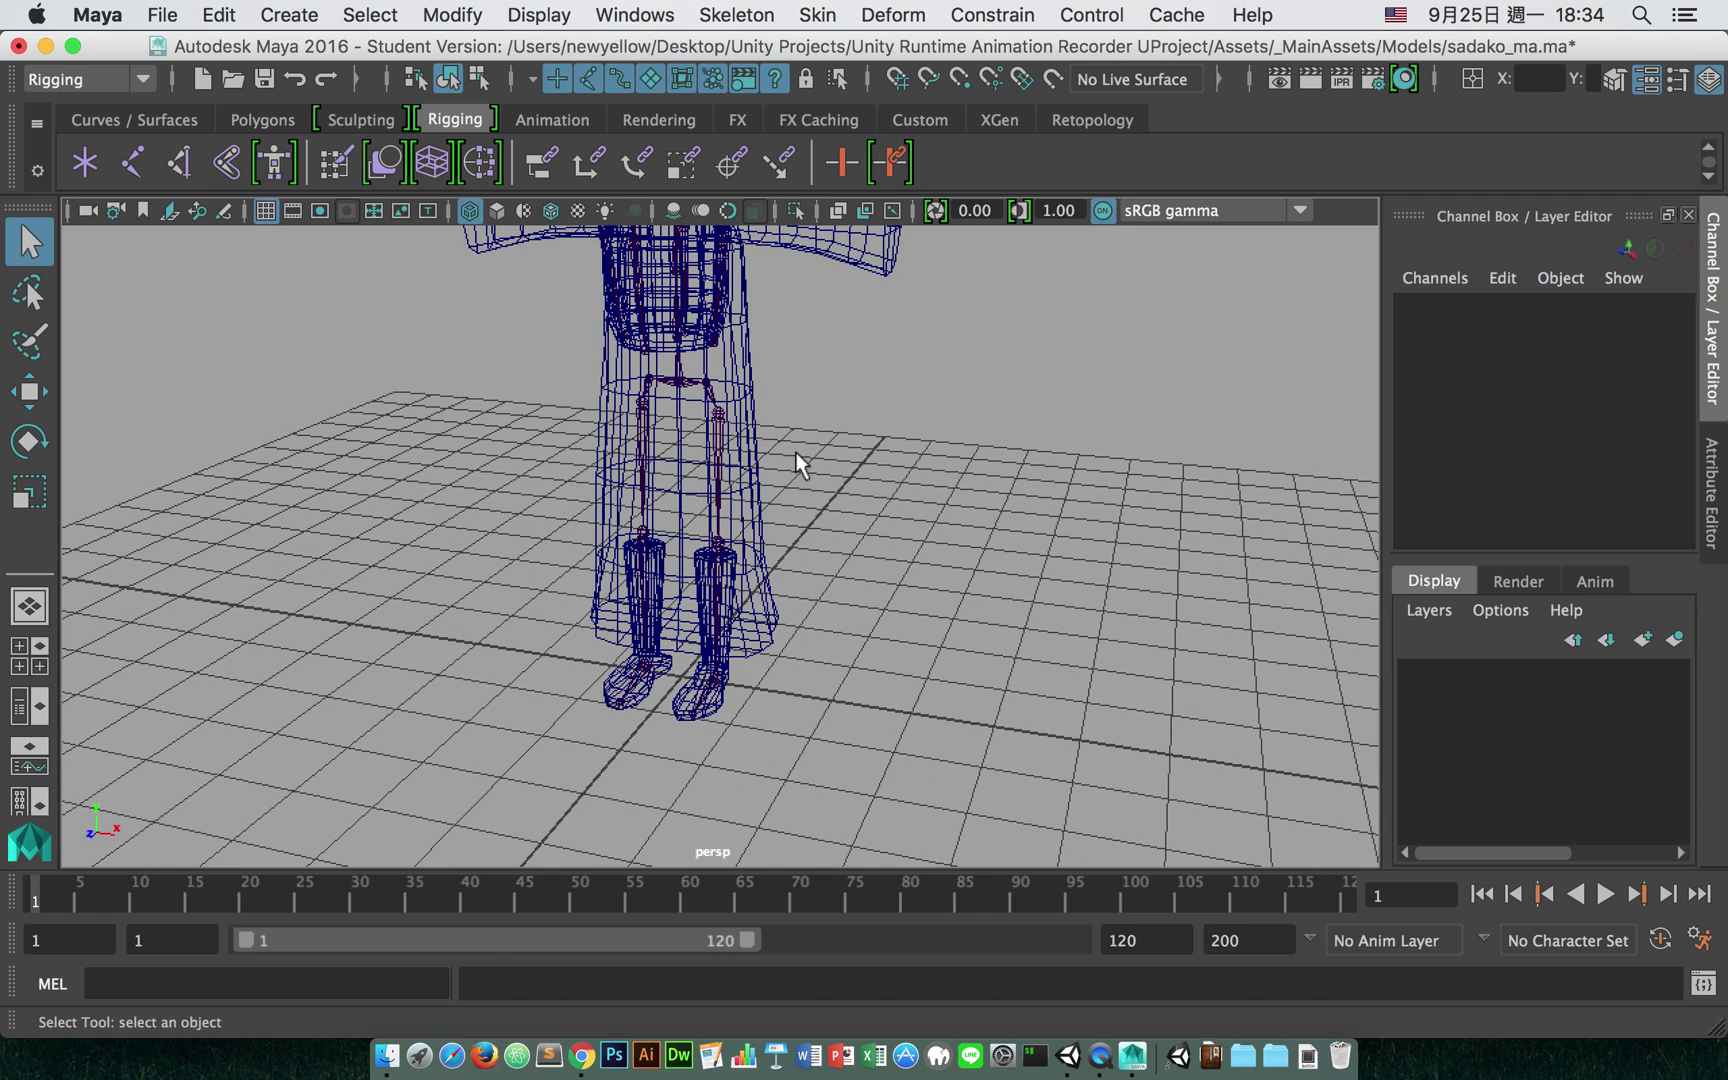
pyautogui.click(720, 409)
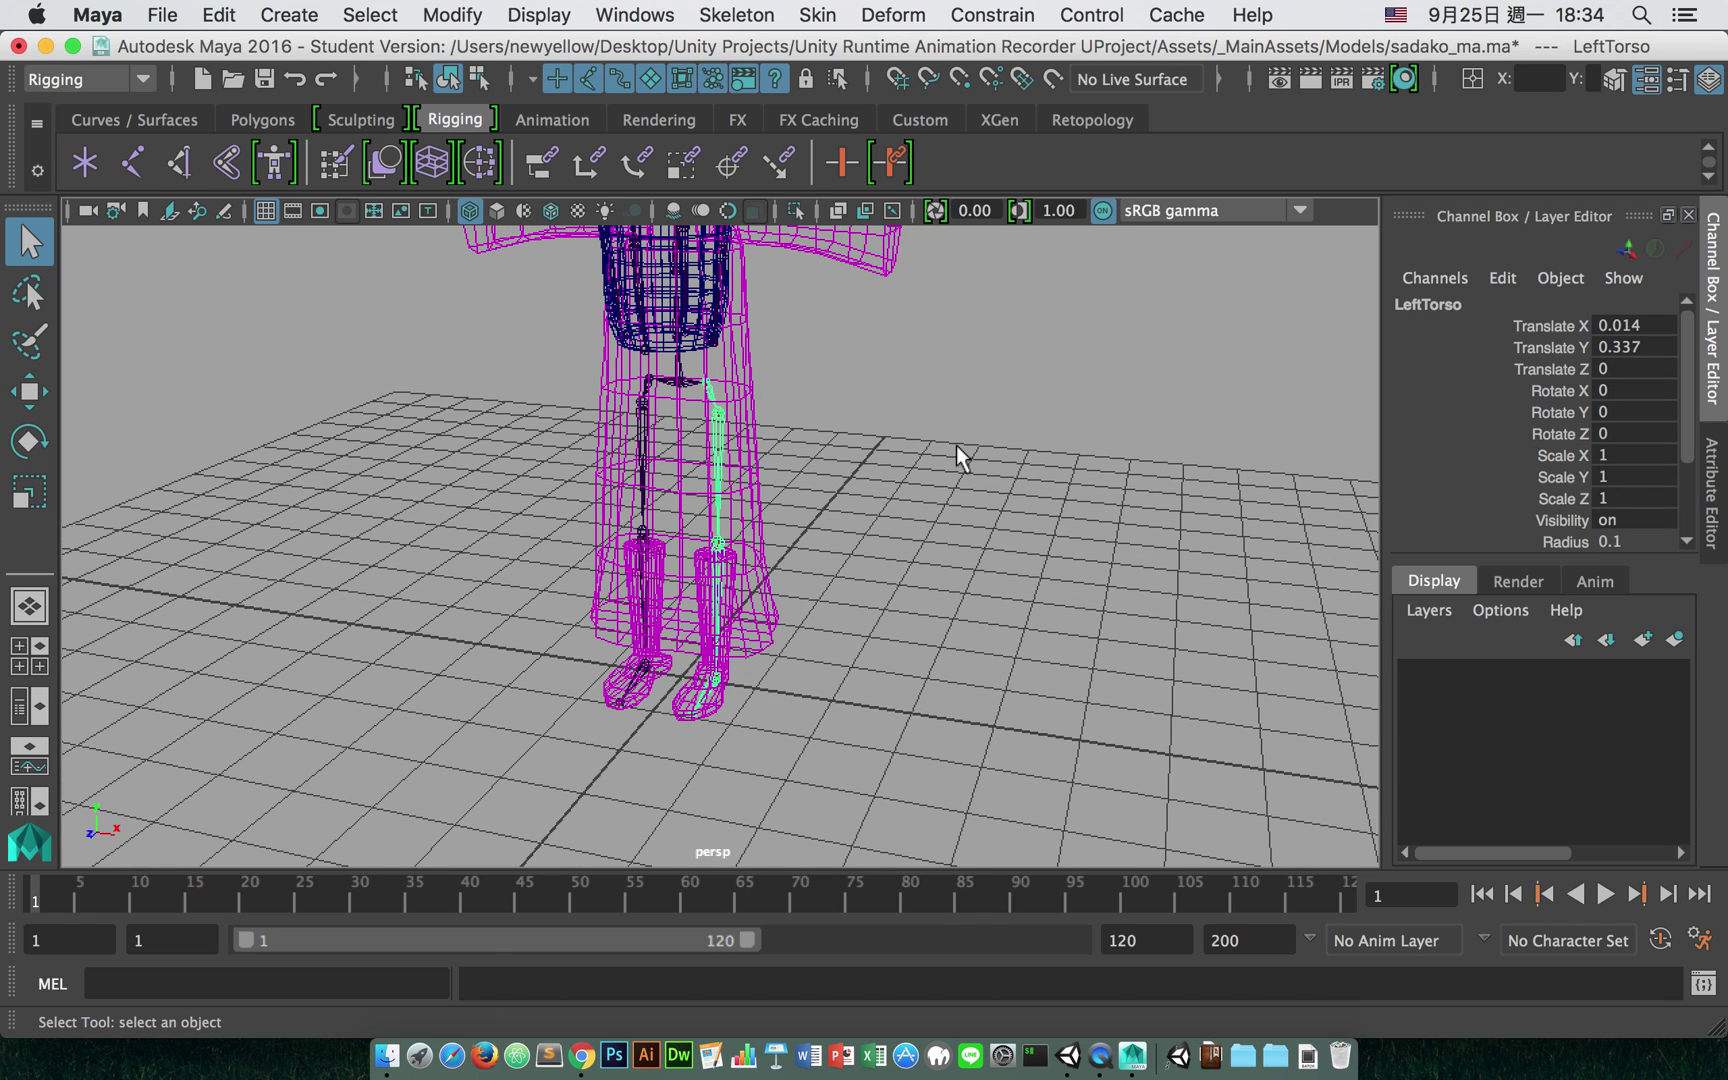
pyautogui.press('Up')
pyautogui.press('Down')
pyautogui.press('Down')
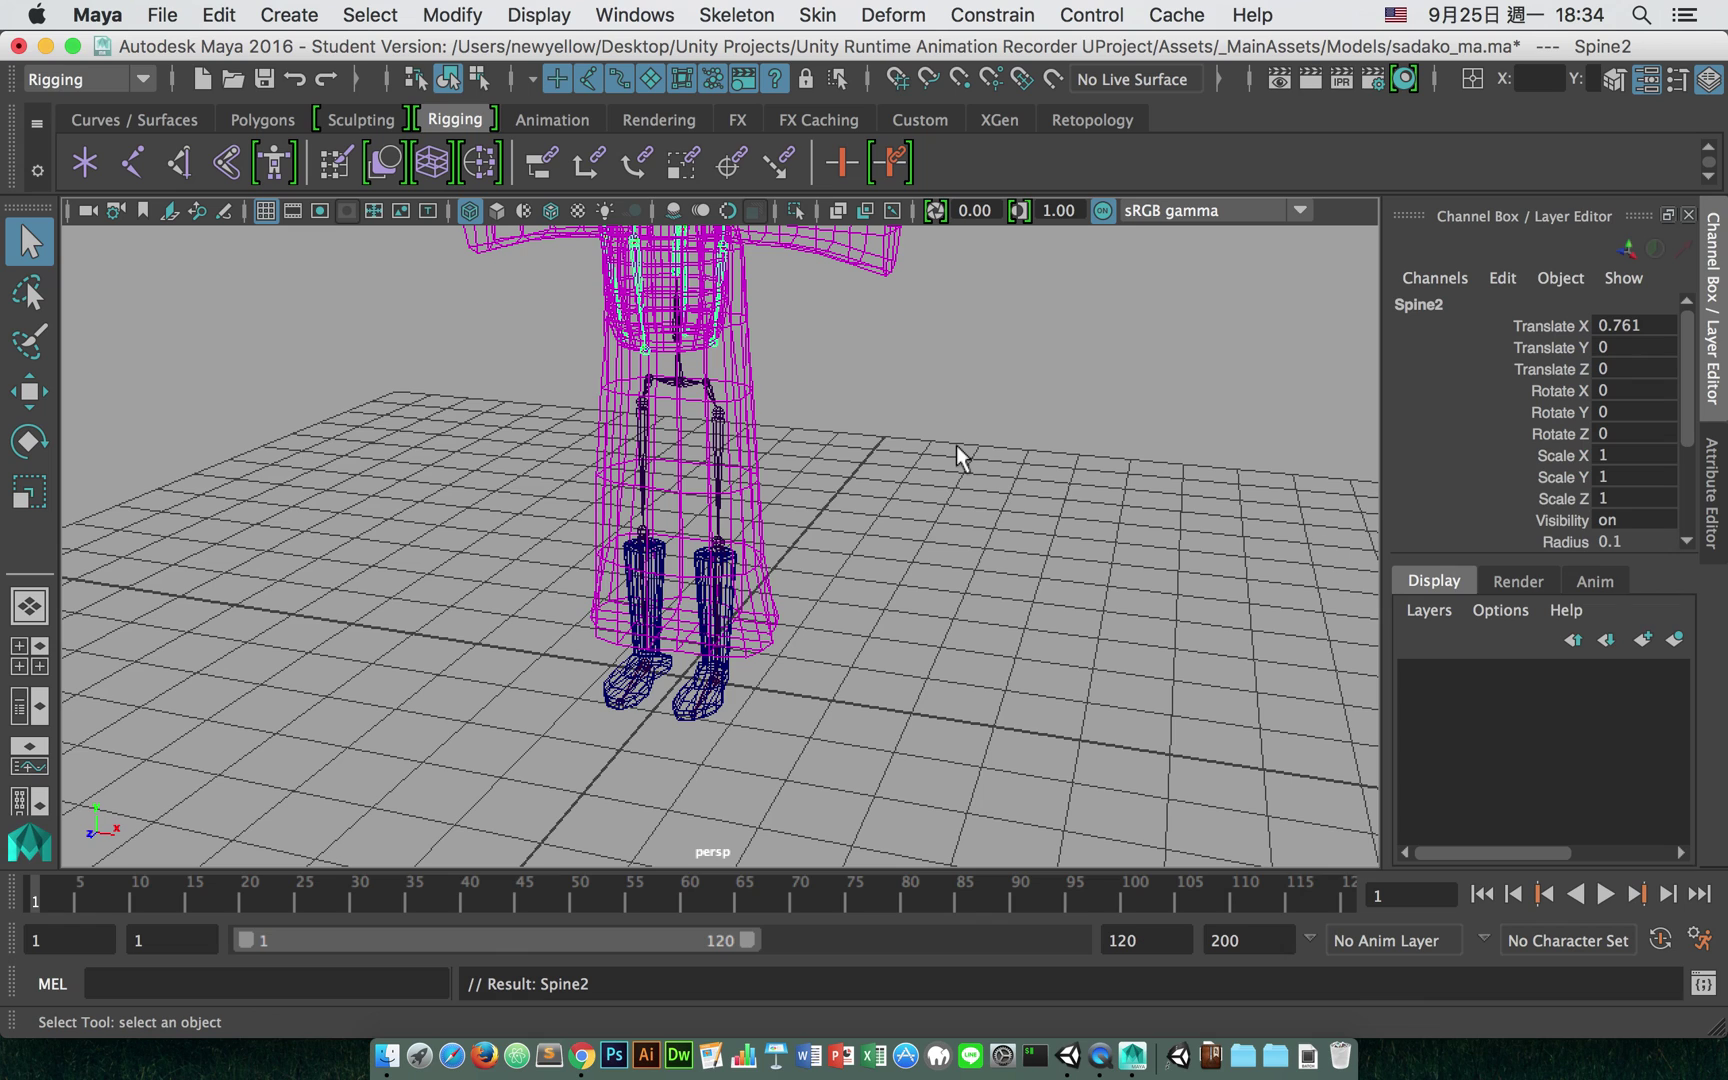
pyautogui.keyDown('alt'); pyautogui.moveTo(971, 440); pyautogui.dragTo(929, 437); pyautogui.keyUp('alt')
pyautogui.click(929, 437)
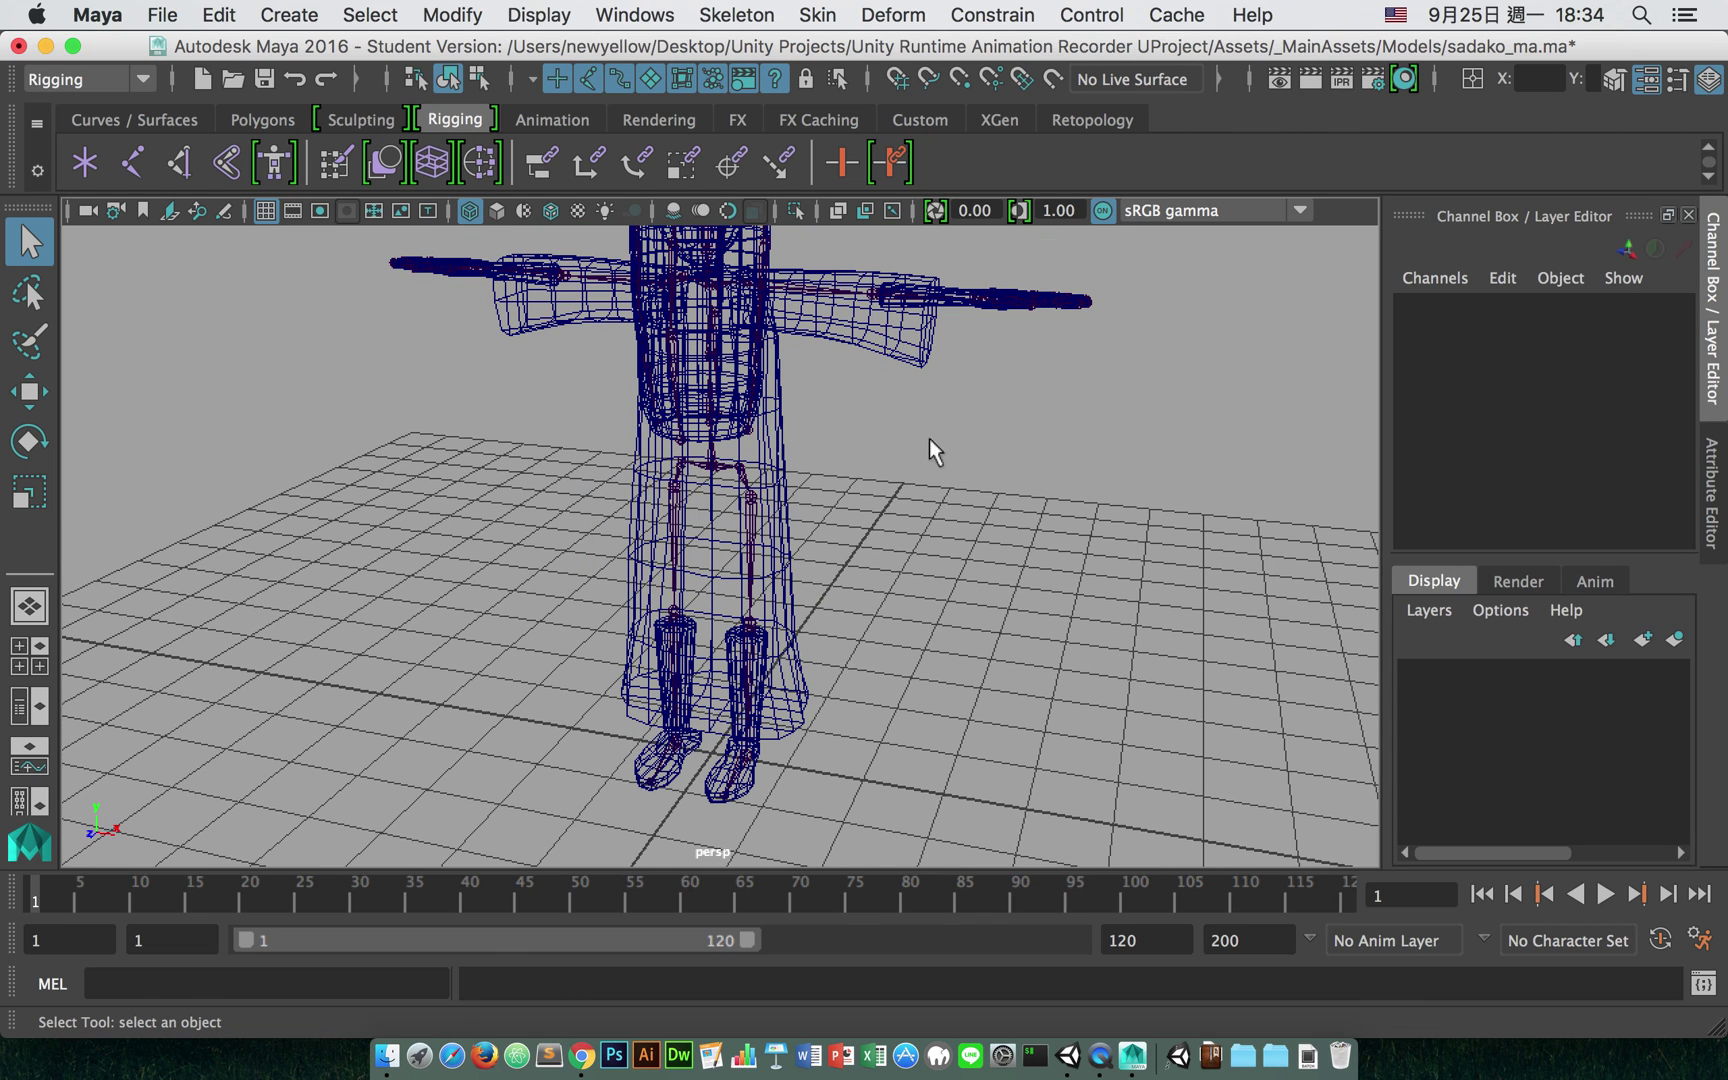
pyautogui.click(1068, 1055)
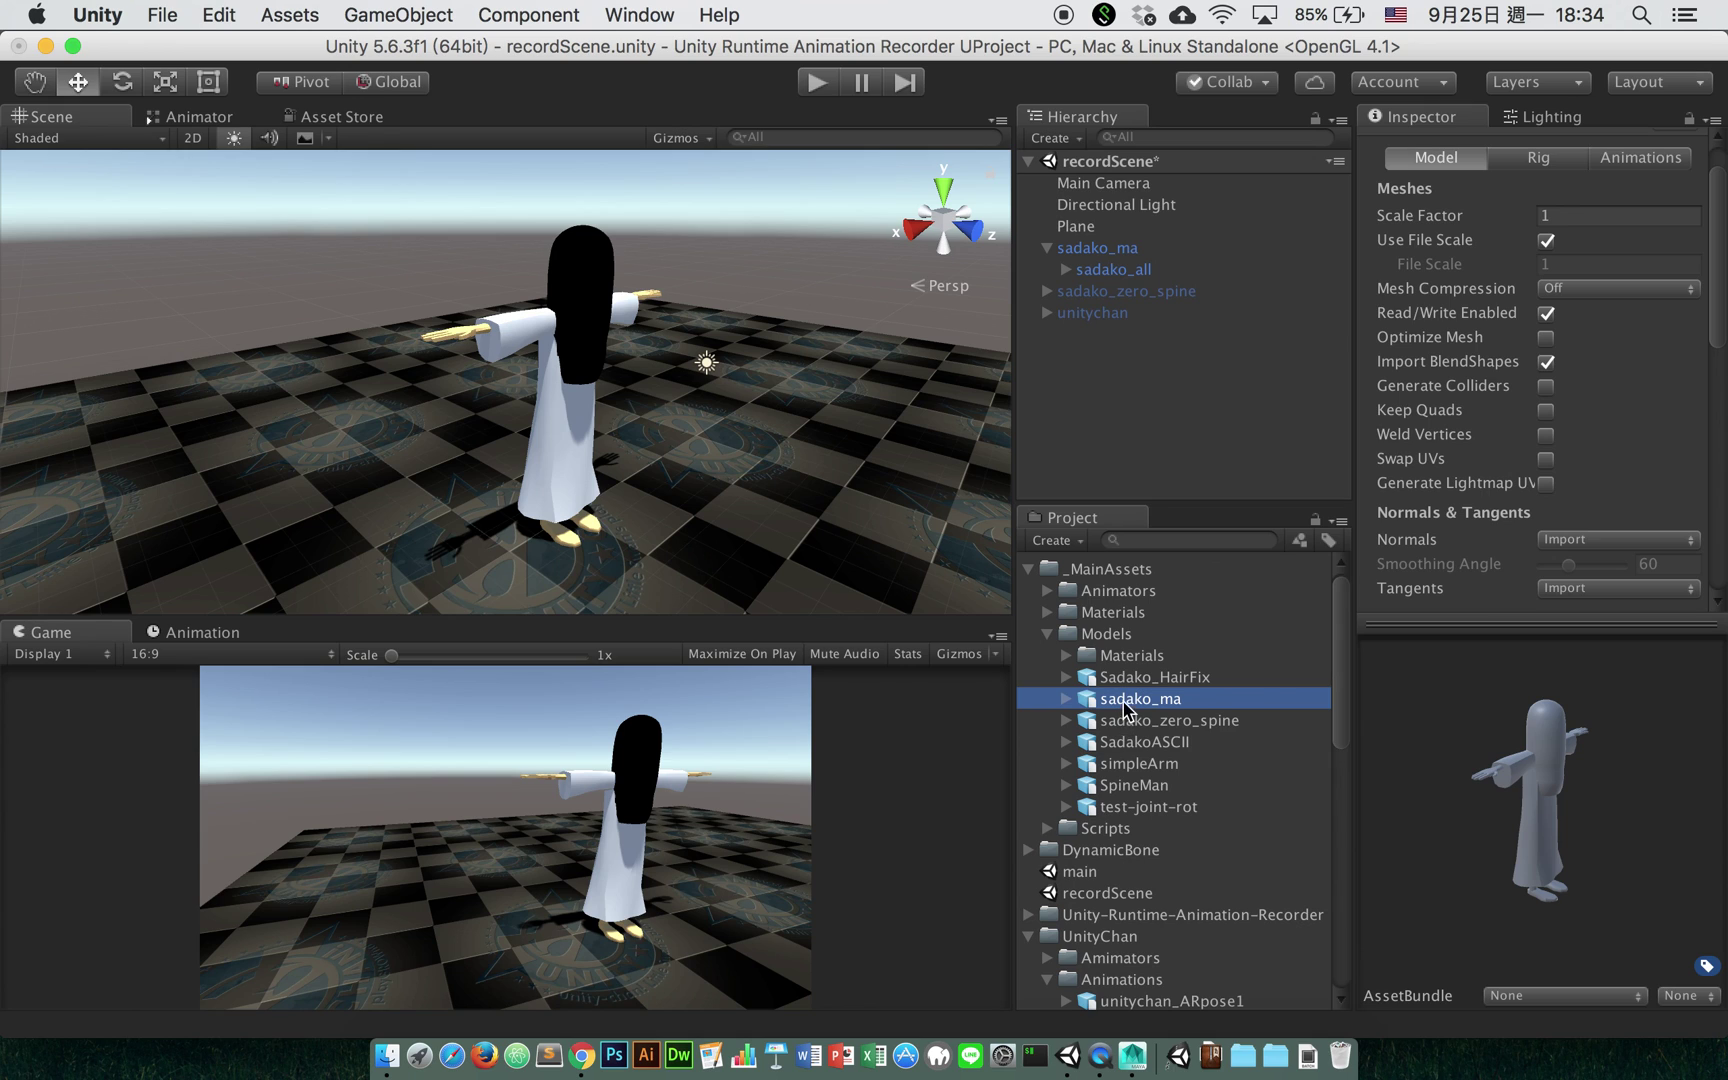
# Step: Add a new sadako_ma instance to the scene and expand all children of sadako_ma (1)
pyautogui.moveTo(1128, 710); pyautogui.dragTo(1134, 438)
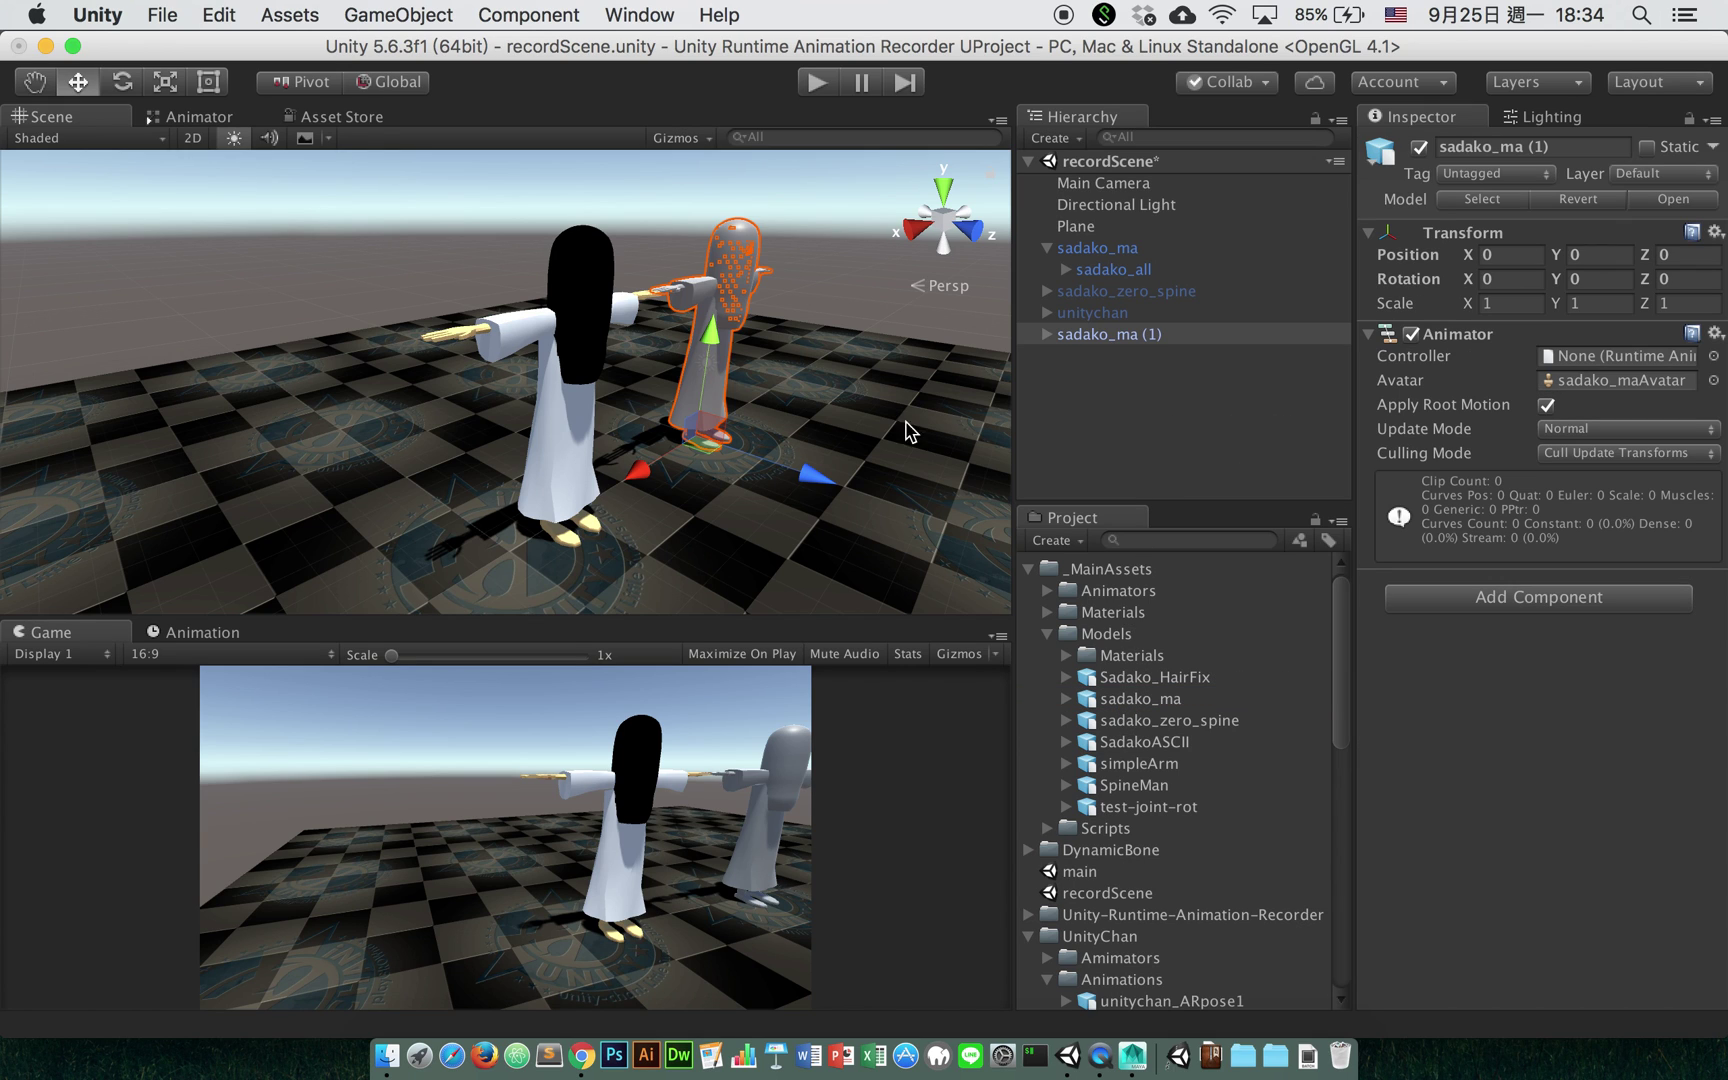
pyautogui.keyDown('alt'); pyautogui.moveTo(856, 401); pyautogui.dragTo(560, 395); pyautogui.keyUp('alt')
pyautogui.keyDown('alt'); pyautogui.click(1047, 334); pyautogui.keyUp('alt')
pyautogui.scroll(-1, 1175, 385)
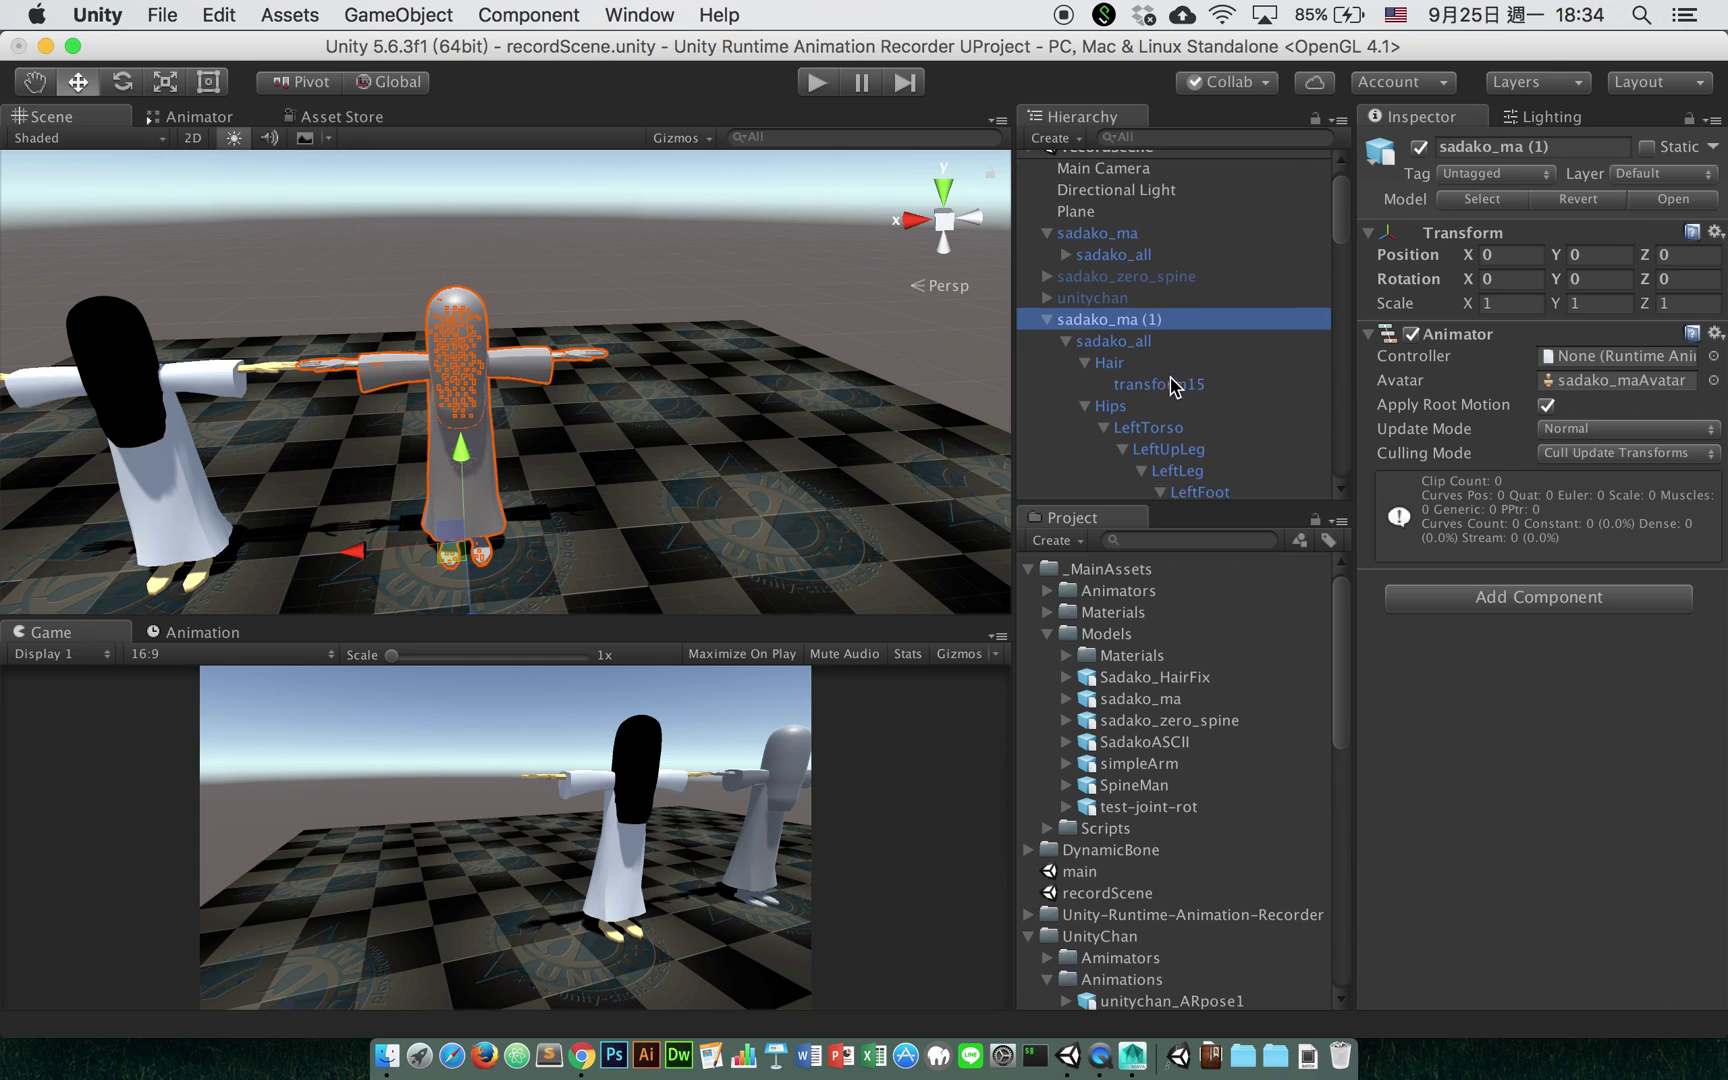
pyautogui.scroll(-4, 1175, 385)
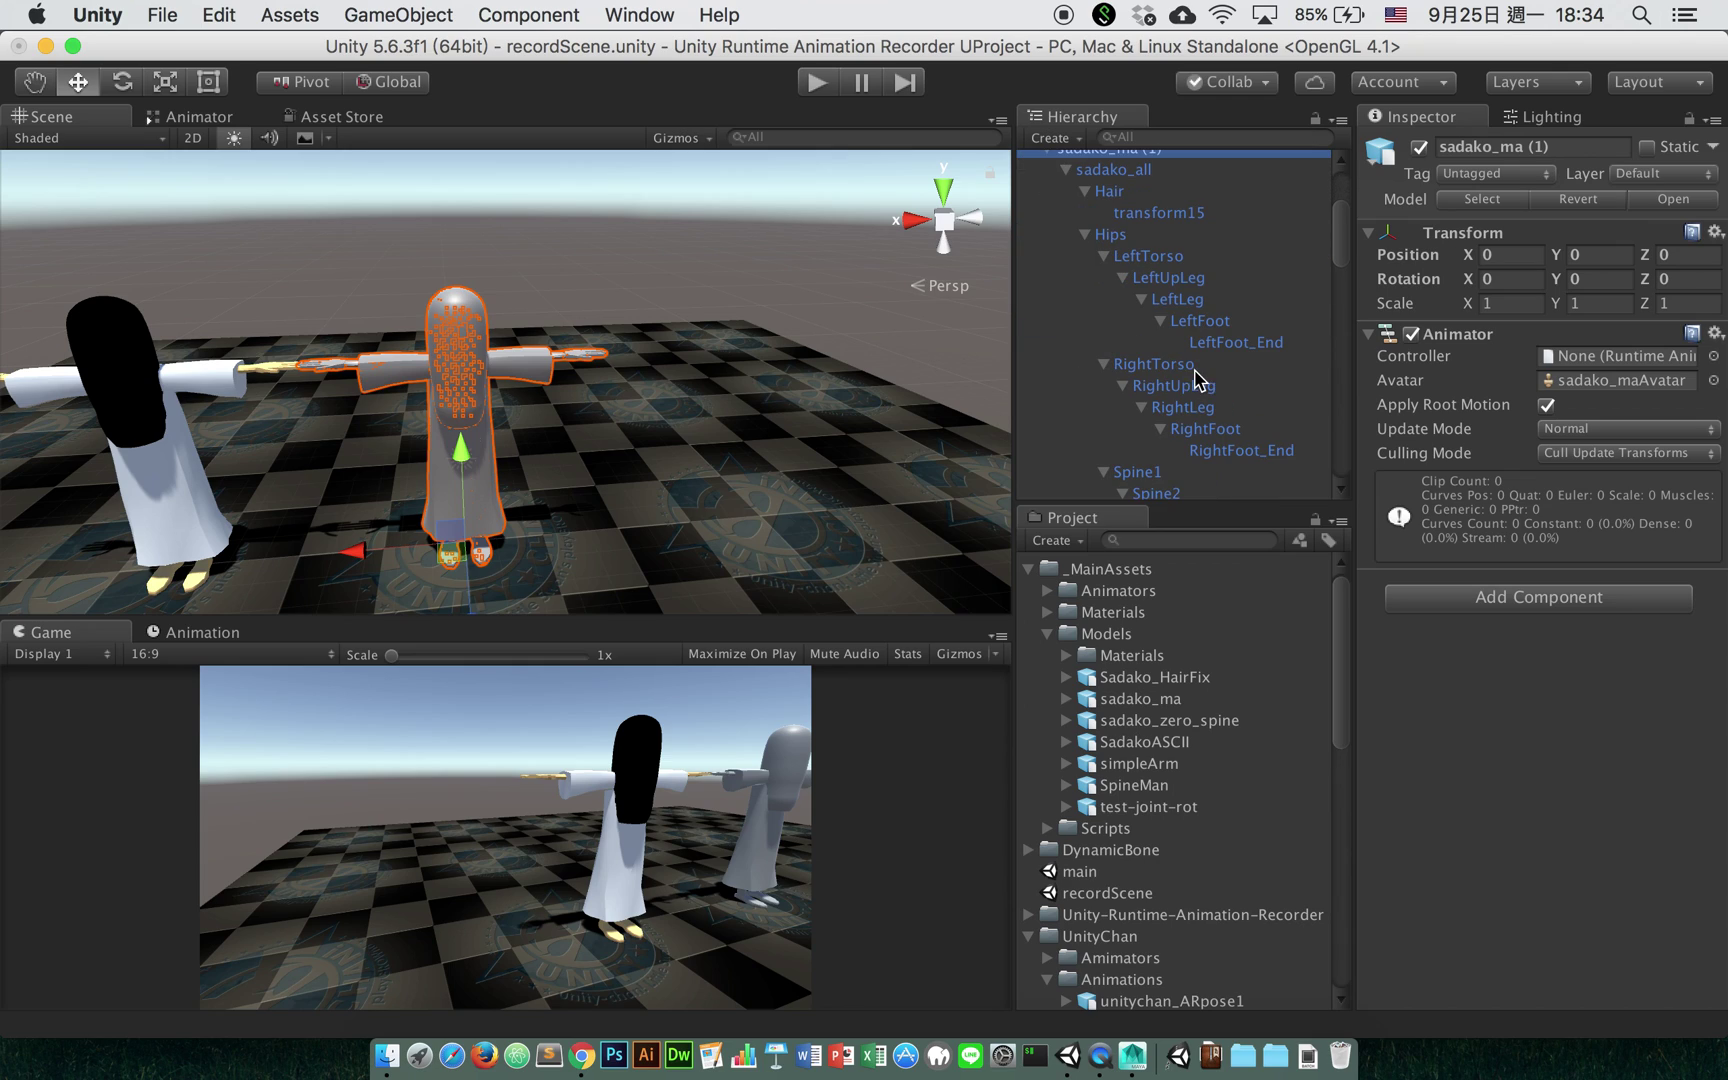
# Step: Select LeftTorso, LeftUpLeg and LeftLeg in turn, reading LeftLeg's rotation values
pyautogui.click(1140, 256)
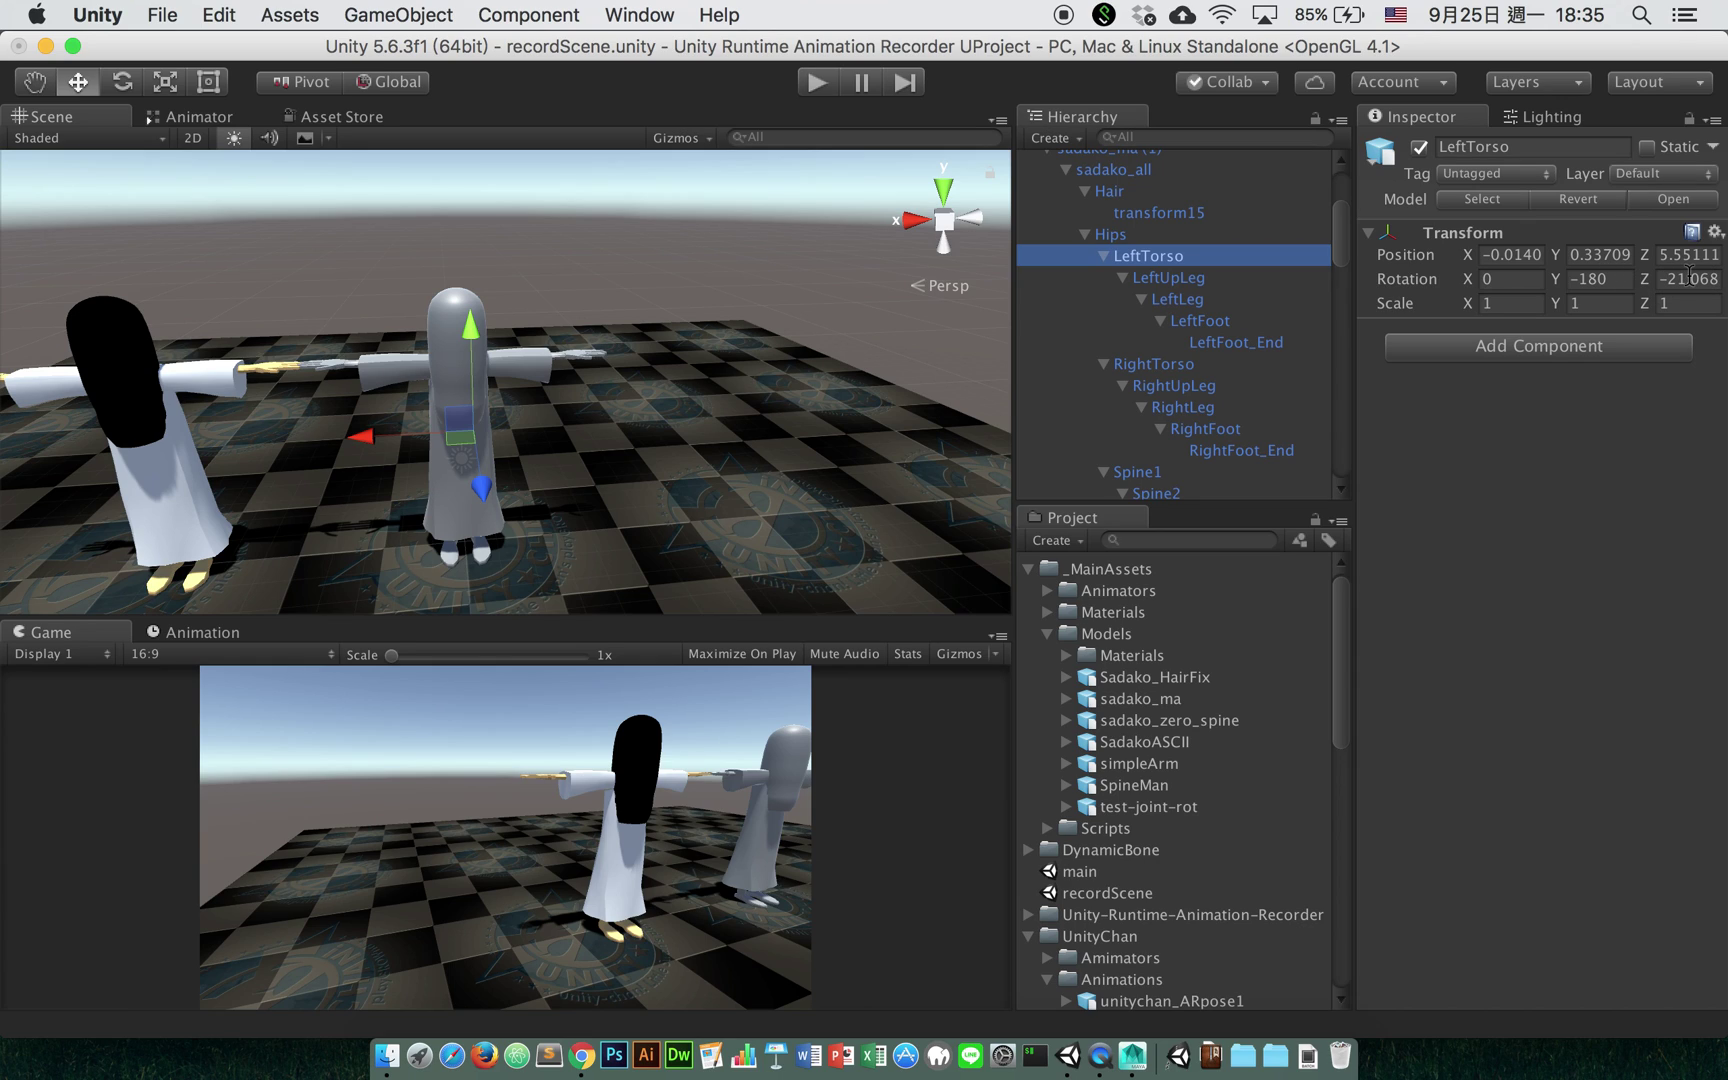
pyautogui.click(1241, 283)
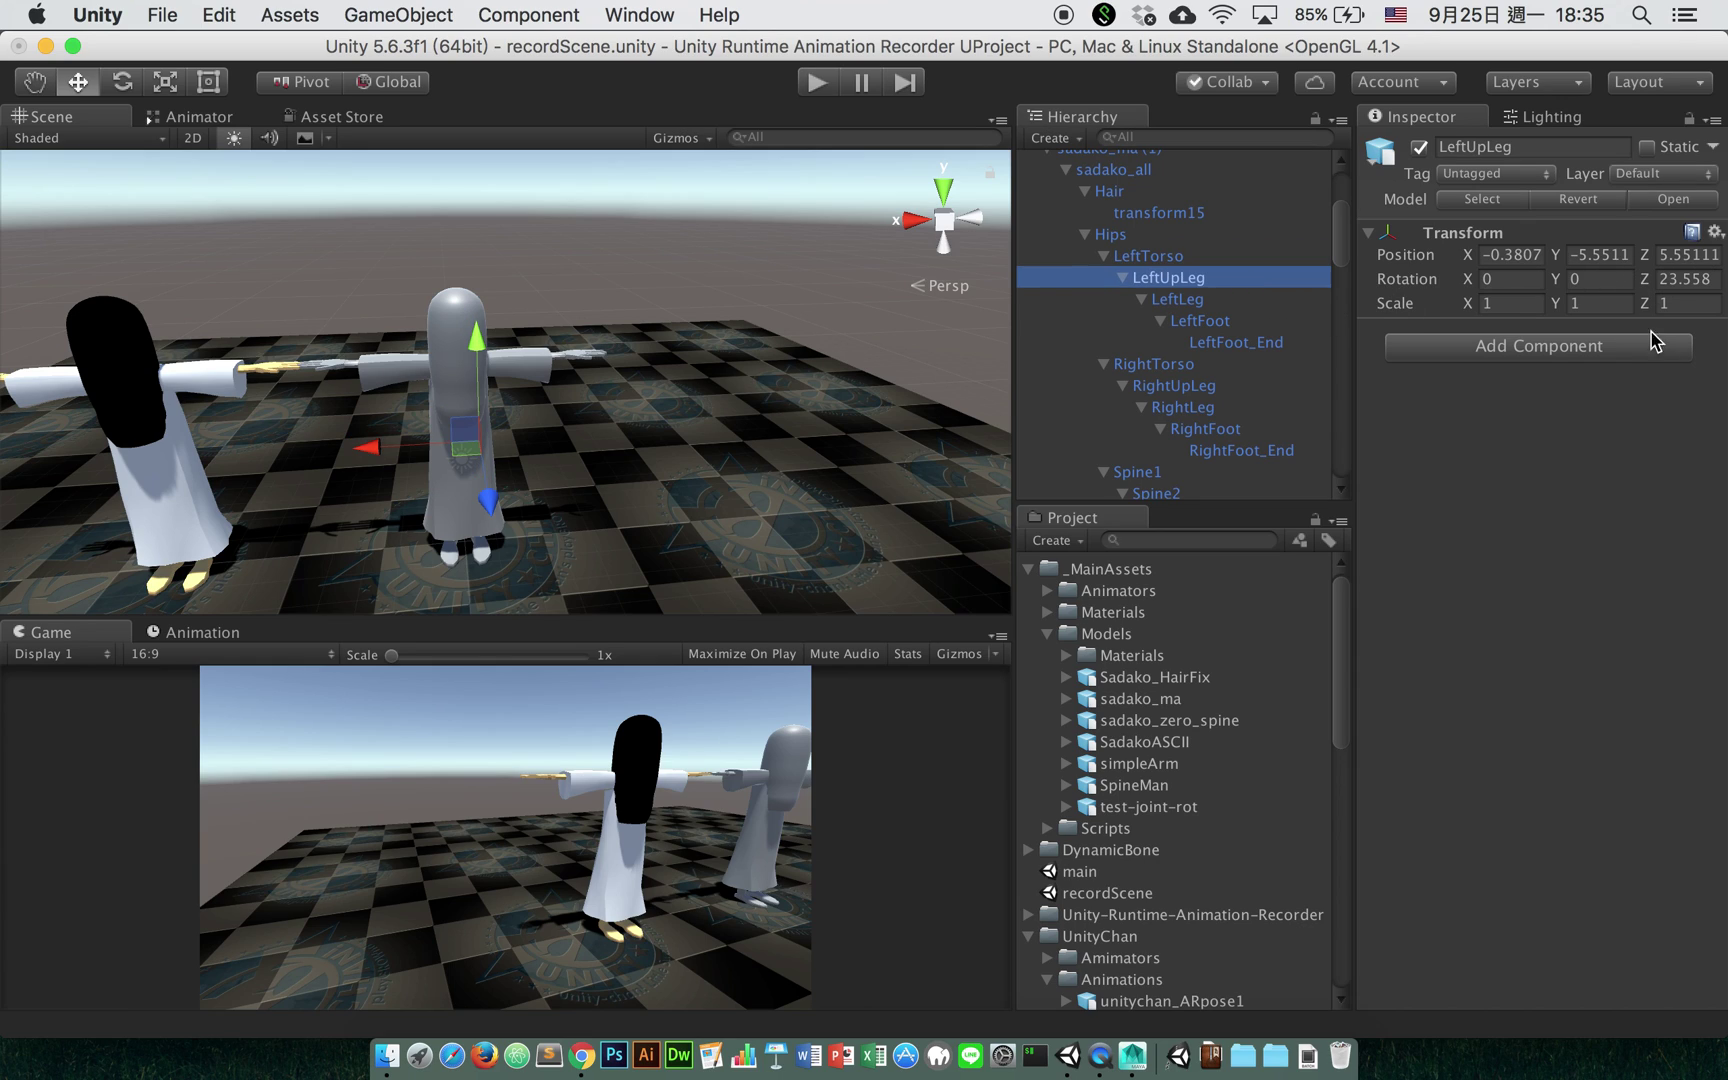
pyautogui.click(1276, 302)
pyautogui.click(1505, 279)
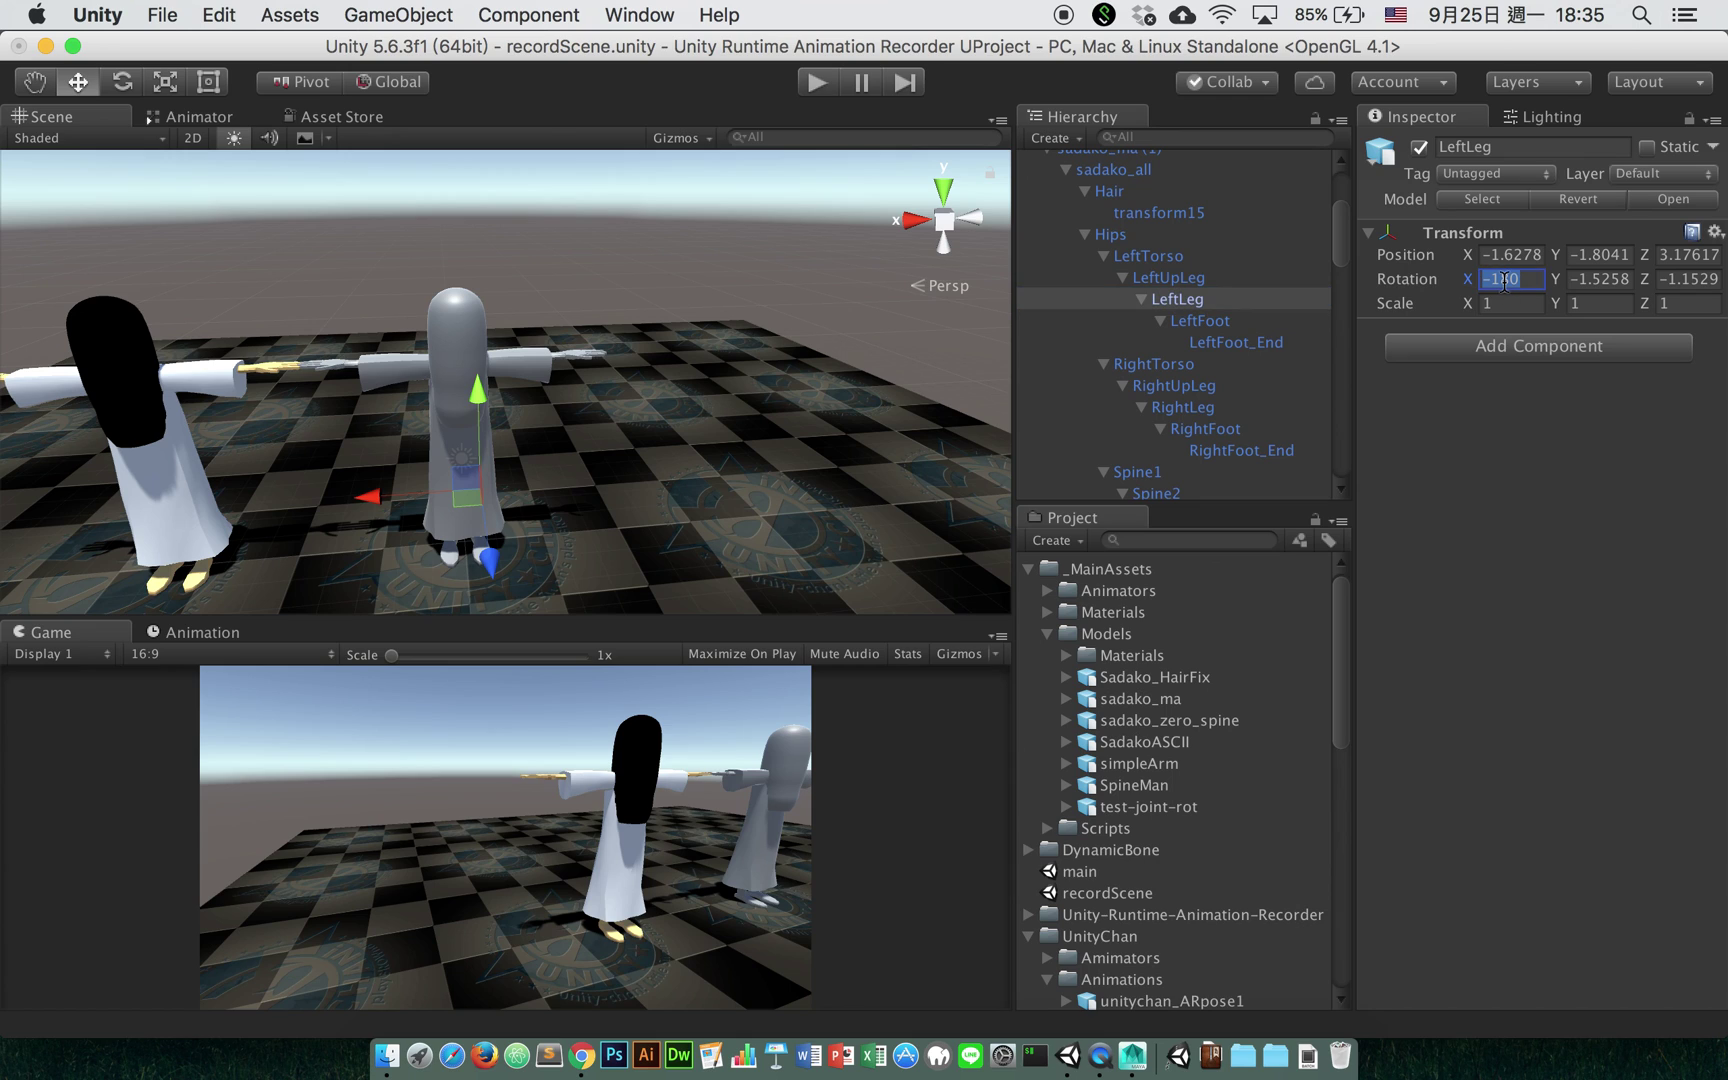
pyautogui.keyDown('alt'); pyautogui.moveTo(725, 432); pyautogui.dragTo(1233, 285); pyautogui.keyUp('alt')
pyautogui.click(1532, 280)
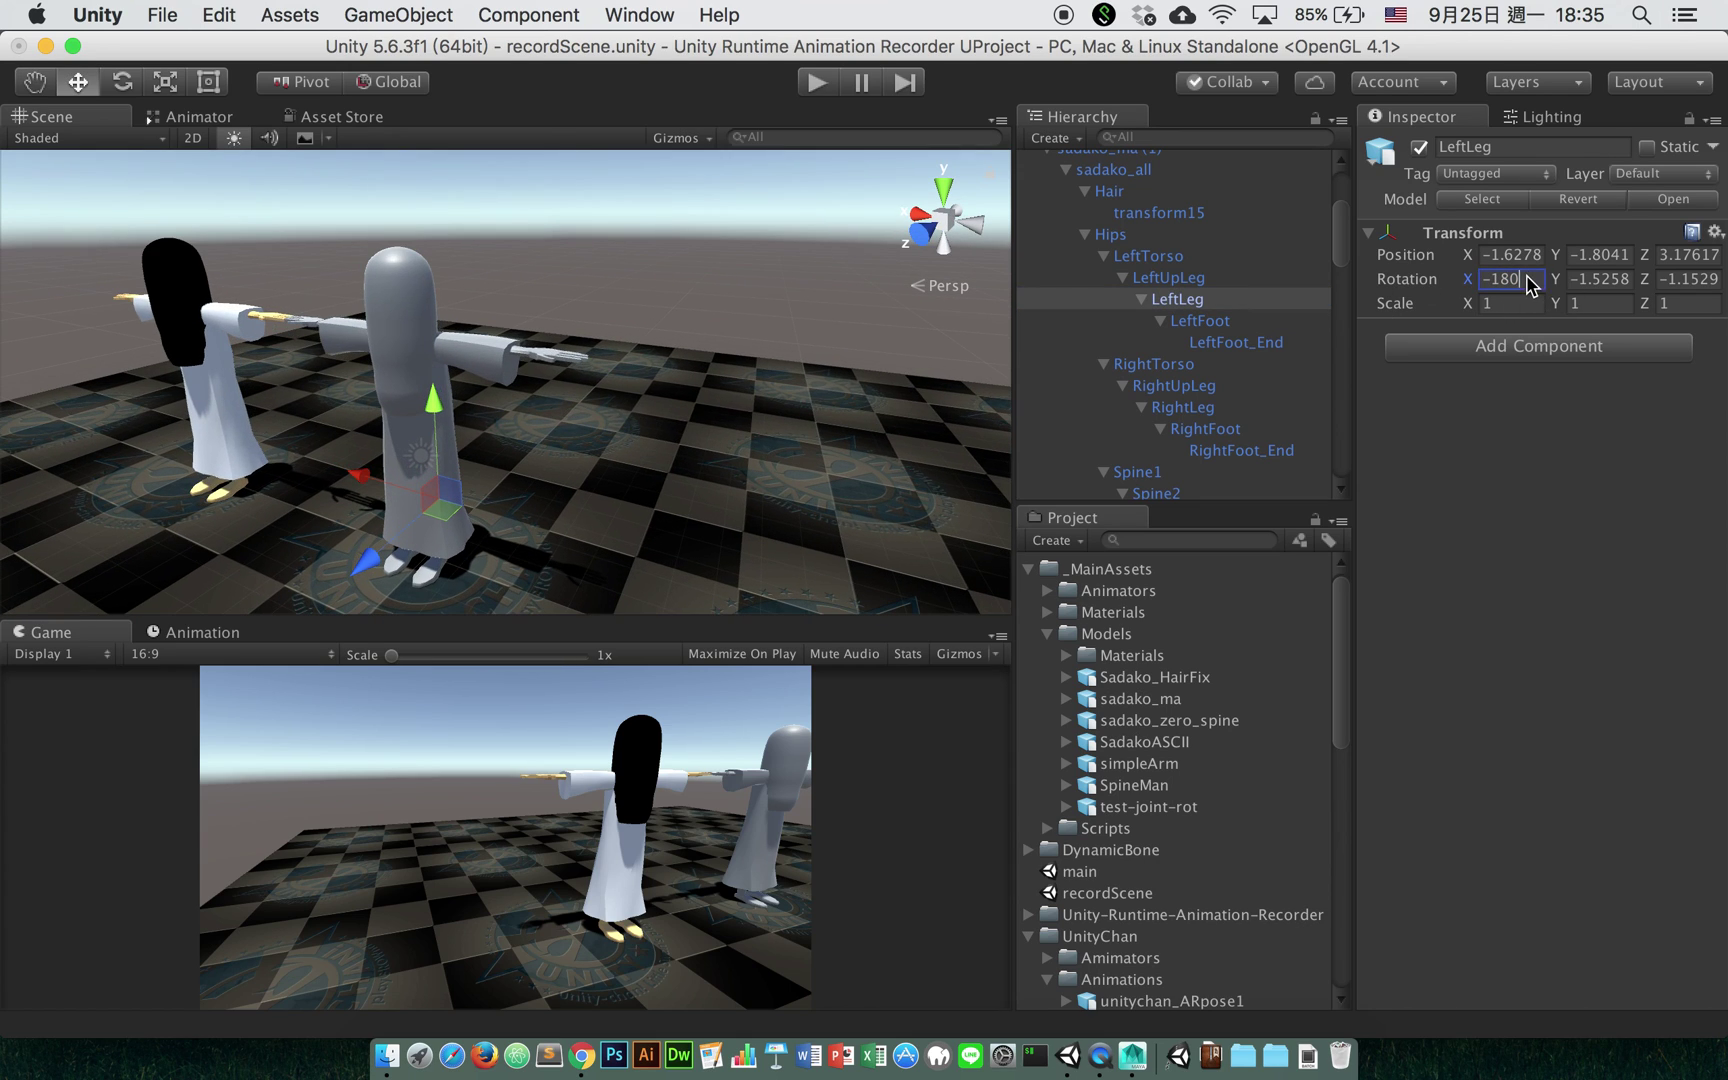
pyautogui.press('Tab')
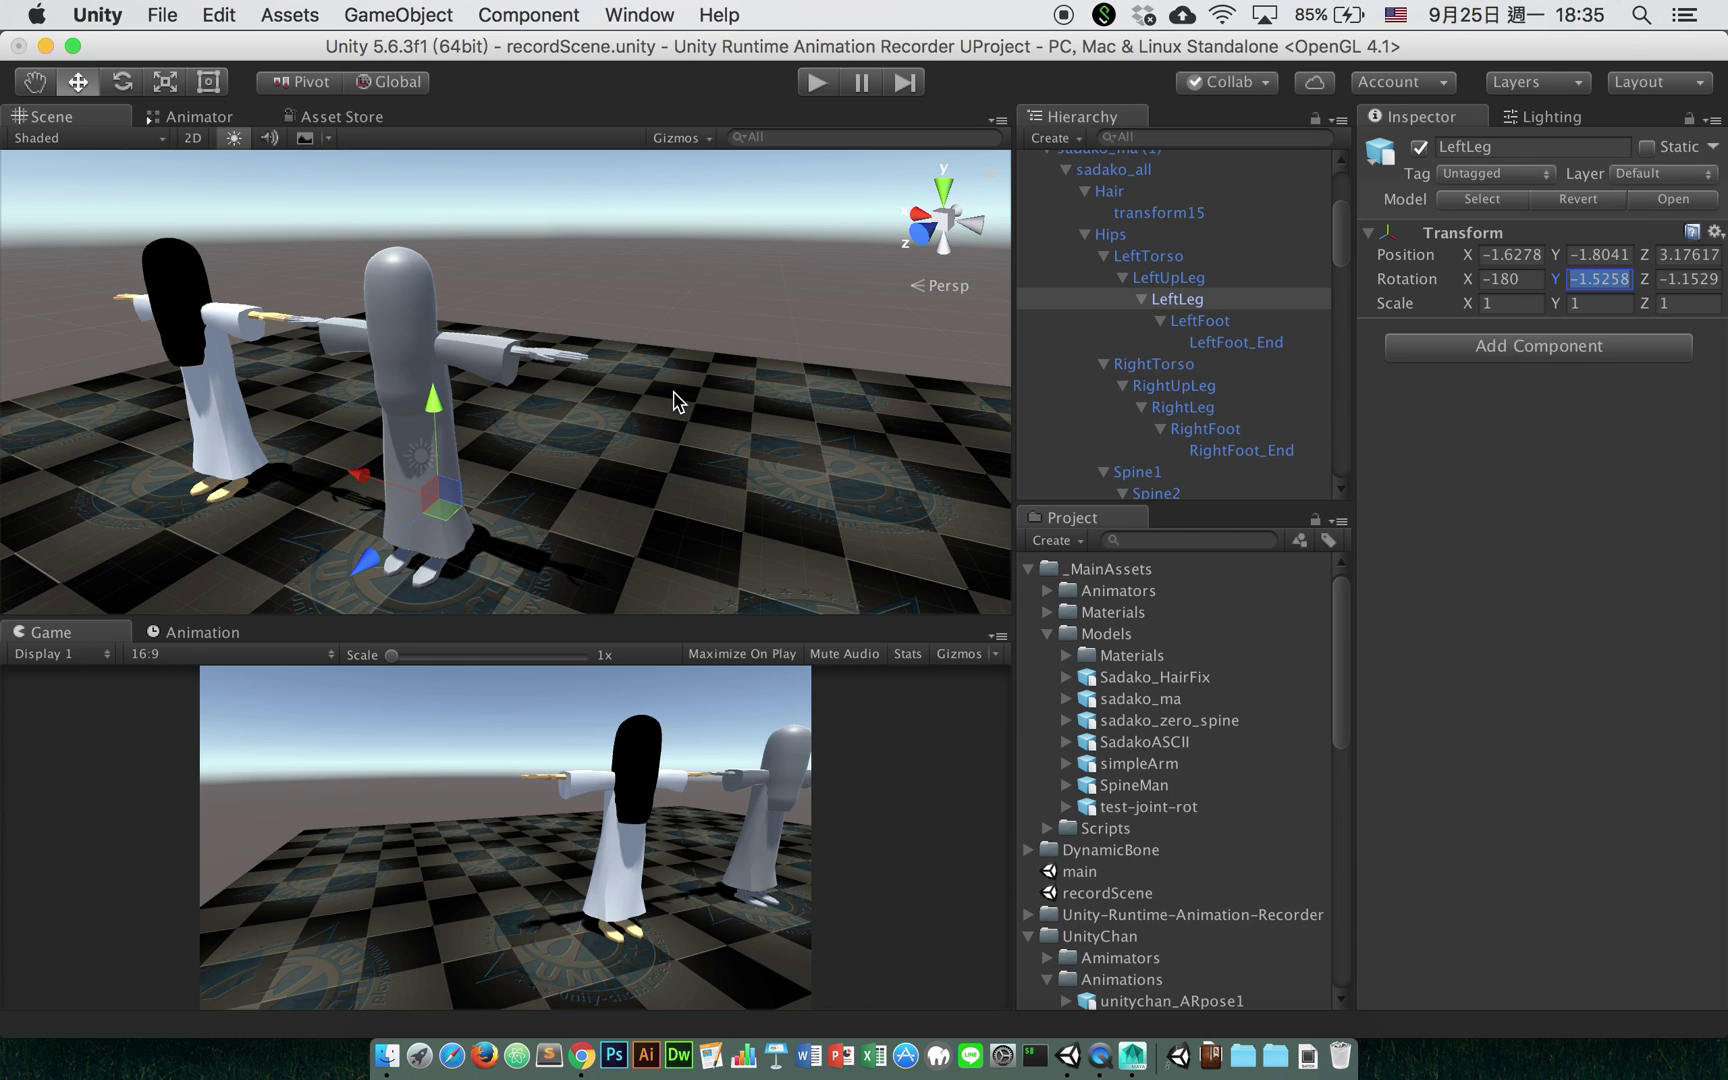
# Step: Recheck LeftLeg's rotation (-180, -1.5258, -1.1529) and LeftFoot's Z rotation of -176.35
pyautogui.scroll(1, 670, 398)
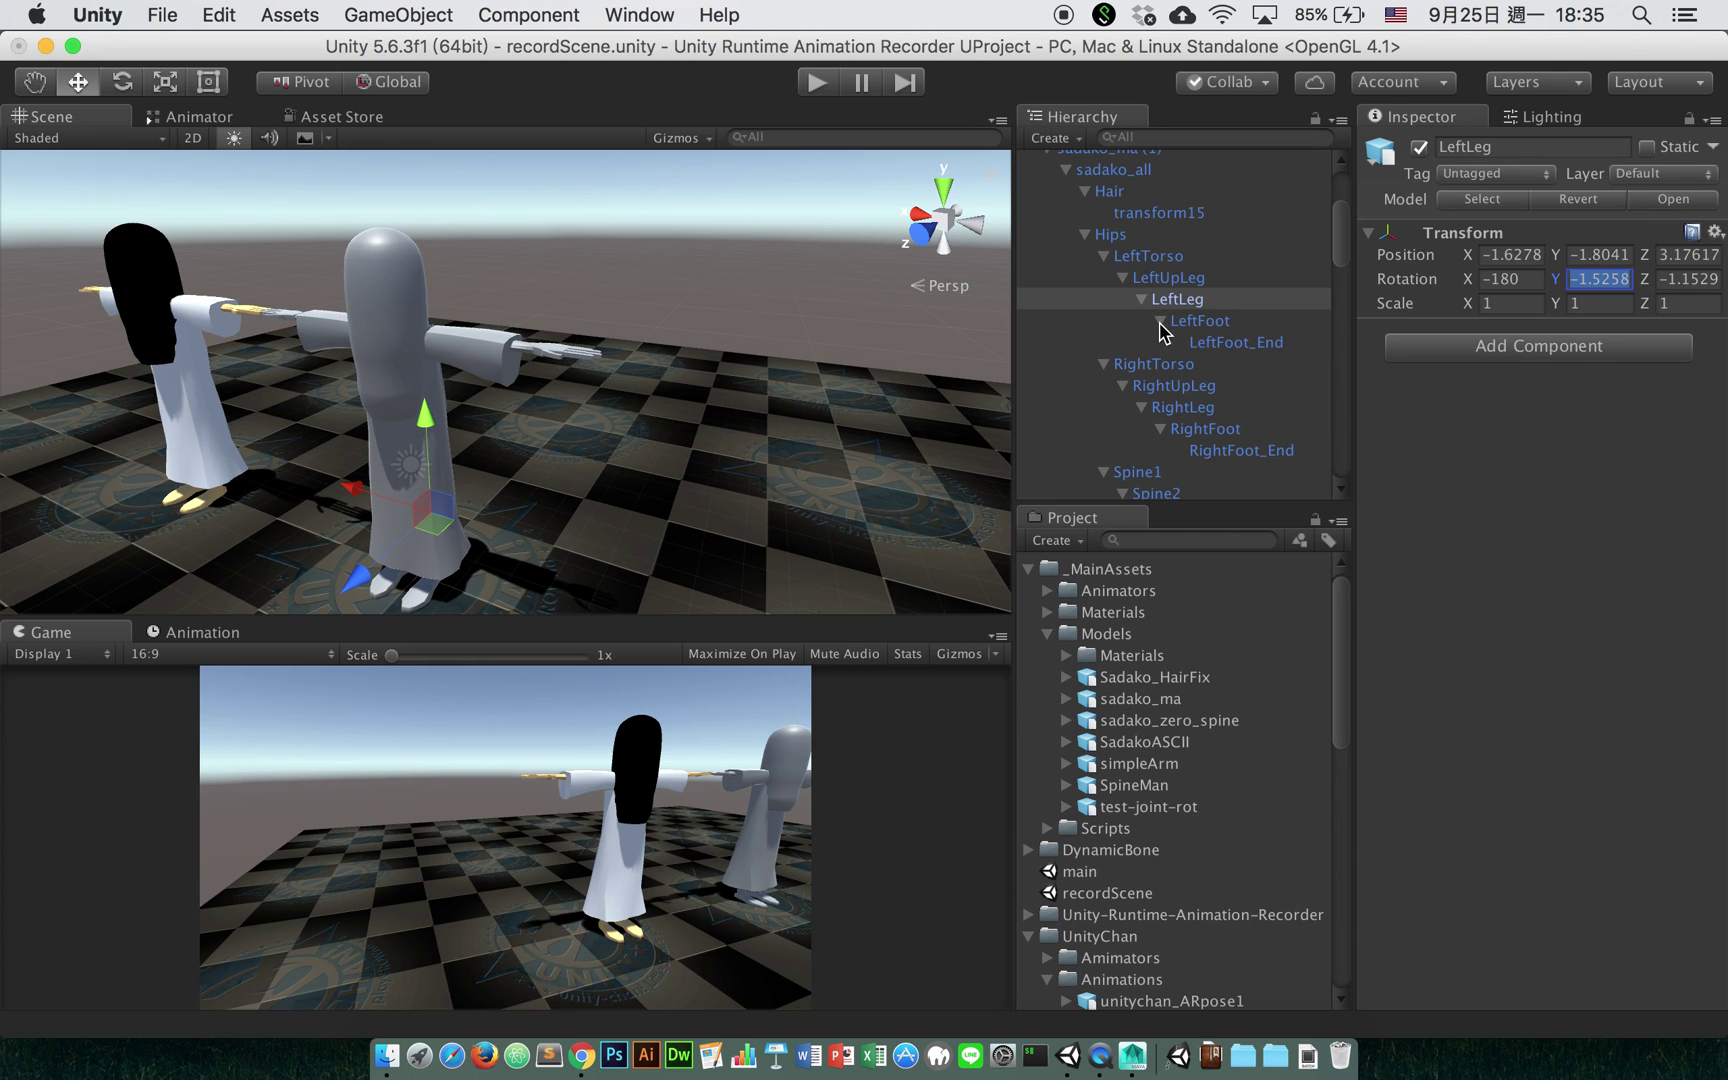
pyautogui.click(1200, 279)
pyautogui.press('Down')
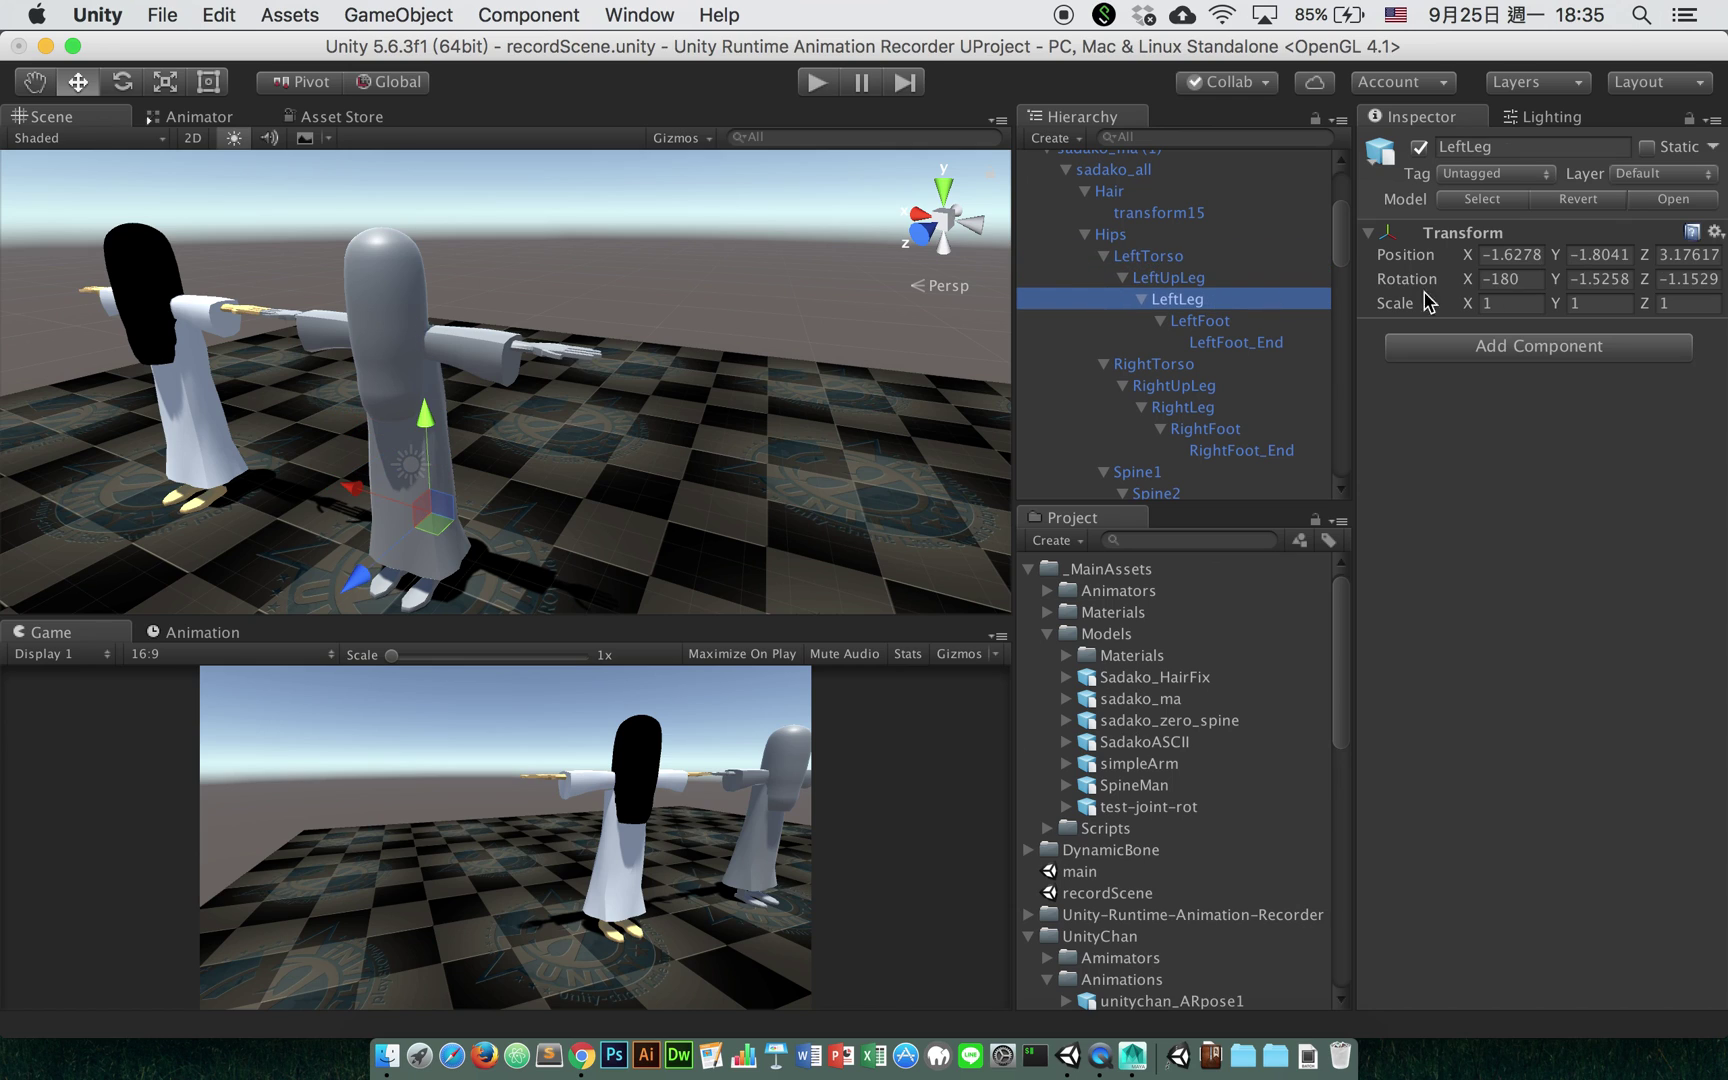
pyautogui.click(1481, 278)
pyautogui.press('Tab')
pyautogui.press('Tab')
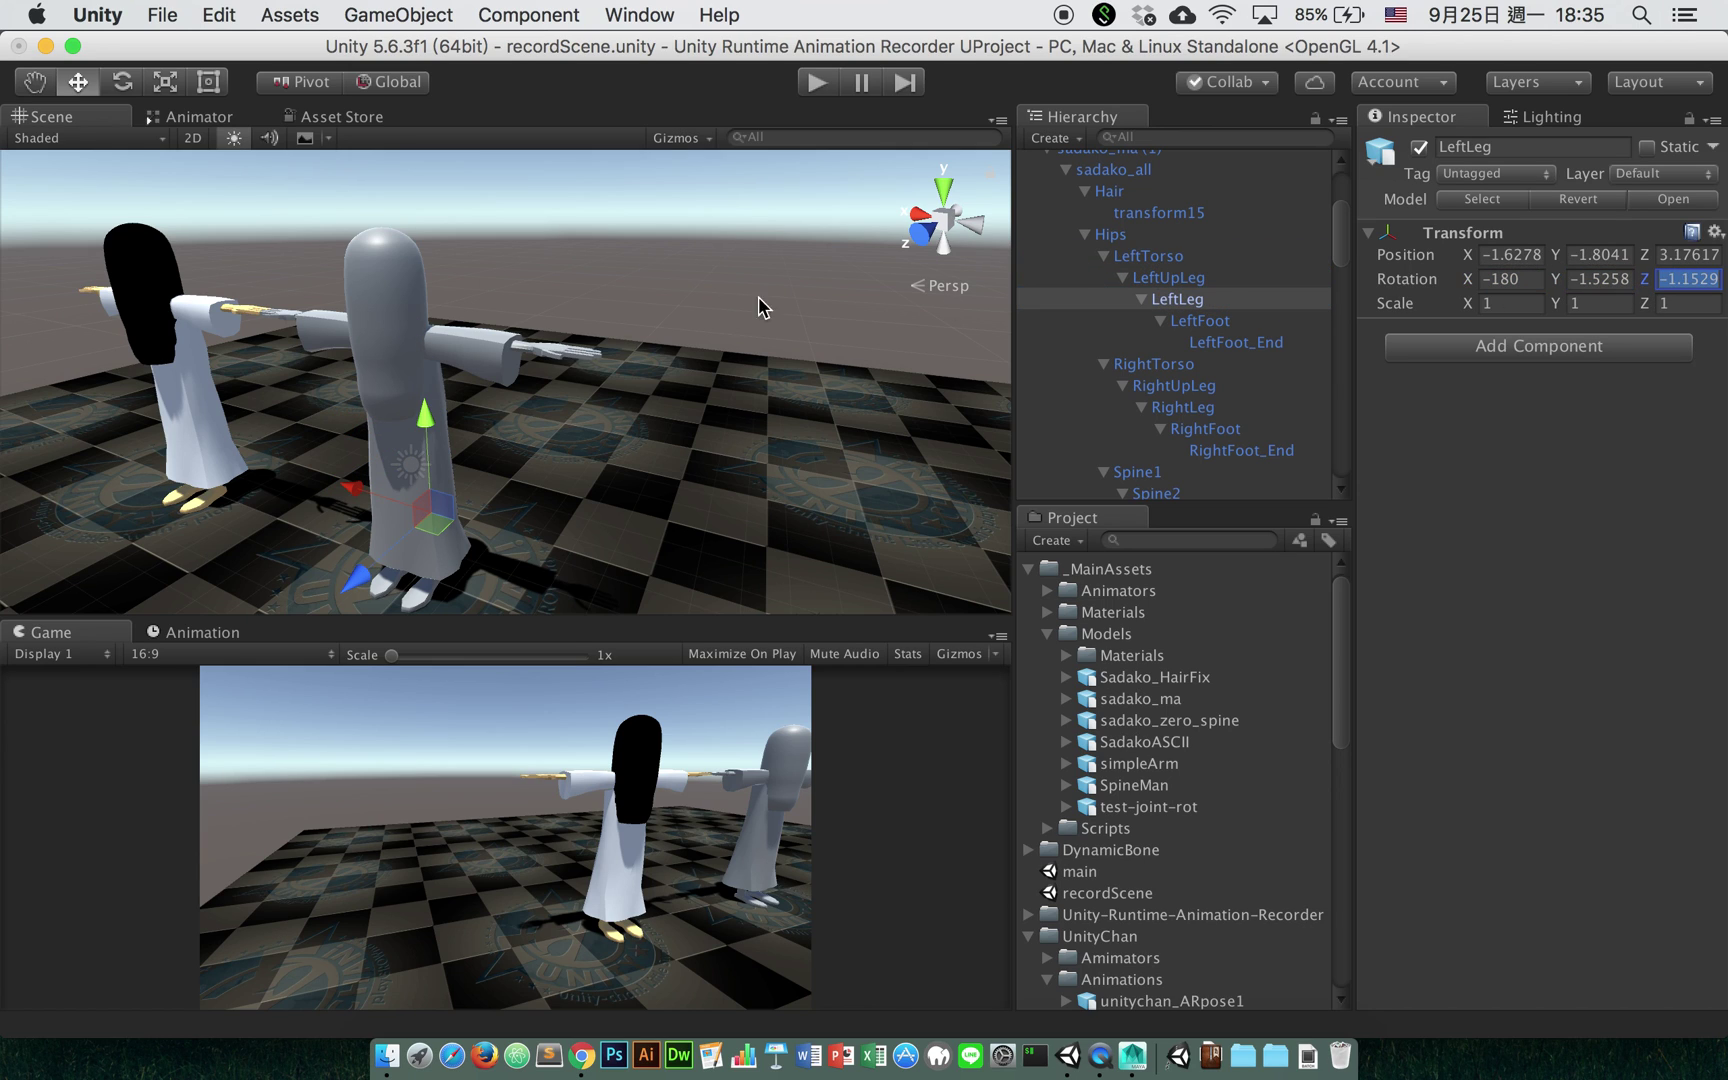
pyautogui.keyDown('alt'); pyautogui.moveTo(762, 304); pyautogui.dragTo(560, 320); pyautogui.keyUp('alt')
pyautogui.click(1200, 320)
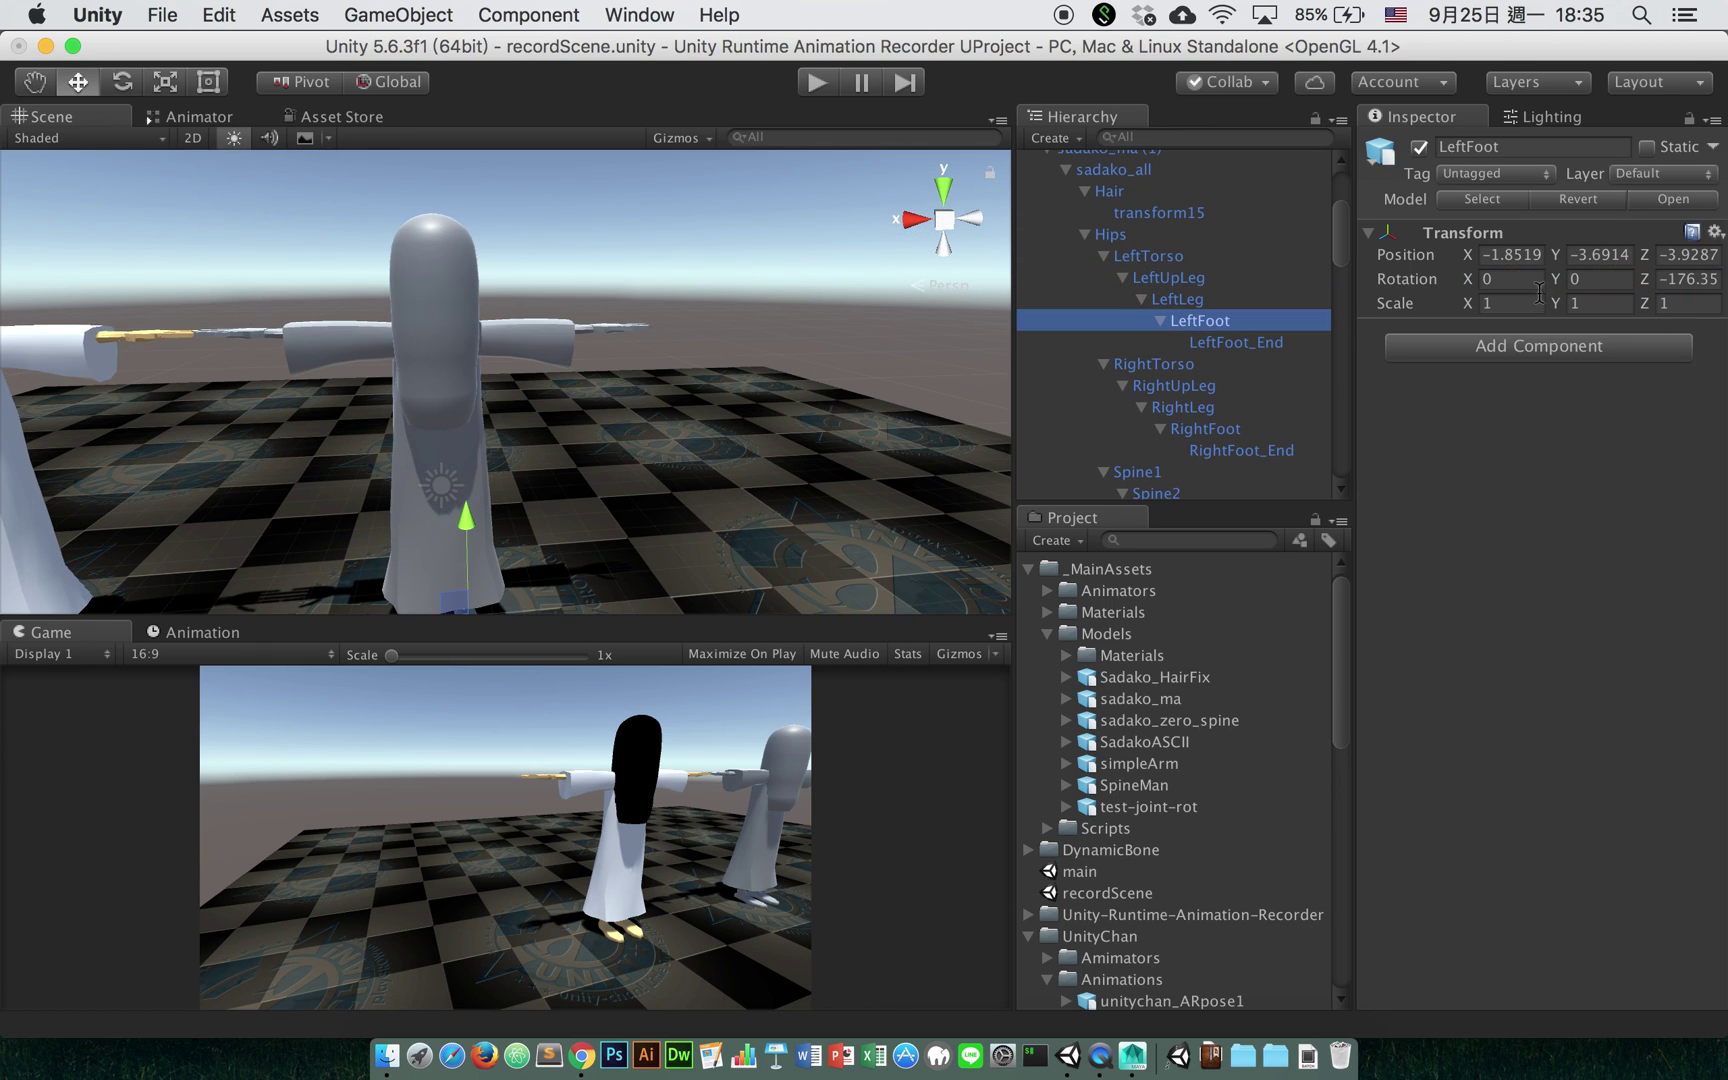
pyautogui.click(1672, 280)
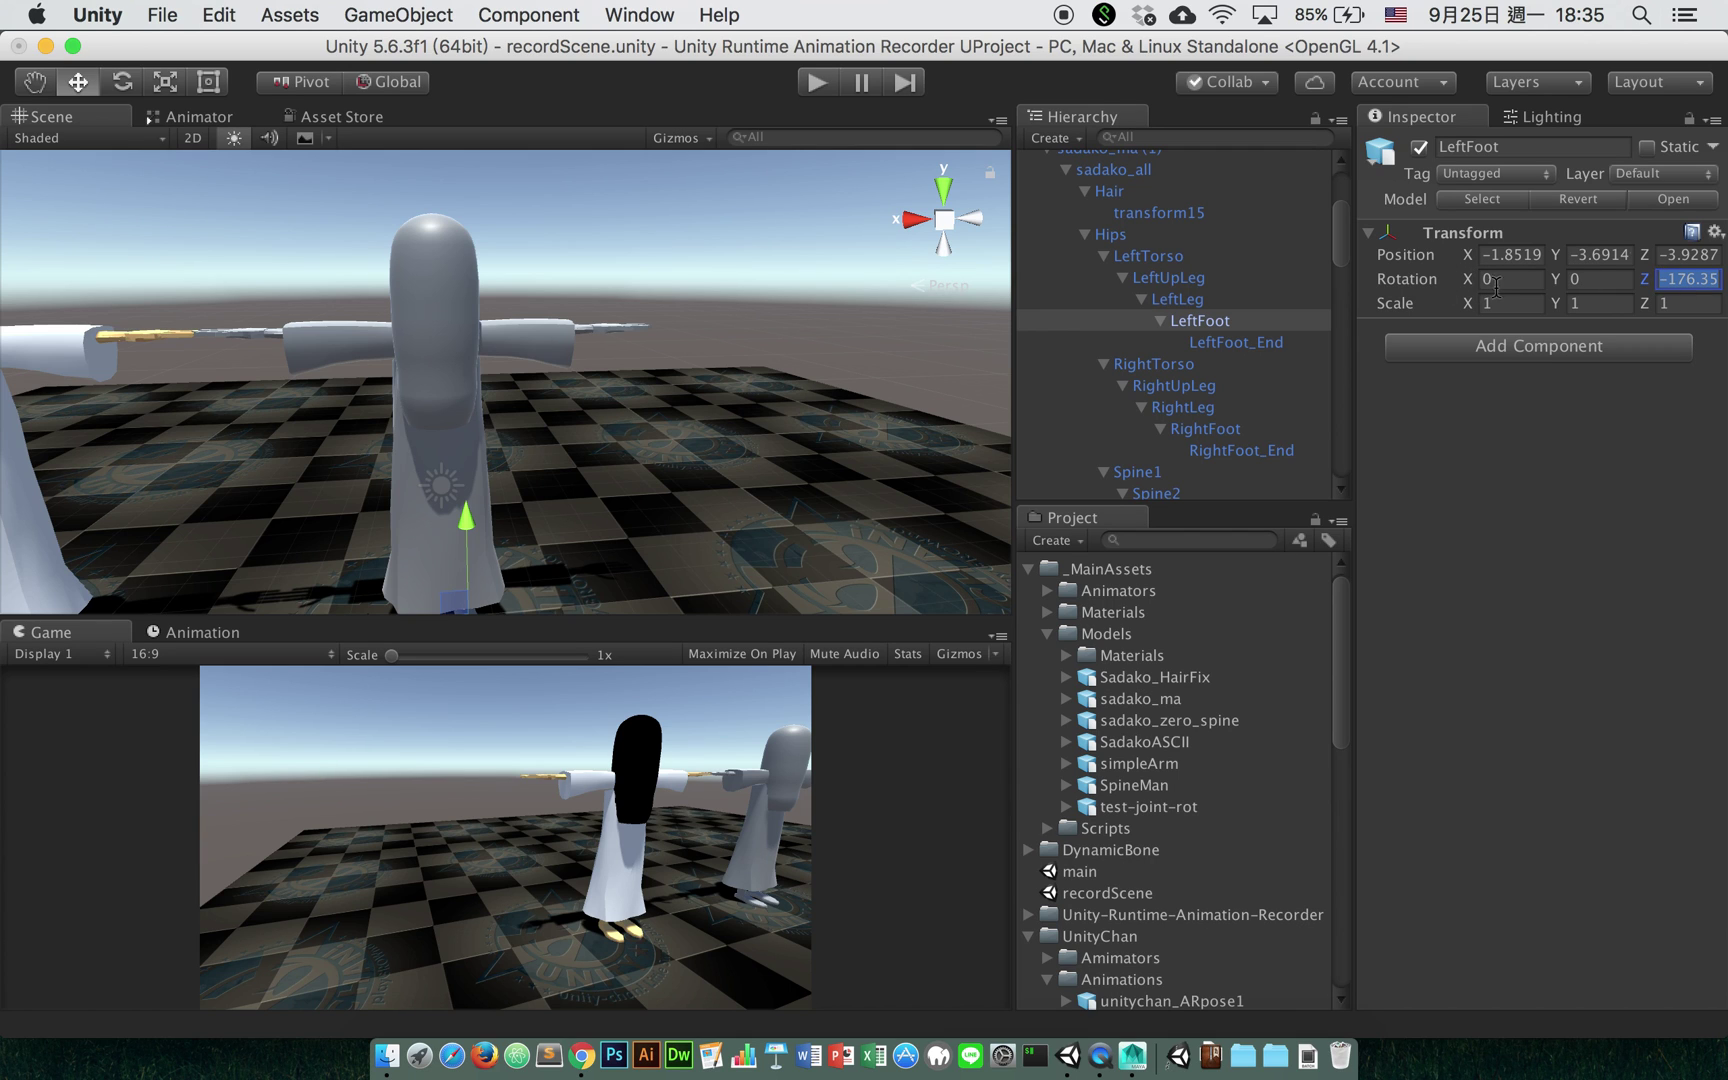
# Step: Back in Maya, select LeftTorso and pick-walk to Hips and Spine1, then reselect LeftTorso
pyautogui.press('super+Tab')
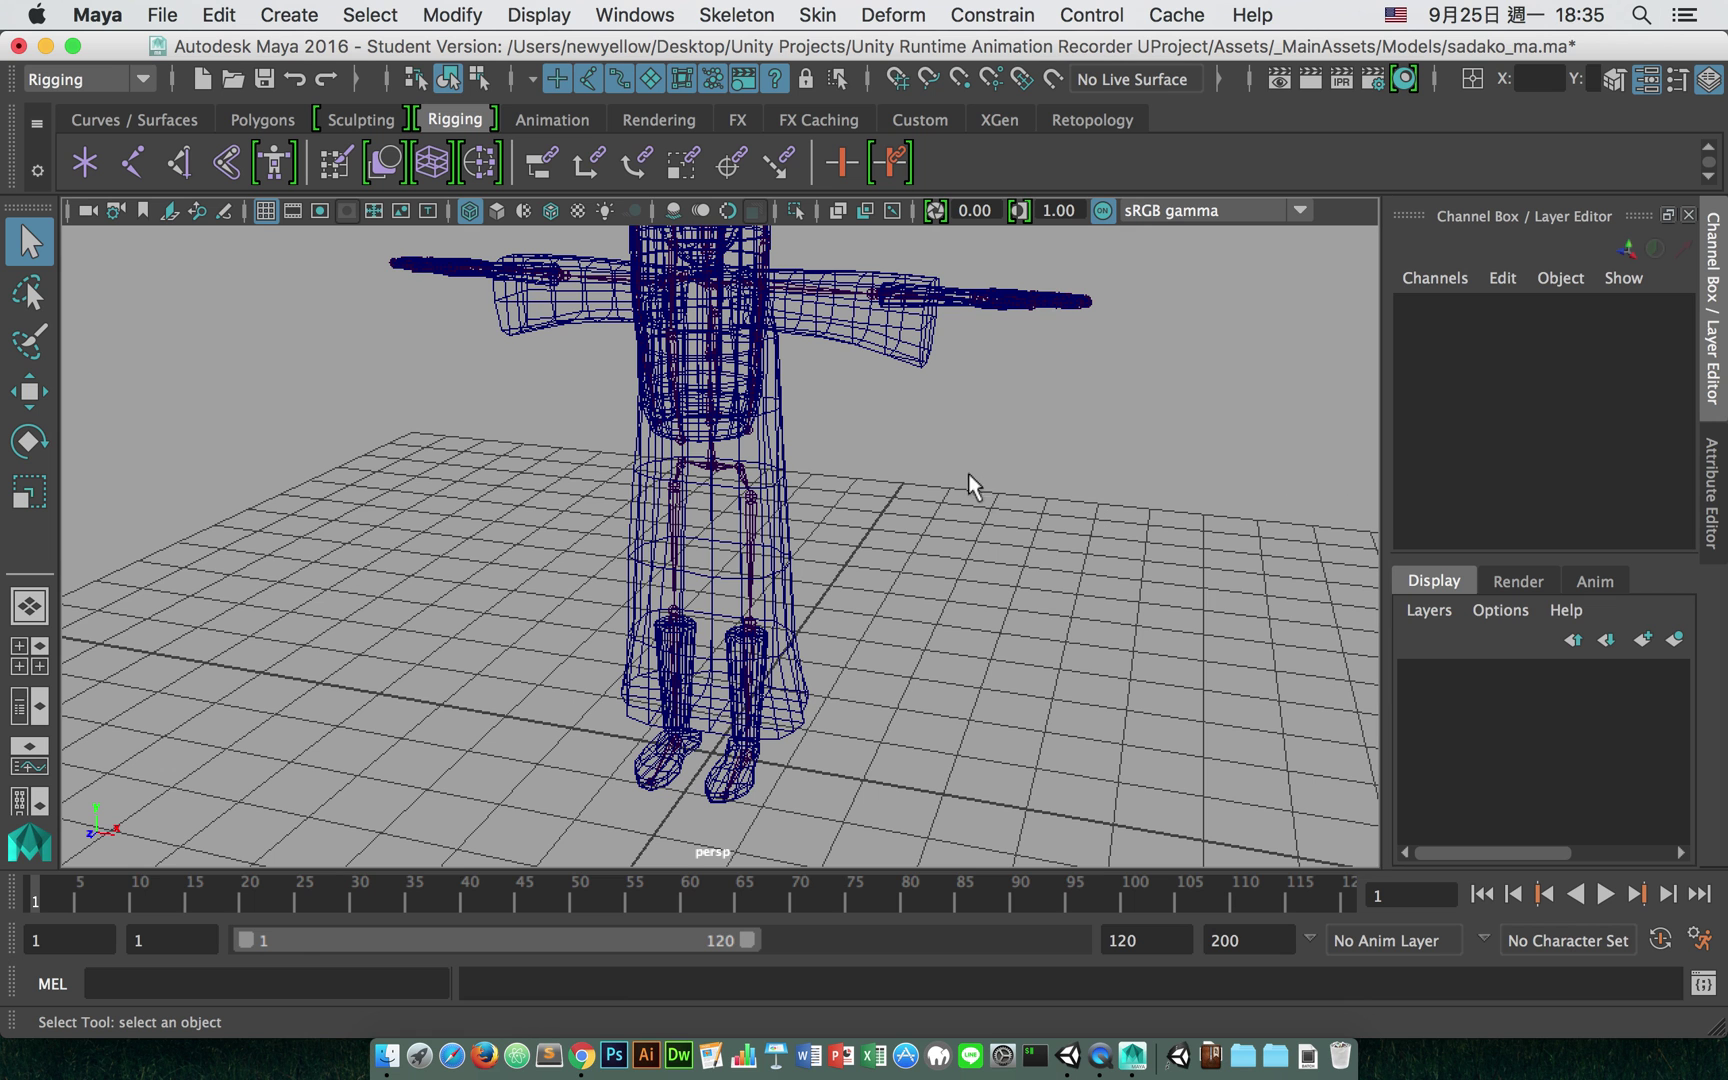
pyautogui.click(755, 494)
pyautogui.keyDown('alt'); pyautogui.moveTo(771, 494); pyautogui.dragTo(964, 432); pyautogui.keyUp('alt')
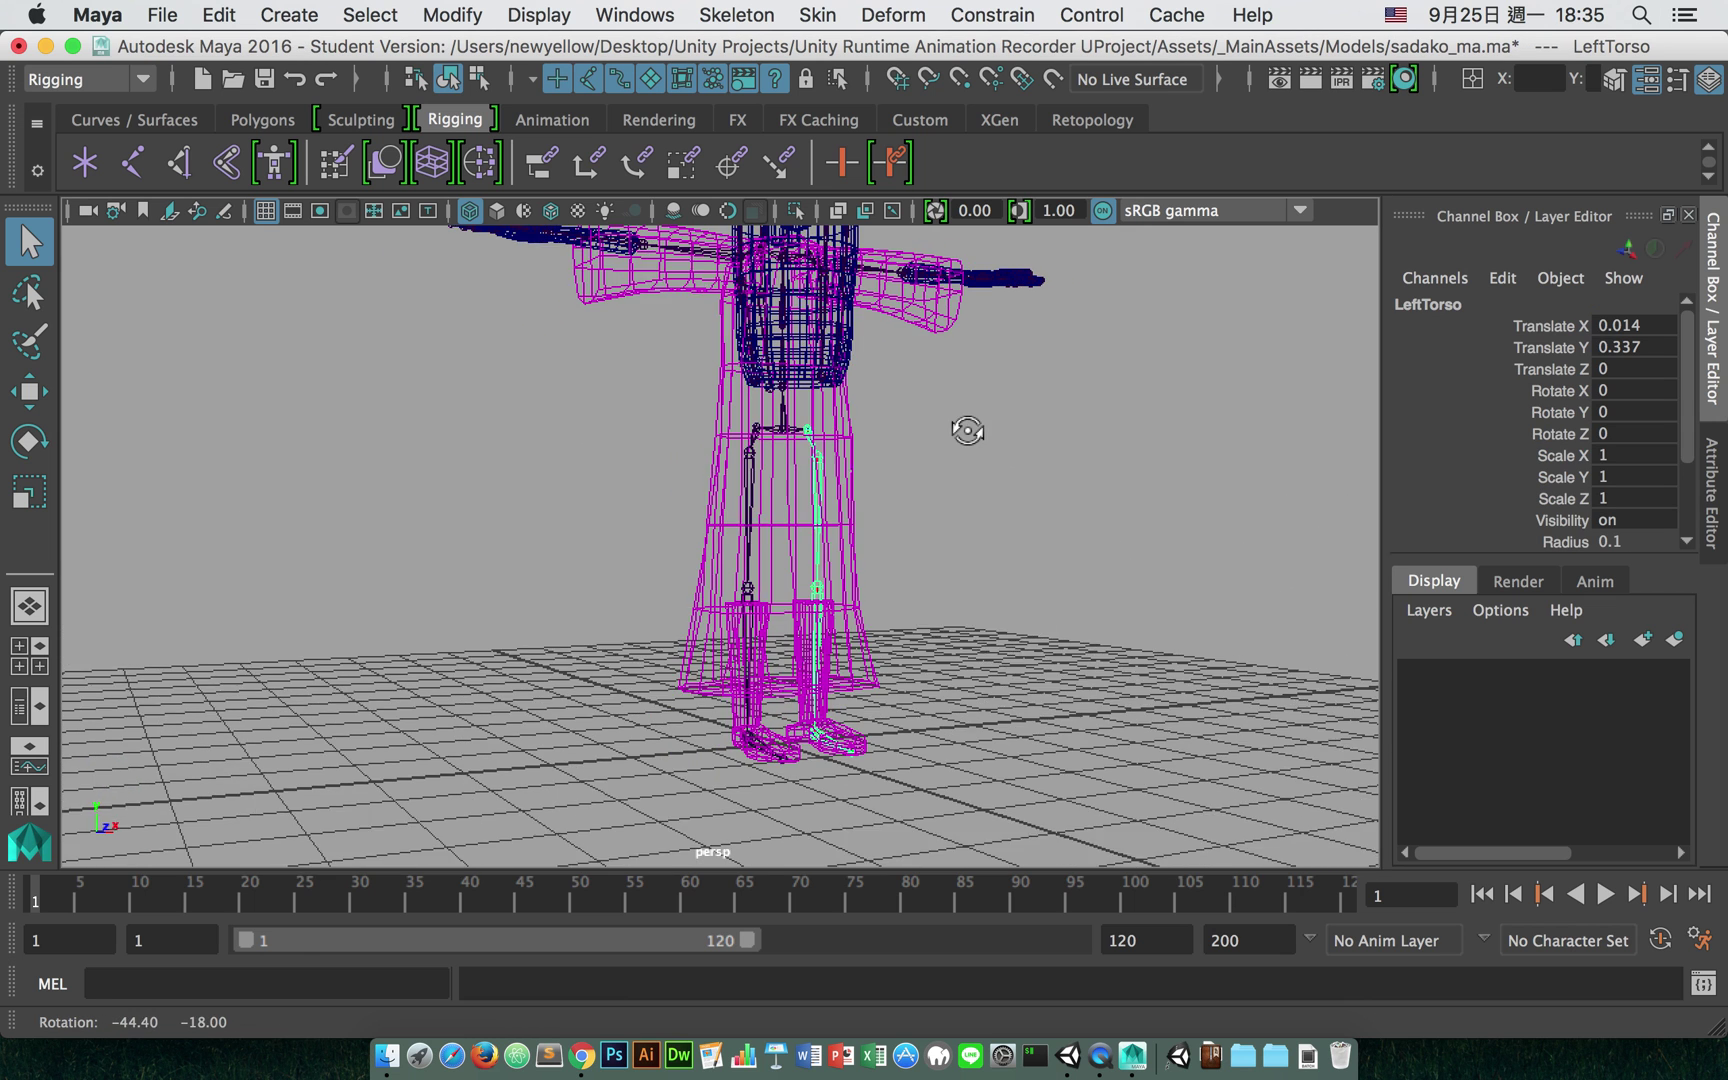
pyautogui.press('Up')
pyautogui.press('Down')
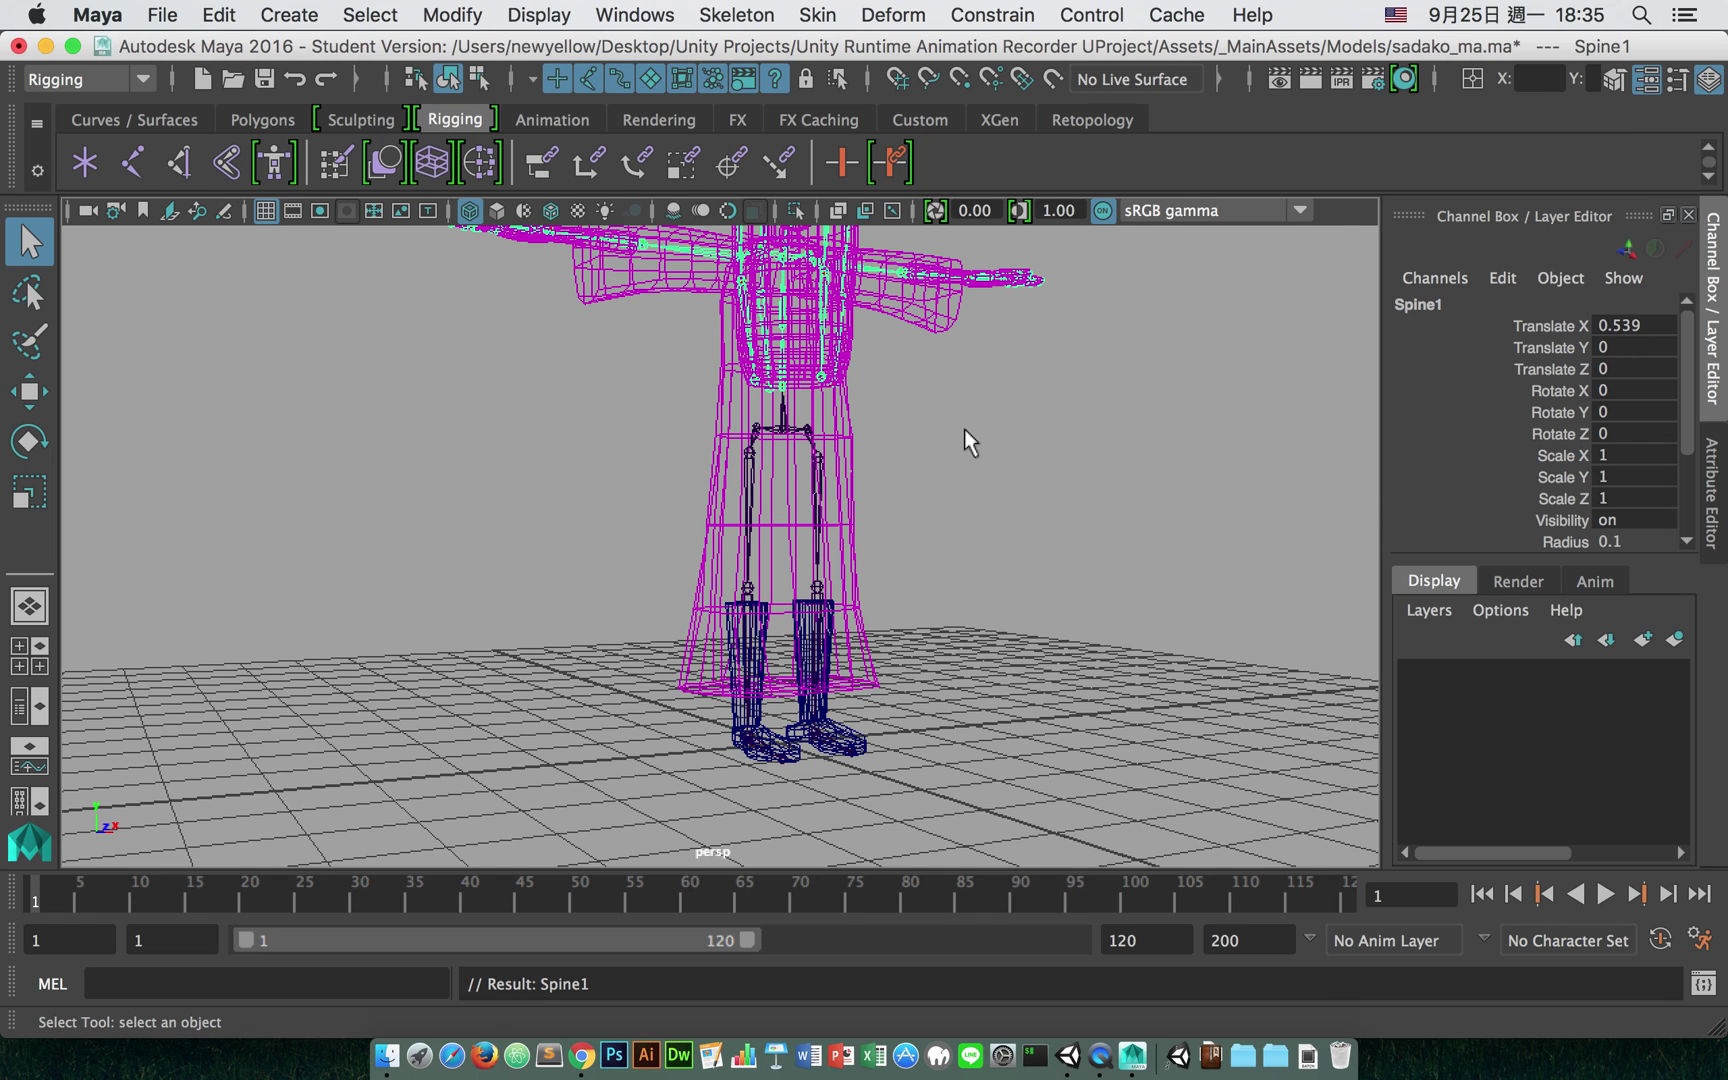
pyautogui.click(964, 429)
pyautogui.click(813, 433)
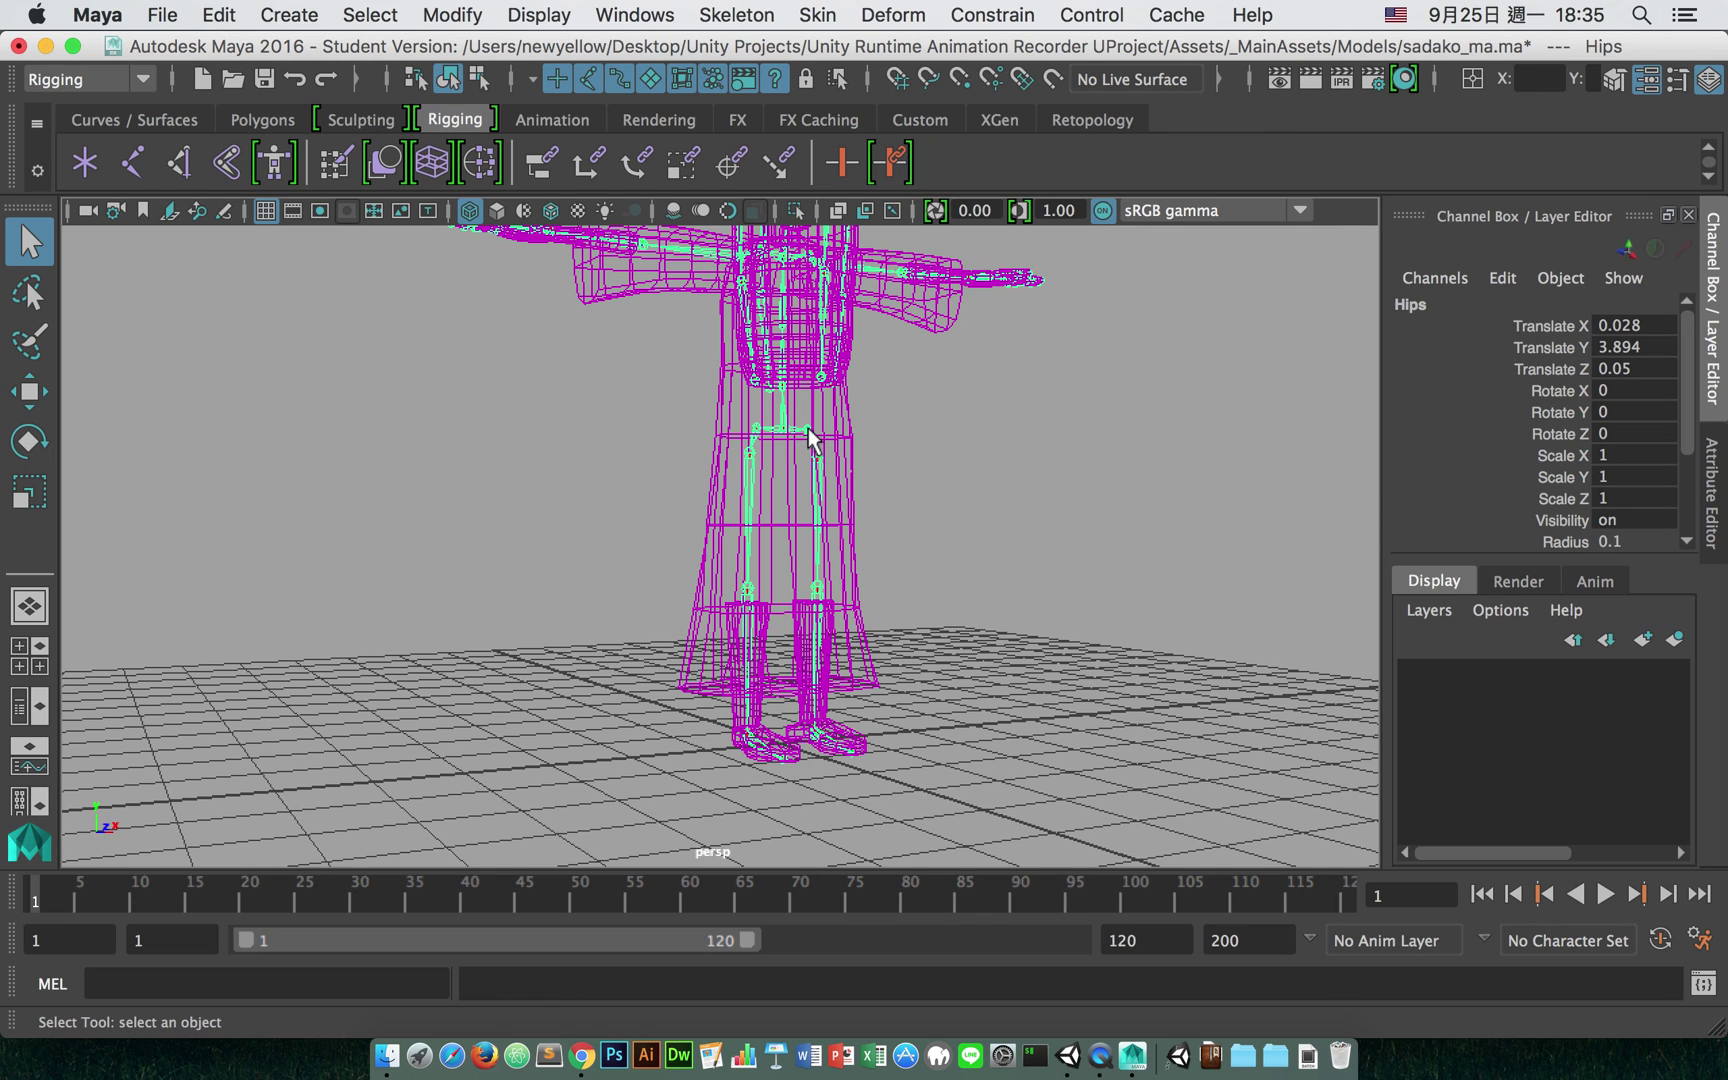
pyautogui.click(819, 455)
pyautogui.keyDown('alt'); pyautogui.moveTo(1029, 552); pyautogui.dragTo(972, 525); pyautogui.keyUp('alt')
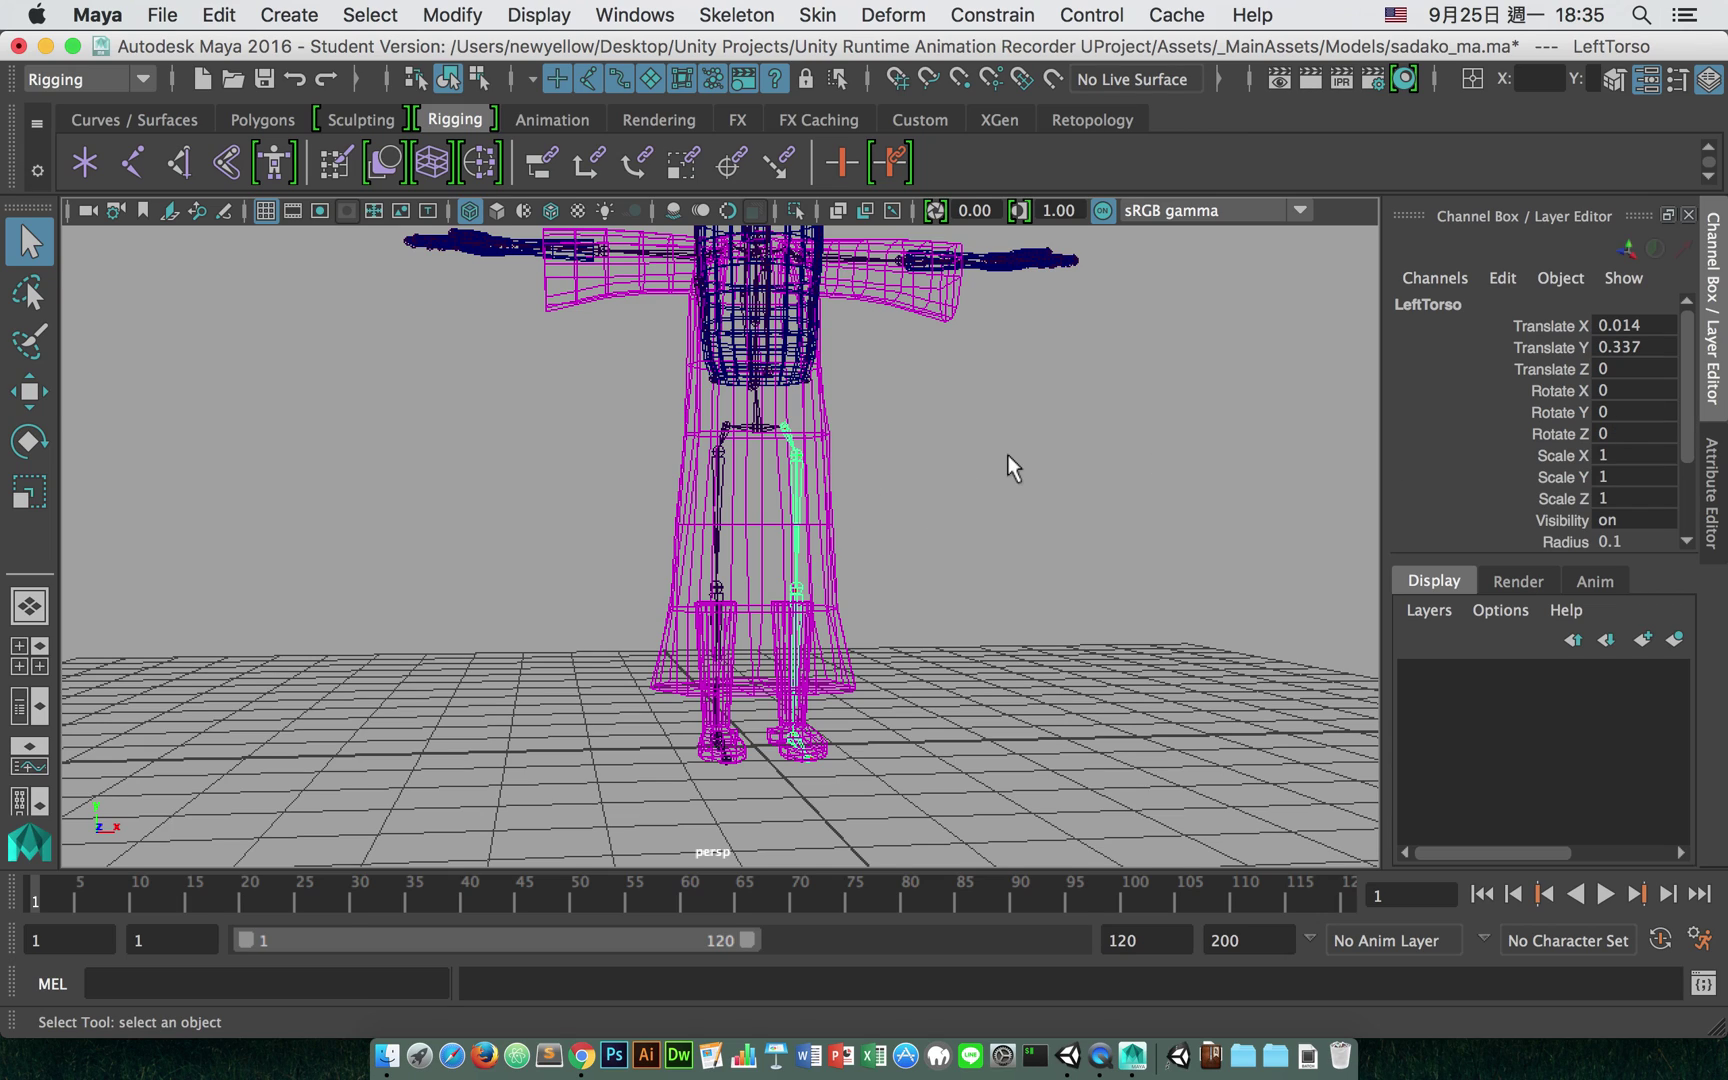
# Step: Check the Move Tool settings' axis orientation for the selected joint
pyautogui.press('w')
pyautogui.keyDown('alt'); pyautogui.moveTo(1041, 432); pyautogui.dragTo(875, 424); pyautogui.keyUp('alt')
pyautogui.doubleClick(15, 398)
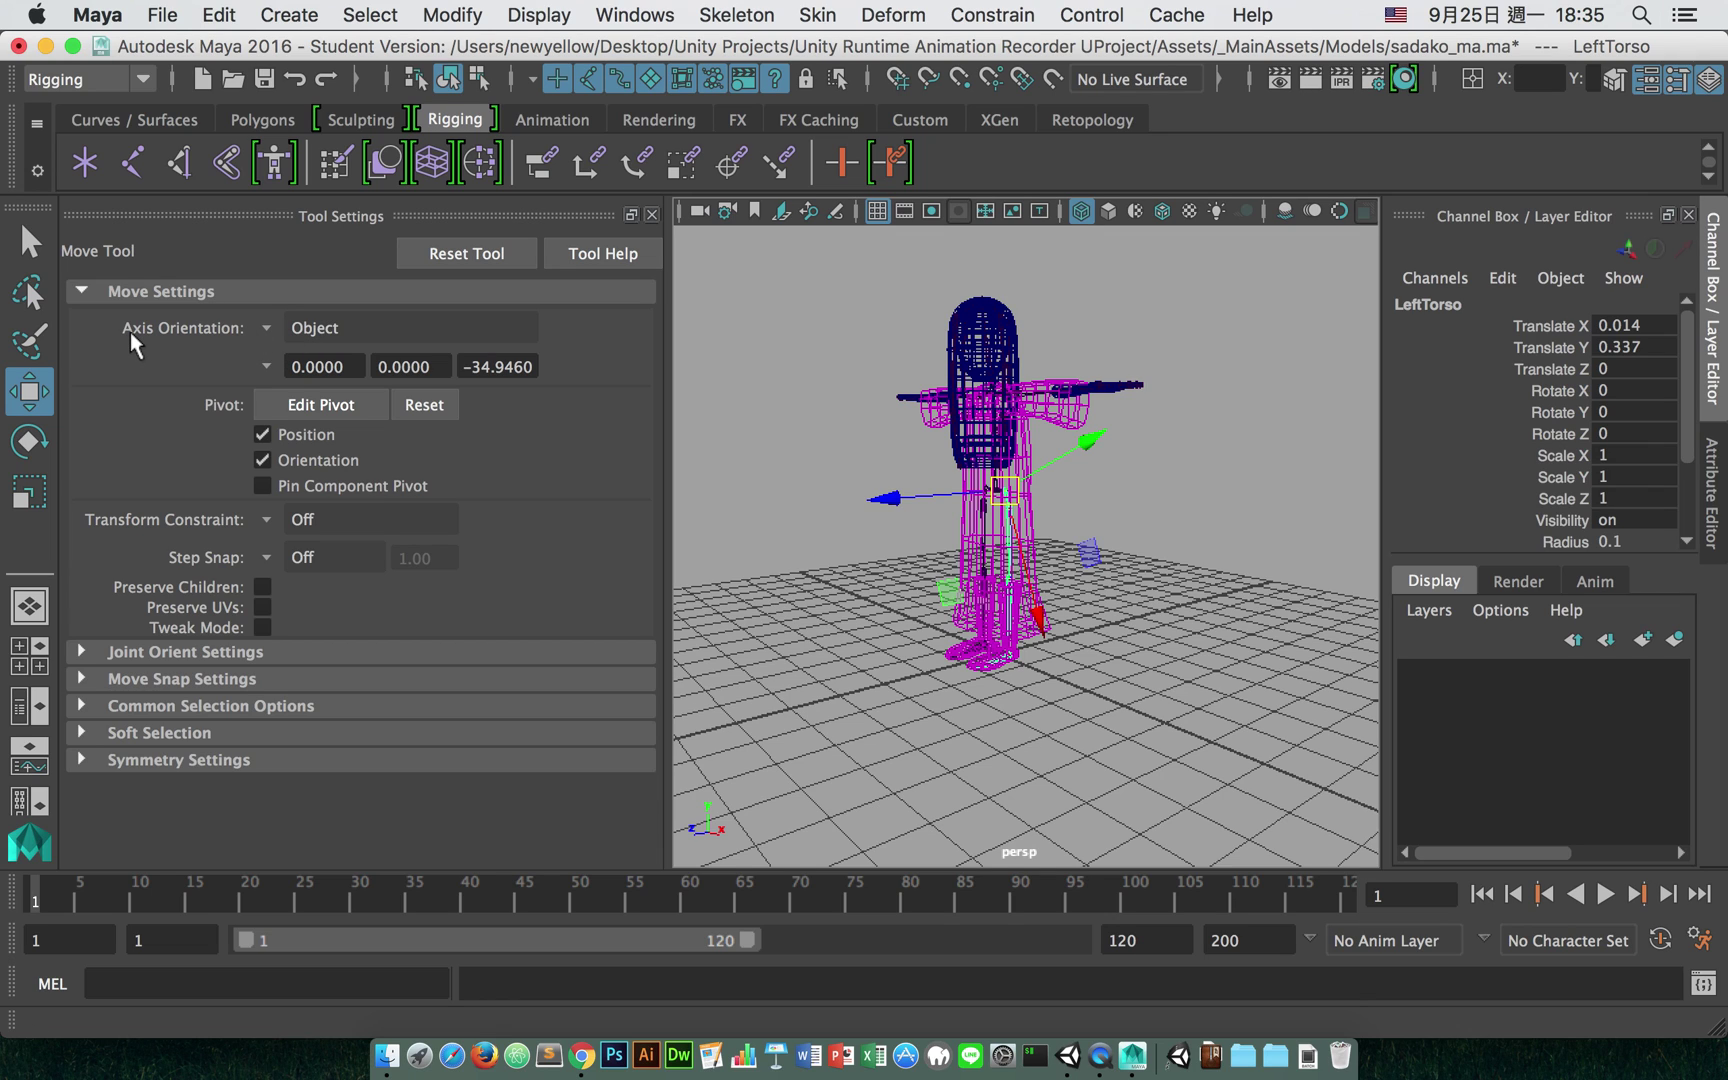
pyautogui.click(783, 380)
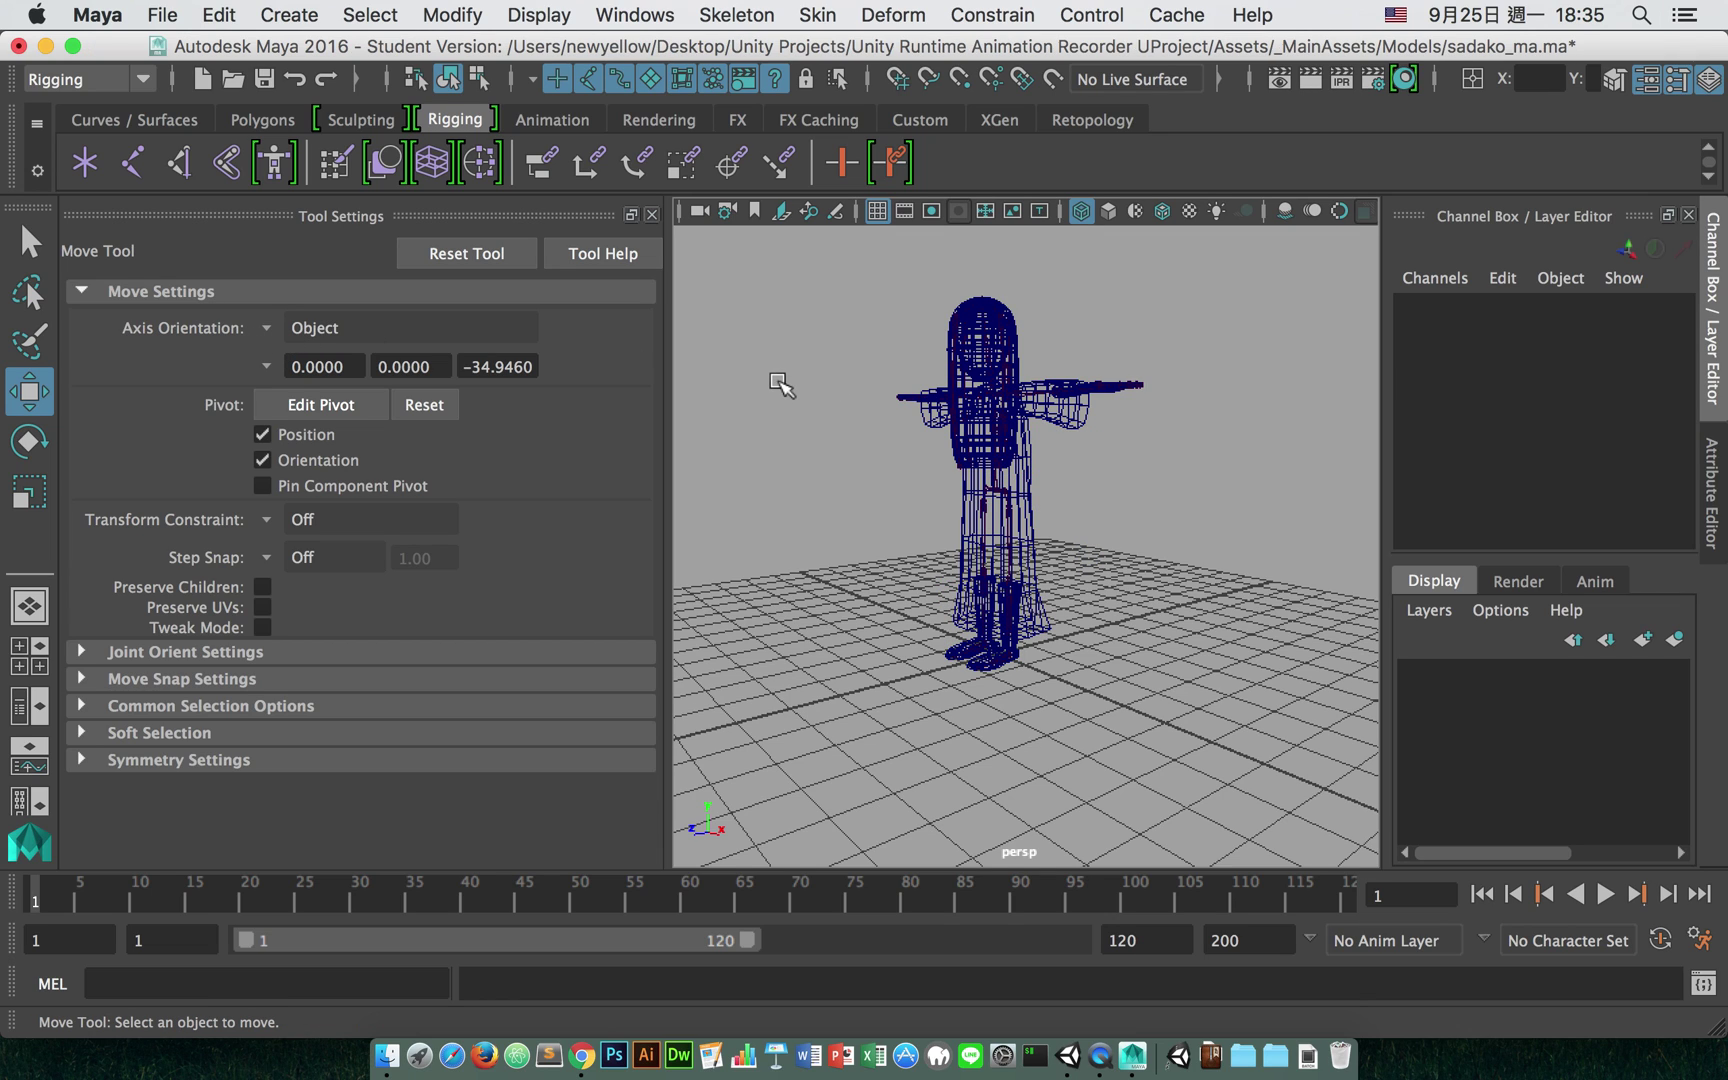
pyautogui.click(651, 214)
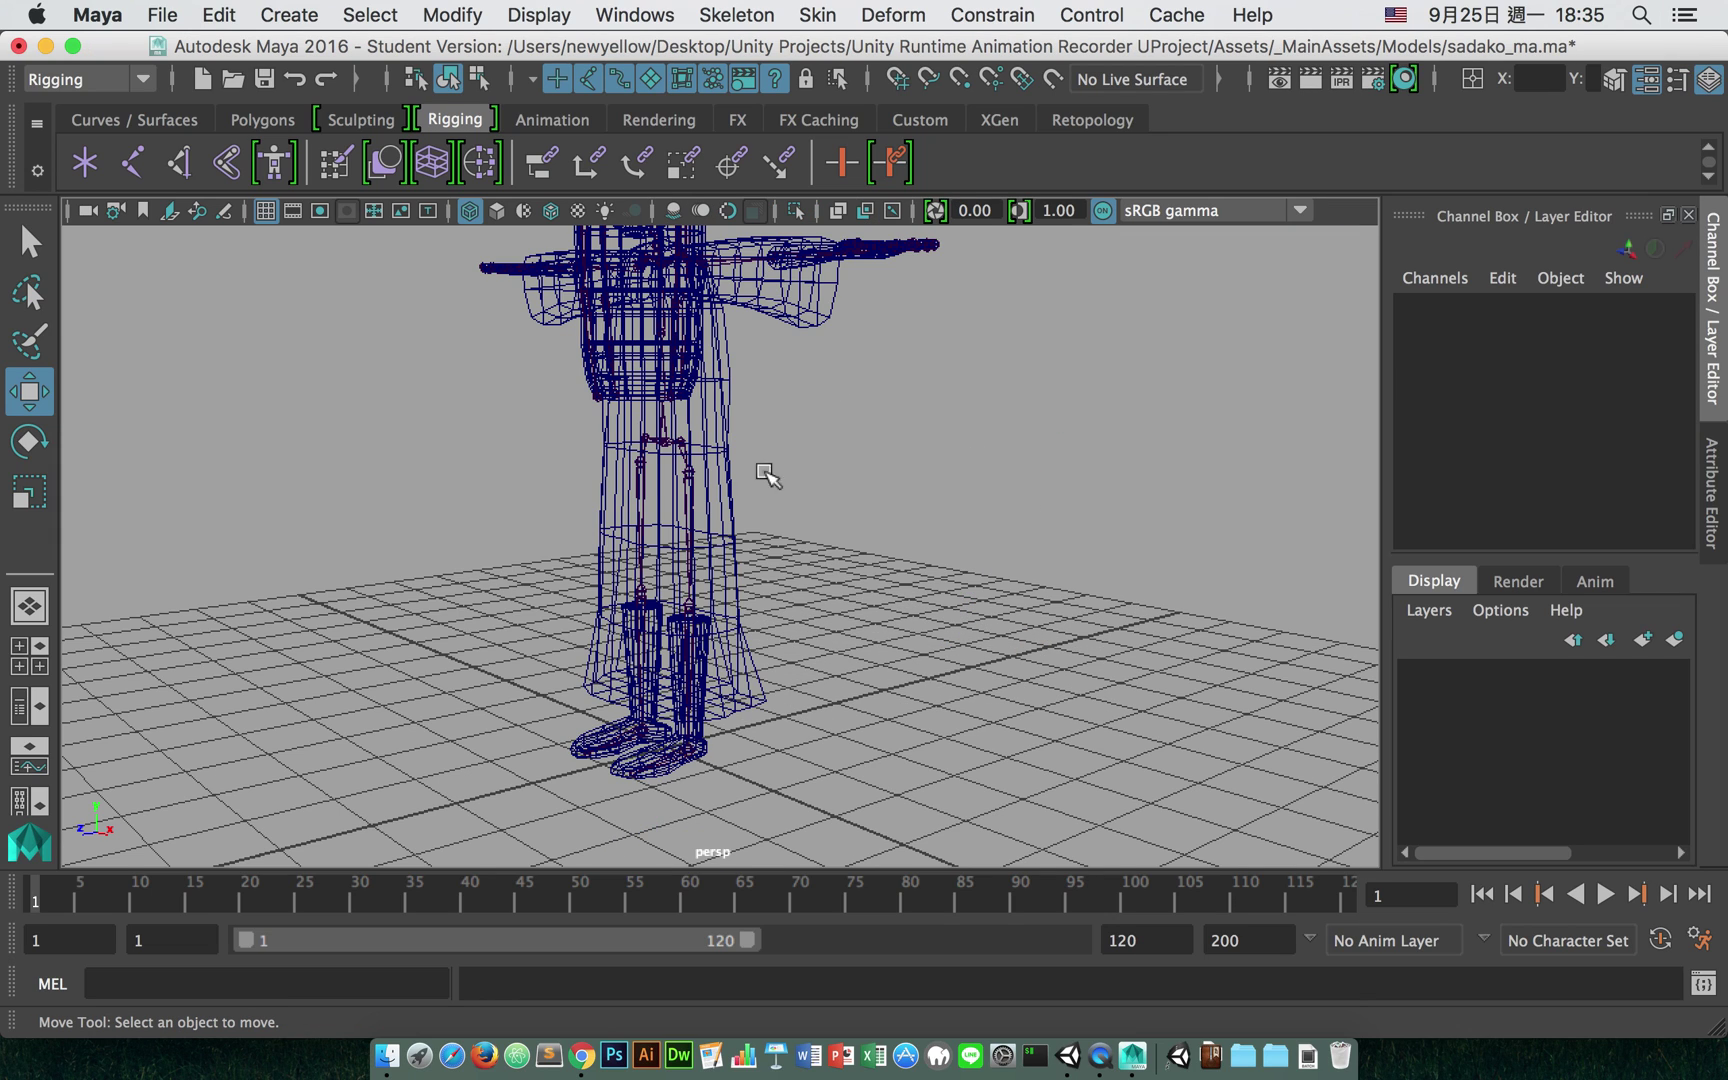
# Step: Pick-walk up from LeftUpLeg to LeftTorso and show it in the Attribute Editor
pyautogui.click(682, 472)
pyautogui.keyDown('alt'); pyautogui.moveTo(850, 428); pyautogui.dragTo(993, 410); pyautogui.keyUp('alt')
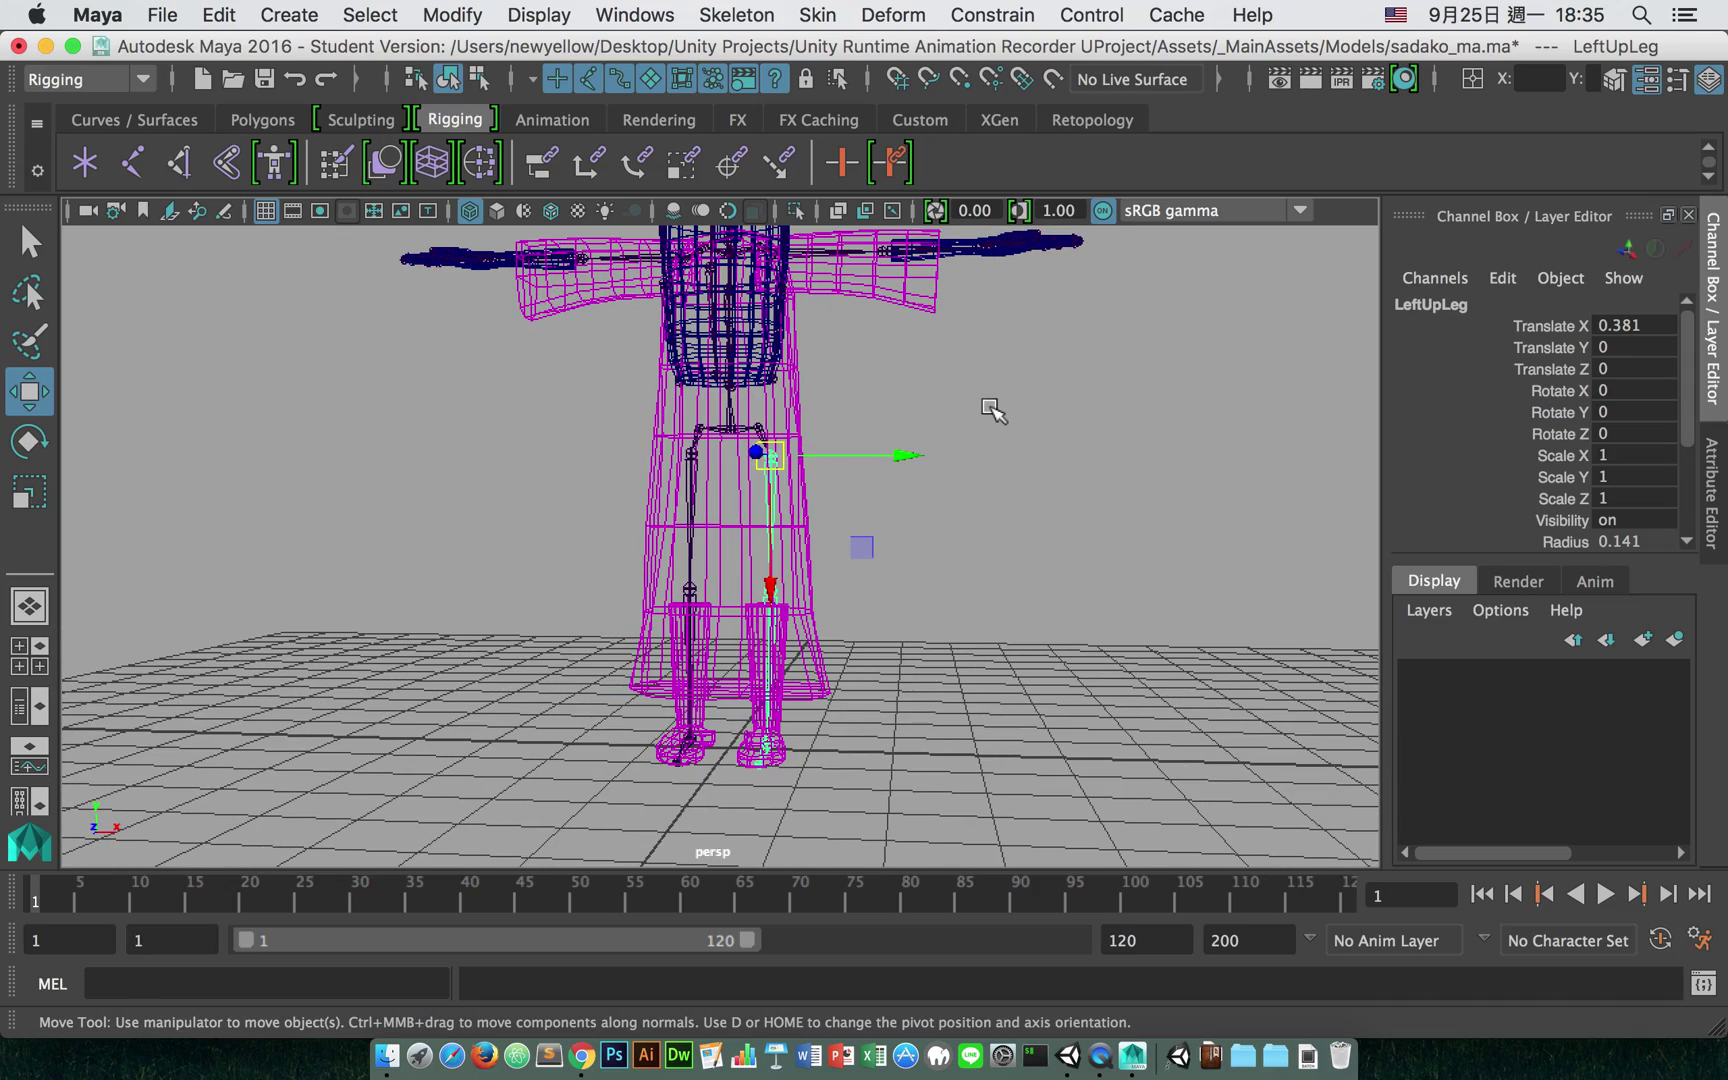
pyautogui.press('Up')
pyautogui.keyDown('alt'); pyautogui.moveTo(872, 486); pyautogui.dragTo(840, 458); pyautogui.keyUp('alt')
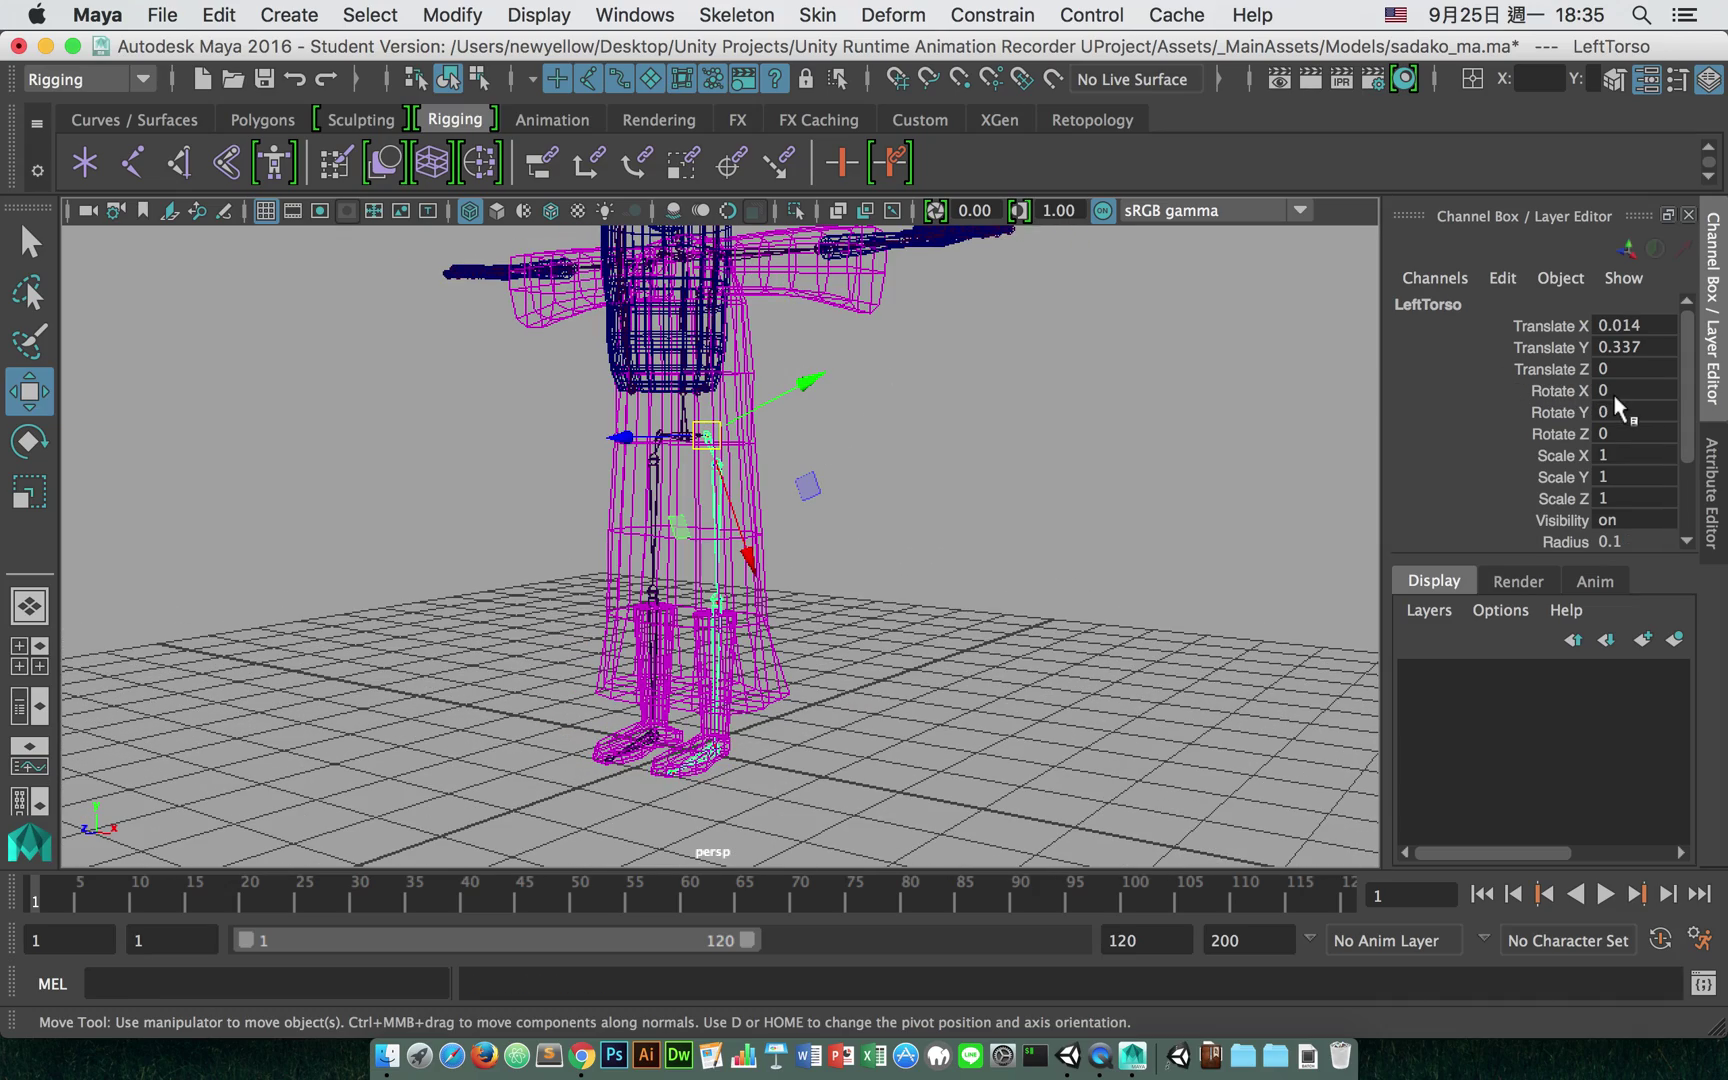
pyautogui.scroll(3, 984, 392)
pyautogui.keyDown('alt'); pyautogui.moveTo(984, 392); pyautogui.dragTo(672, 465); pyautogui.keyUp('alt')
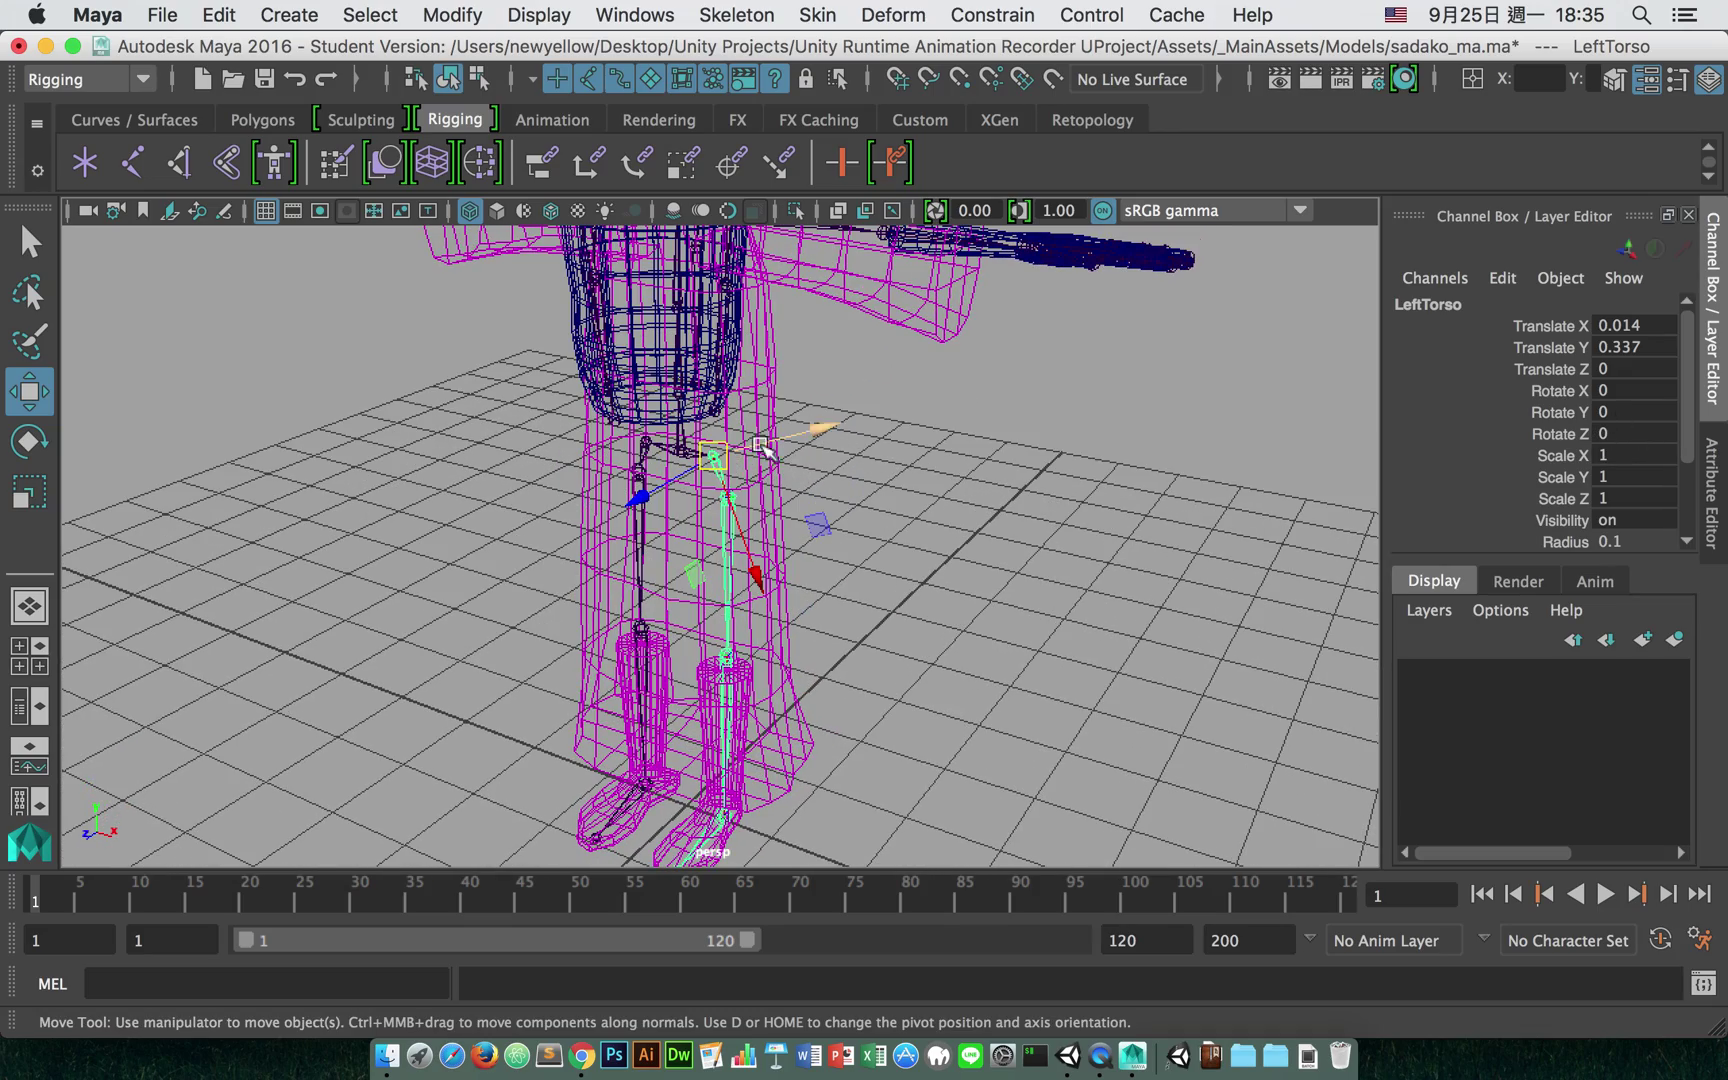
pyautogui.keyDown('alt'); pyautogui.moveTo(778, 525); pyautogui.dragTo(930, 432); pyautogui.keyUp('alt')
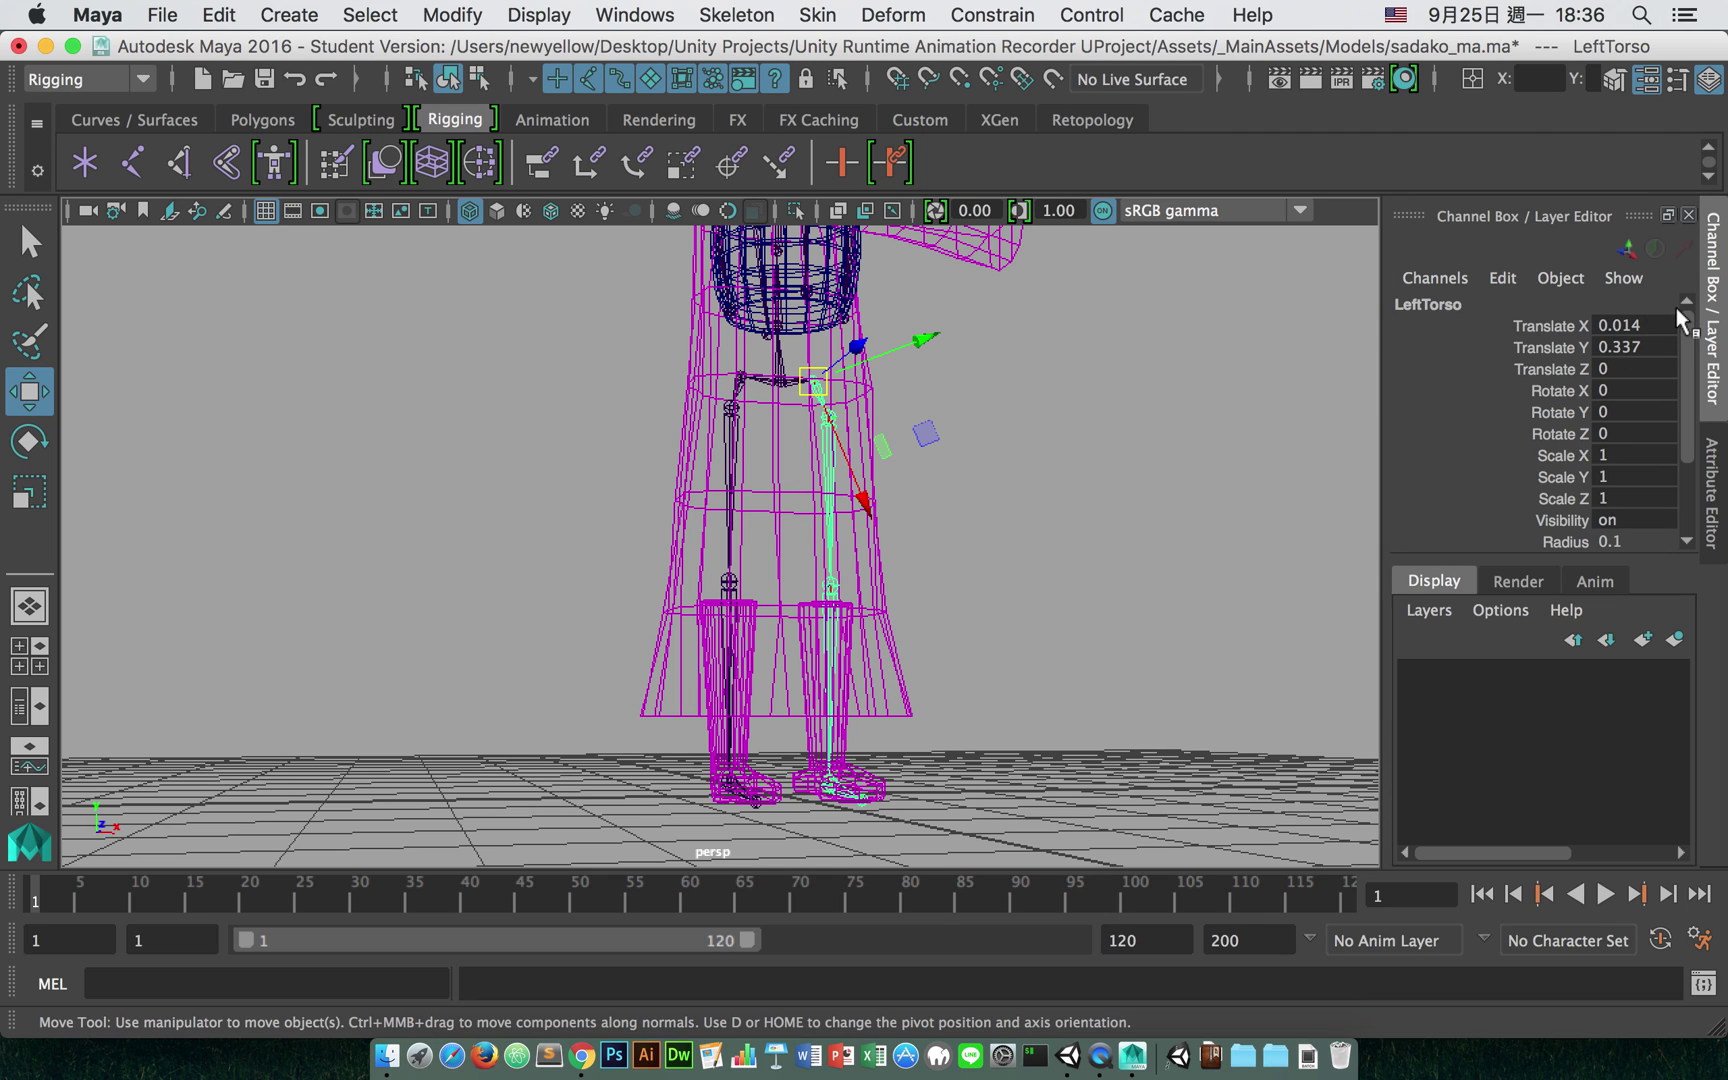
pyautogui.moveTo(1688, 335)
pyautogui.mouseDown()
pyautogui.moveTo(1685, 382)
pyautogui.moveTo(1686, 335)
pyautogui.mouseUp()
pyautogui.keyDown('alt'); pyautogui.moveTo(1119, 390); pyautogui.dragTo(1049, 404); pyautogui.keyUp('alt')
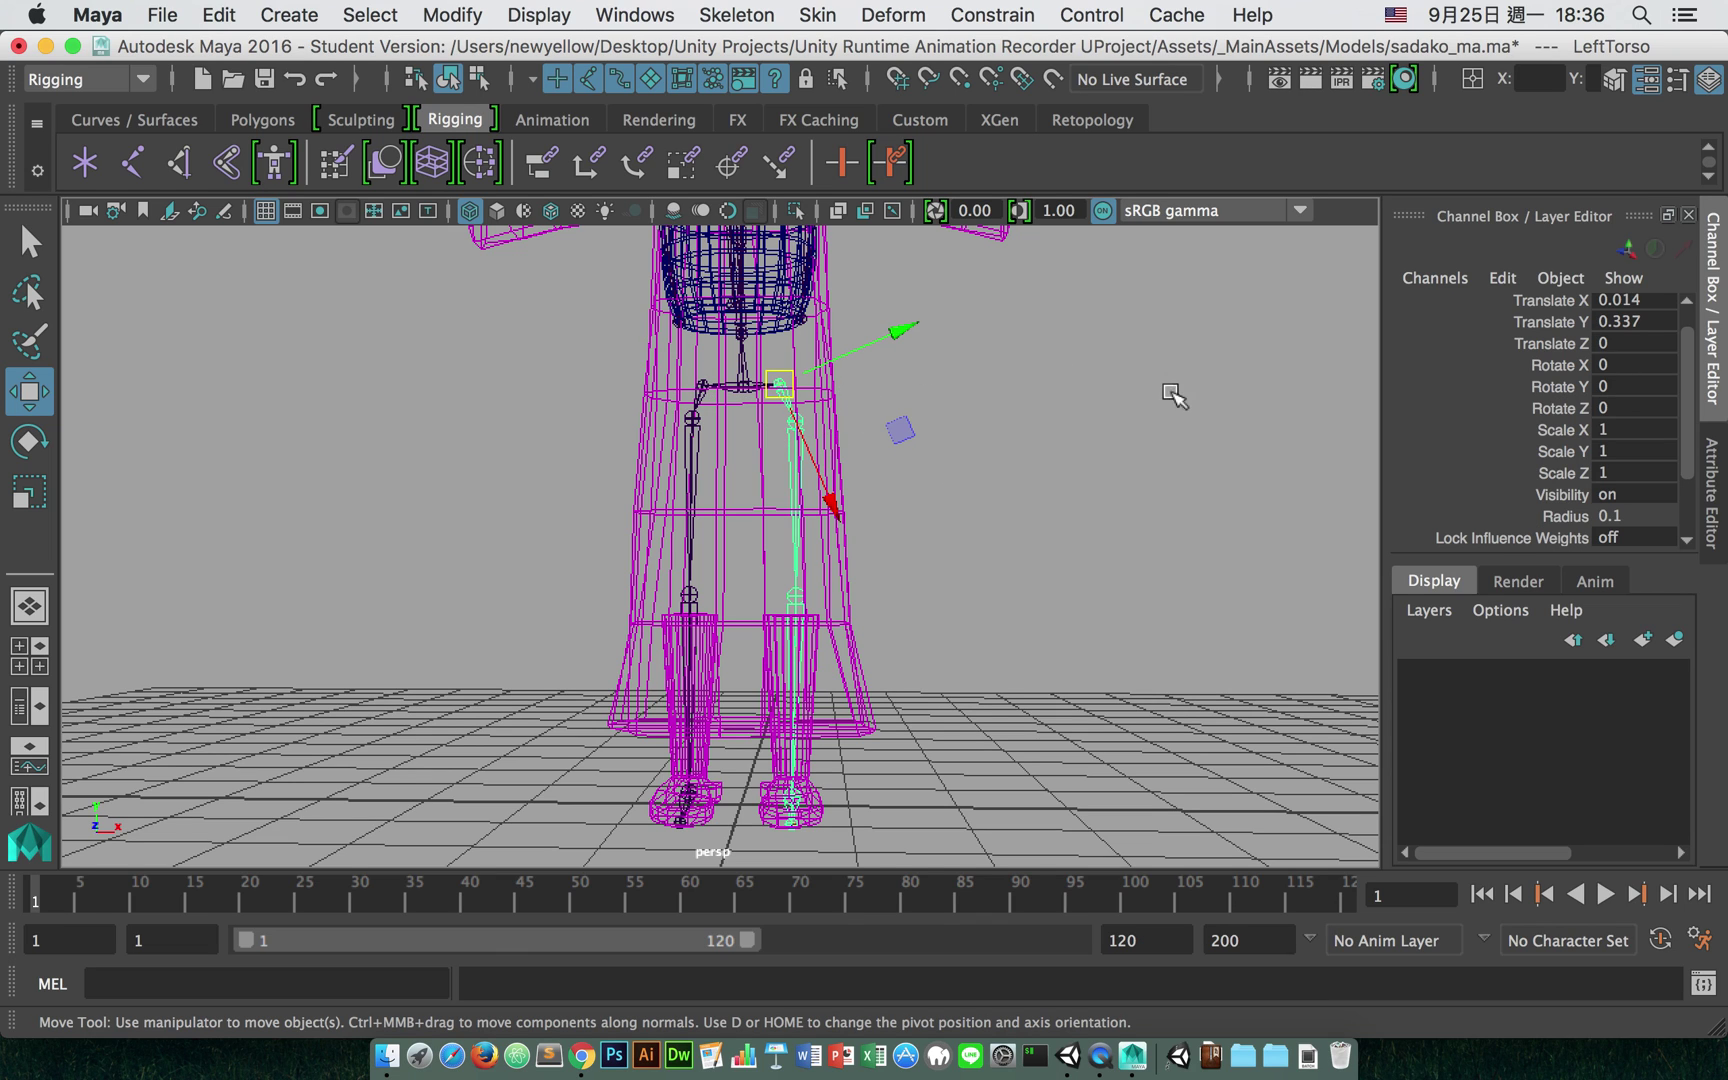
pyautogui.keyDown('alt'); pyautogui.moveTo(1173, 390); pyautogui.dragTo(1040, 392); pyautogui.keyUp('alt')
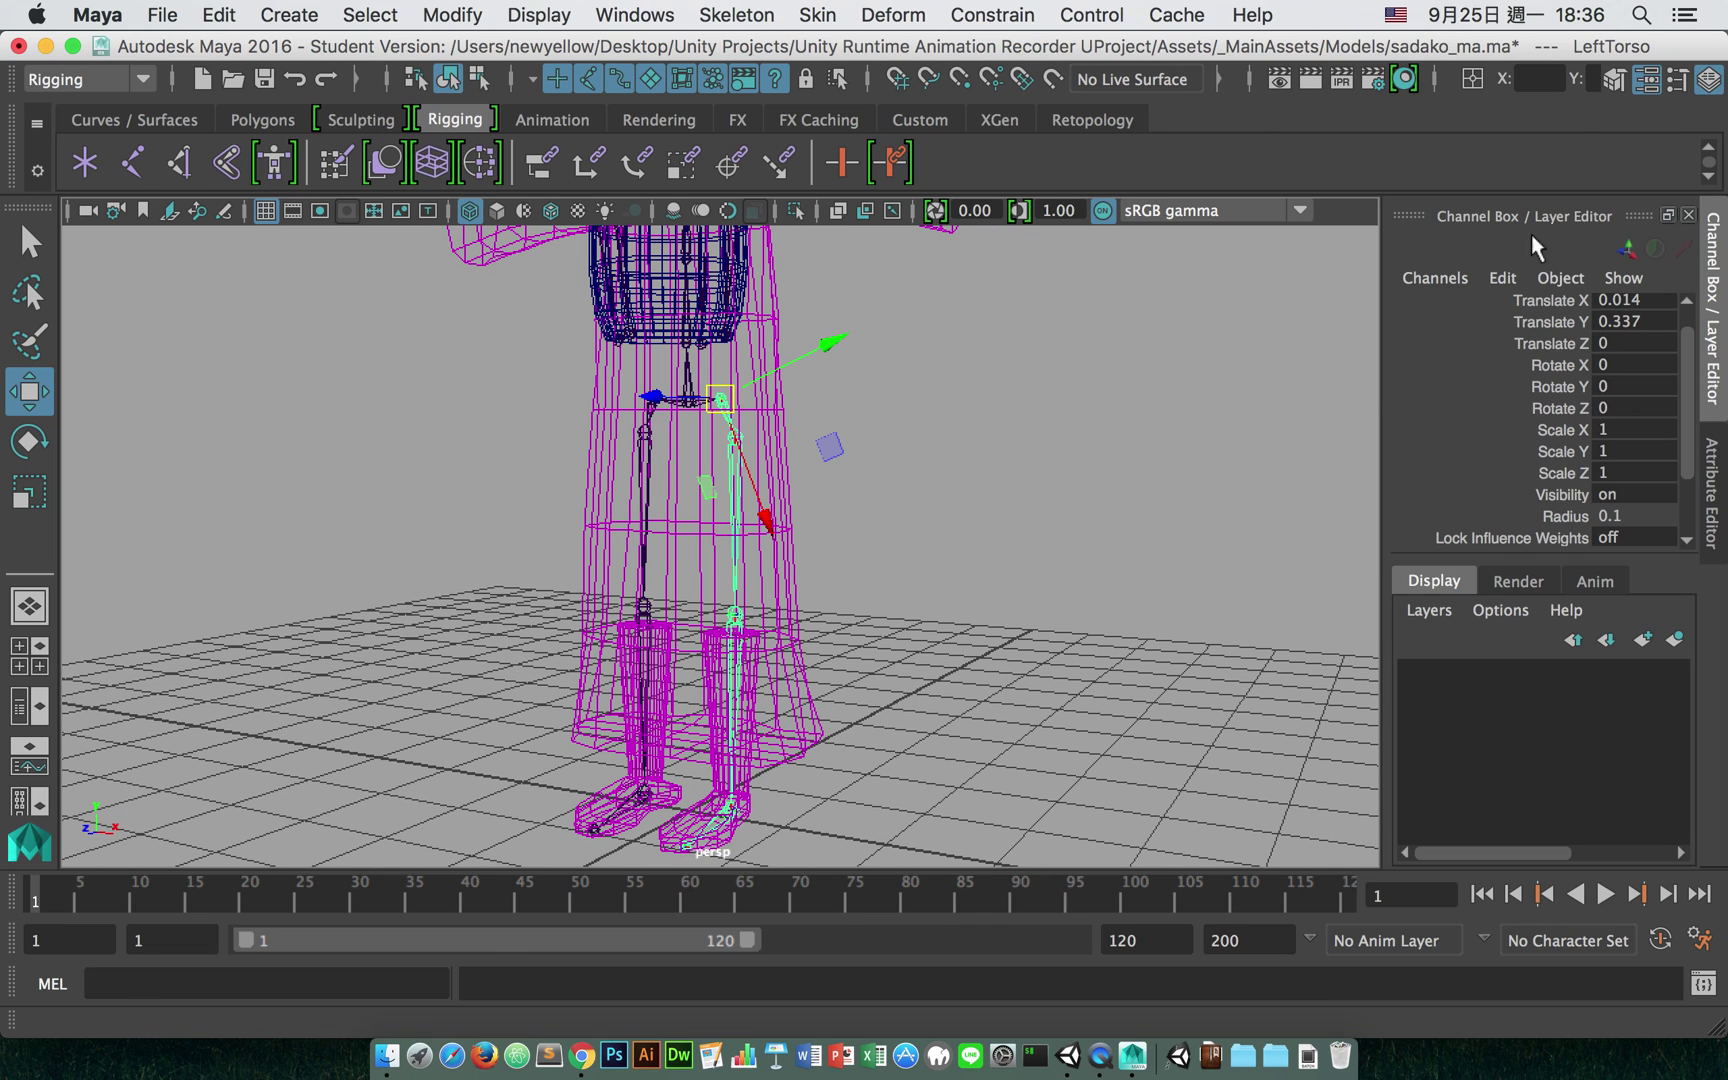
pyautogui.click(1712, 470)
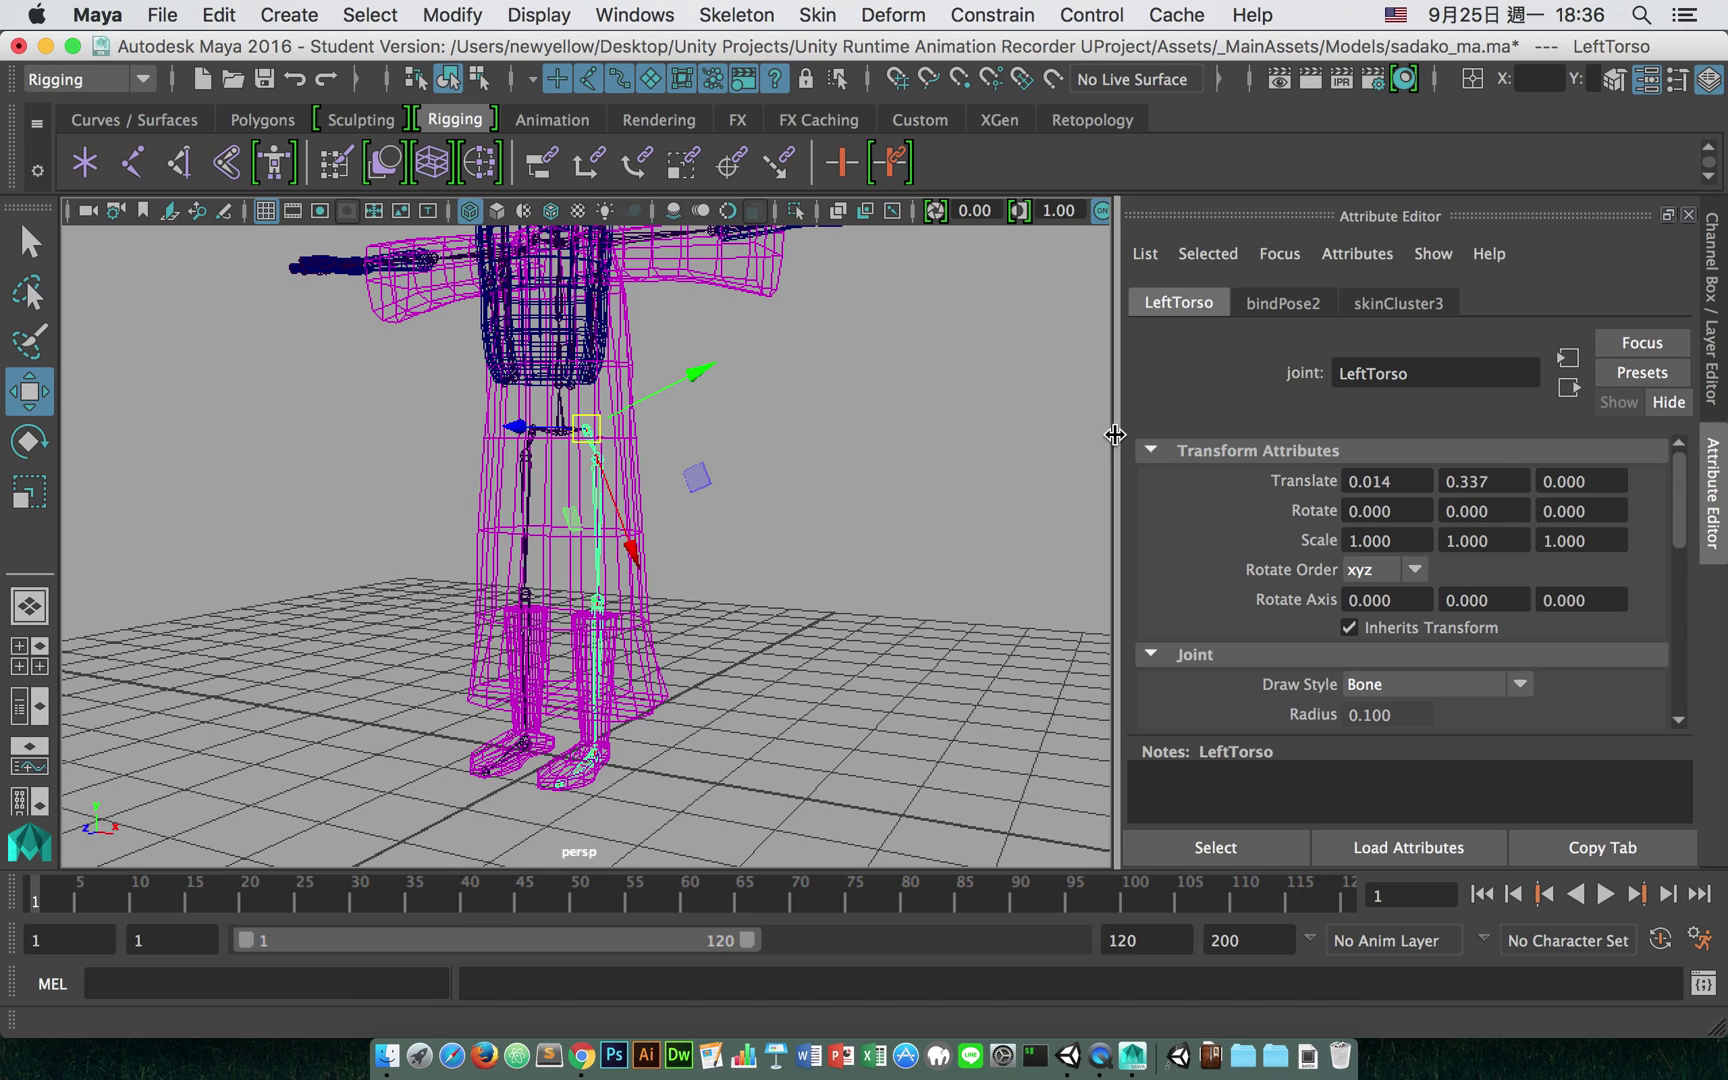
# Step: Review LeftTorso's Joint Orient X (-180) and Z (158.932), leaving them unchanged
pyautogui.moveTo(1683, 458); pyautogui.dragTo(1679, 514)
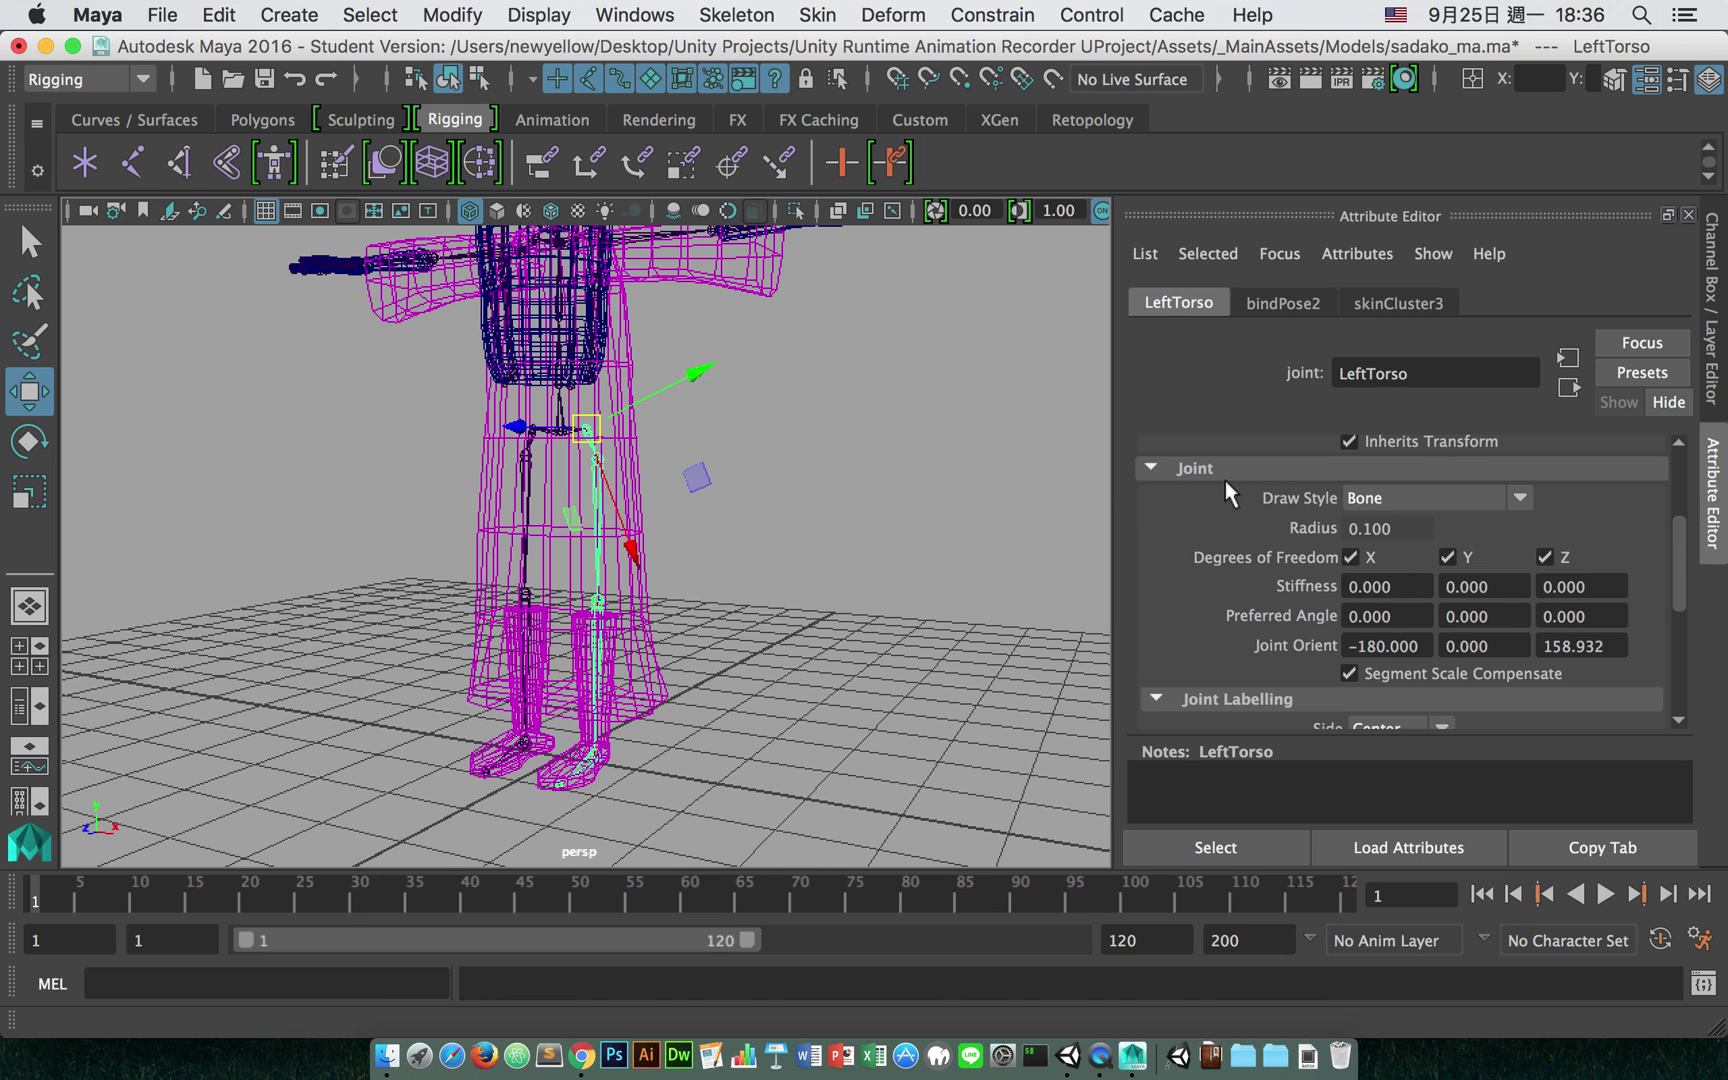
pyautogui.click(1410, 650)
pyautogui.click(1619, 647)
pyautogui.press('Return')
pyautogui.moveTo(1421, 646); pyautogui.dragTo(1345, 646)
pyautogui.click(1347, 644)
# Step: Select the whole Joint Orient X value, then switch to the Unity editor
pyautogui.doubleClick(1366, 645)
pyautogui.click(1384, 647)
pyautogui.doubleClick(1420, 647)
pyautogui.scroll(3, 1260, 645)
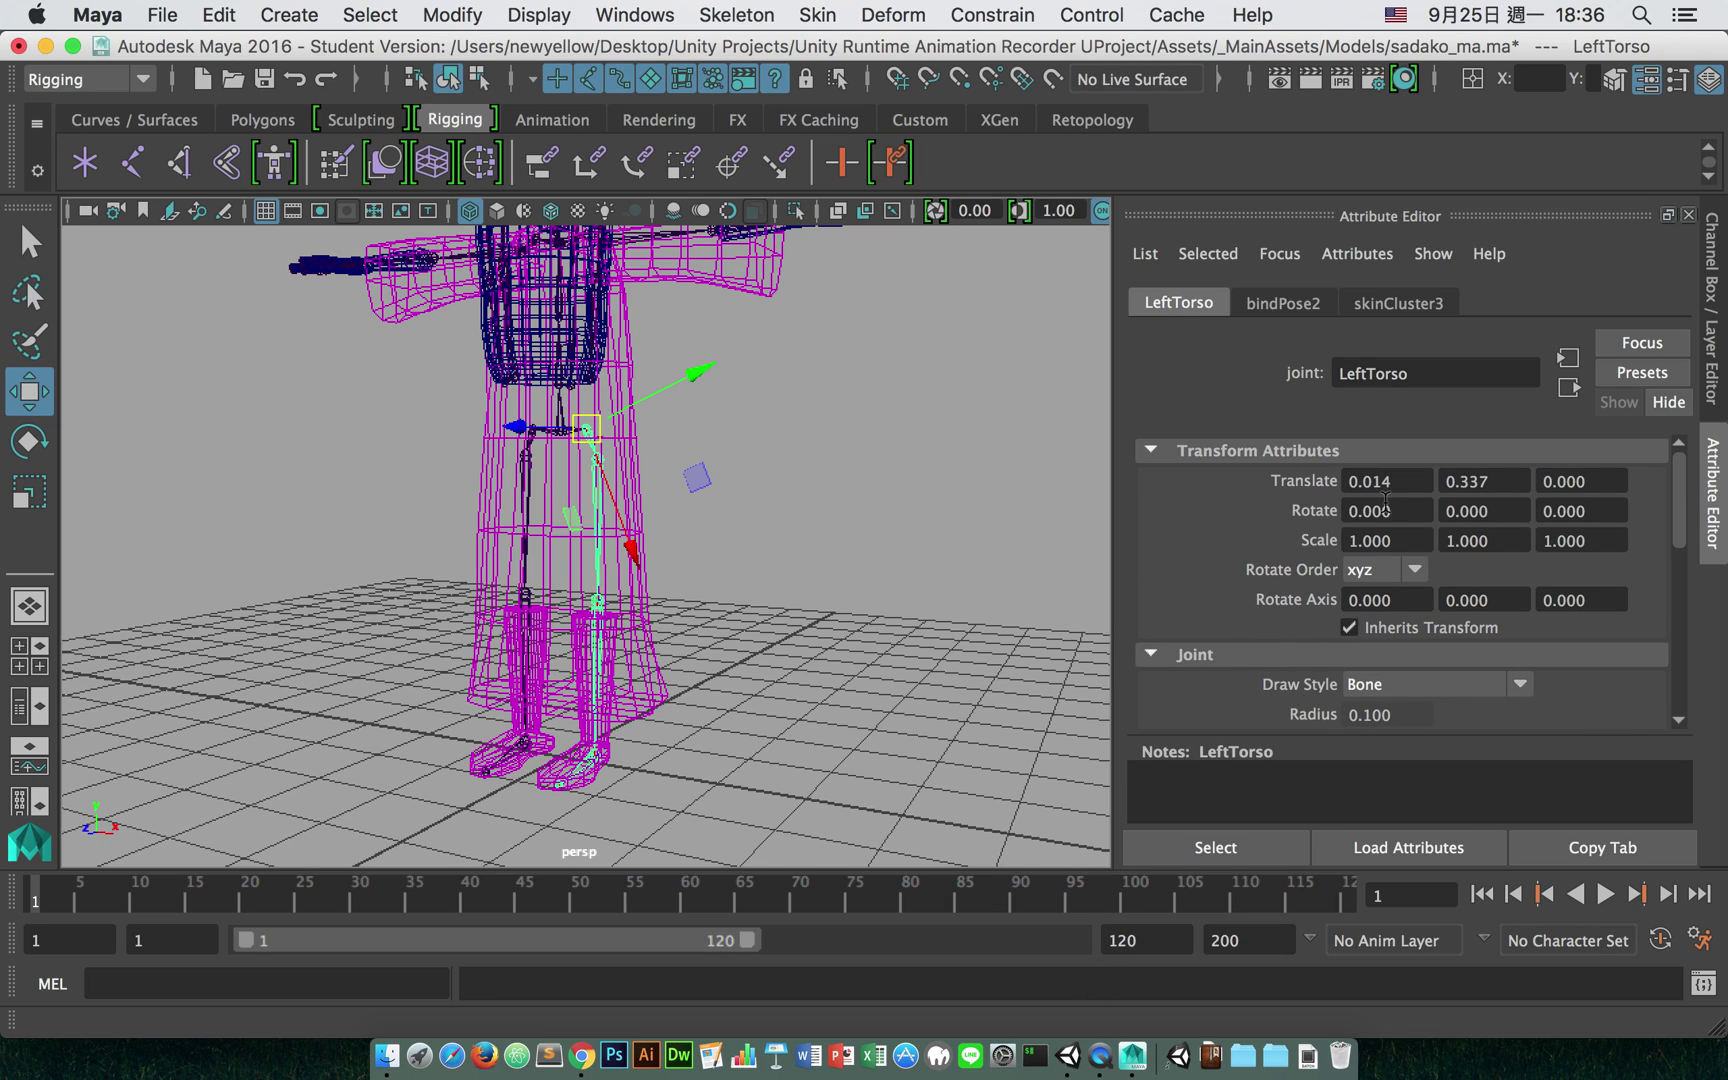
pyautogui.scroll(-4, 1260, 595)
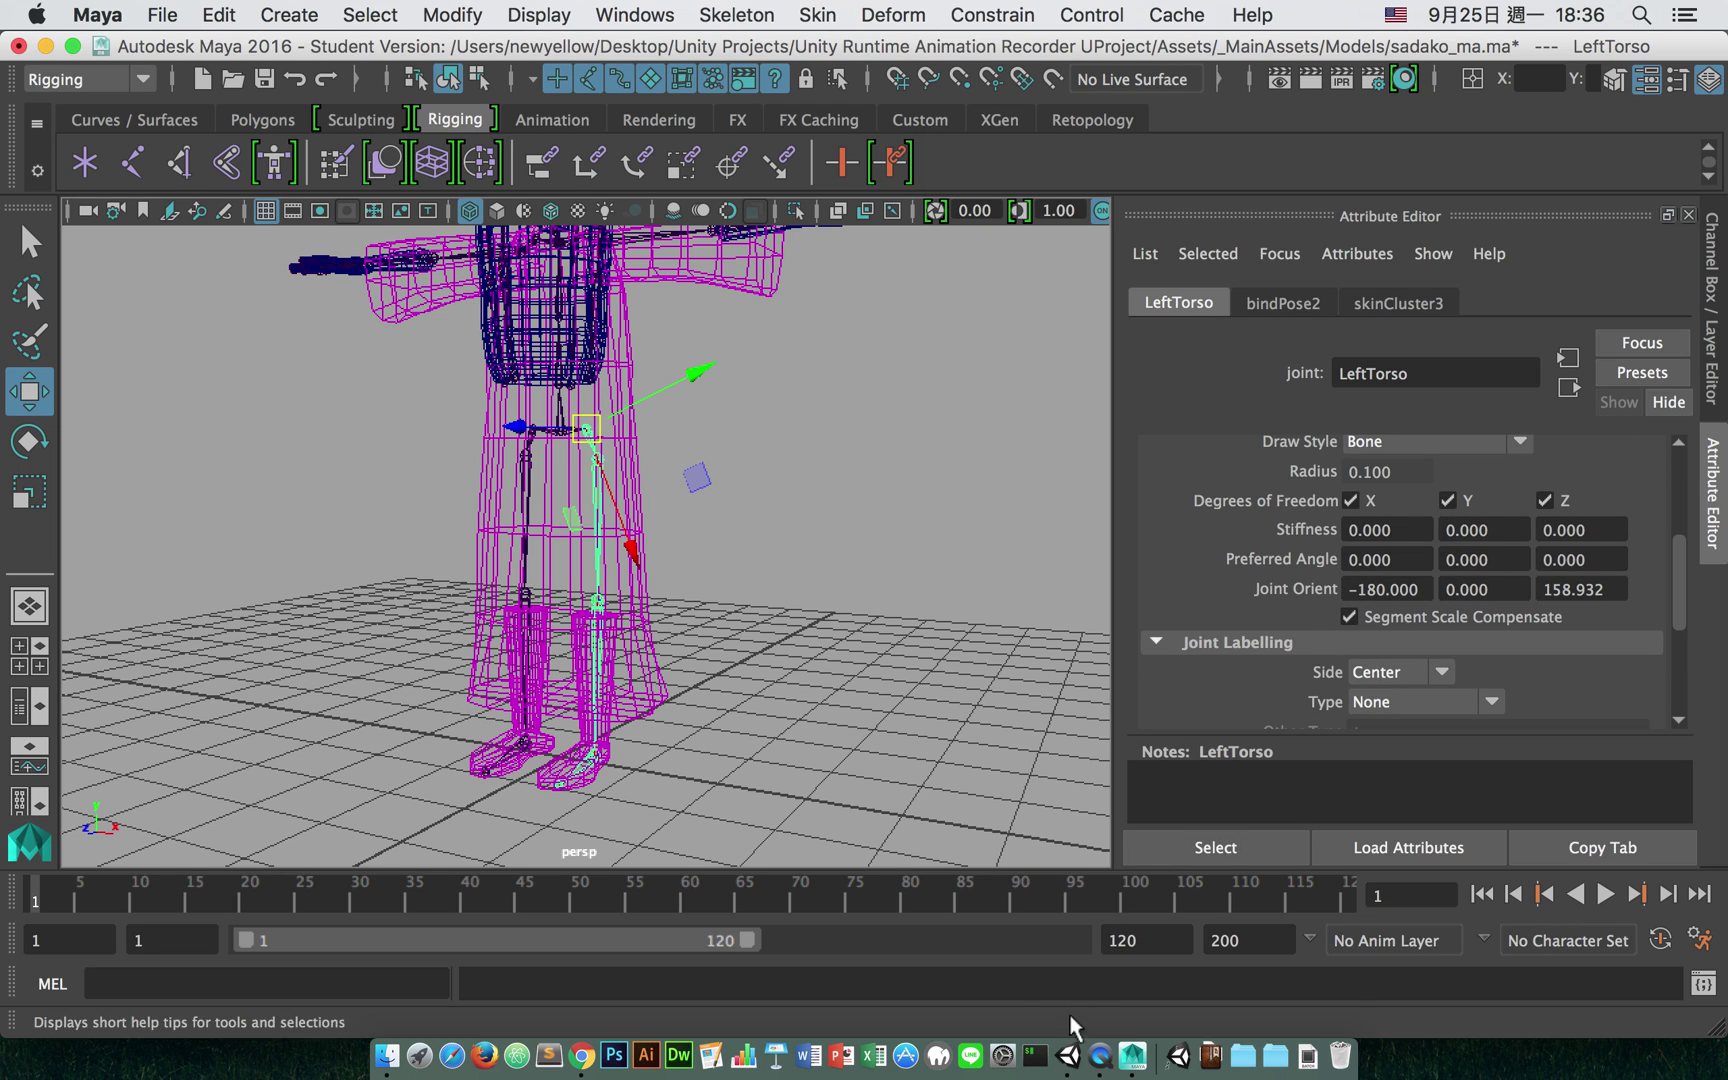
pyautogui.click(1068, 1056)
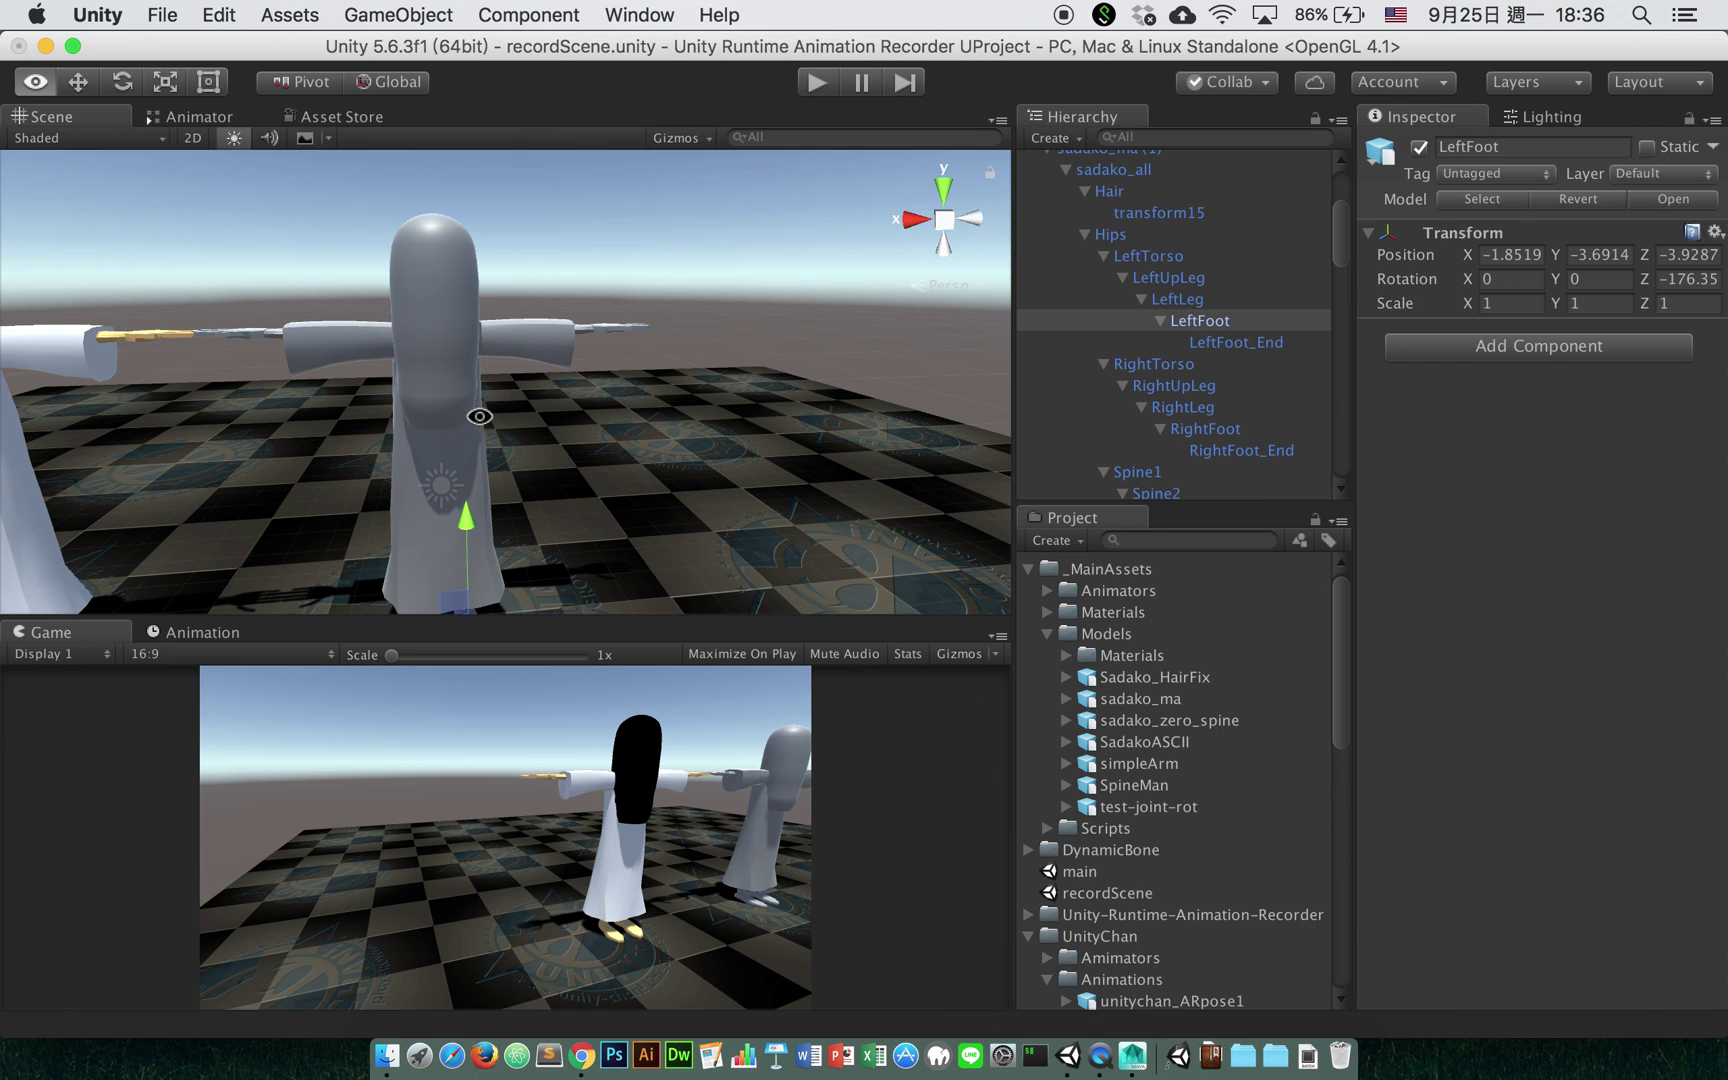
# Step: In Unity, select LeftTorso and read its Inspector rotation 0, -180, -21.068
pyautogui.keyDown('alt'); pyautogui.moveTo(478, 413); pyautogui.dragTo(598, 401); pyautogui.keyUp('alt')
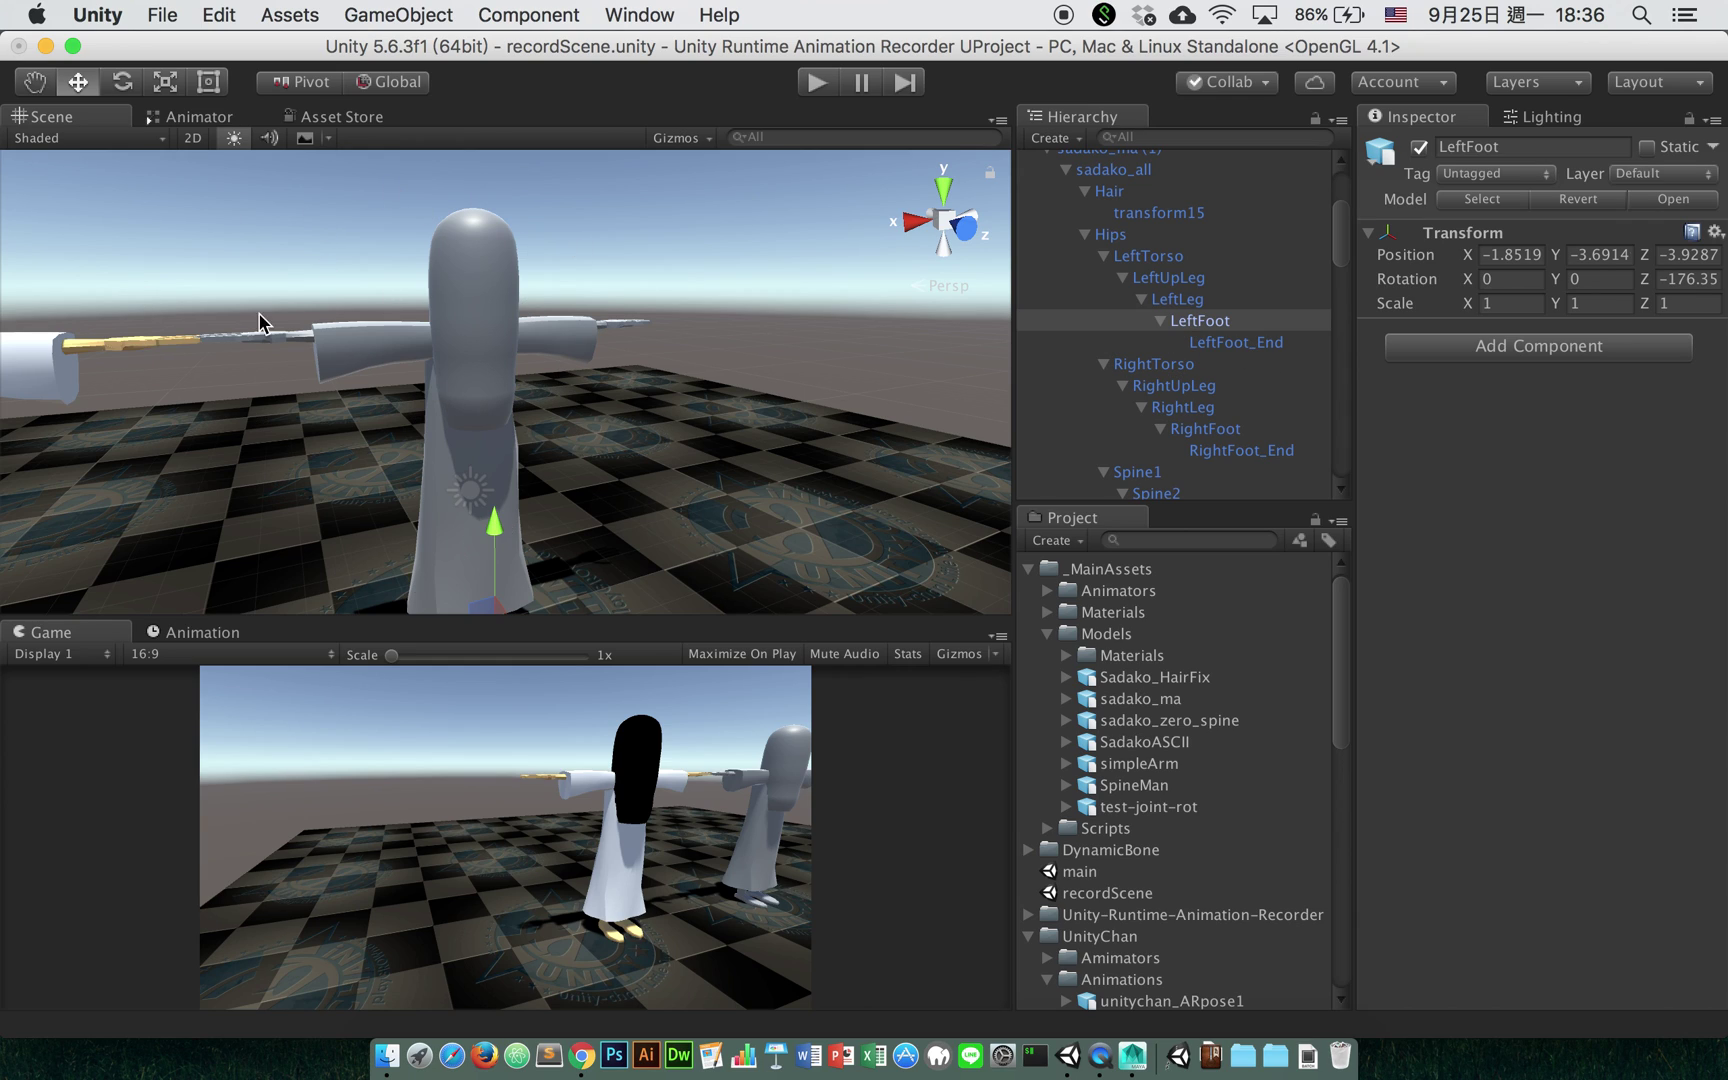
pyautogui.click(1512, 279)
pyautogui.click(1150, 260)
pyautogui.click(1517, 277)
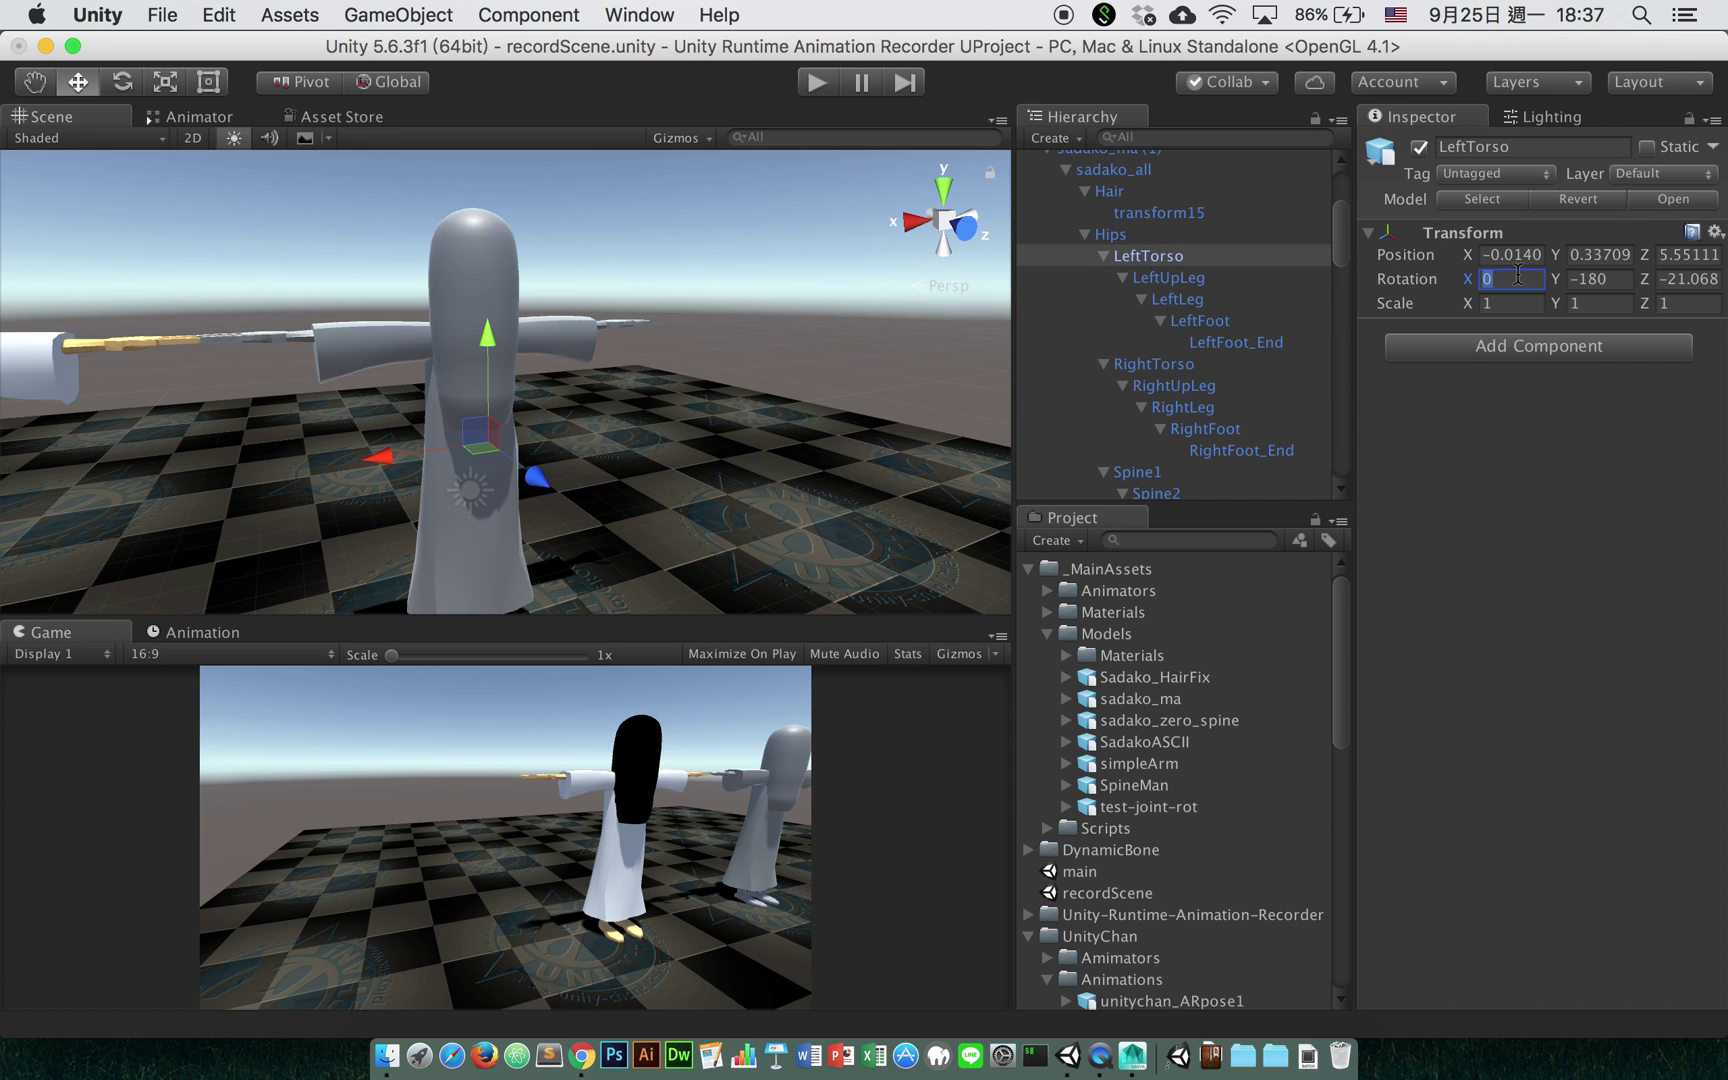
pyautogui.press('Tab')
pyautogui.press('Tab')
pyautogui.press('super+Tab')
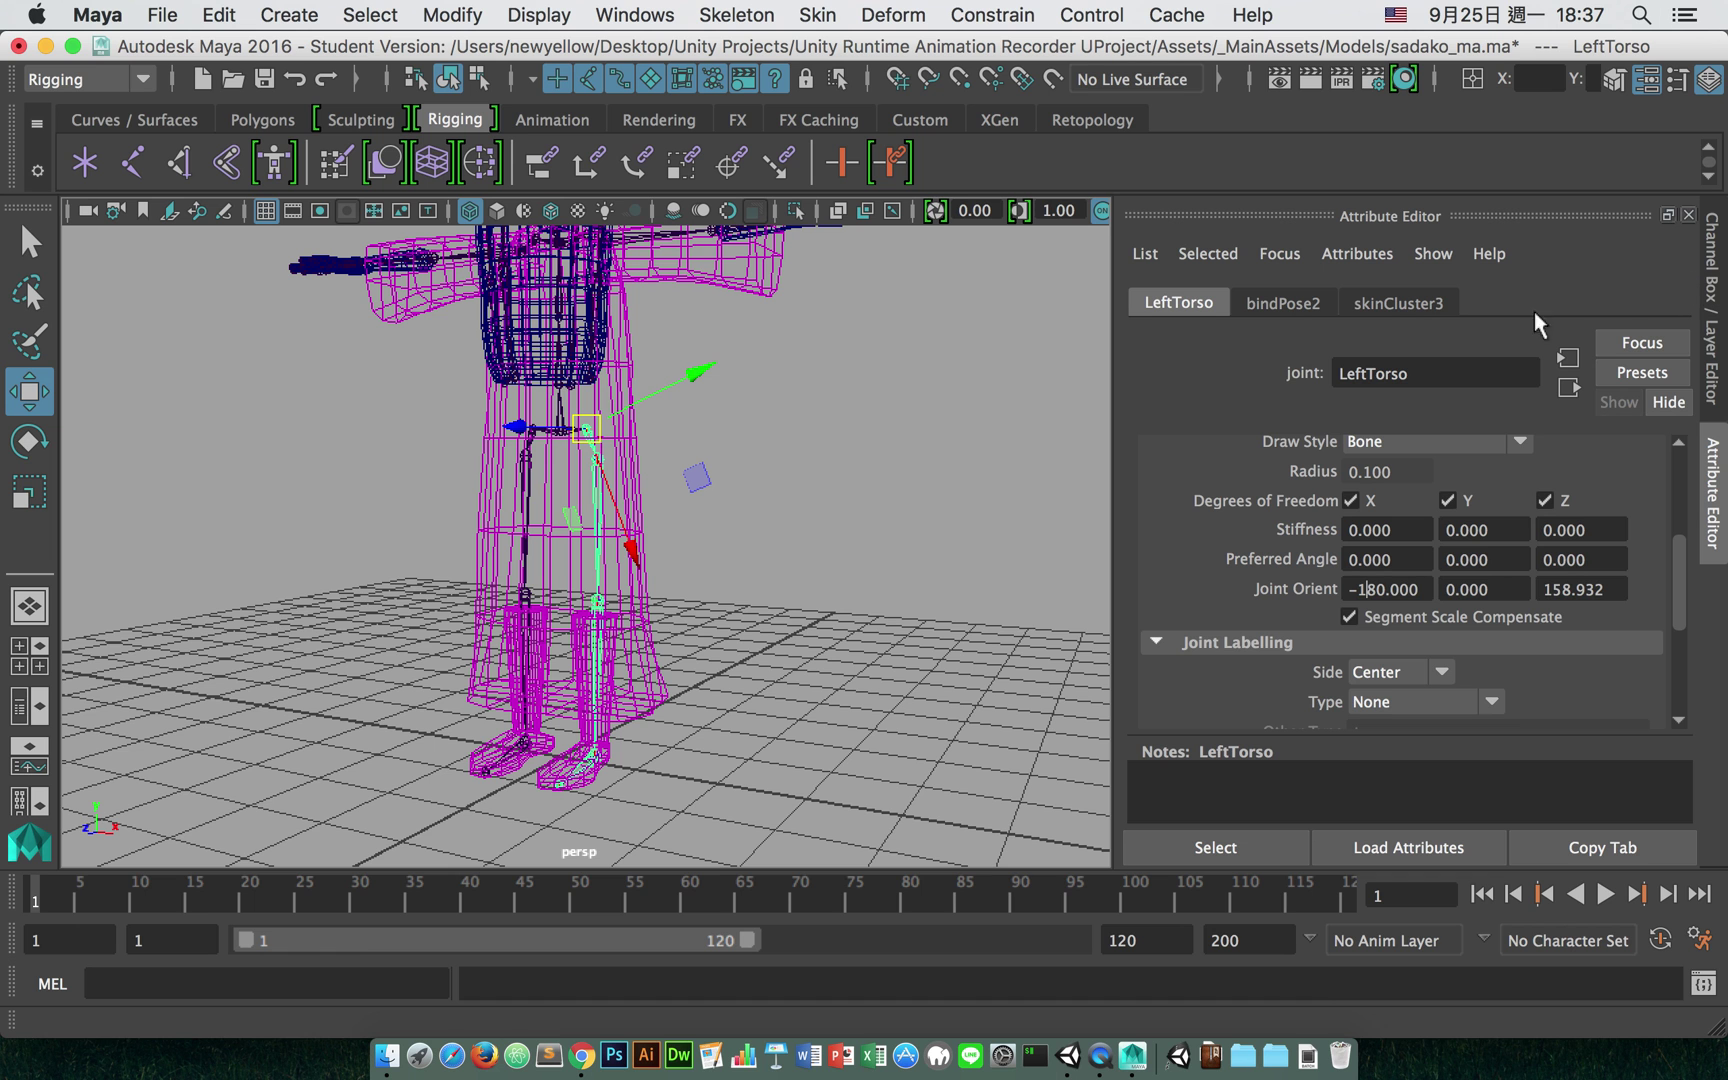
pyautogui.scroll(5, 1367, 593)
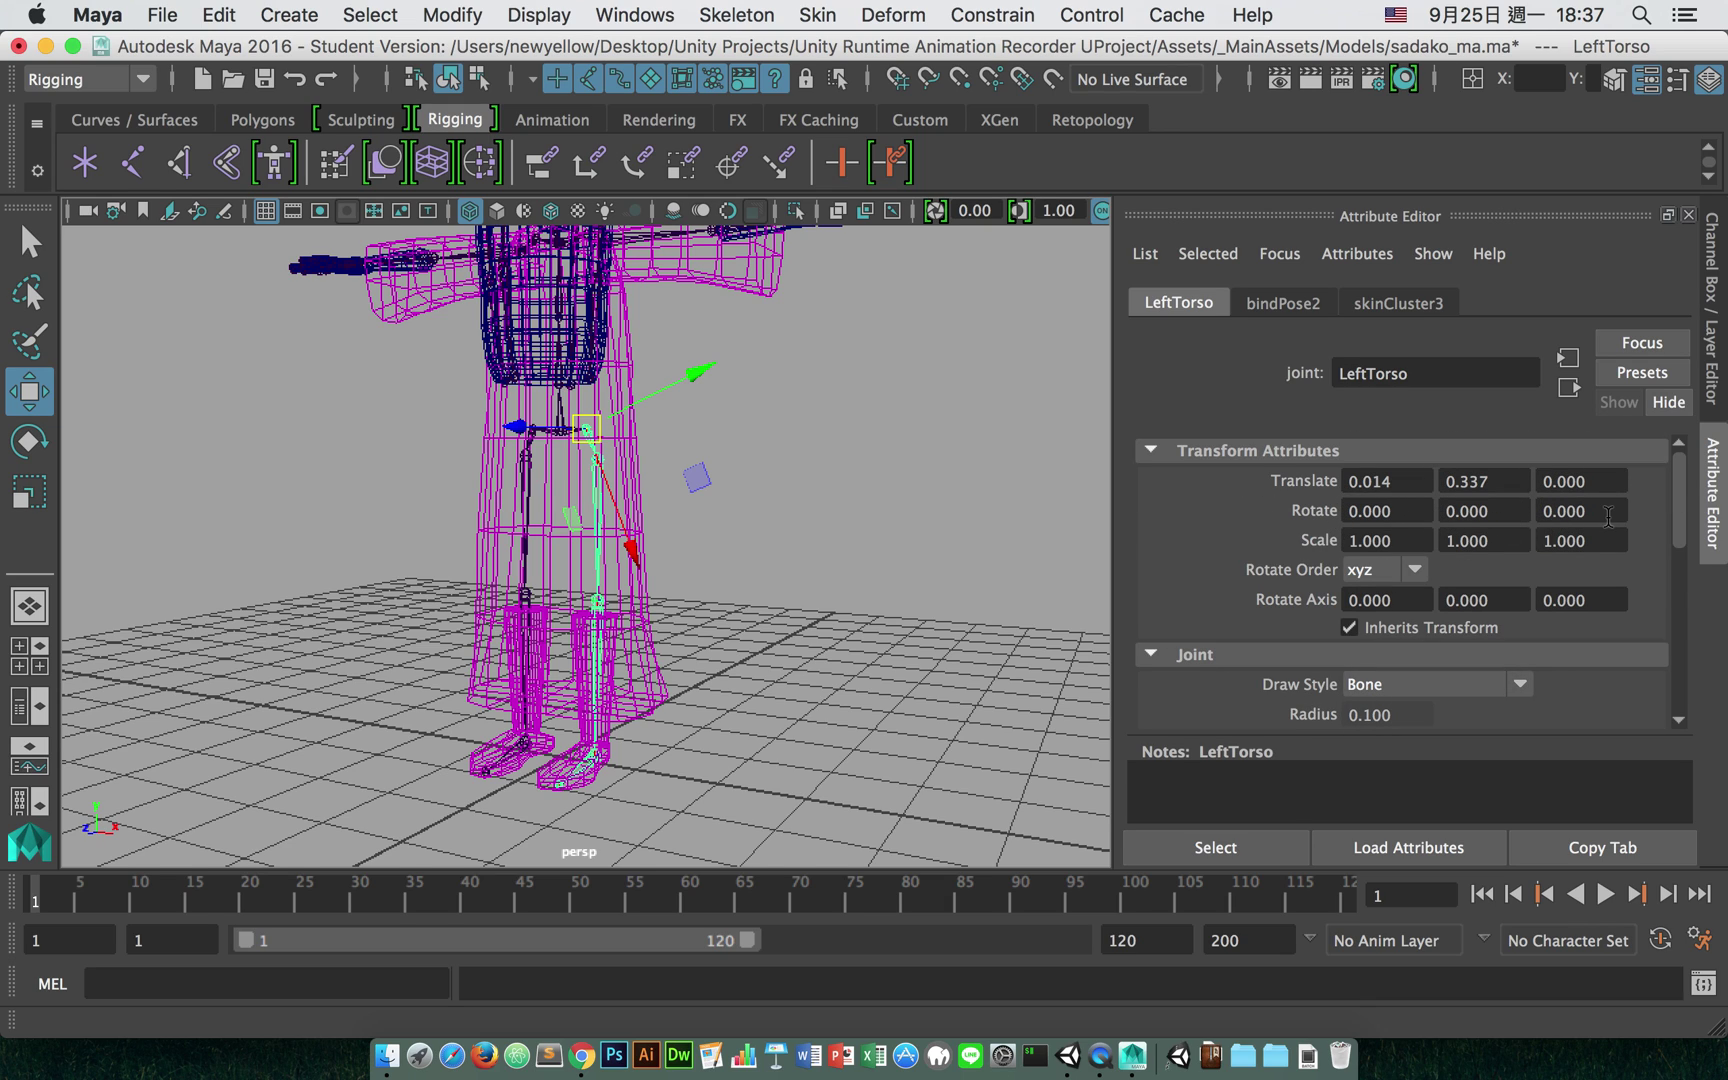
pyautogui.scroll(-5, 1606, 512)
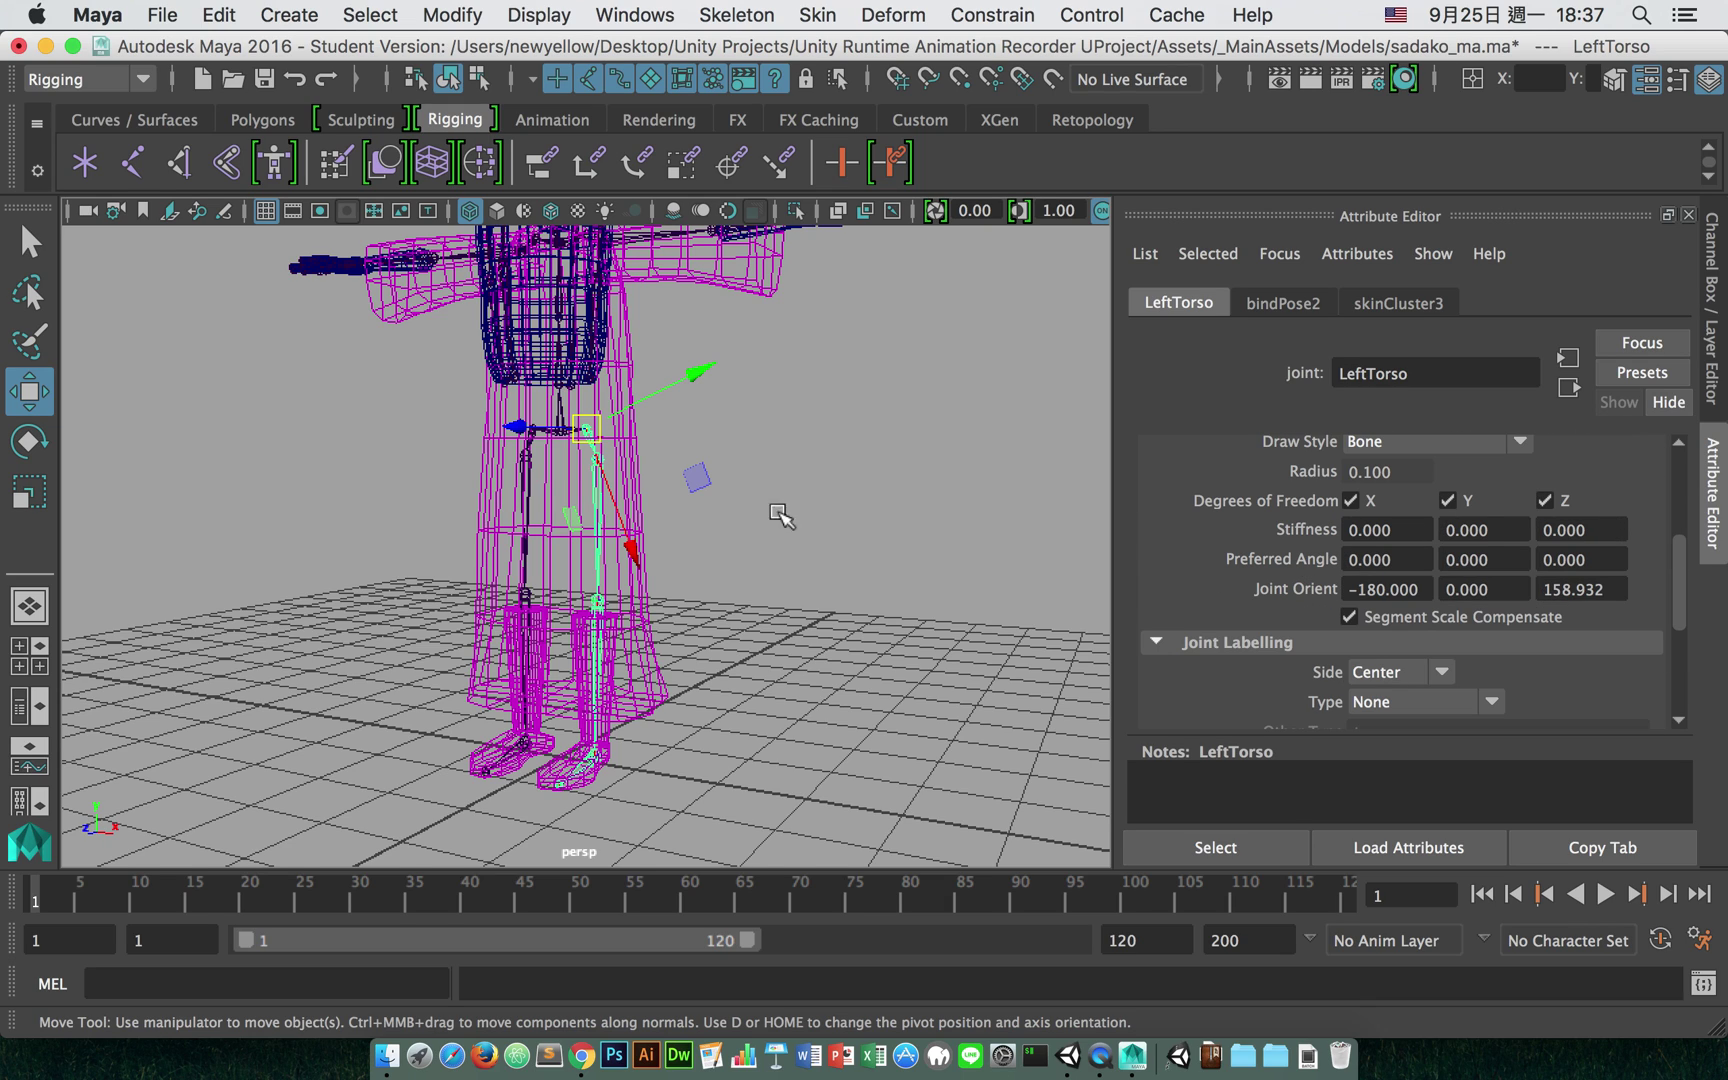
pyautogui.scroll(3, 657, 437)
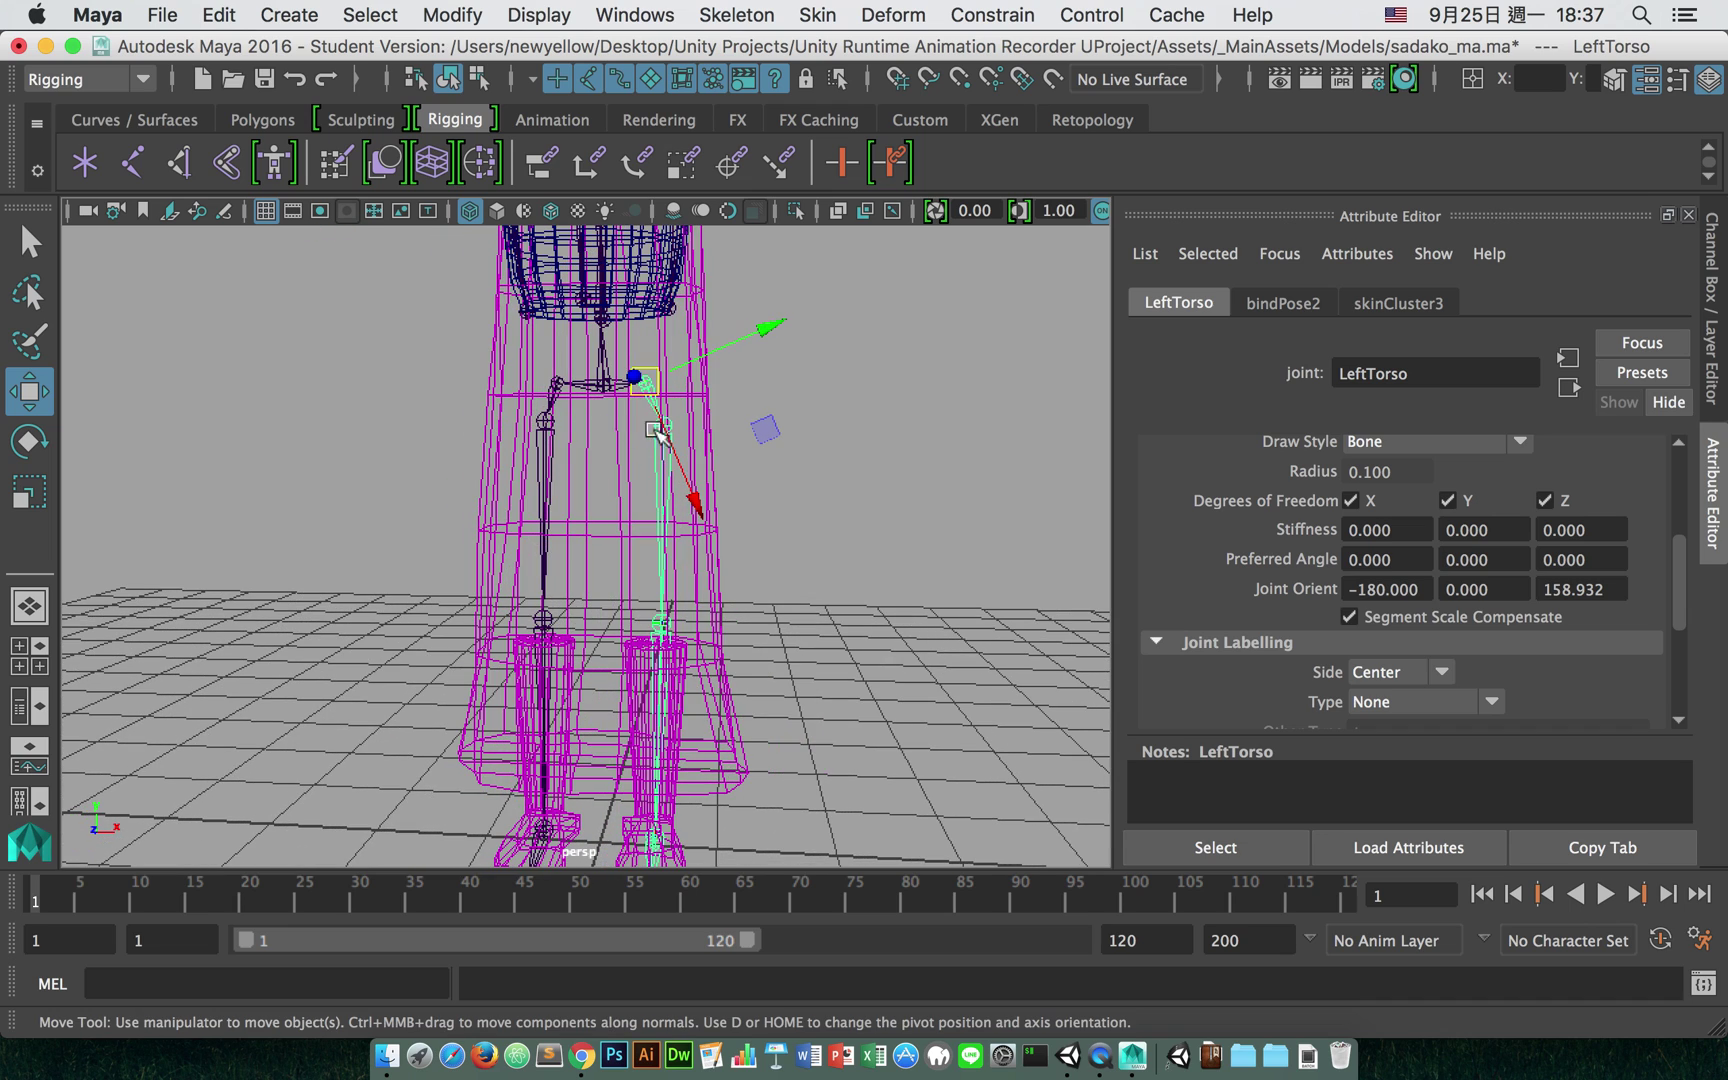
pyautogui.scroll(-3, 727, 422)
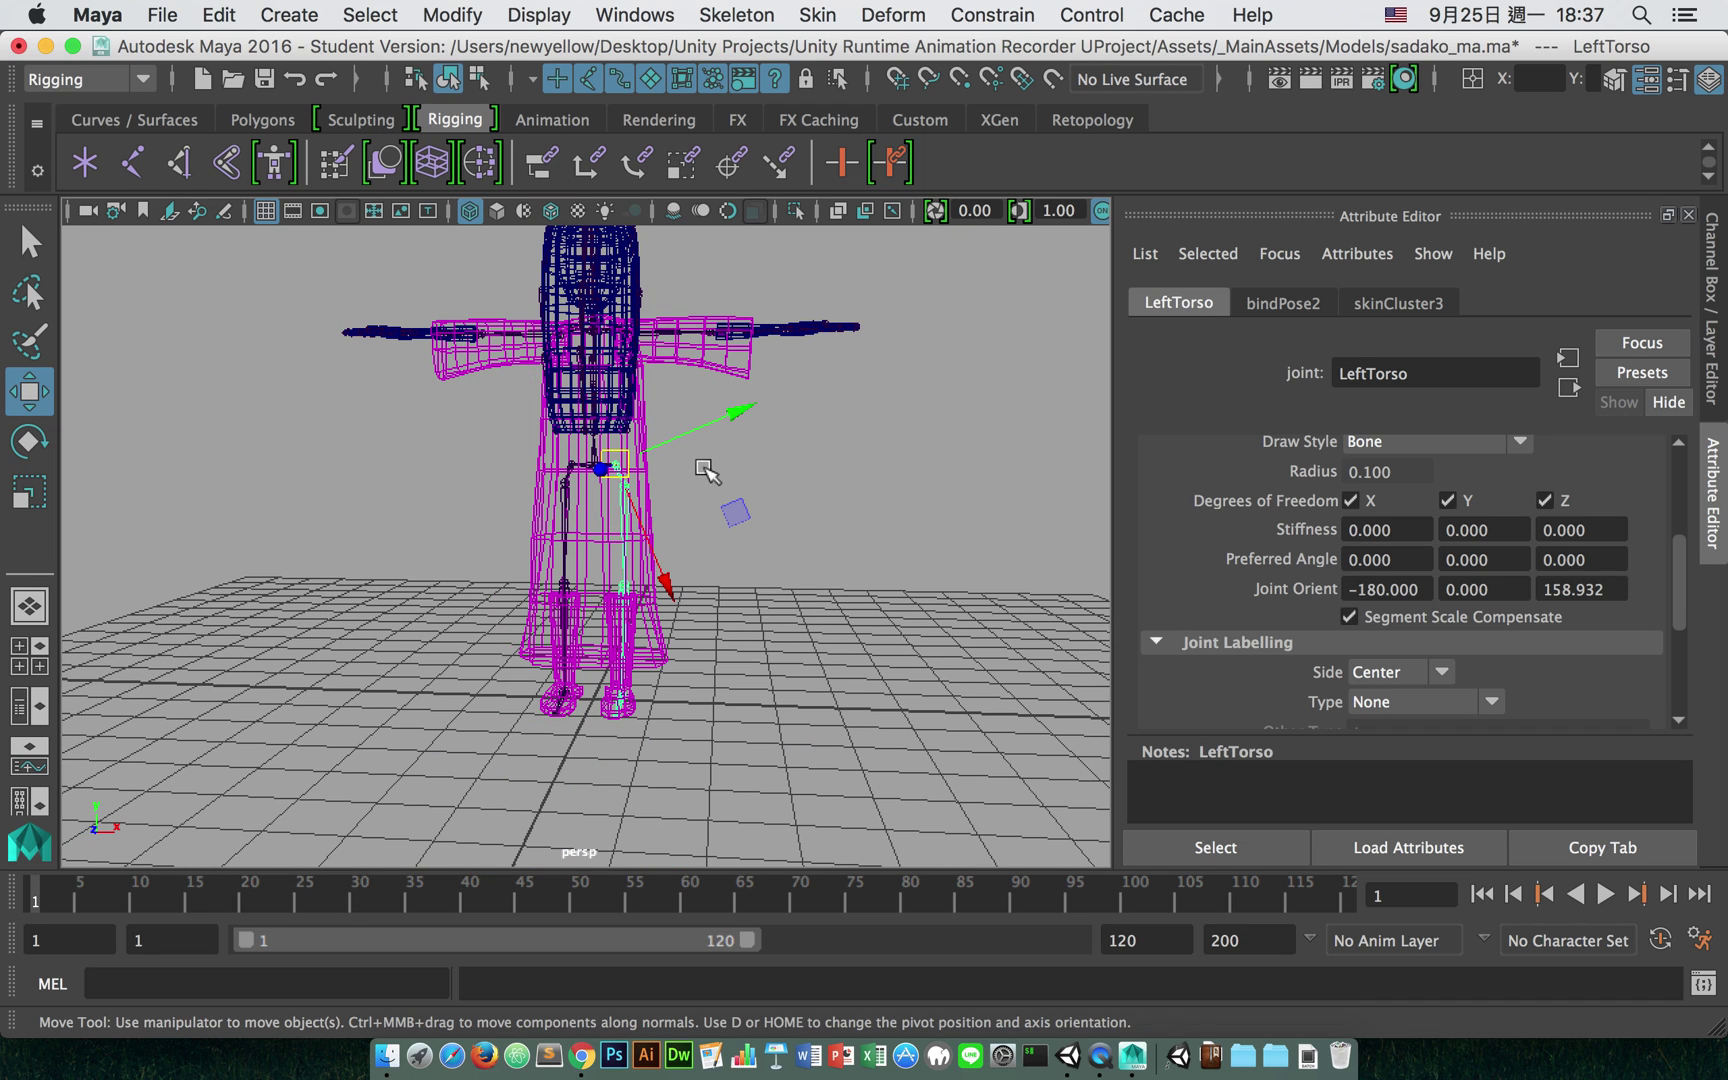
pyautogui.scroll(3, 706, 470)
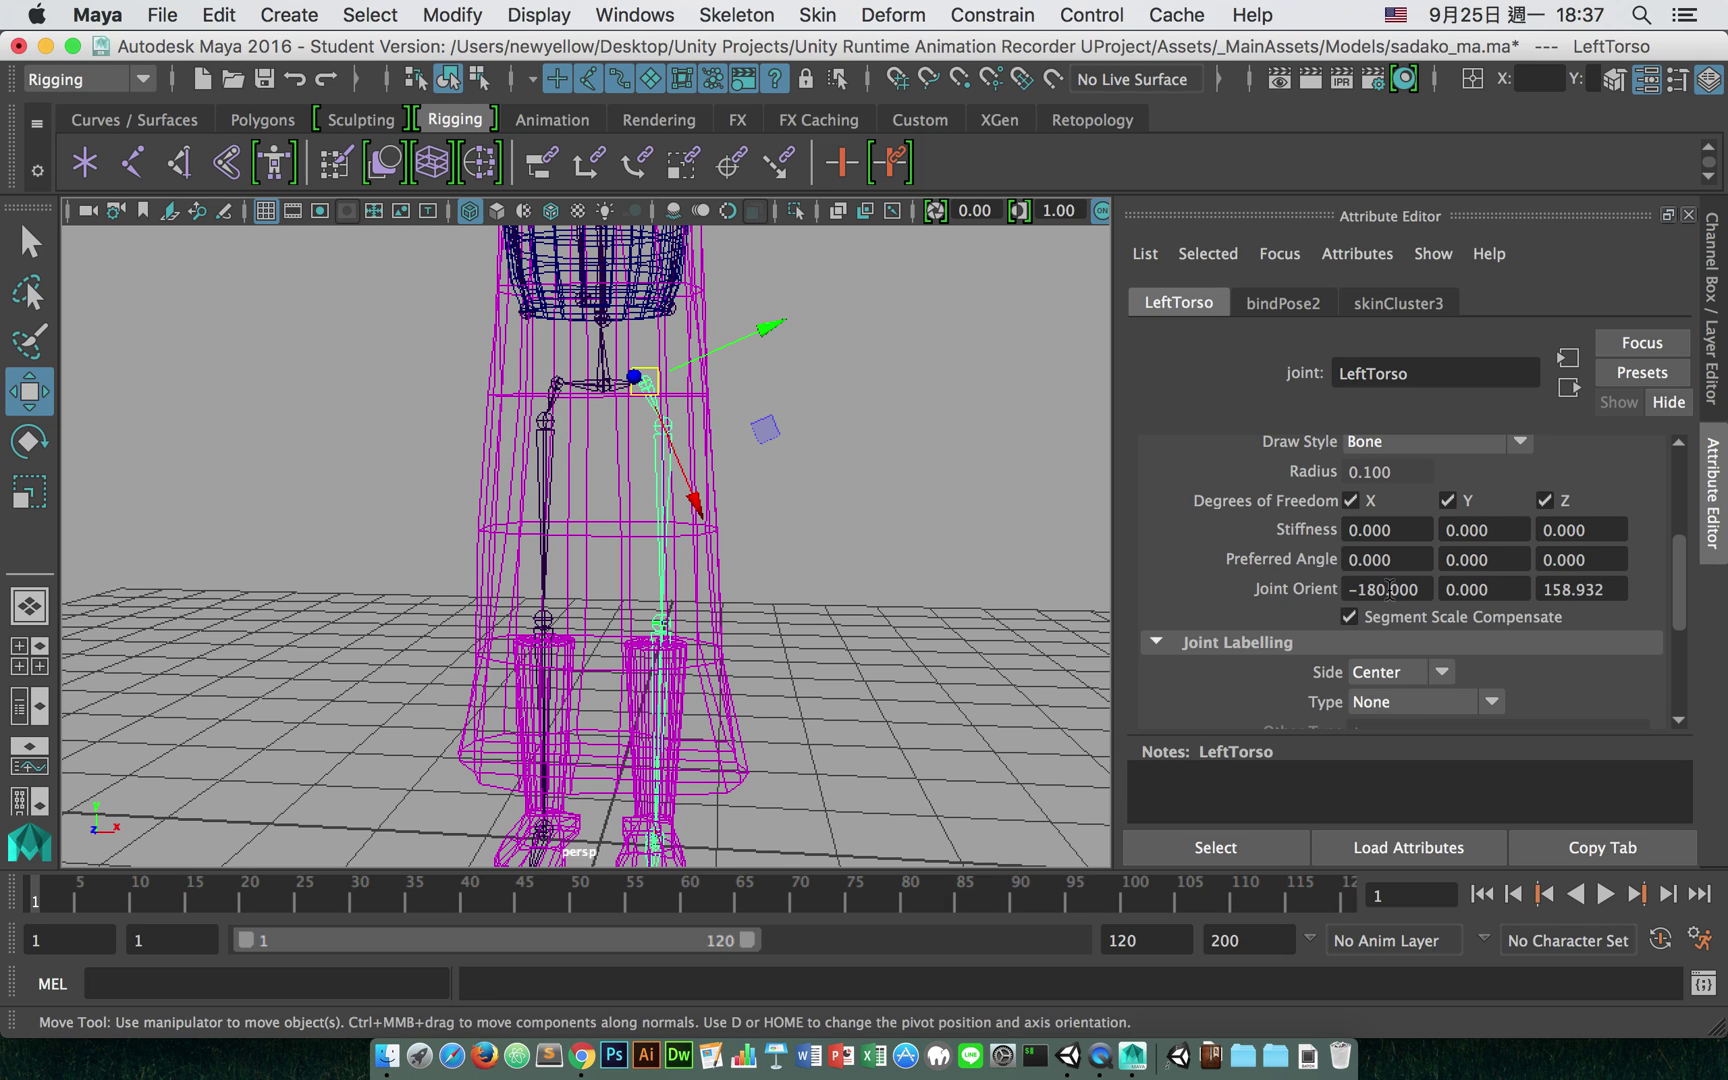
pyautogui.scroll(4, 1420, 591)
pyautogui.scroll(-2, 1300, 586)
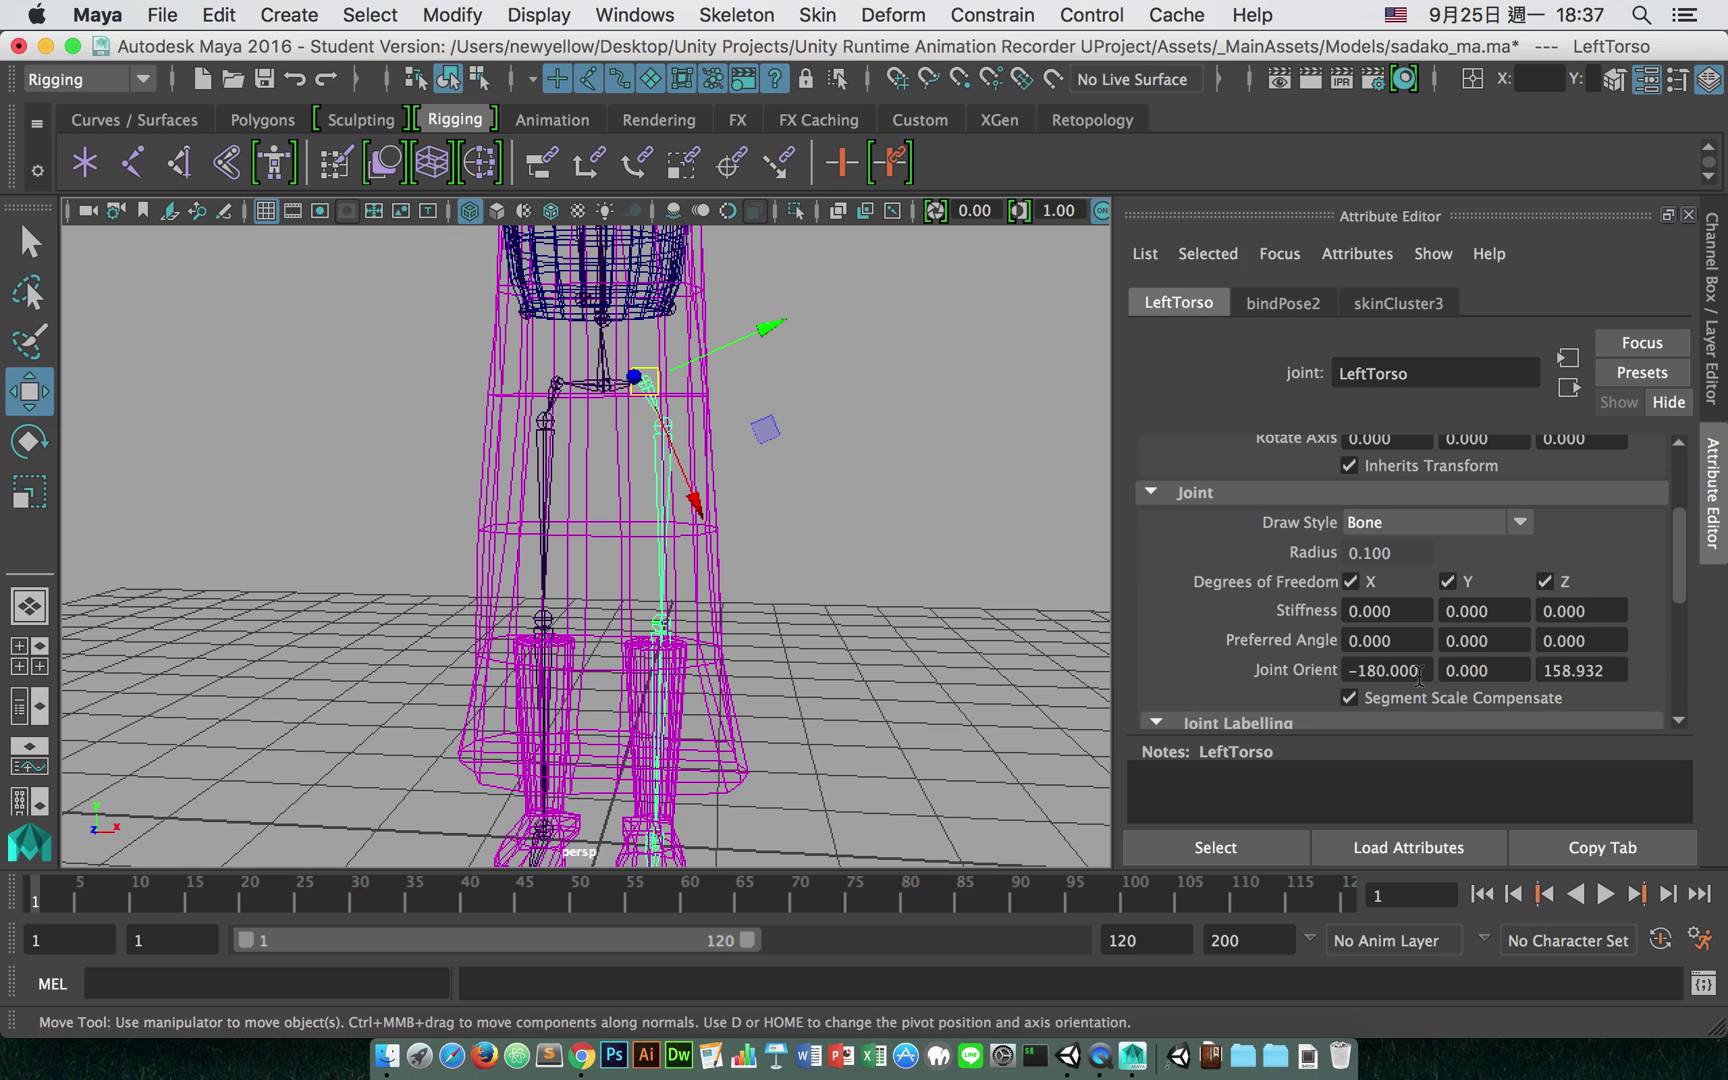
pyautogui.moveTo(1410, 665); pyautogui.dragTo(1347, 670)
pyautogui.press('super+c')
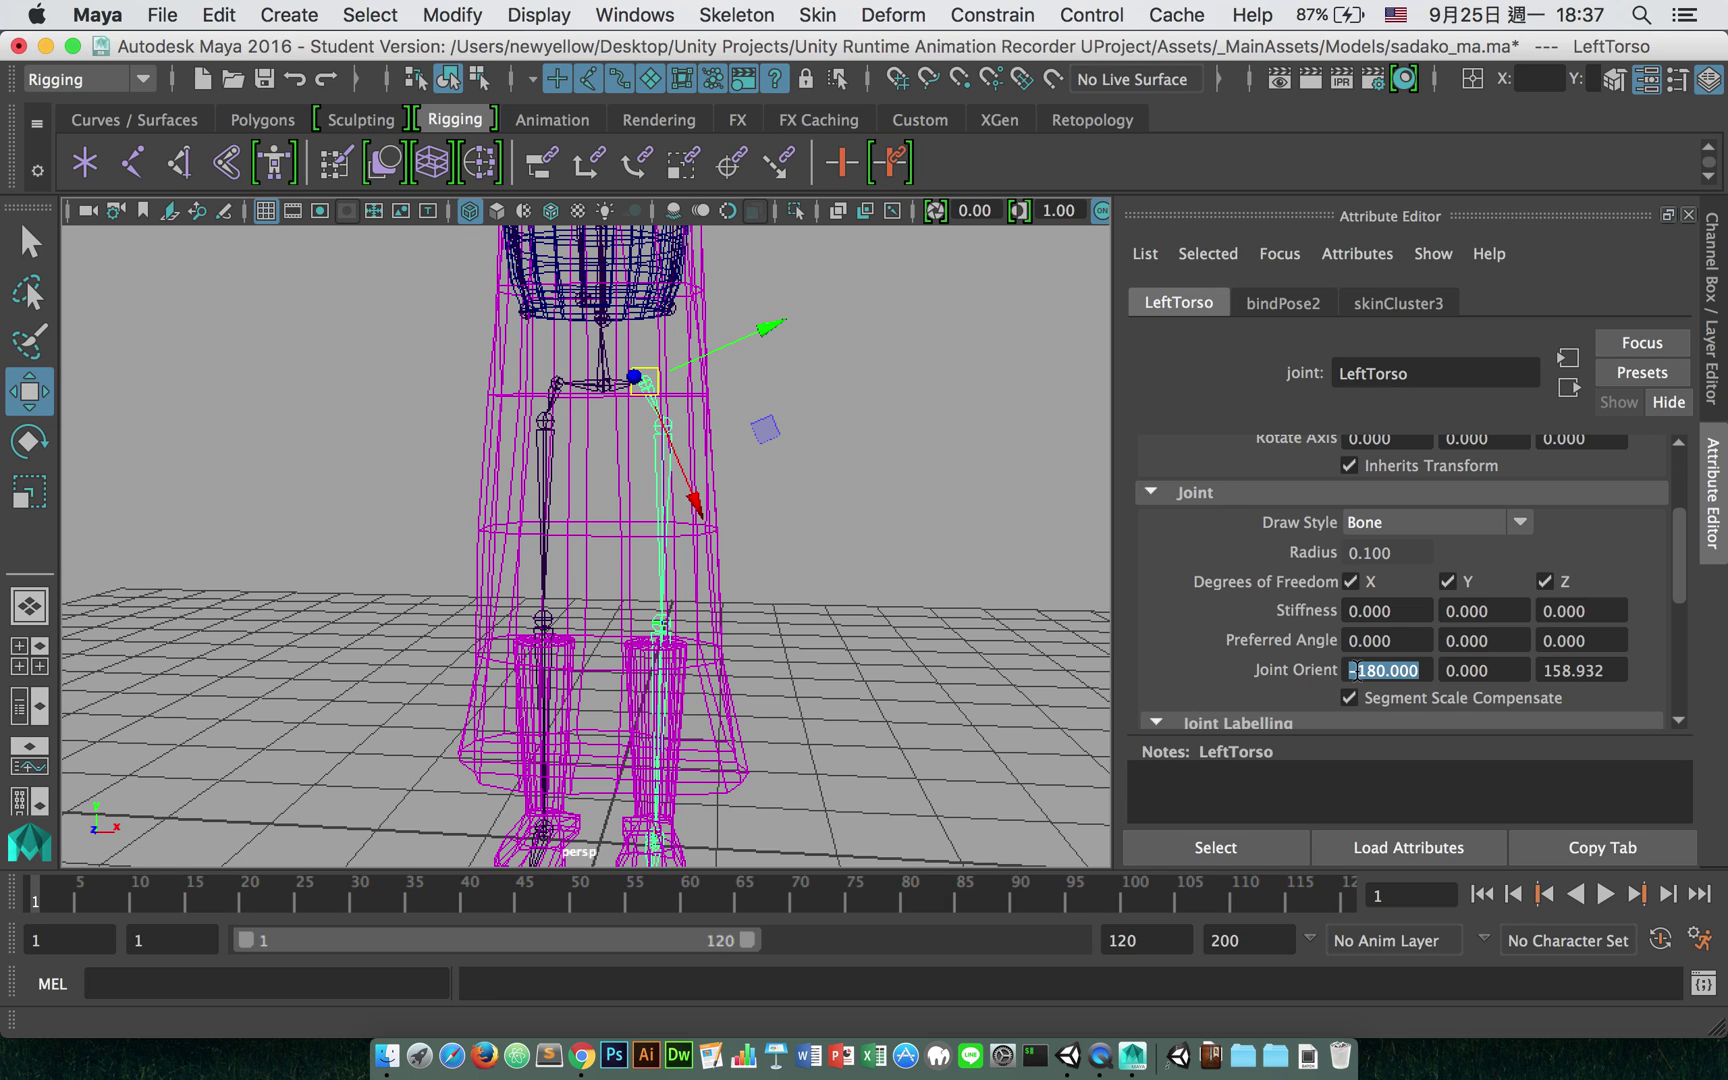
# Step: Commit the new Joint Orient X value and put -180 into LeftTorso's Rotate X
pyautogui.write('-90')
pyautogui.press('Return')
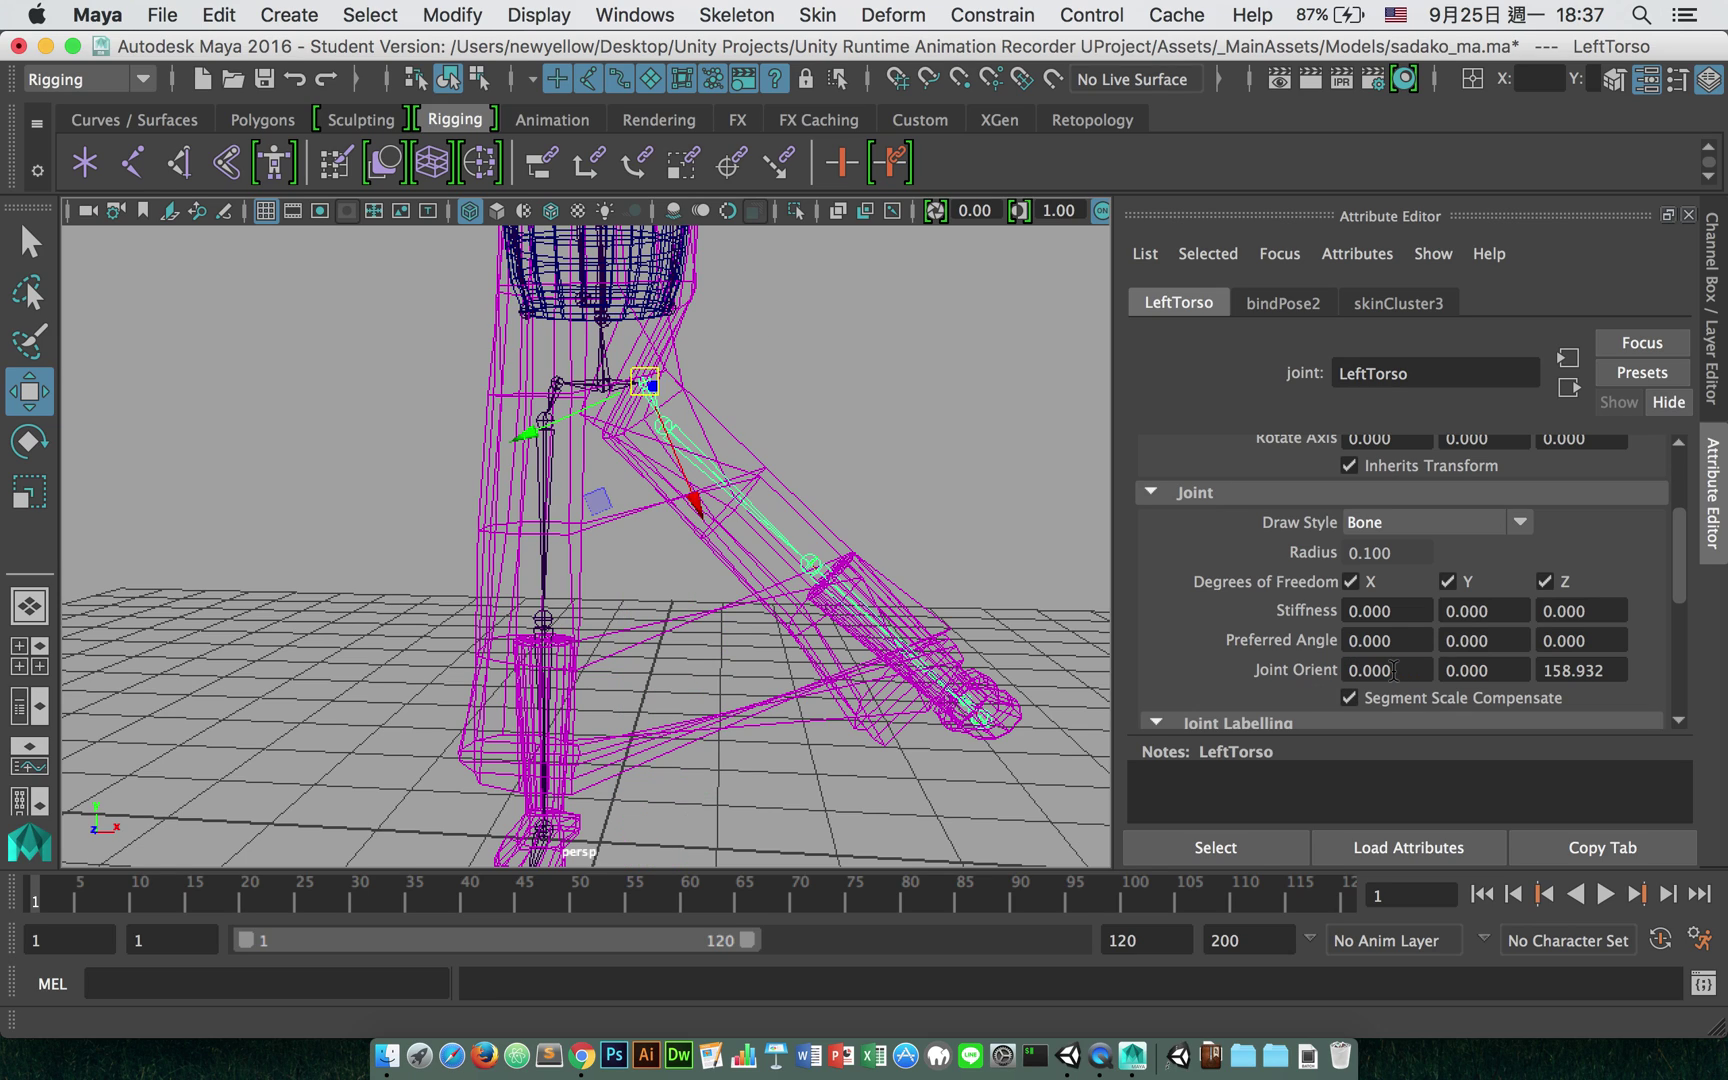
pyautogui.scroll(3, 1395, 660)
pyautogui.click(1396, 507)
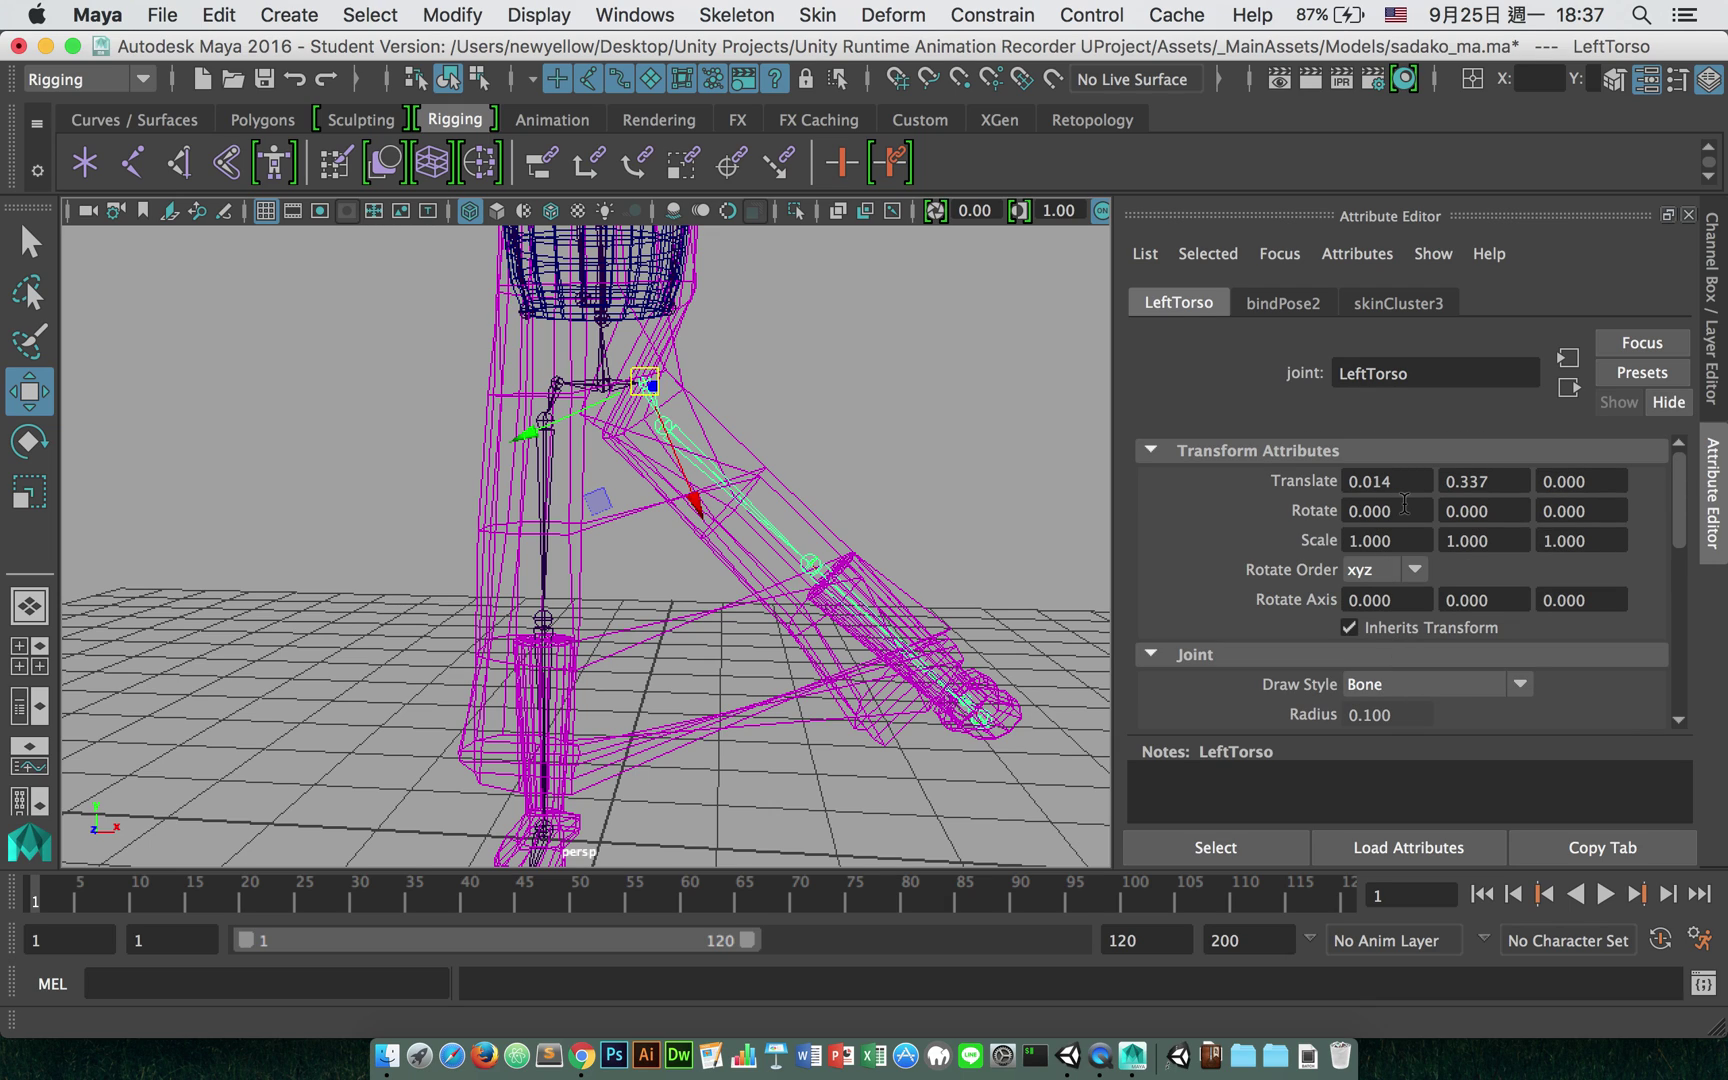
pyautogui.moveTo(1404, 503); pyautogui.dragTo(1297, 521)
pyautogui.press('super+v')
pyautogui.hotkey('ctrl', 'z')
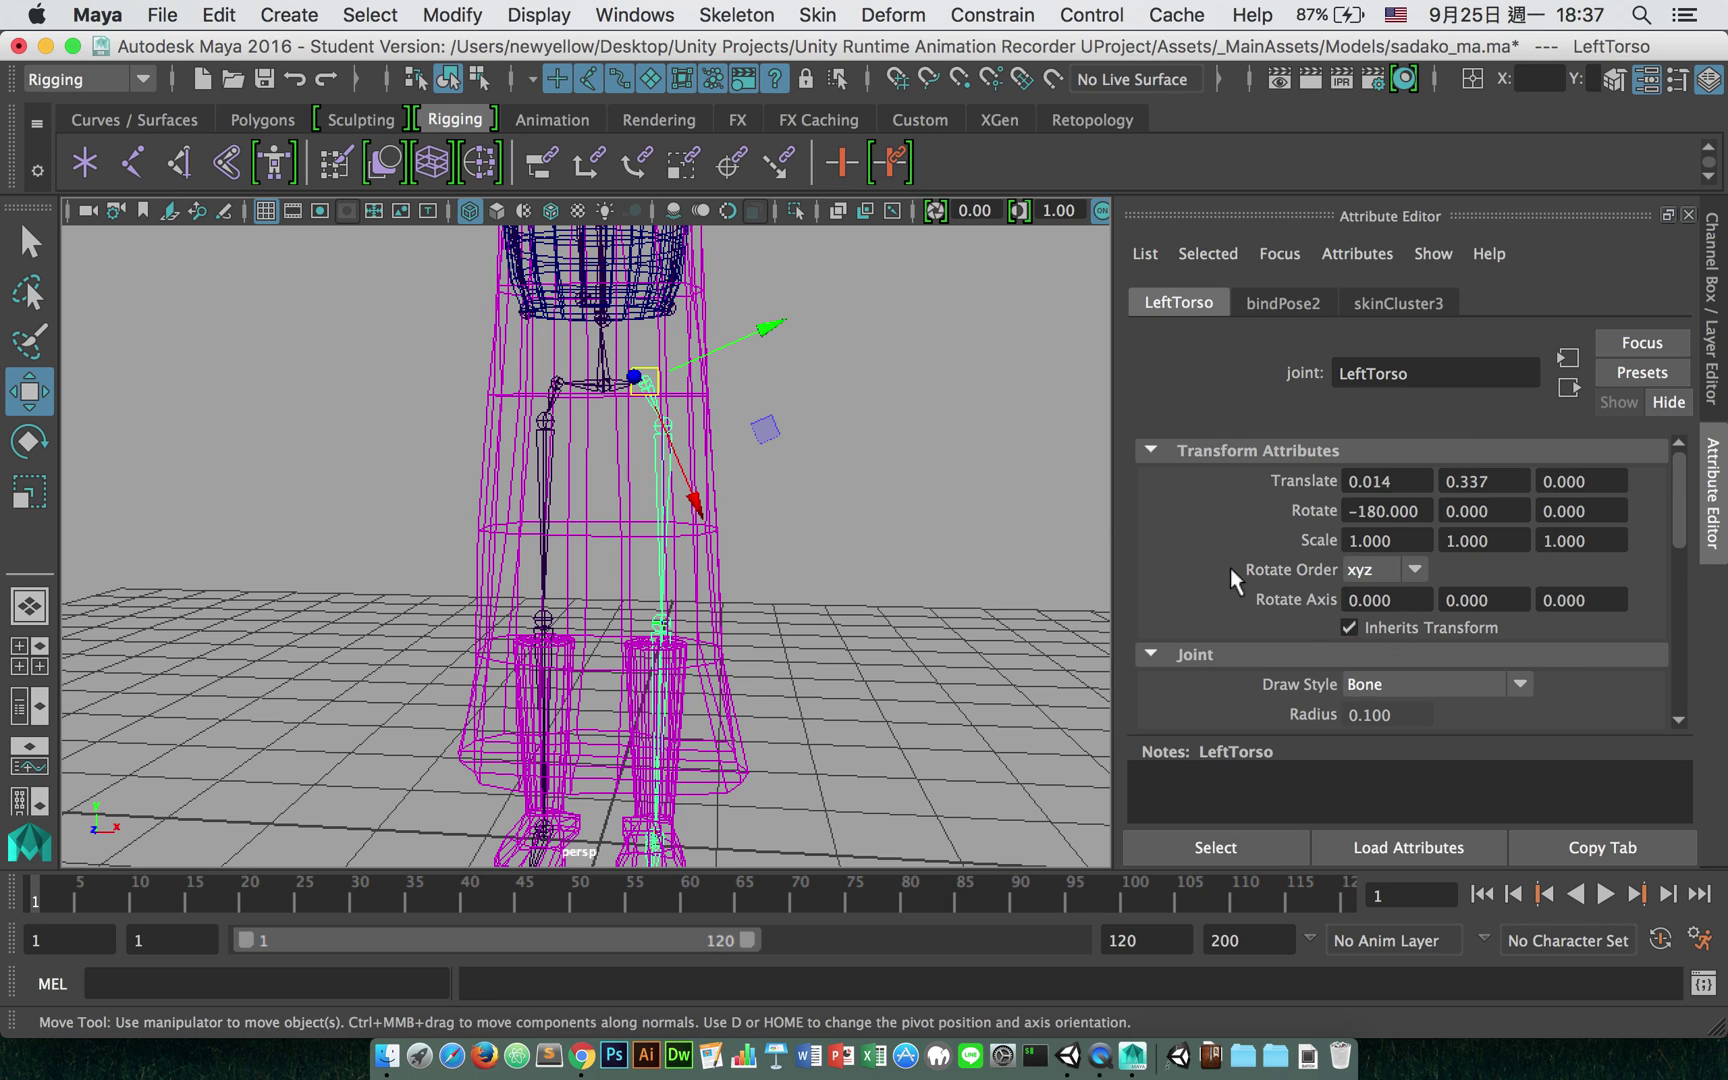
# Step: Zero LeftTorso's Joint Orient Z and enter 158.932 as its Rotate Z
pyautogui.scroll(-3, 1237, 583)
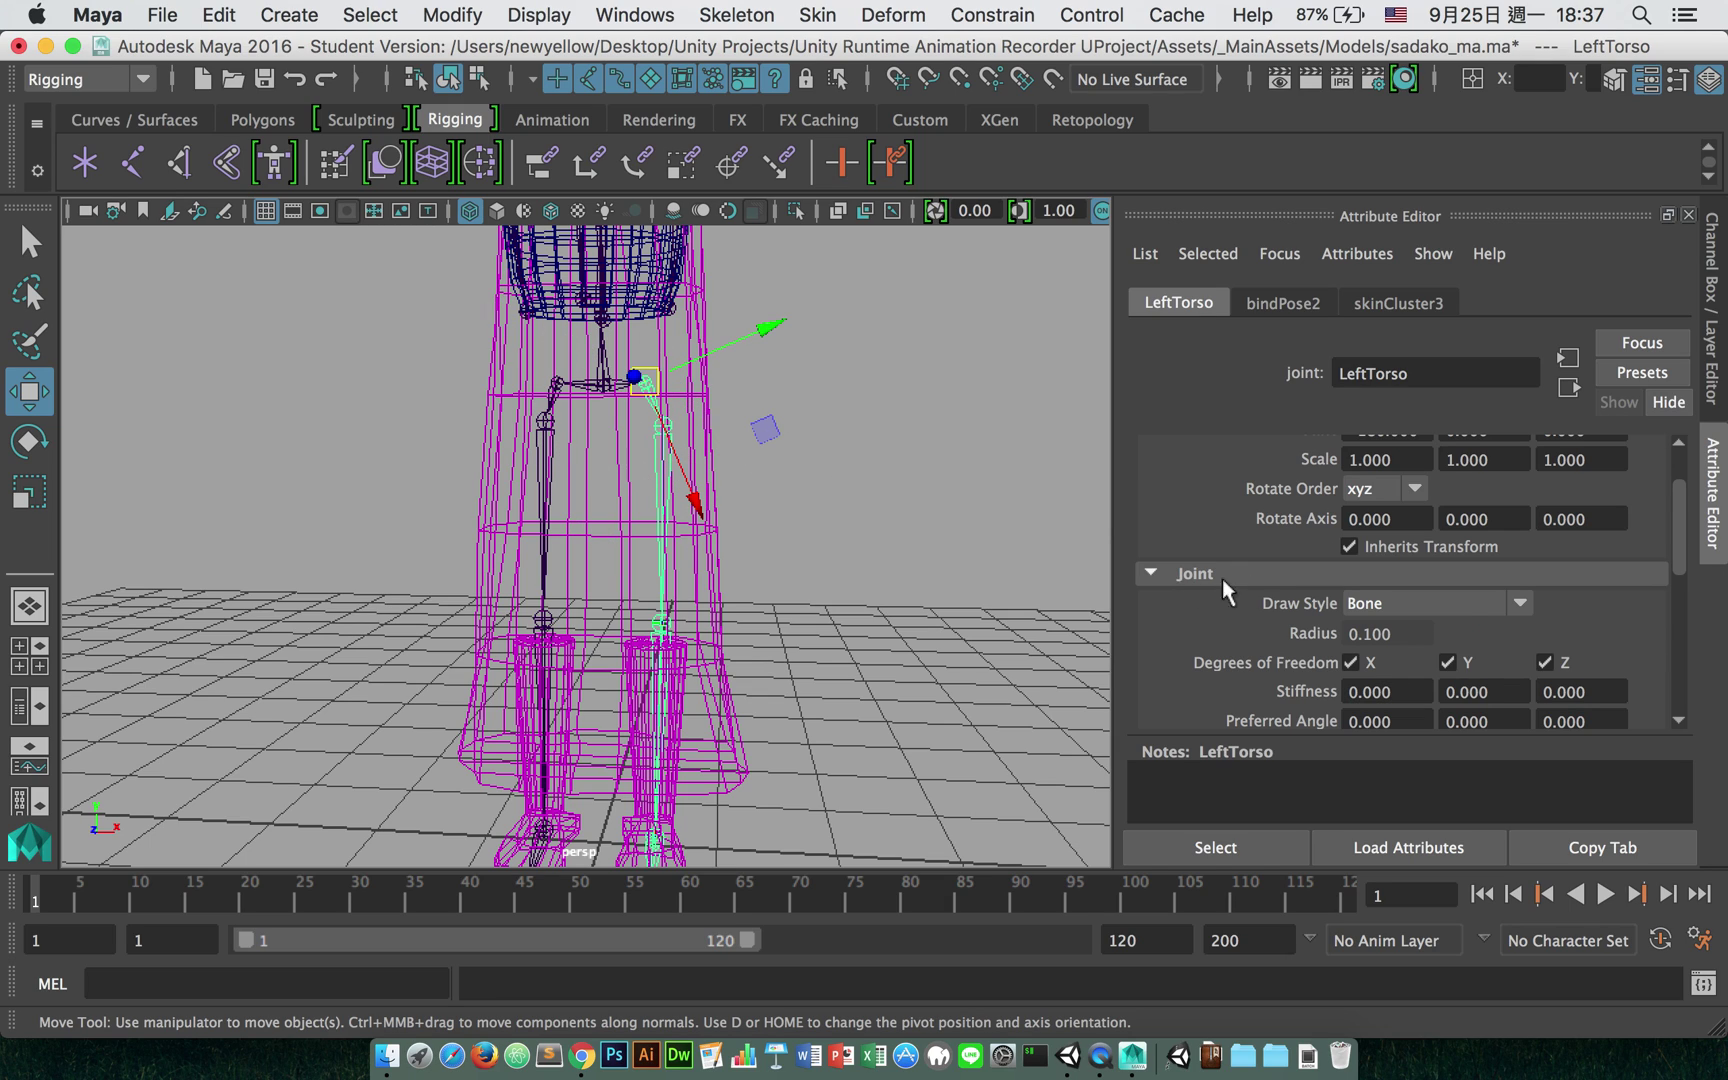
pyautogui.scroll(-5, 1226, 590)
pyautogui.click(1618, 589)
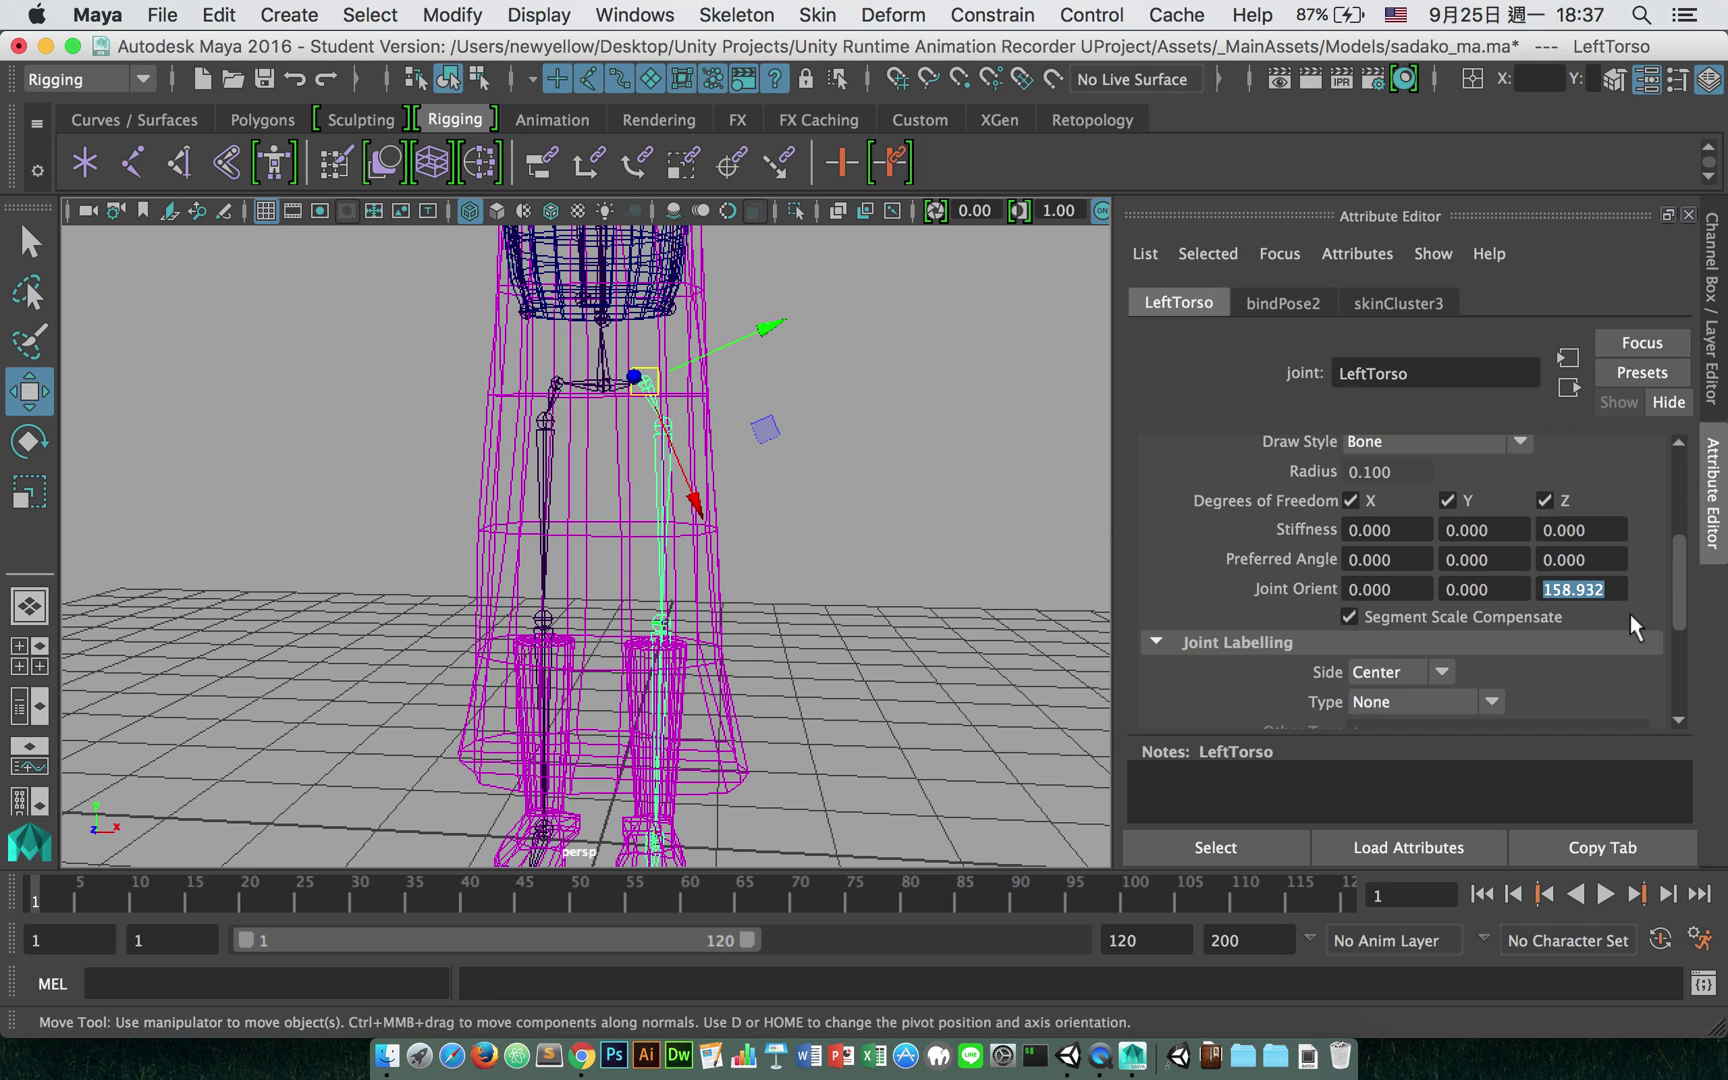
pyautogui.write('0')
pyautogui.press('Return')
pyautogui.scroll(7, 1610, 585)
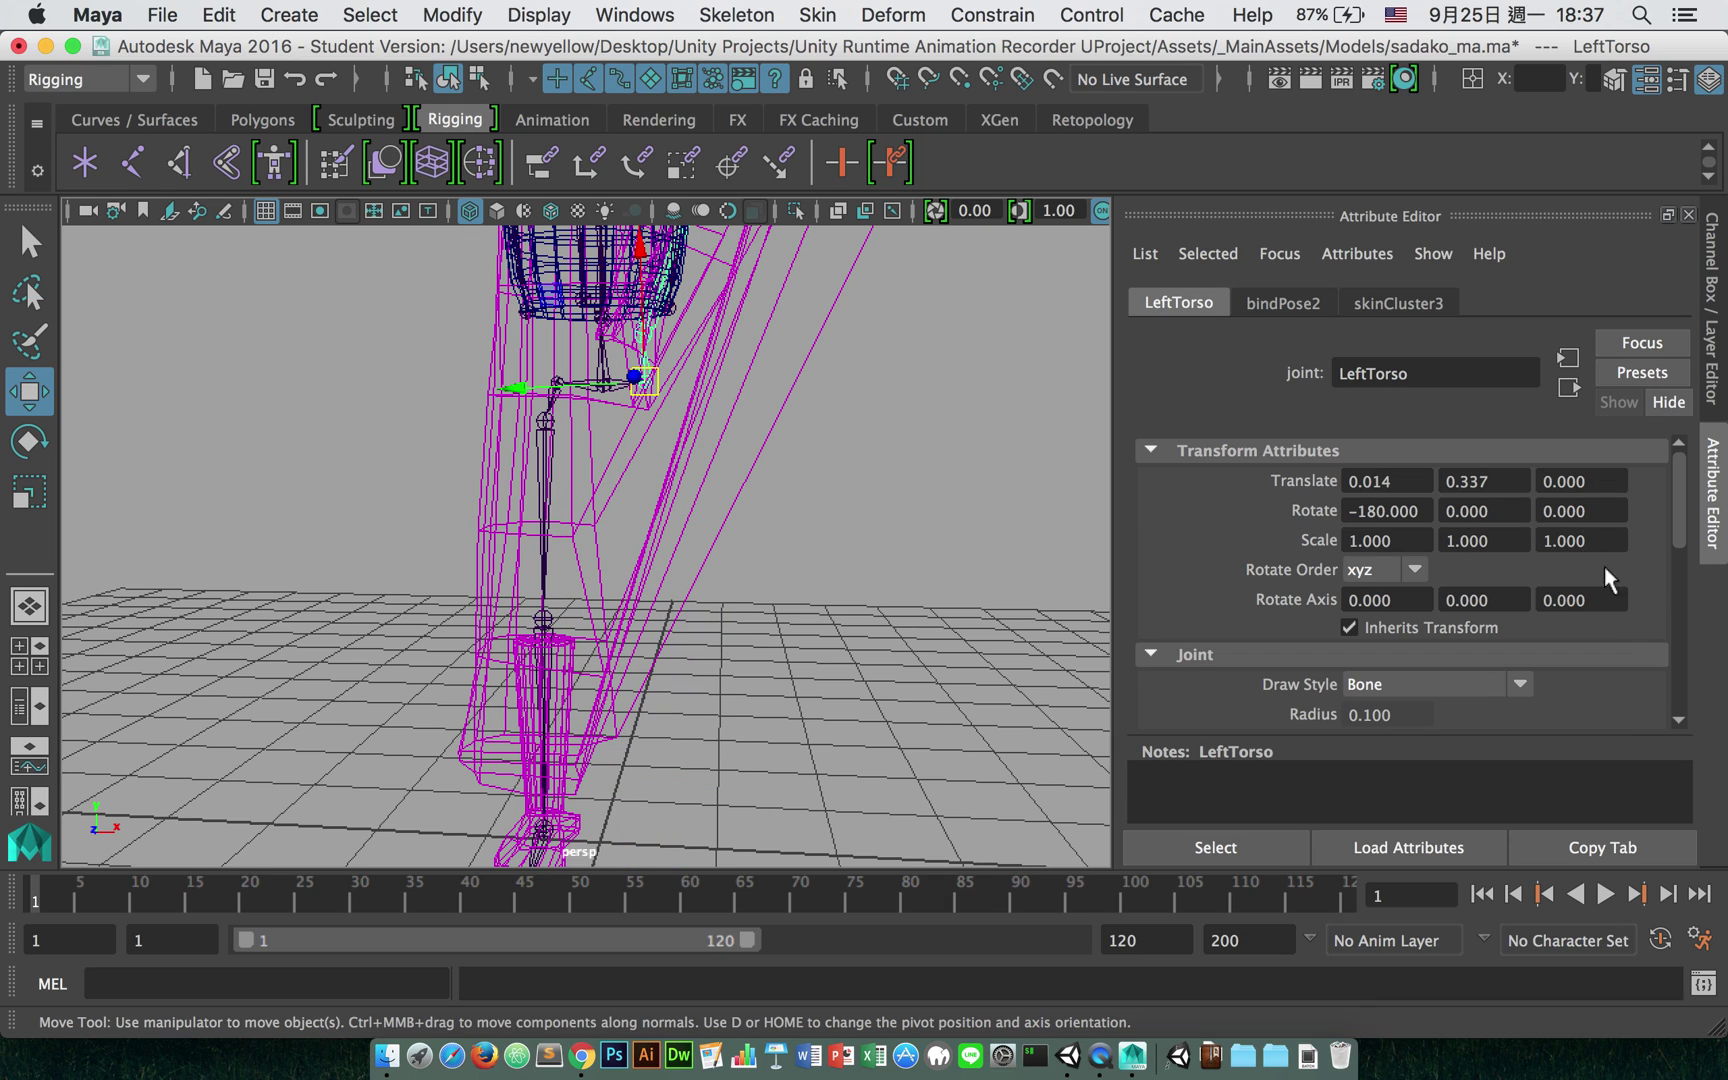
pyautogui.click(1588, 512)
pyautogui.write('158.932')
pyautogui.press('Return')
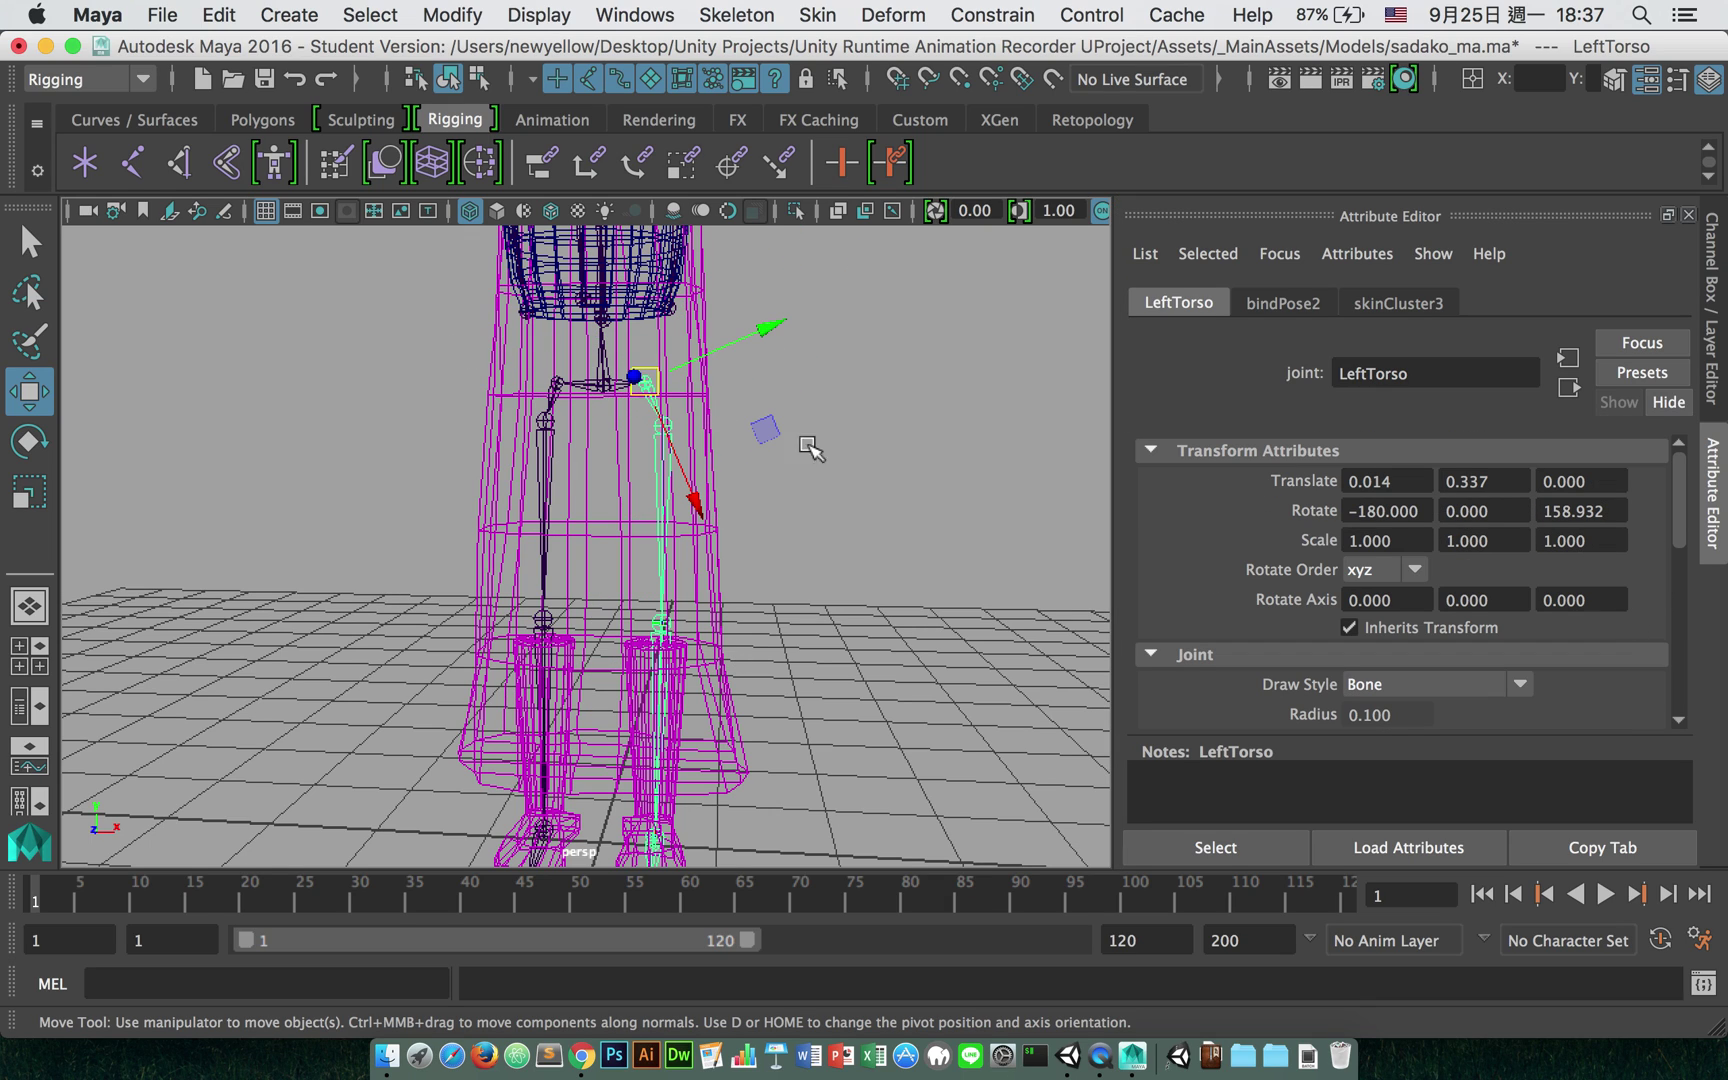
pyautogui.keyDown('alt'); pyautogui.moveTo(814, 444); pyautogui.dragTo(768, 444); pyautogui.keyUp('alt')
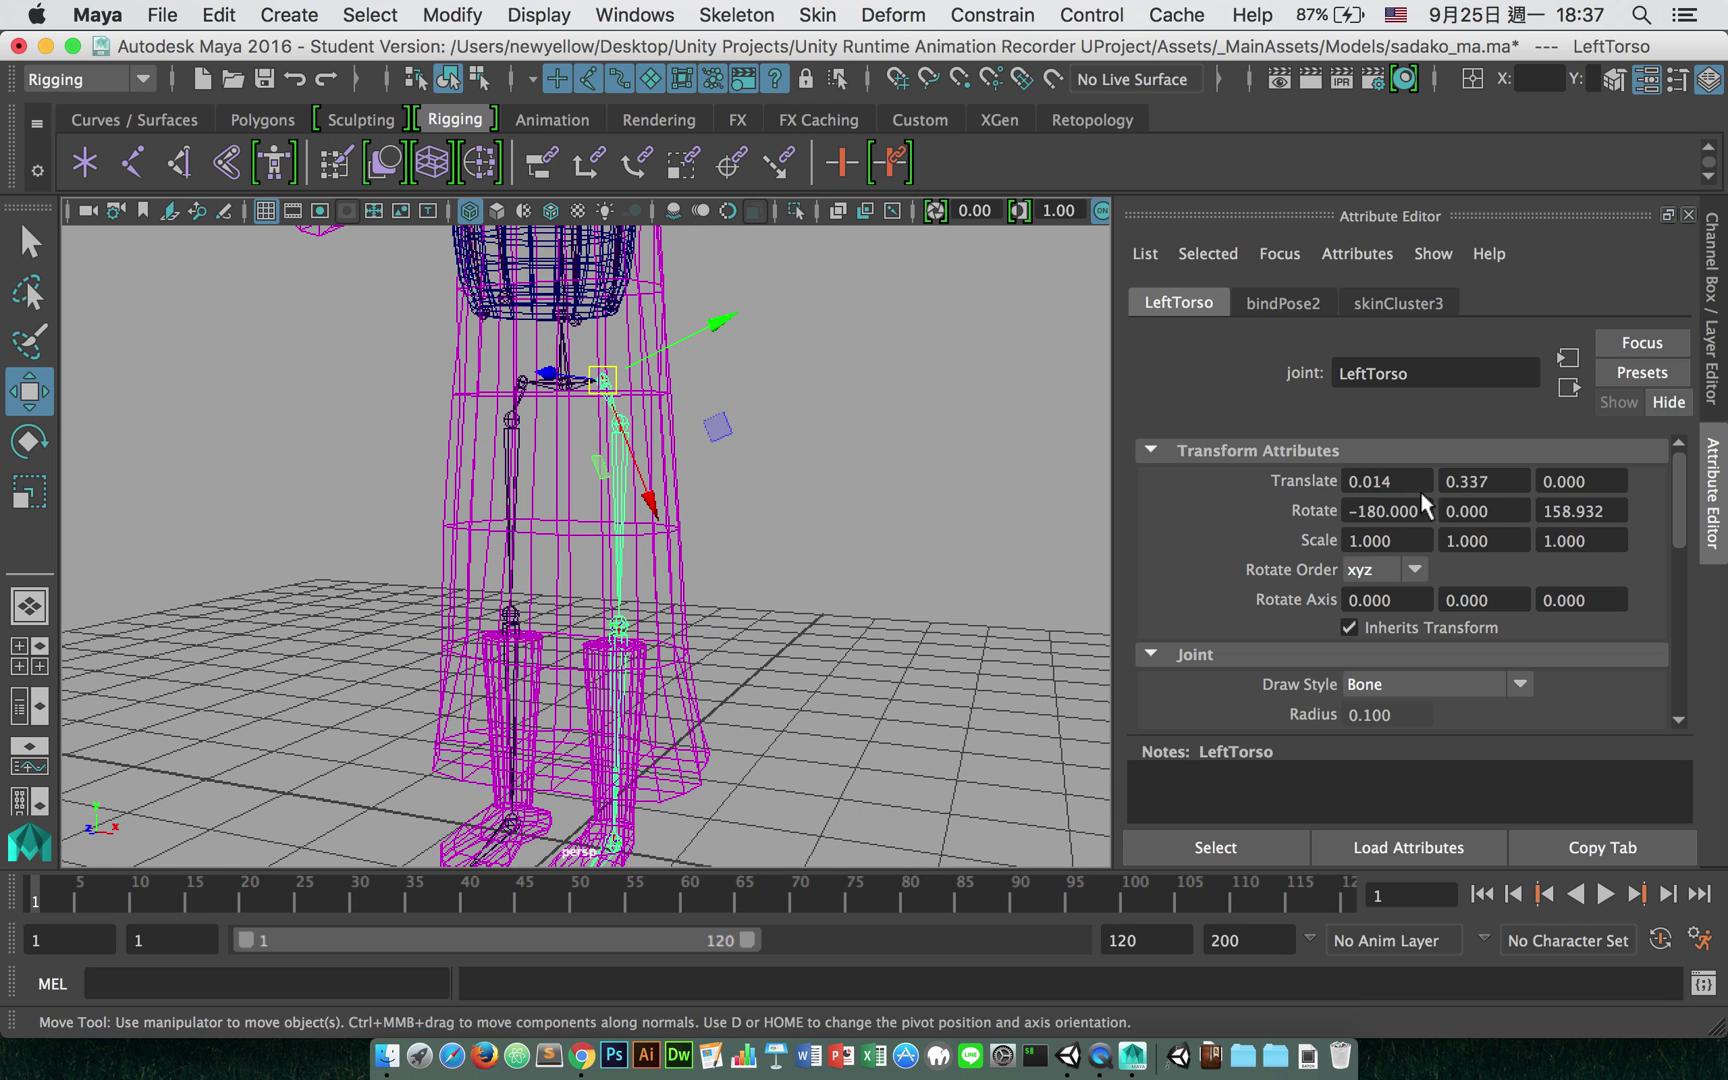
pyautogui.click(721, 478)
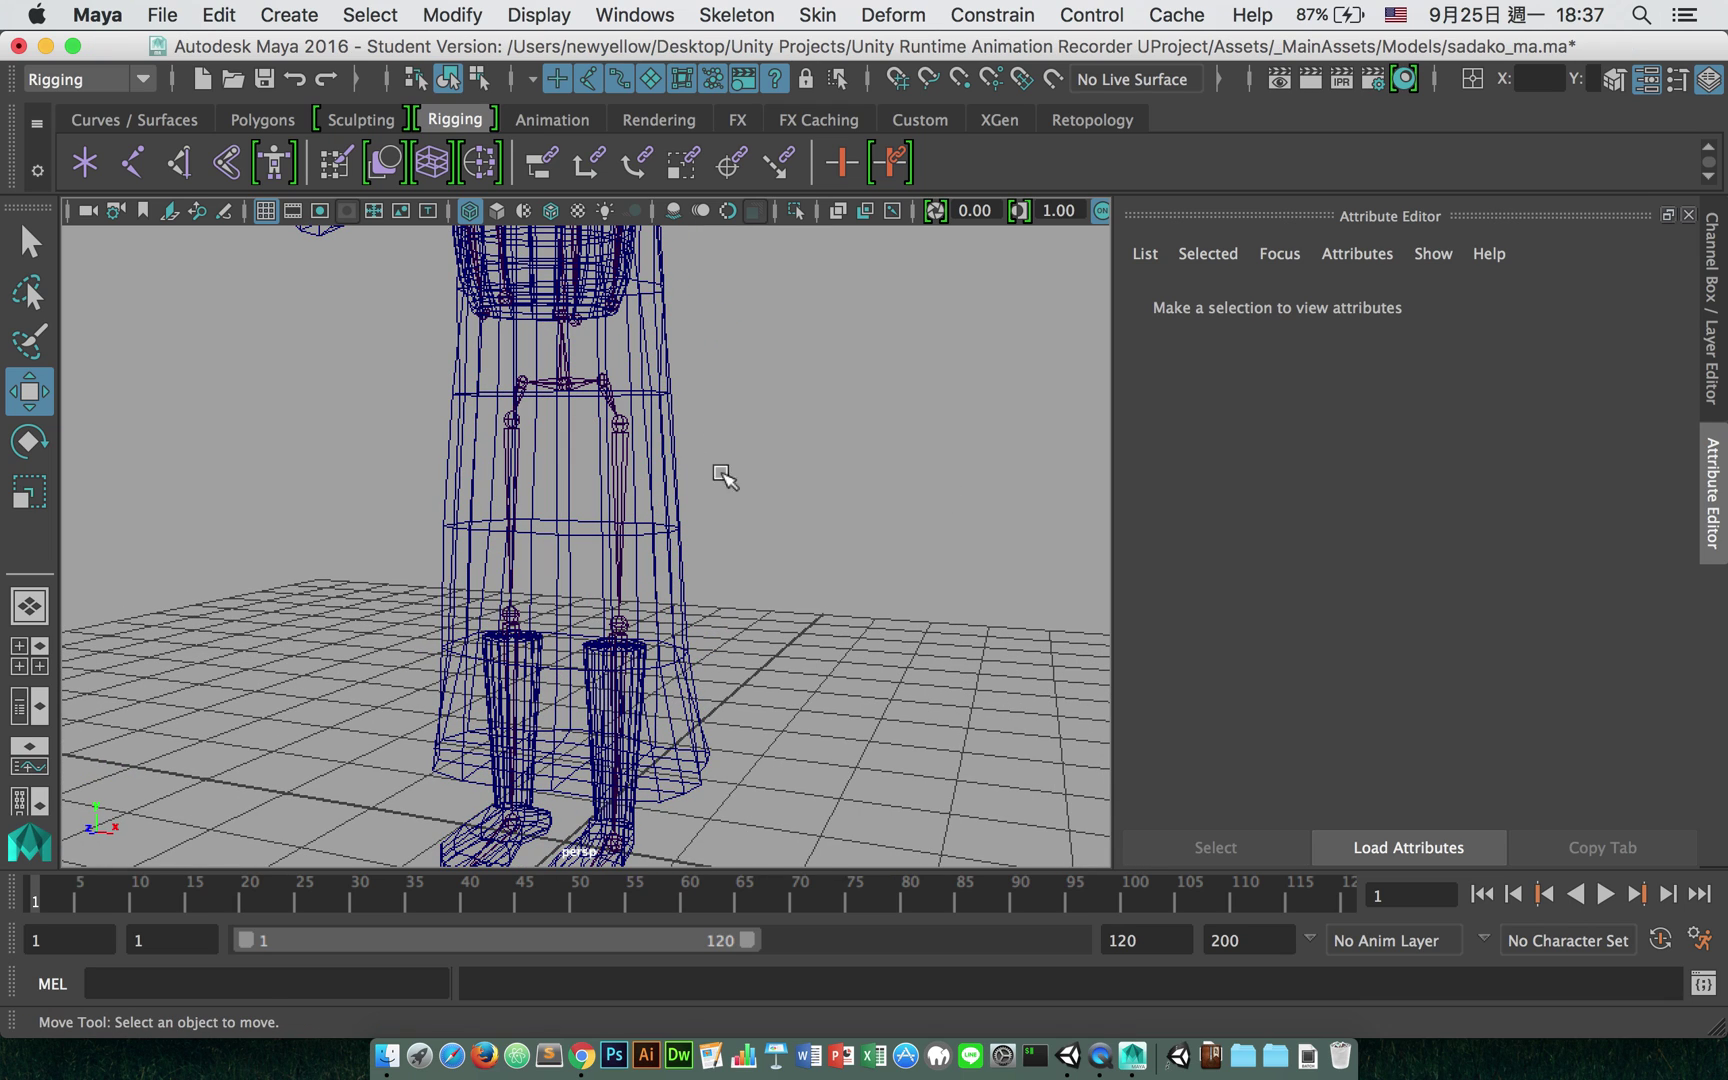
# Step: Zero LeftUpLeg's Joint Orient Z and move -23.558 into its Rotate Z
pyautogui.click(619, 424)
pyautogui.scroll(-3, 1228, 510)
pyautogui.click(1402, 670)
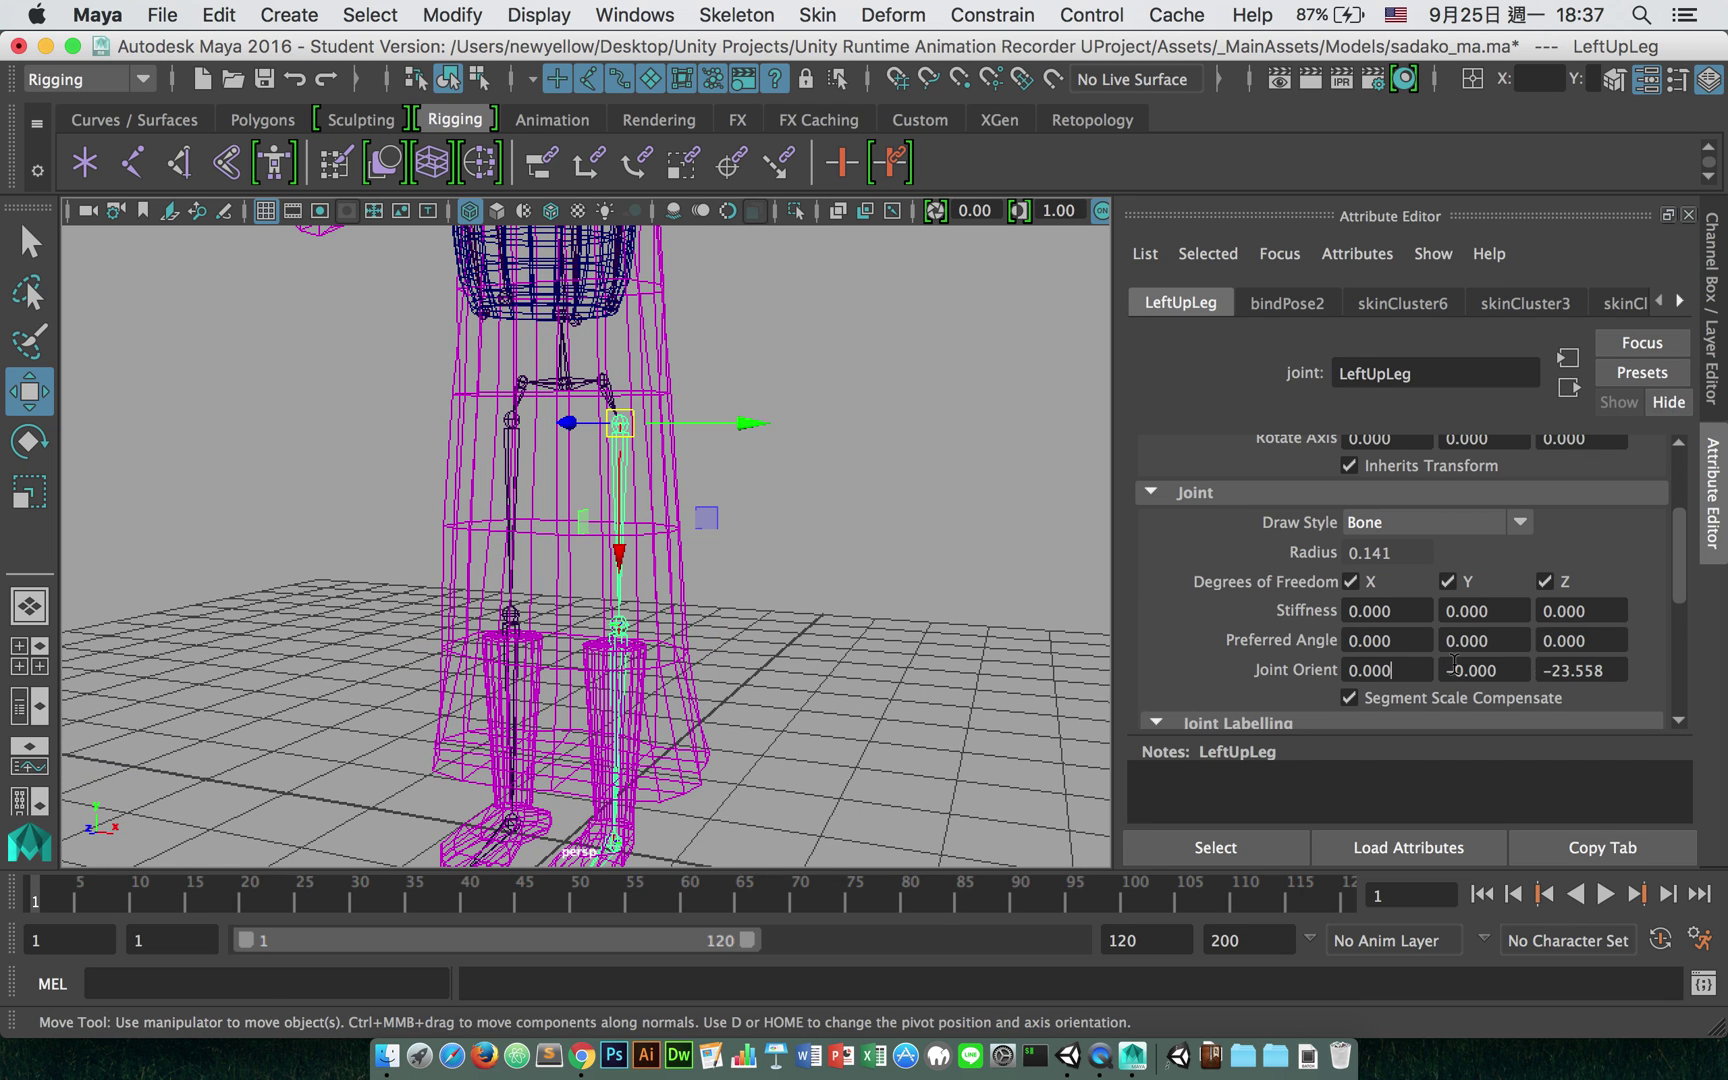
pyautogui.click(1610, 670)
pyautogui.press('super+c')
pyautogui.write('0')
pyautogui.press('Return')
pyautogui.scroll(3, 1616, 560)
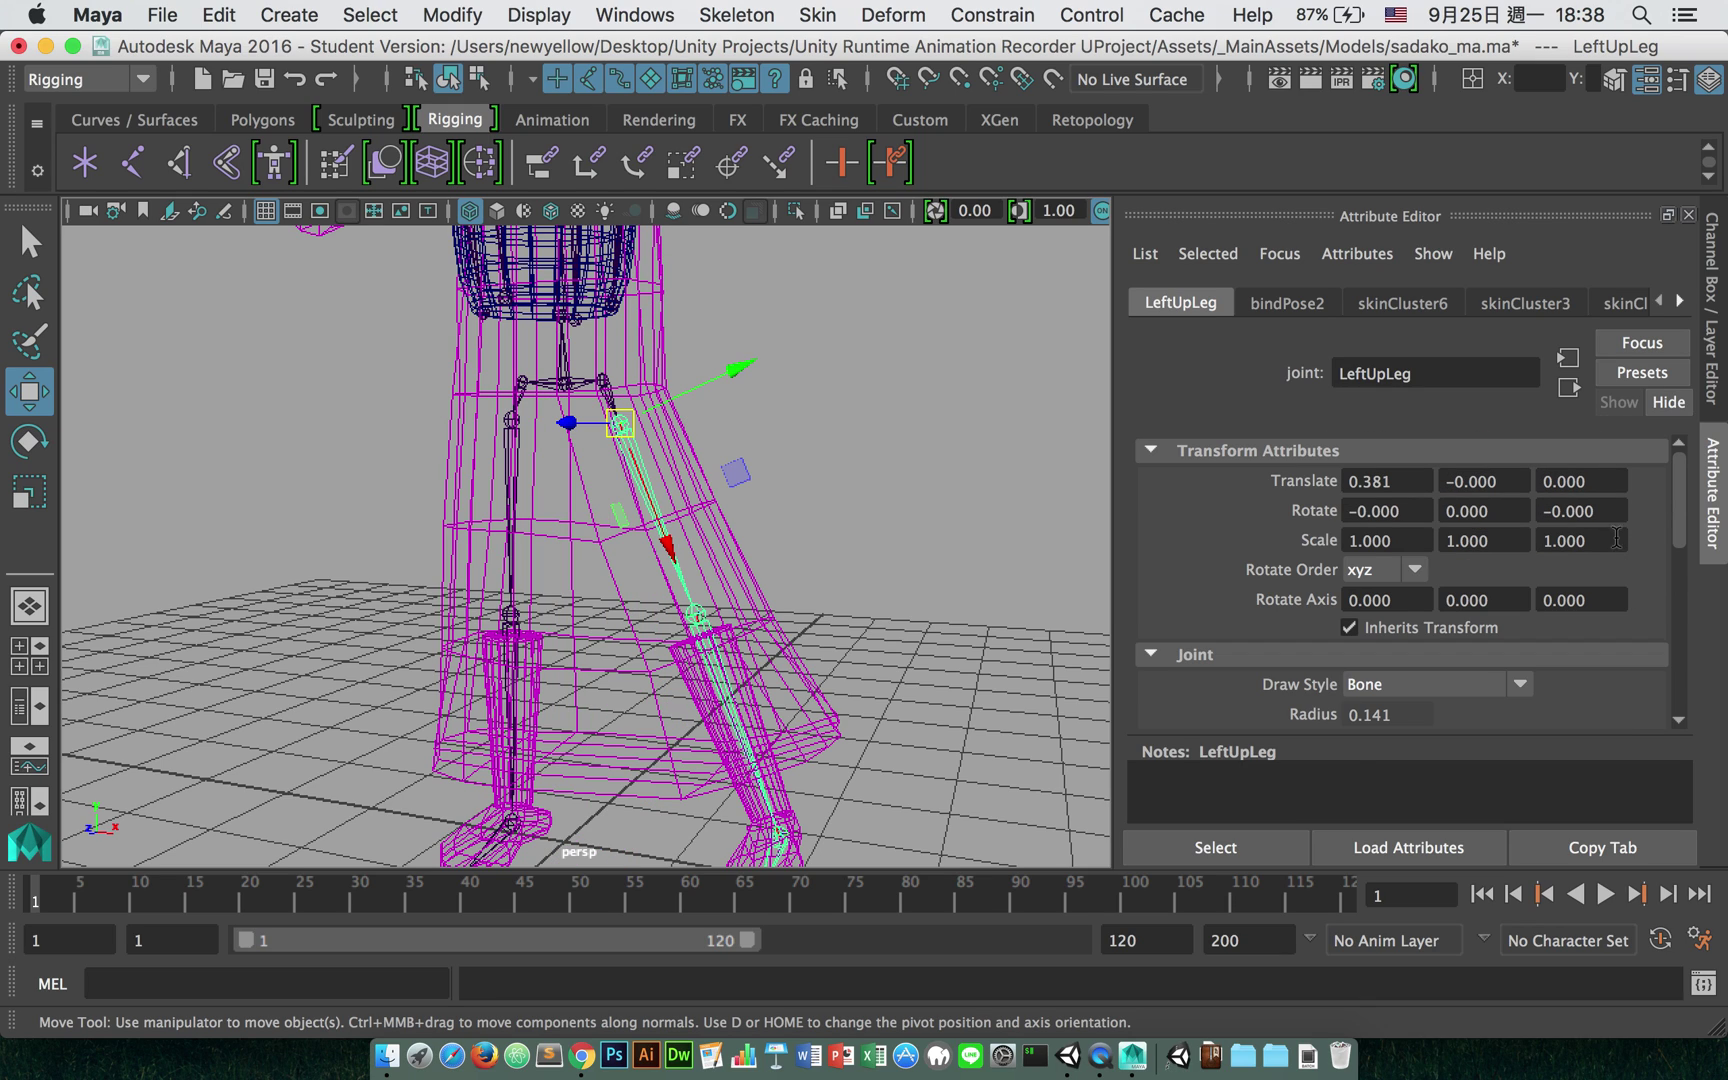
pyautogui.click(1605, 511)
pyautogui.press('super+v')
pyautogui.press('Return')
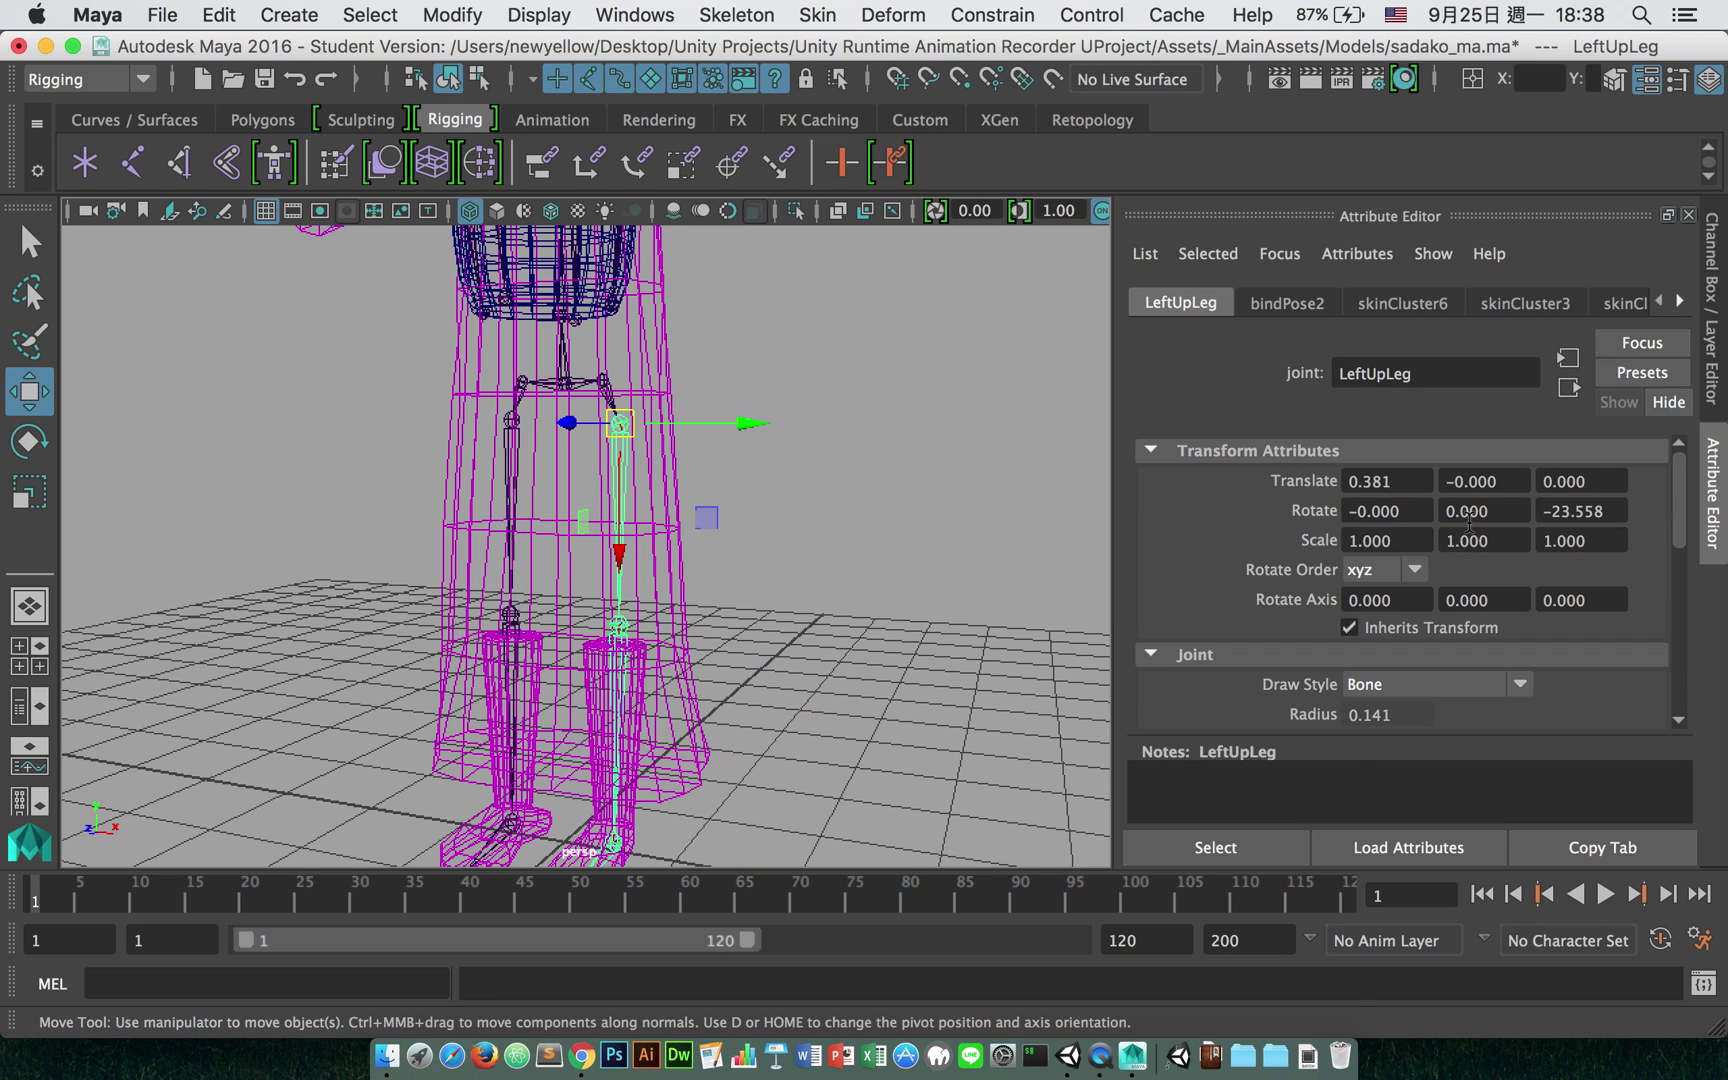
pyautogui.click(776, 565)
# Step: Zero the LeftLeg knee's Joint Orient values, clearing X 180 and Z -1.153
pyautogui.click(619, 625)
pyautogui.scroll(-5, 1288, 571)
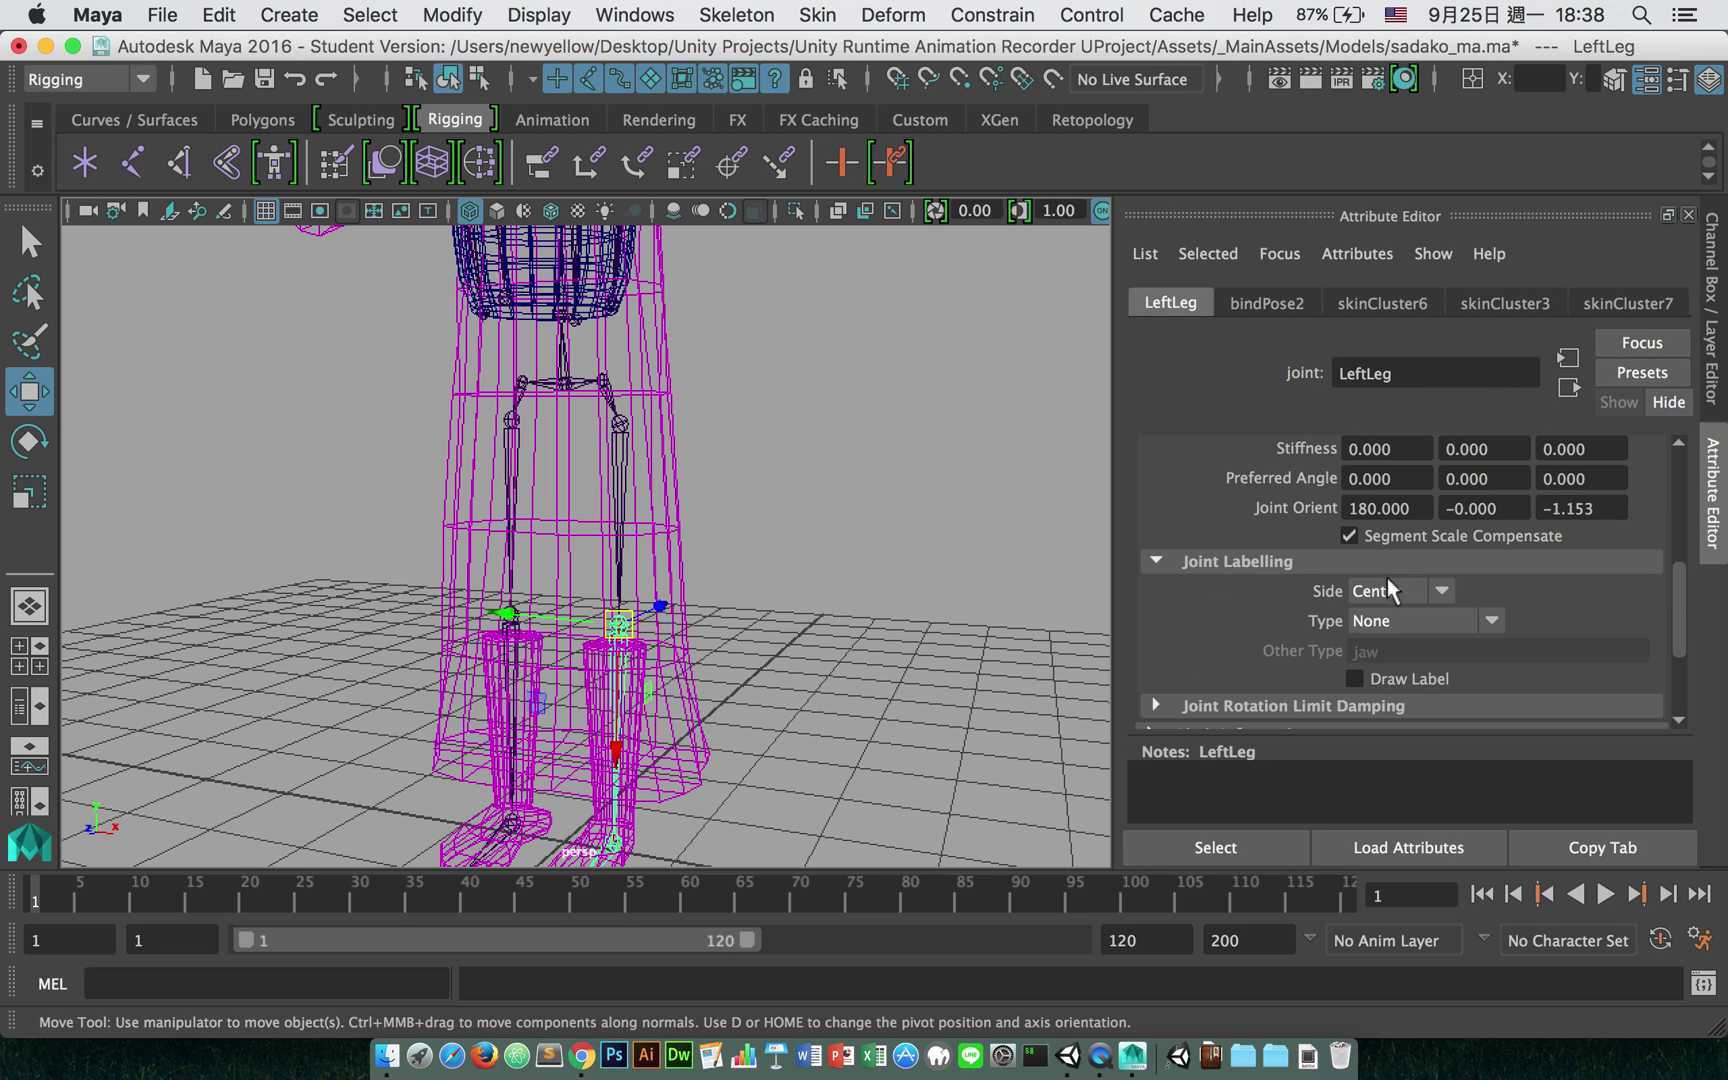
pyautogui.scroll(5, 1314, 518)
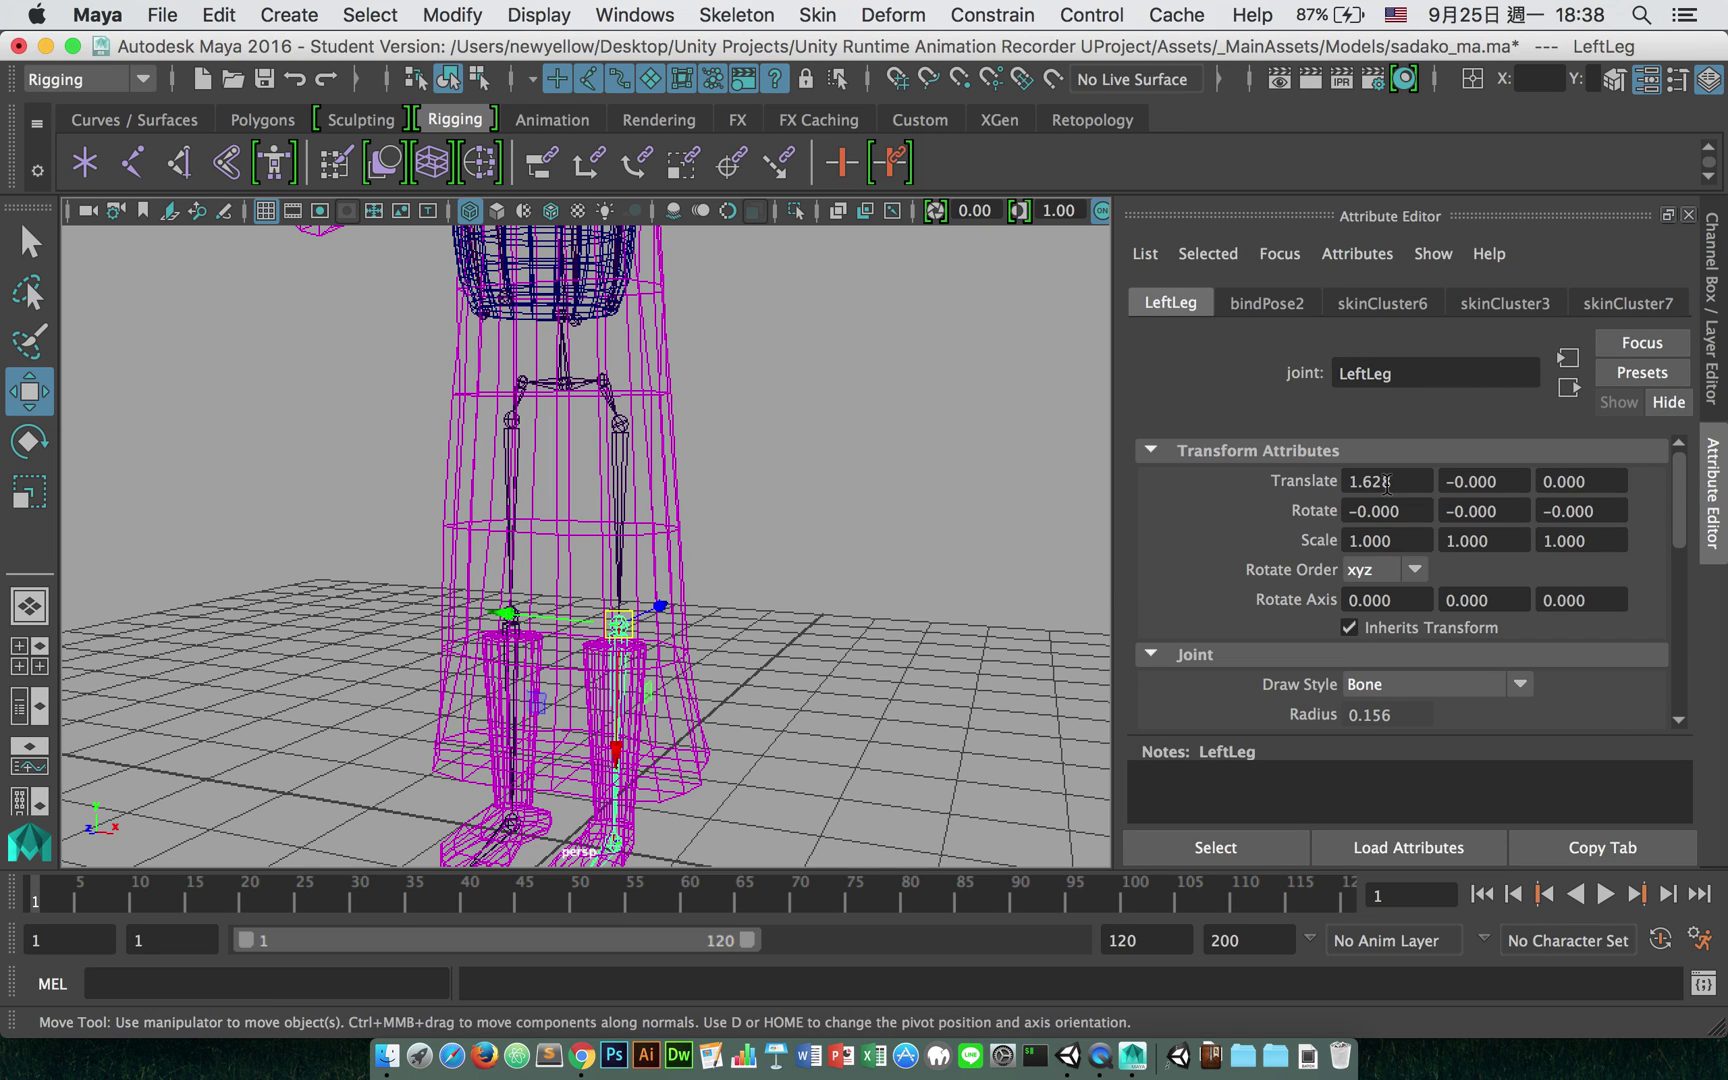
pyautogui.scroll(-4, 1243, 601)
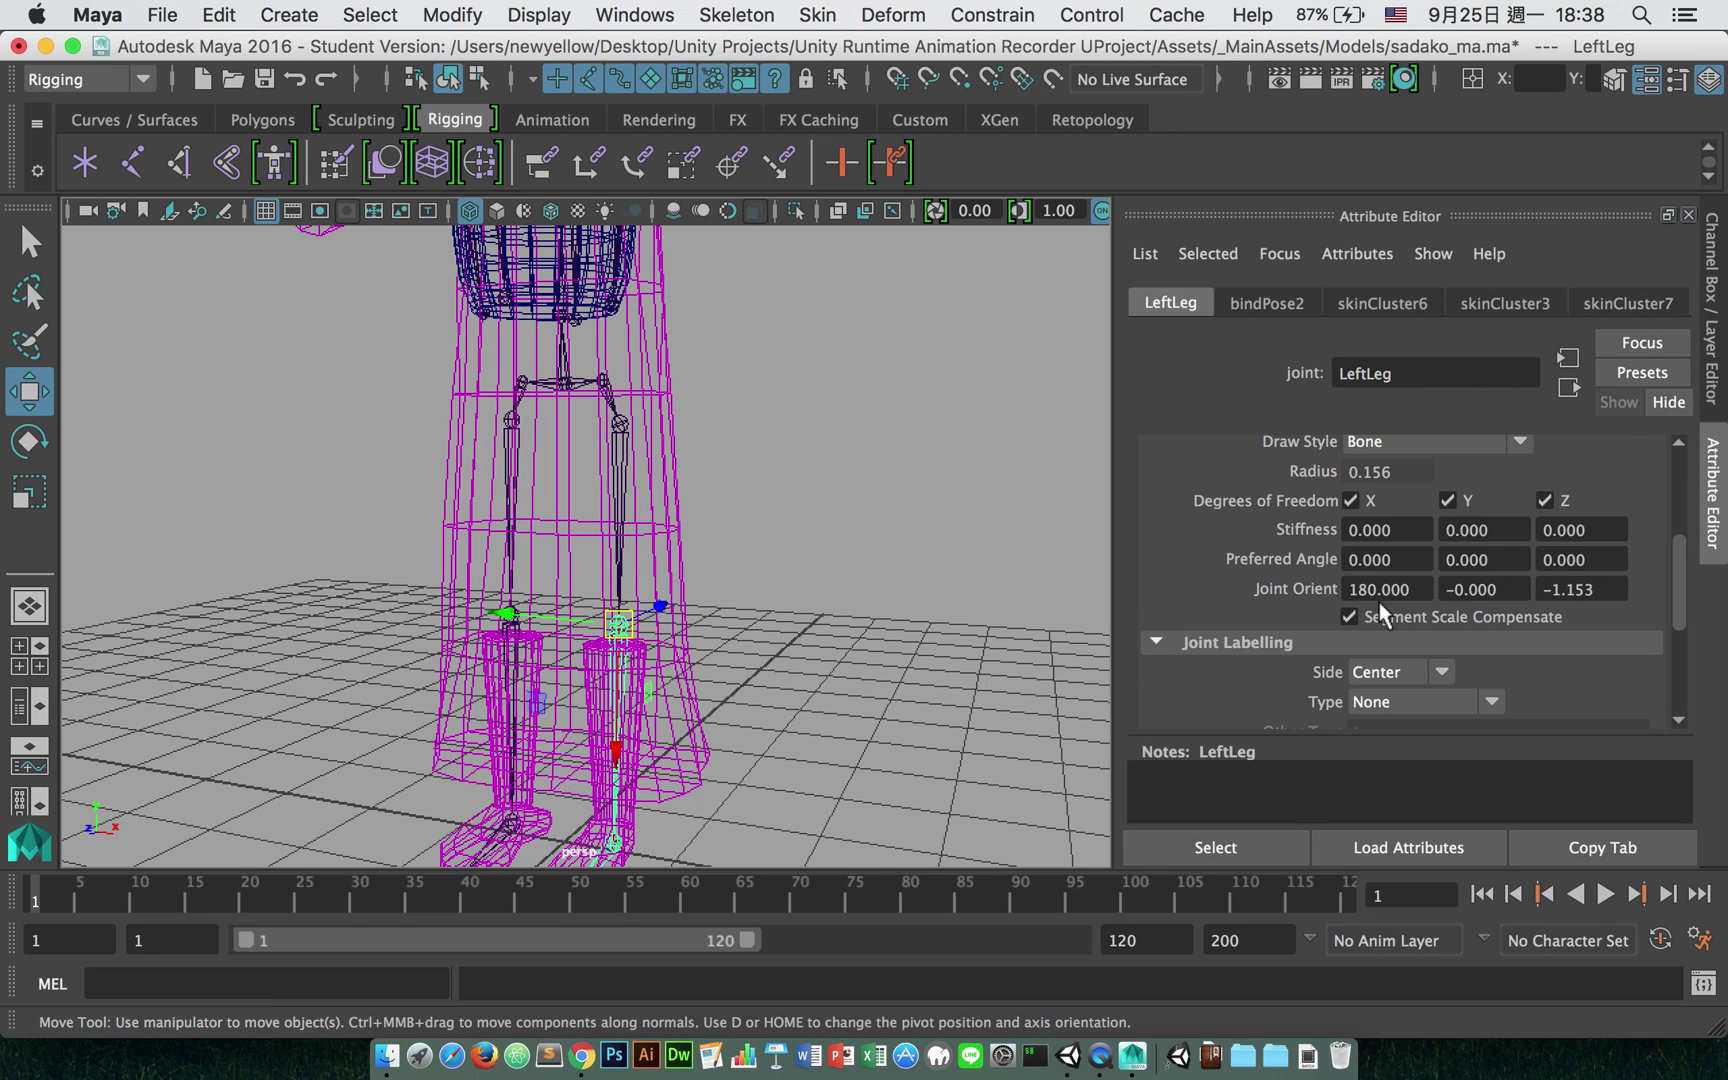
pyautogui.click(1597, 591)
pyautogui.scroll(4, 1627, 582)
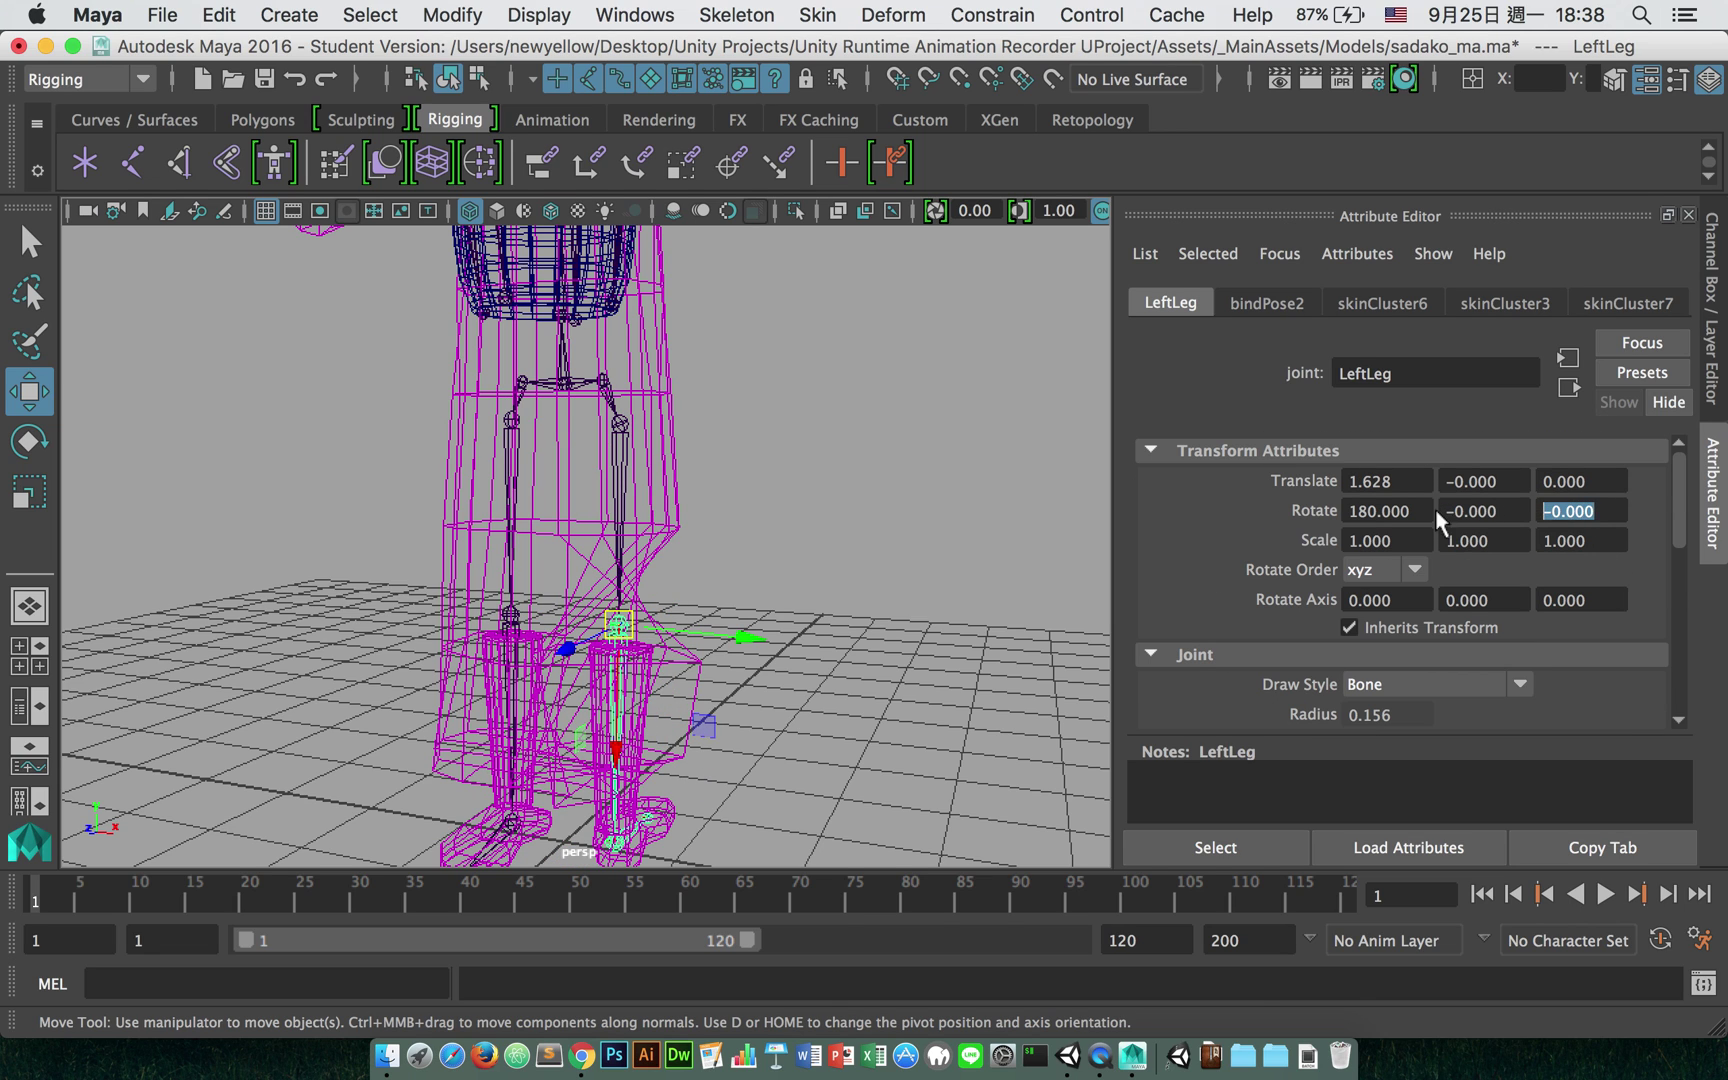
pyautogui.scroll(-4, 1300, 615)
pyautogui.click(1420, 593)
pyautogui.write('0')
pyautogui.press('Tab')
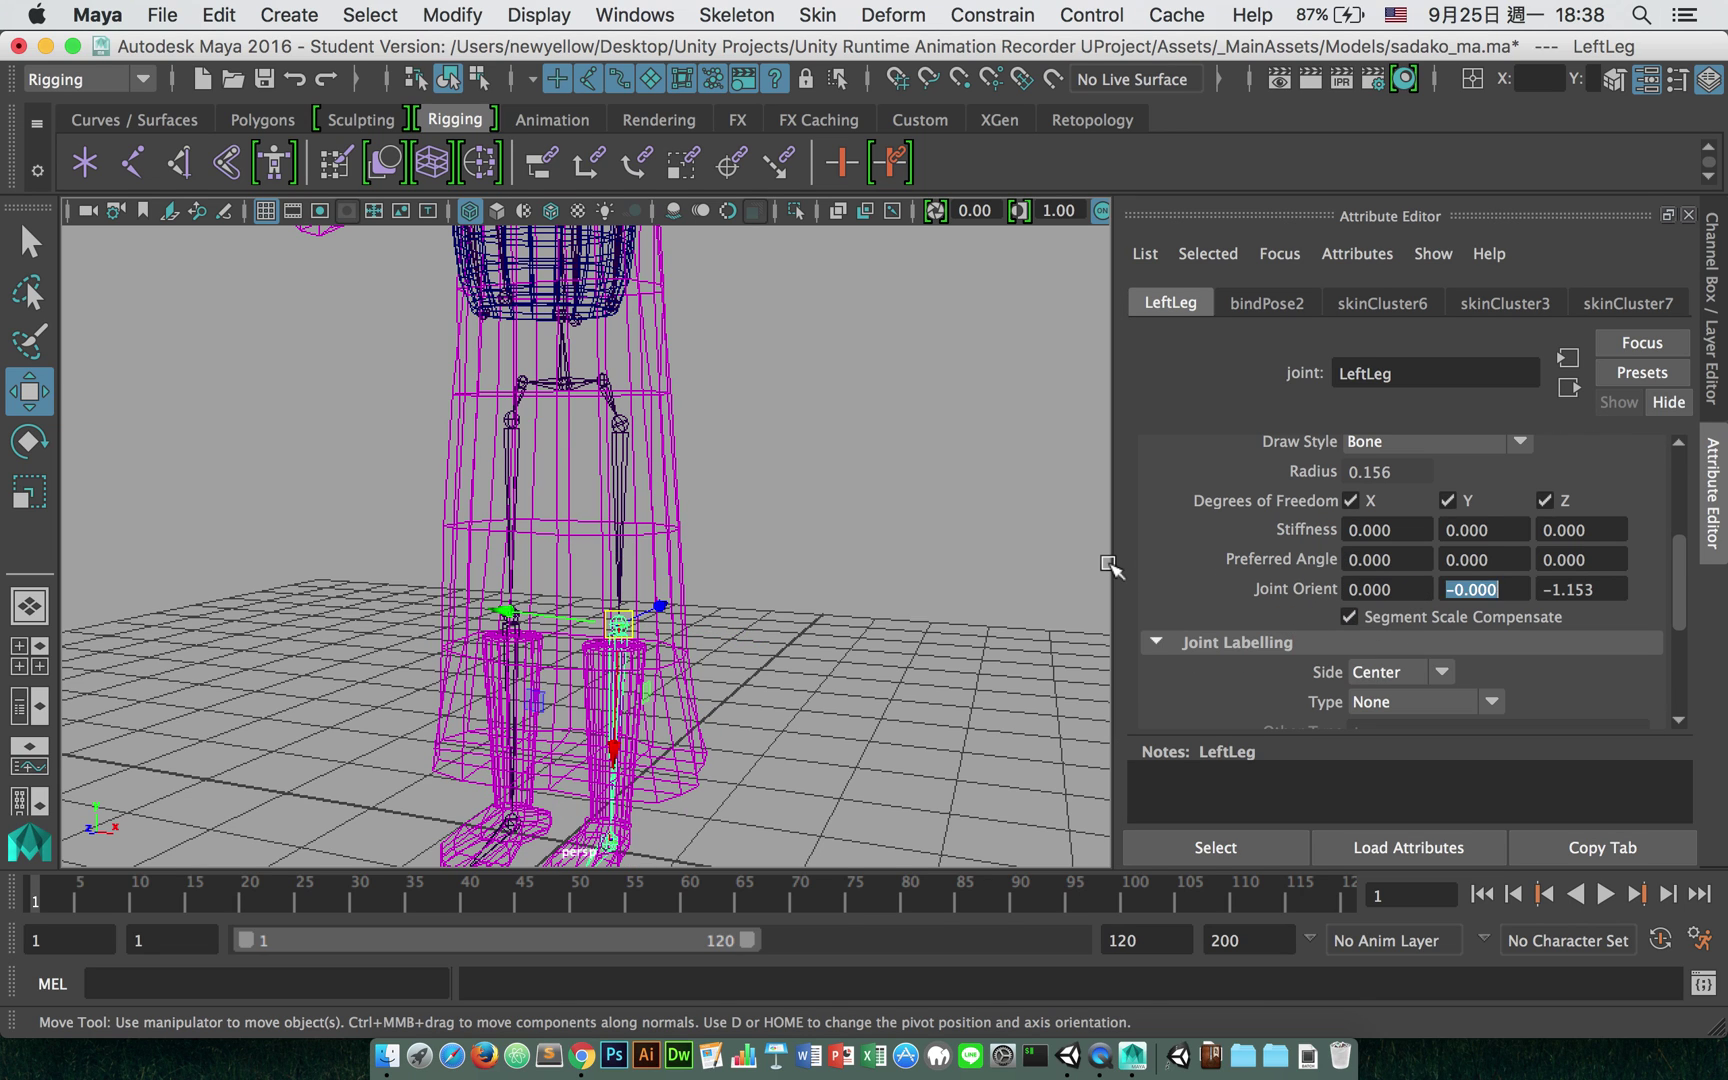
pyautogui.write('0')
pyautogui.press('Tab')
pyautogui.write('0')
pyautogui.press('Return')
pyautogui.click(860, 517)
# Step: Re-check the LeftLeg, LeftUpLeg and Hips joints, then close sadako_ma.ma without saving
pyautogui.keyDown('alt'); pyautogui.moveTo(860, 517); pyautogui.dragTo(752, 656); pyautogui.keyUp('alt')
pyautogui.click(652, 605)
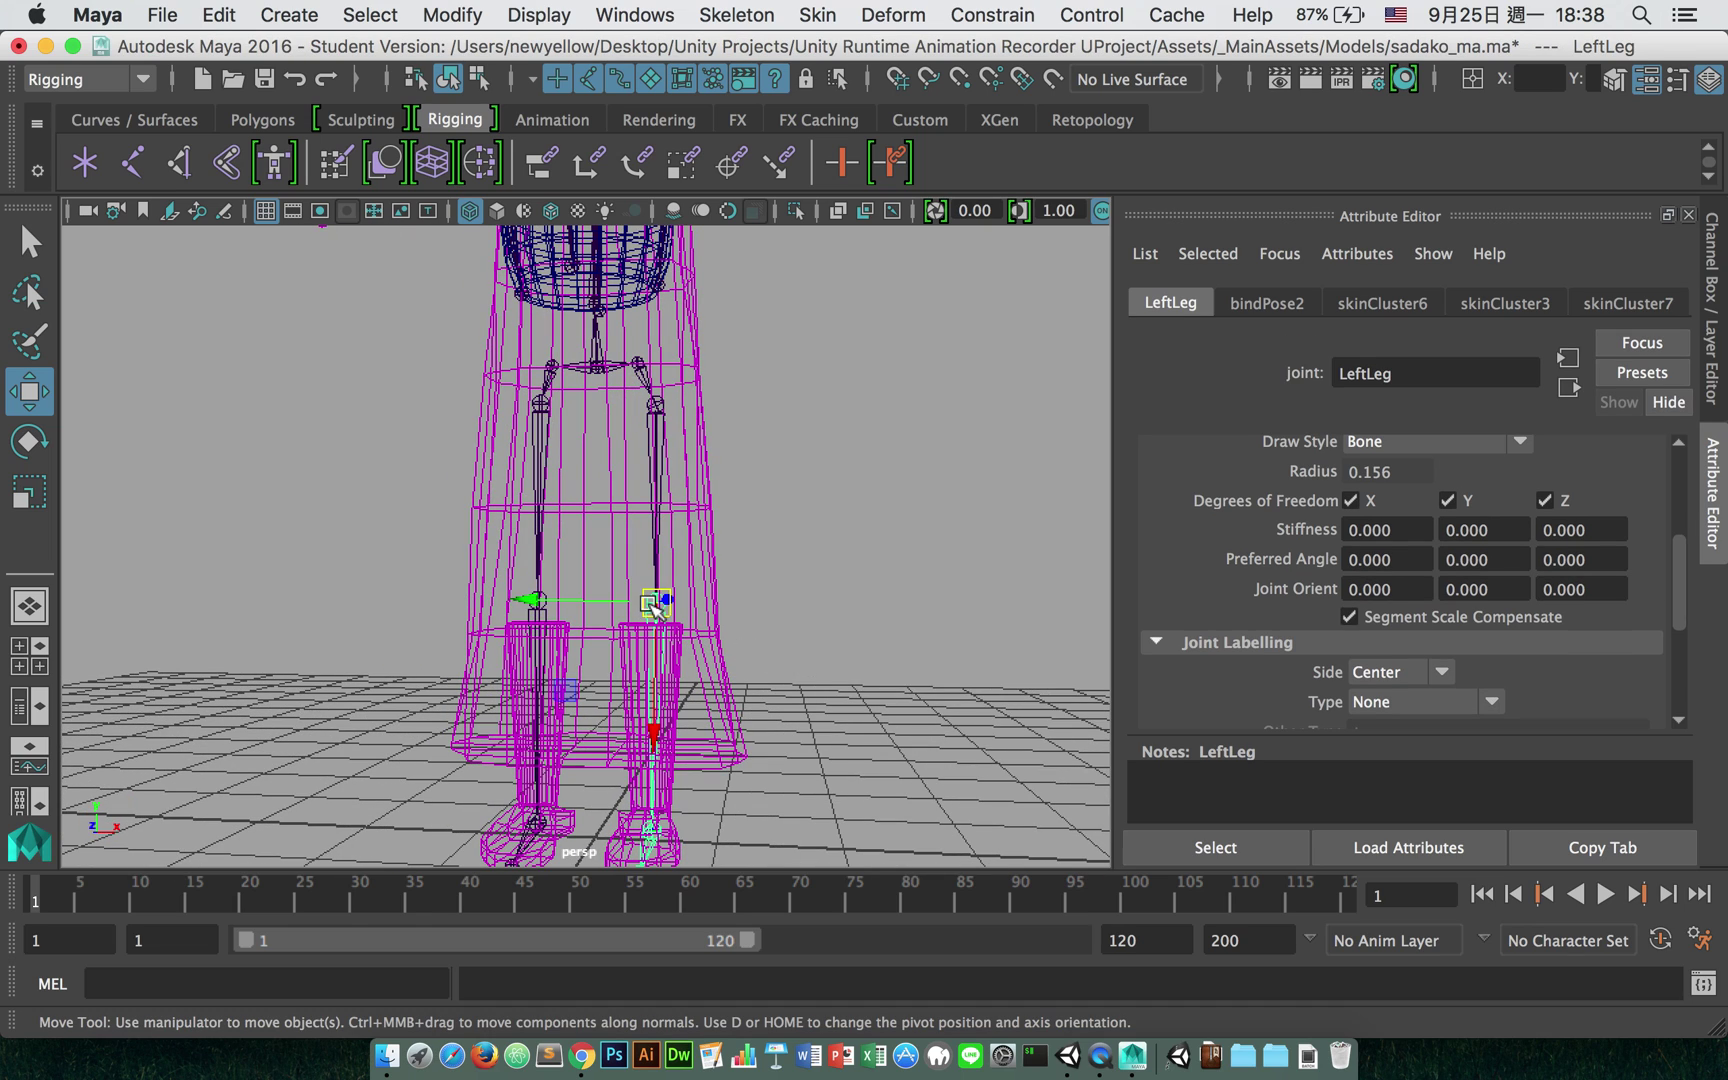
pyautogui.click(654, 402)
pyautogui.click(630, 355)
pyautogui.click(910, 413)
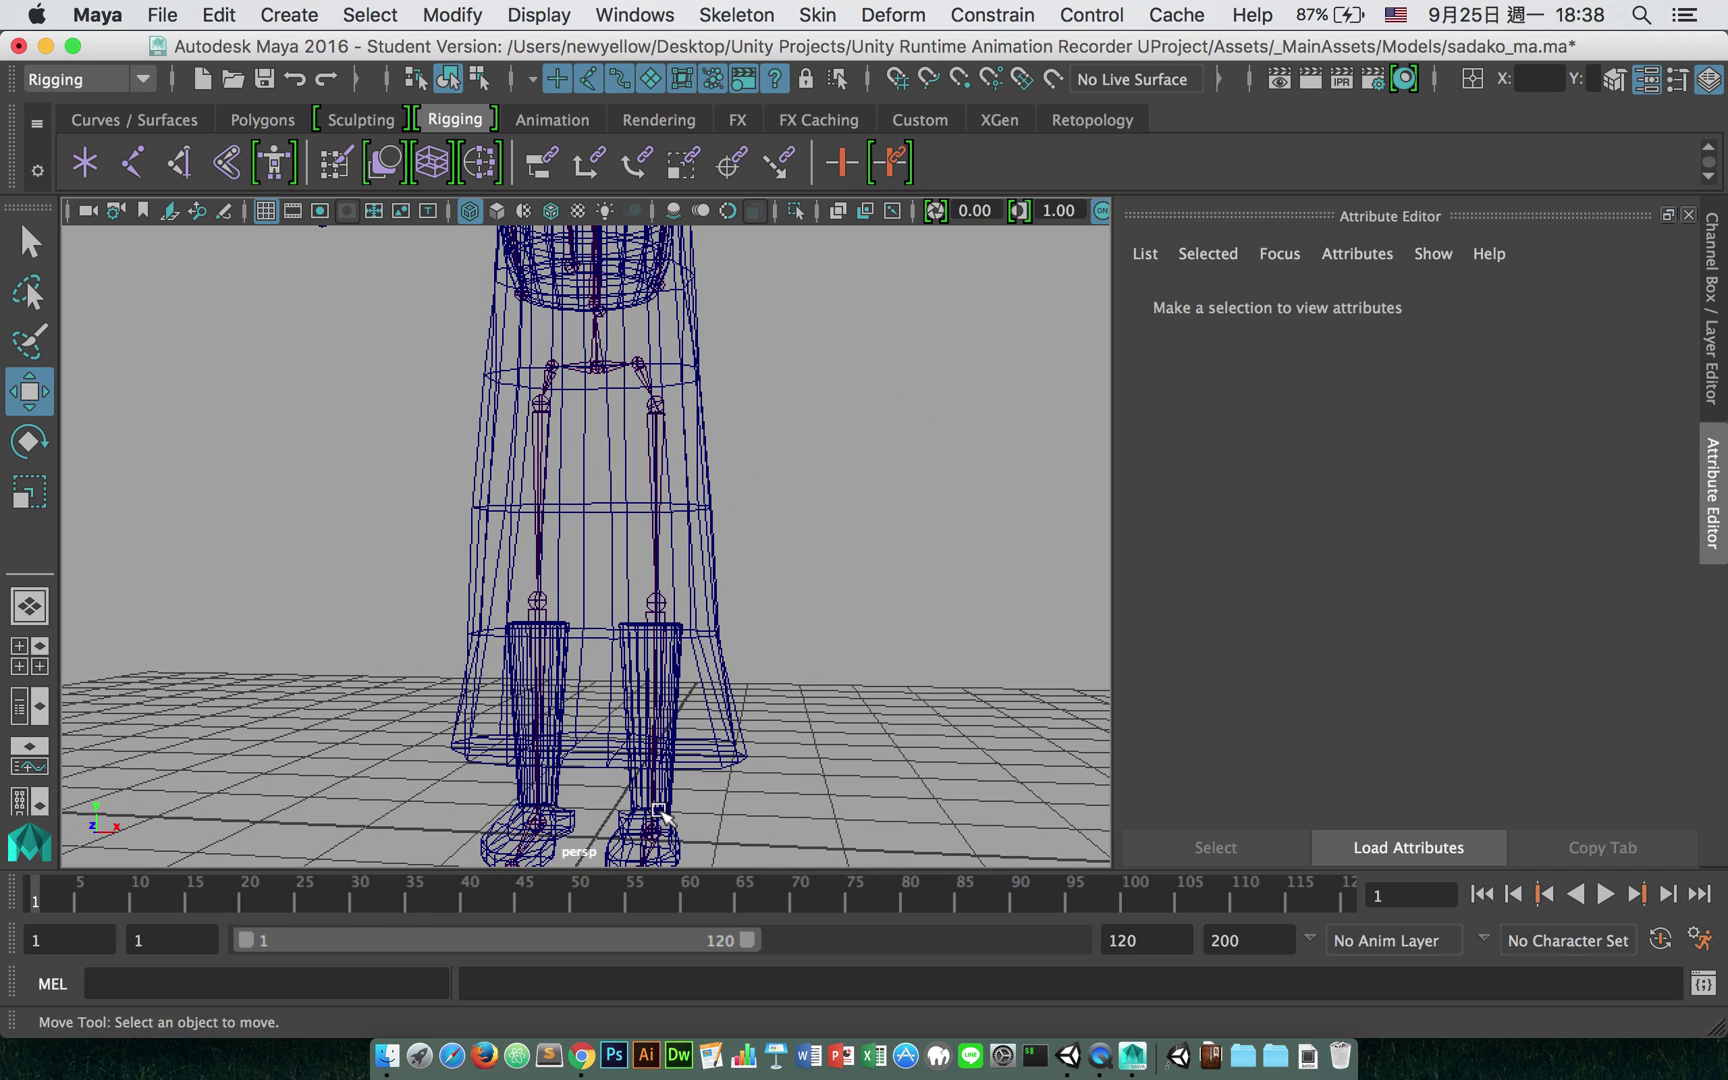
pyautogui.keyDown('alt'); pyautogui.moveTo(819, 509); pyautogui.dragTo(809, 591); pyautogui.keyUp('alt')
pyautogui.scroll(-6, 815, 530)
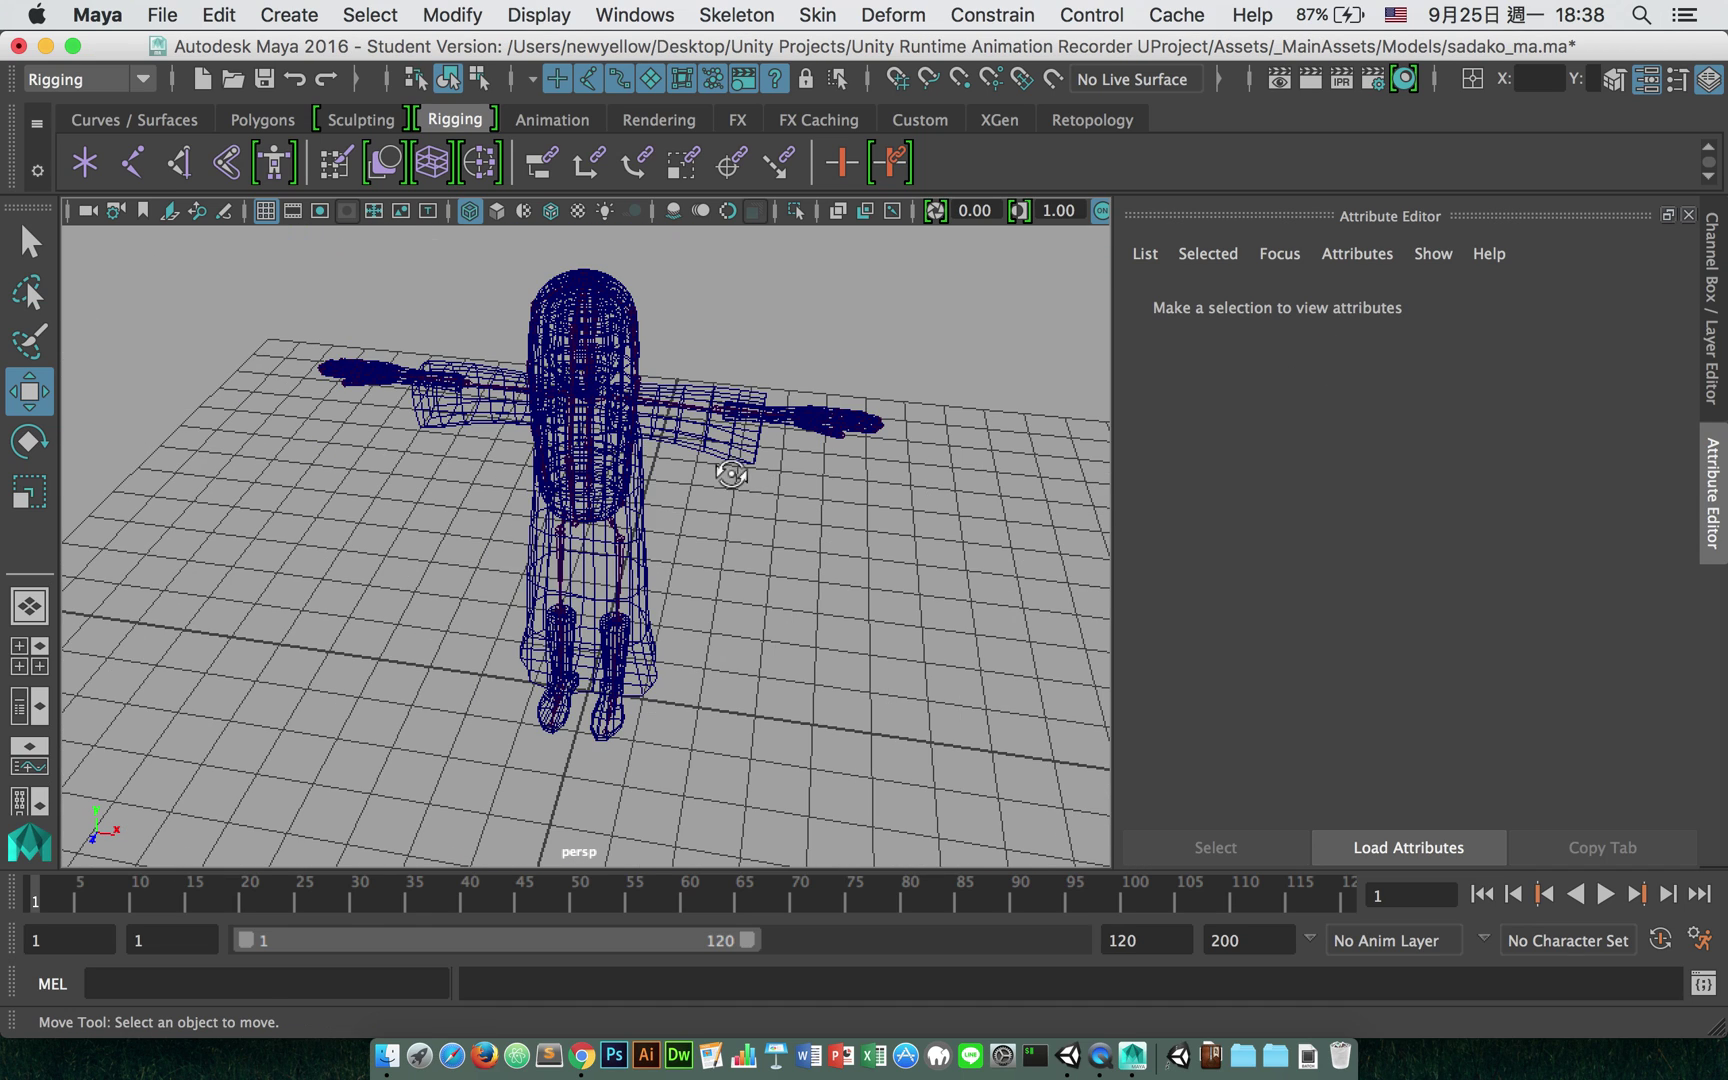
pyautogui.keyDown('alt'); pyautogui.moveTo(735, 478); pyautogui.dragTo(762, 392); pyautogui.keyUp('alt')
pyautogui.scroll(6, 848, 462)
pyautogui.click(698, 432)
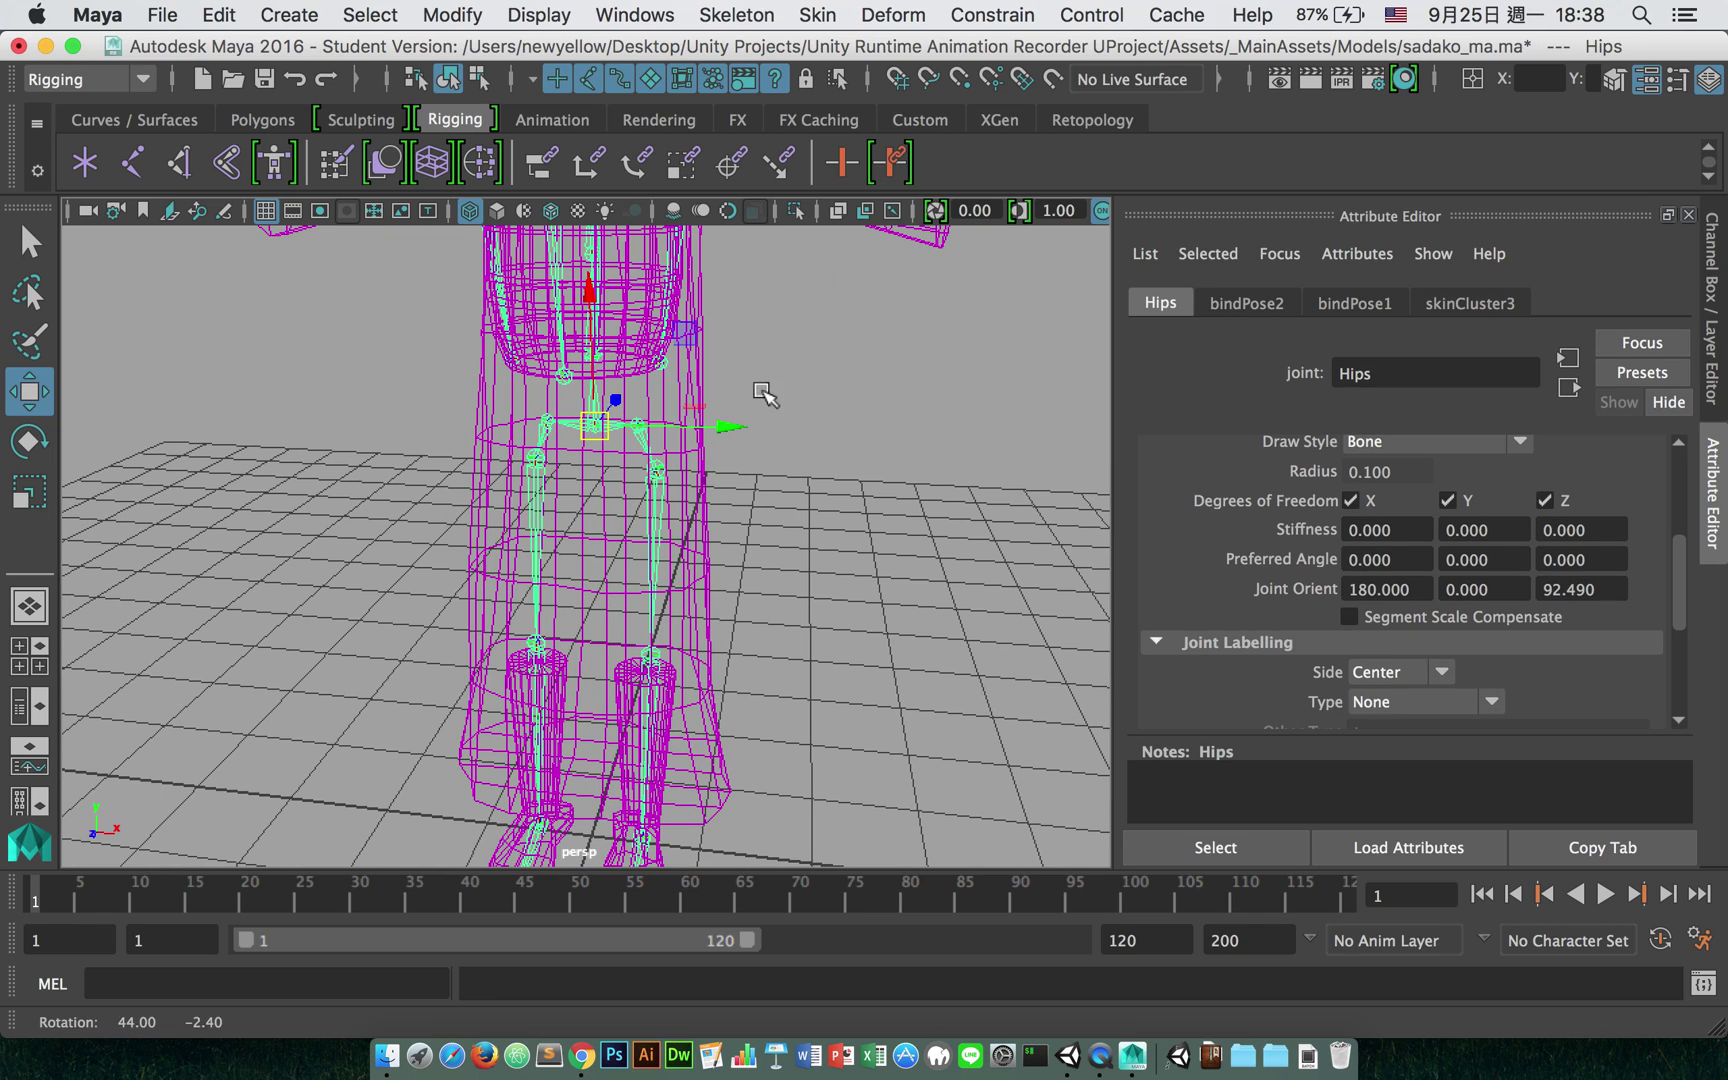
pyautogui.click(875, 412)
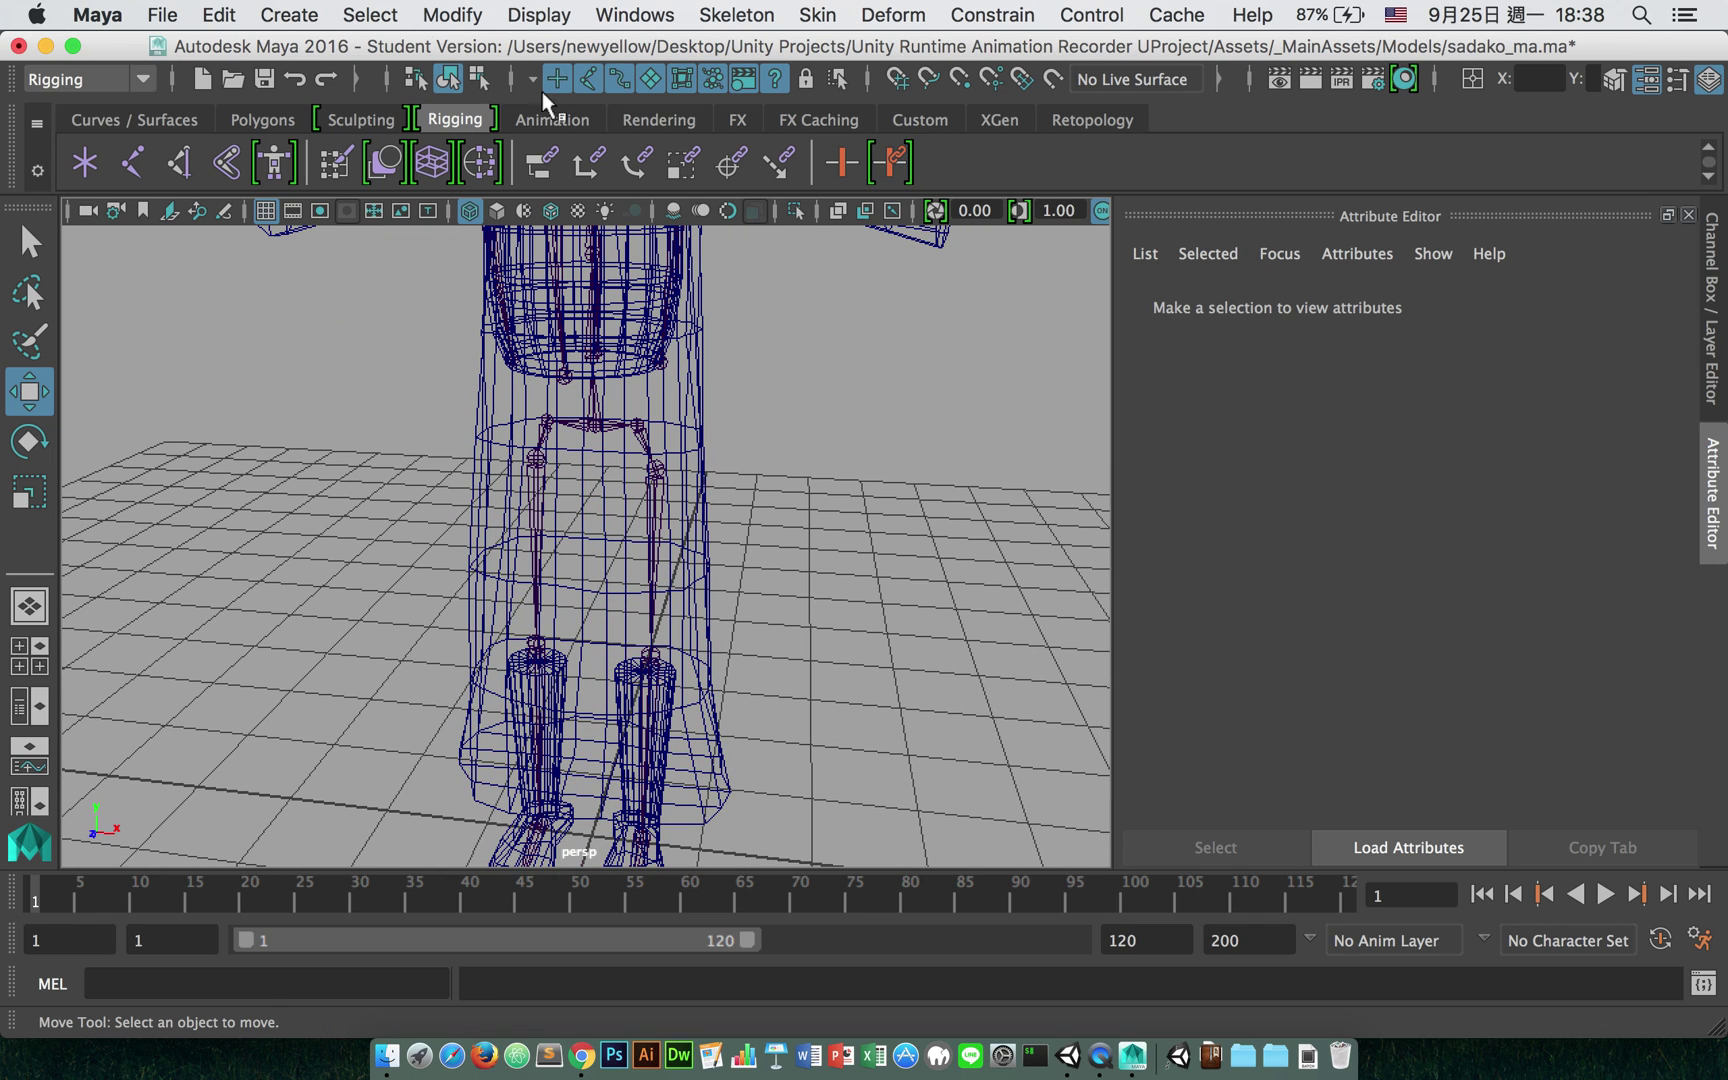
pyautogui.press('super+q')
pyautogui.click(883, 558)
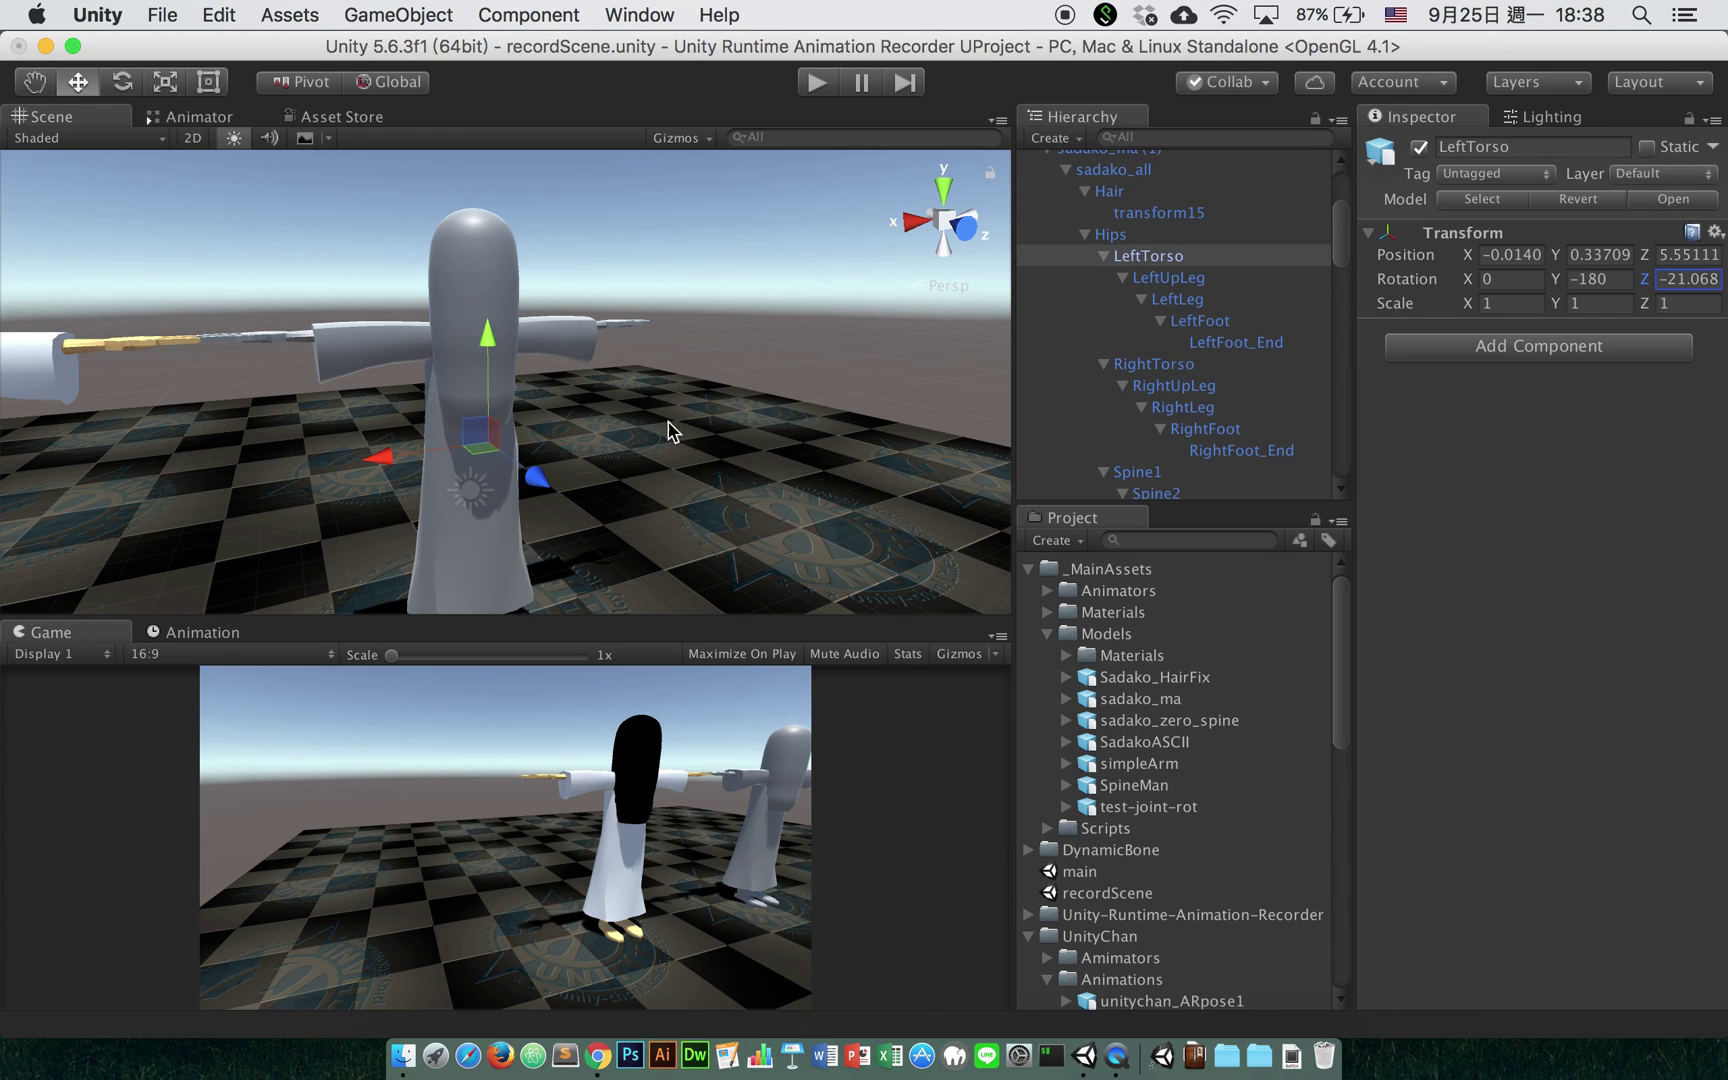
# Step: Delete the extra sadako_ma (1) copy from the Unity scene
pyautogui.click(781, 352)
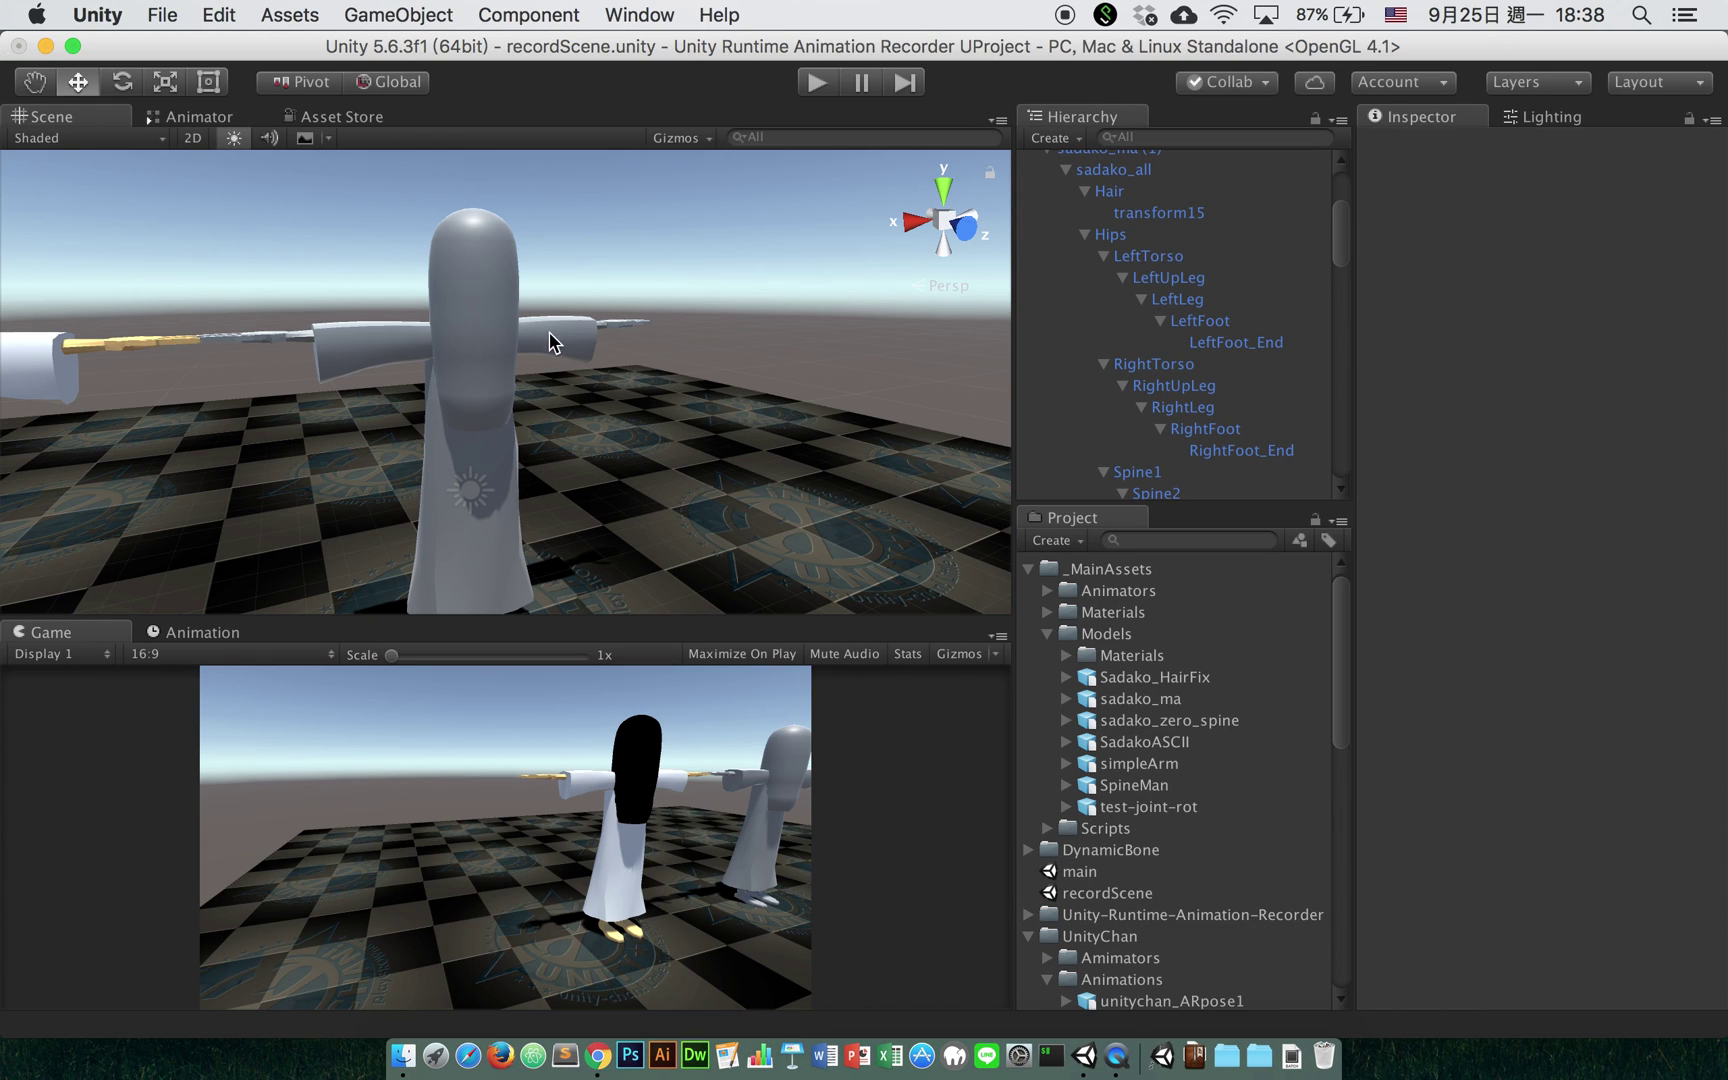
pyautogui.click(500, 334)
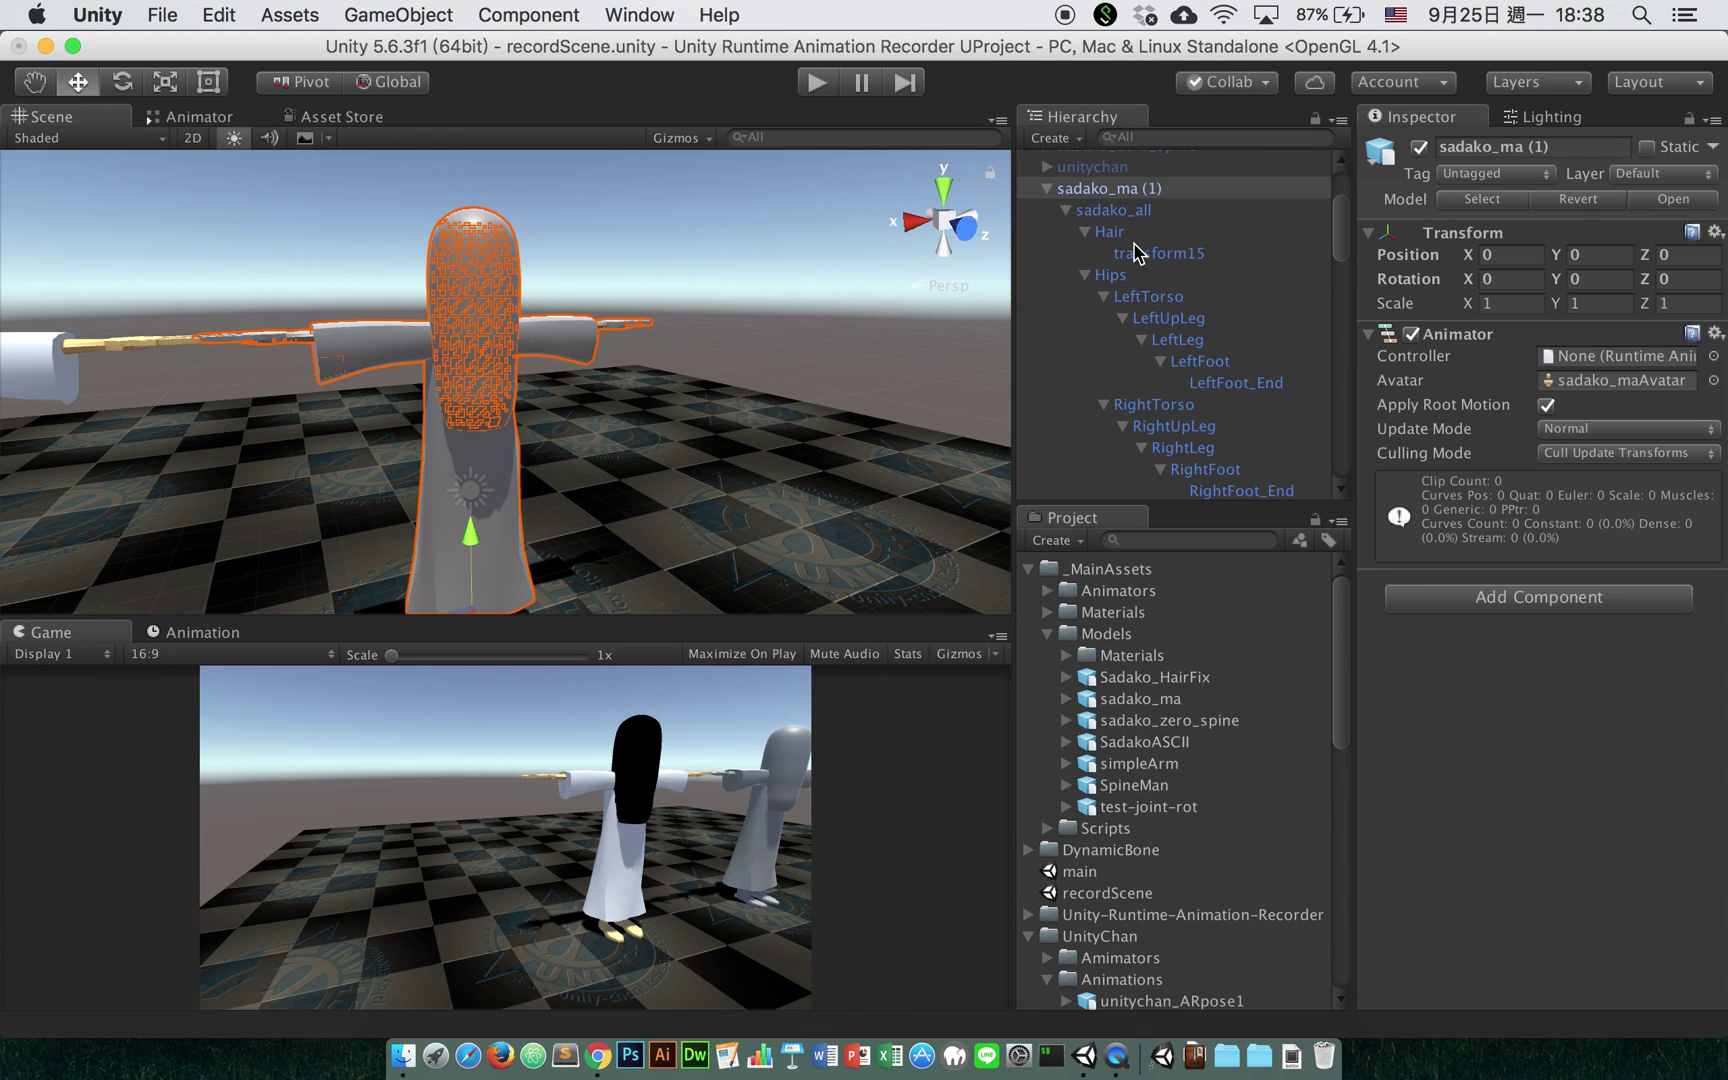
pyautogui.press('super+BackSpace')
# Step: Deactivate sadako_ma and activate sadako_zero_spine in the scene
pyautogui.doubleClick(1145, 292)
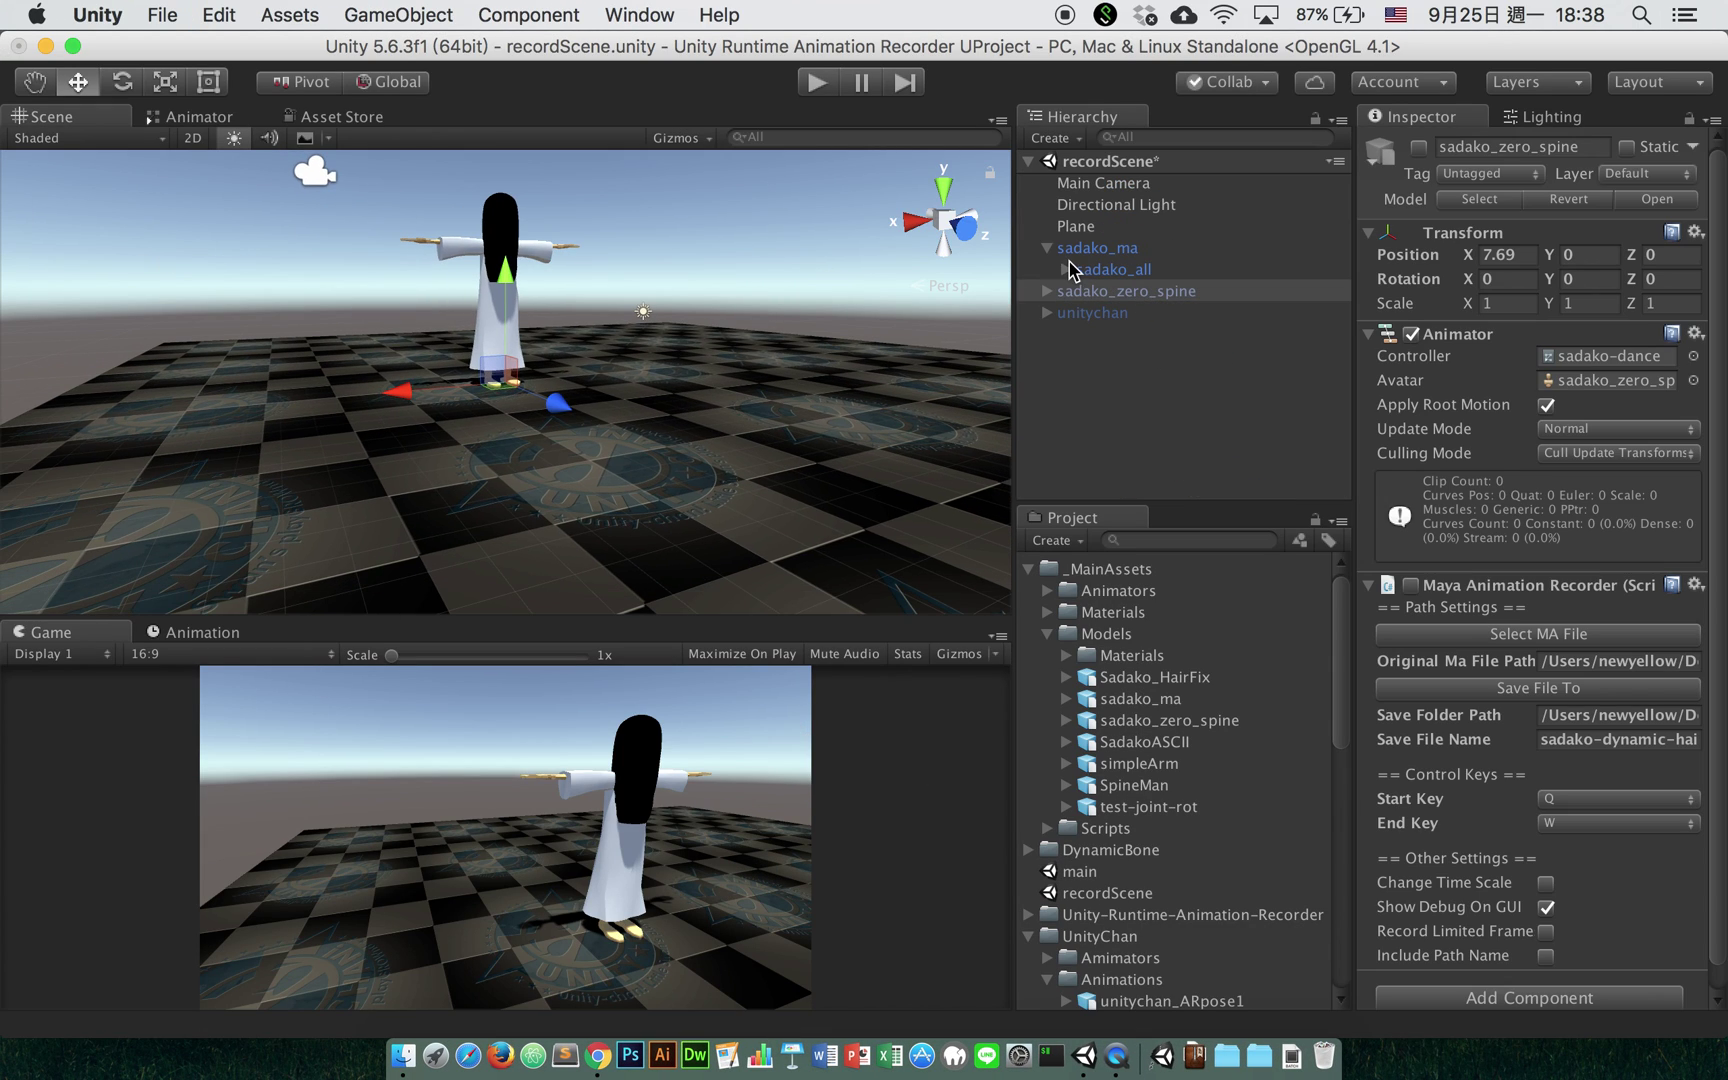
pyautogui.click(1100, 248)
pyautogui.click(1418, 147)
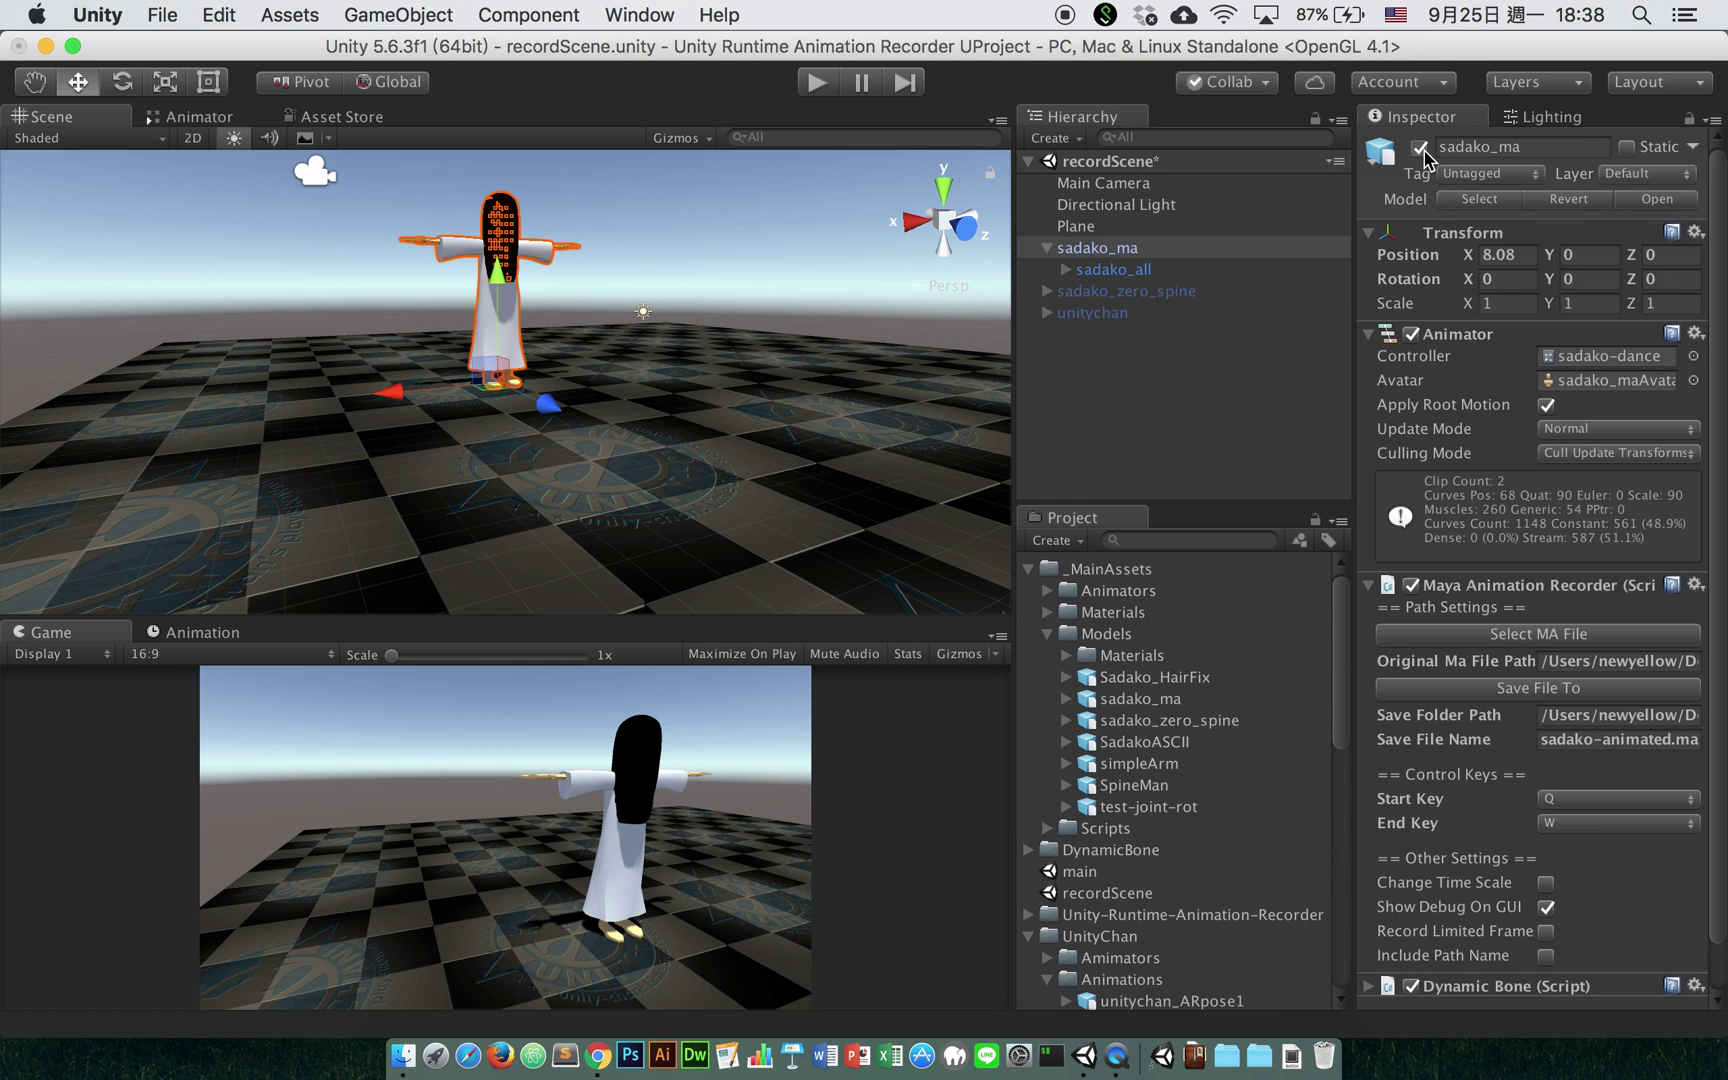
pyautogui.click(1150, 291)
pyautogui.click(1047, 248)
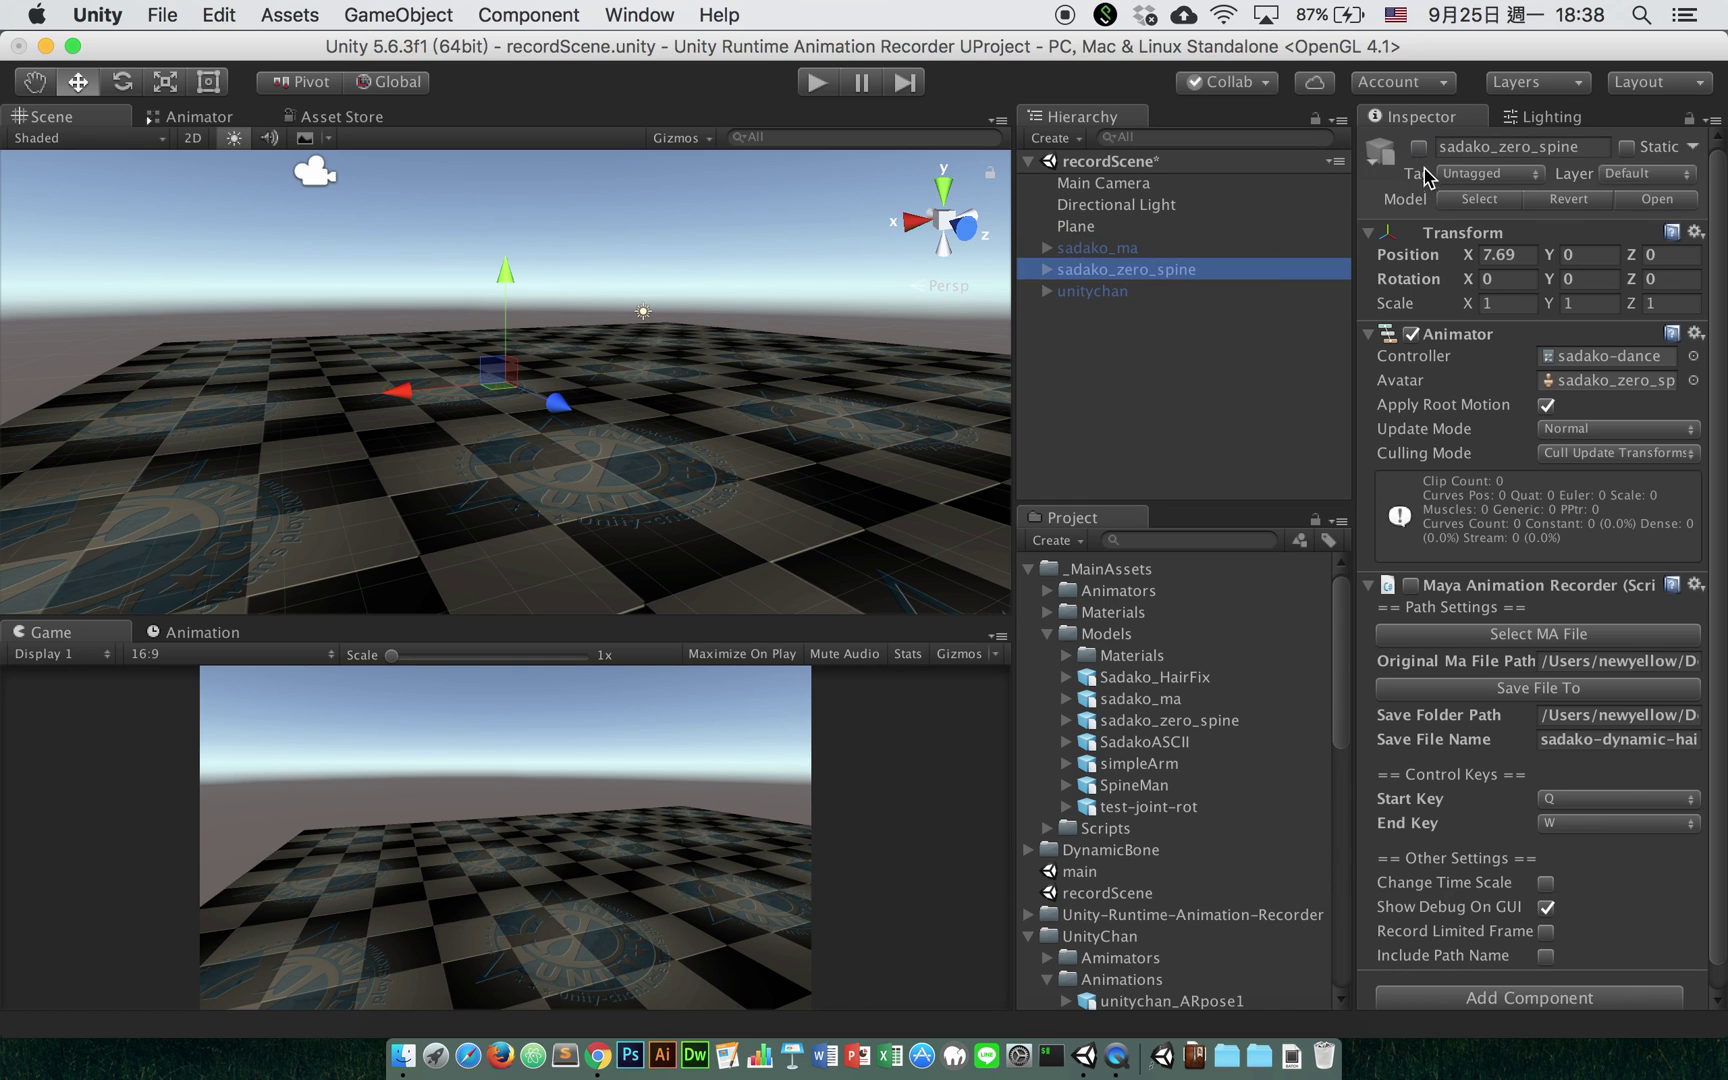
pyautogui.click(1418, 147)
pyautogui.scroll(5, 575, 393)
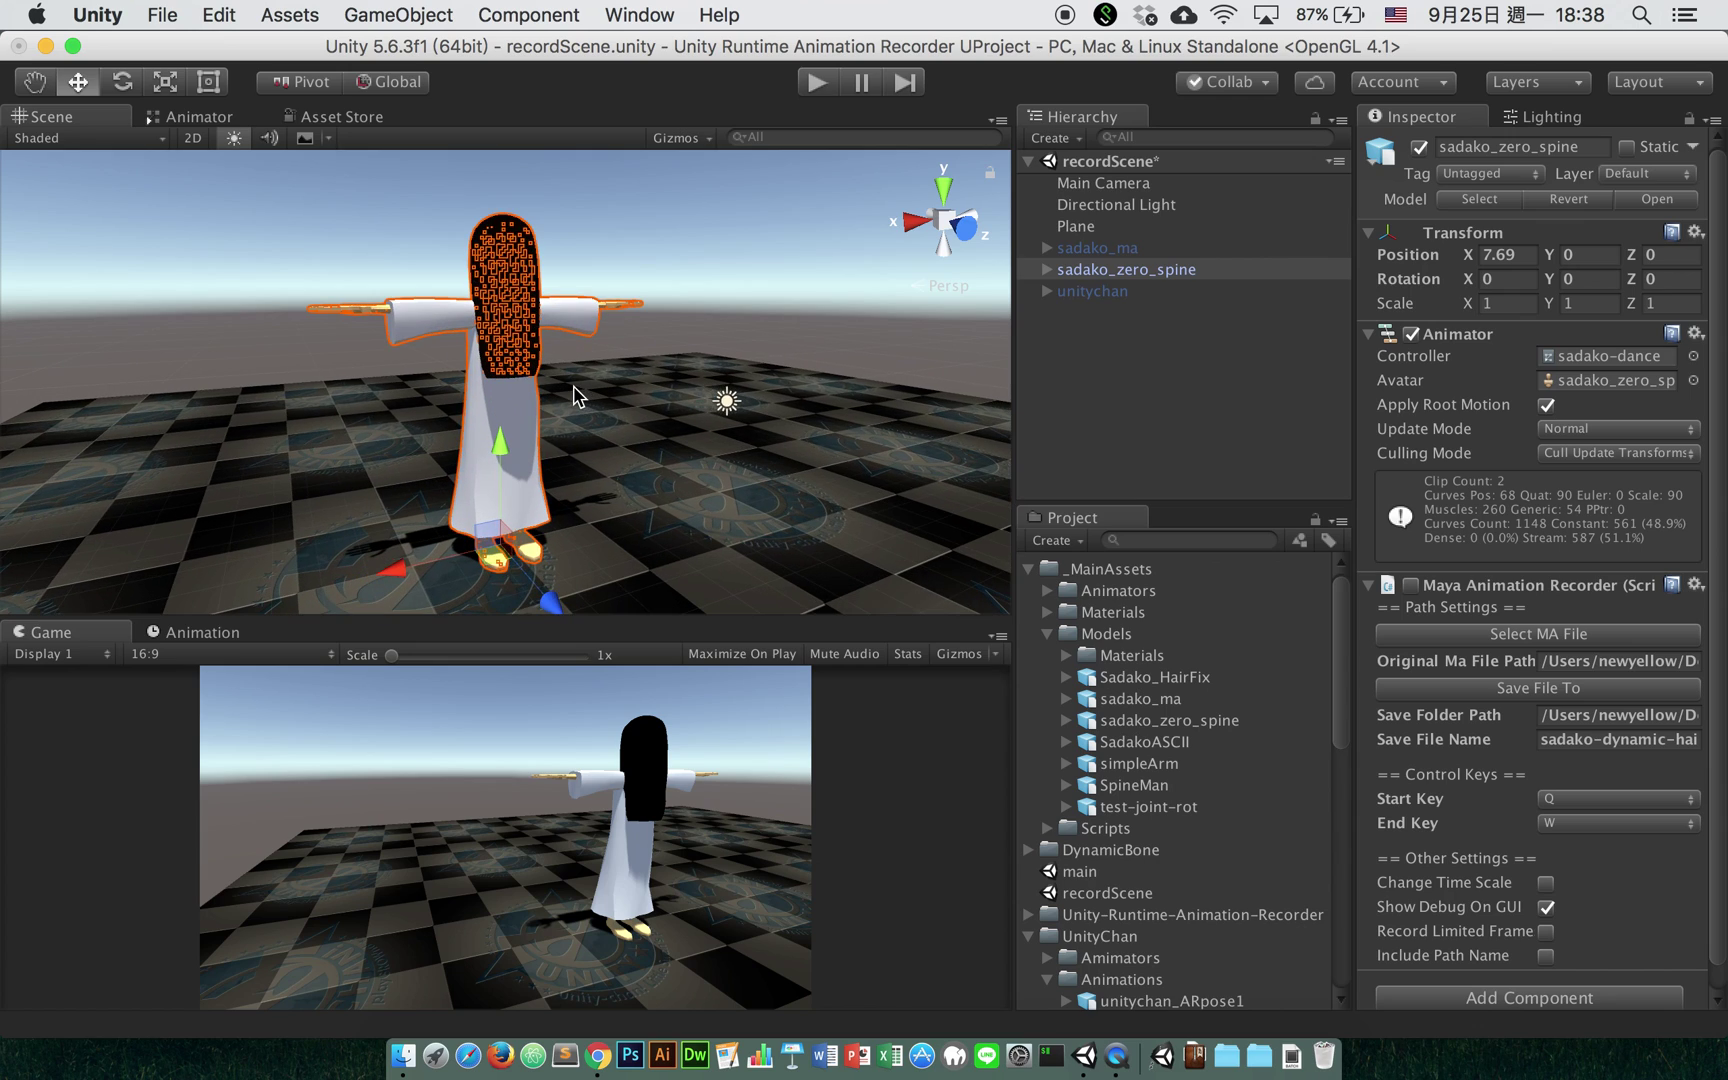
pyautogui.scroll(-2, 575, 393)
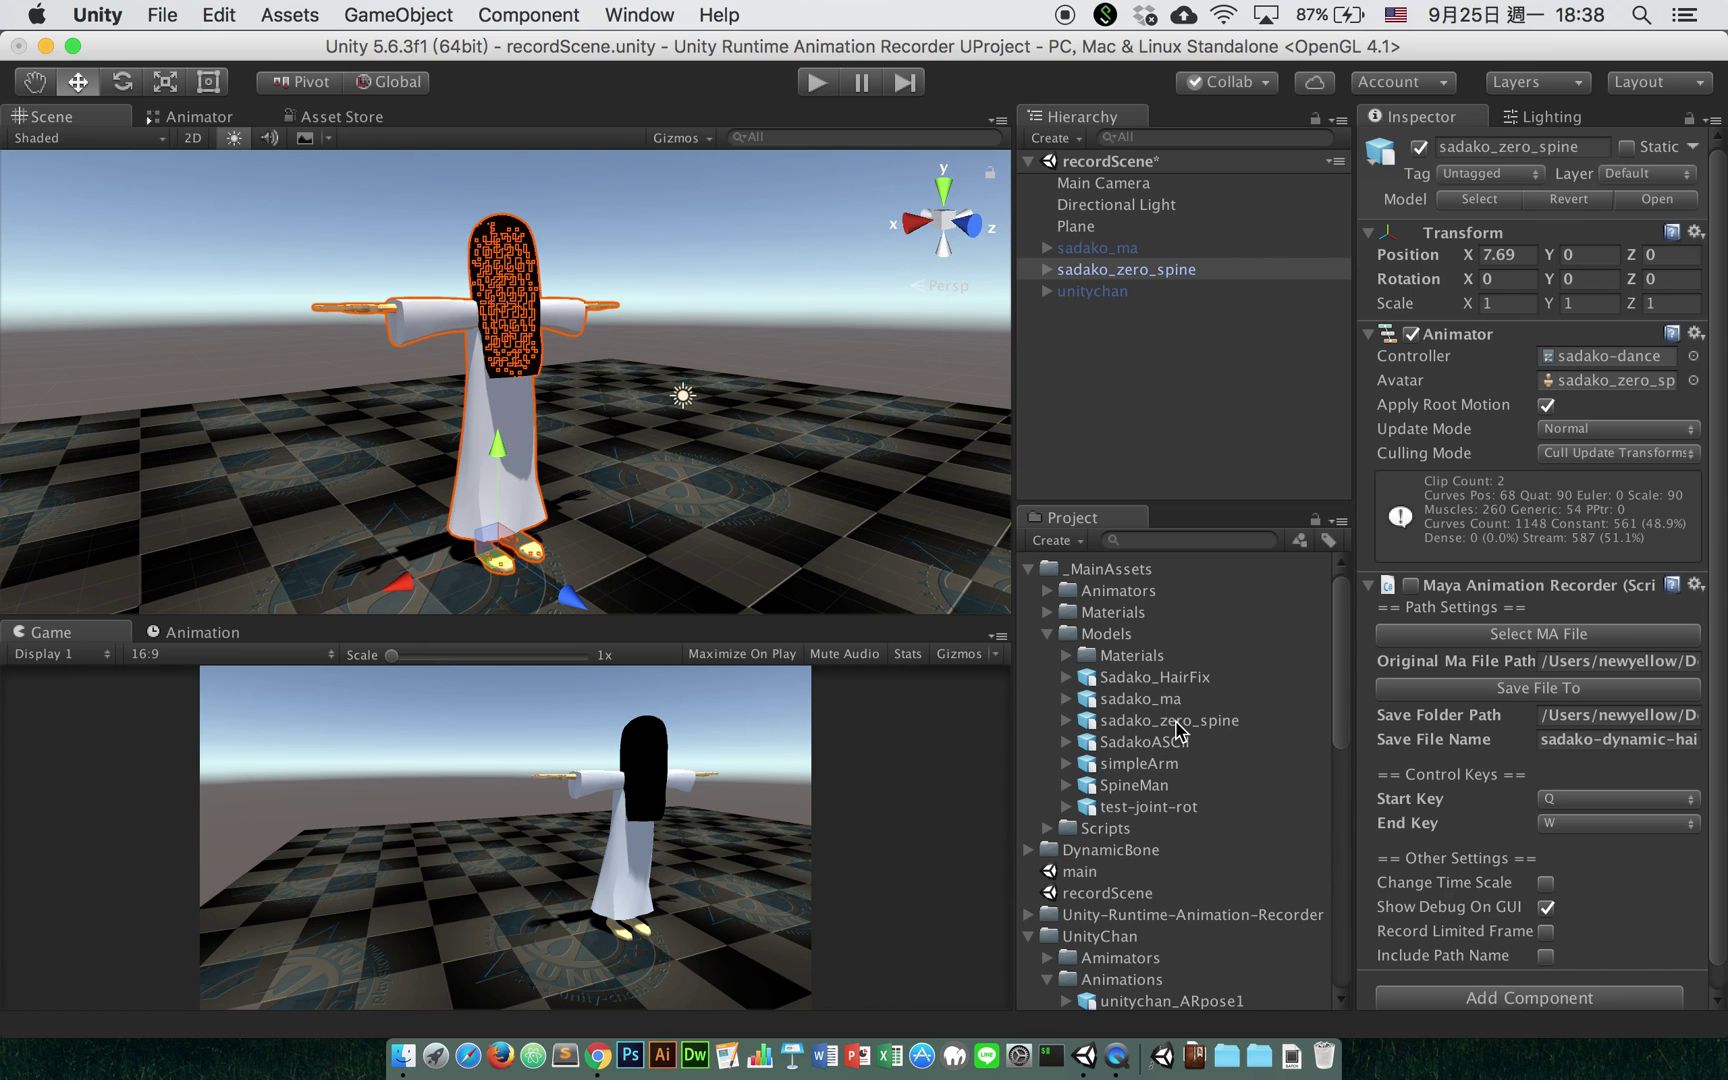
# Step: Open the sadako_zero_spine model in Maya and select the character
pyautogui.doubleClick(1177, 728)
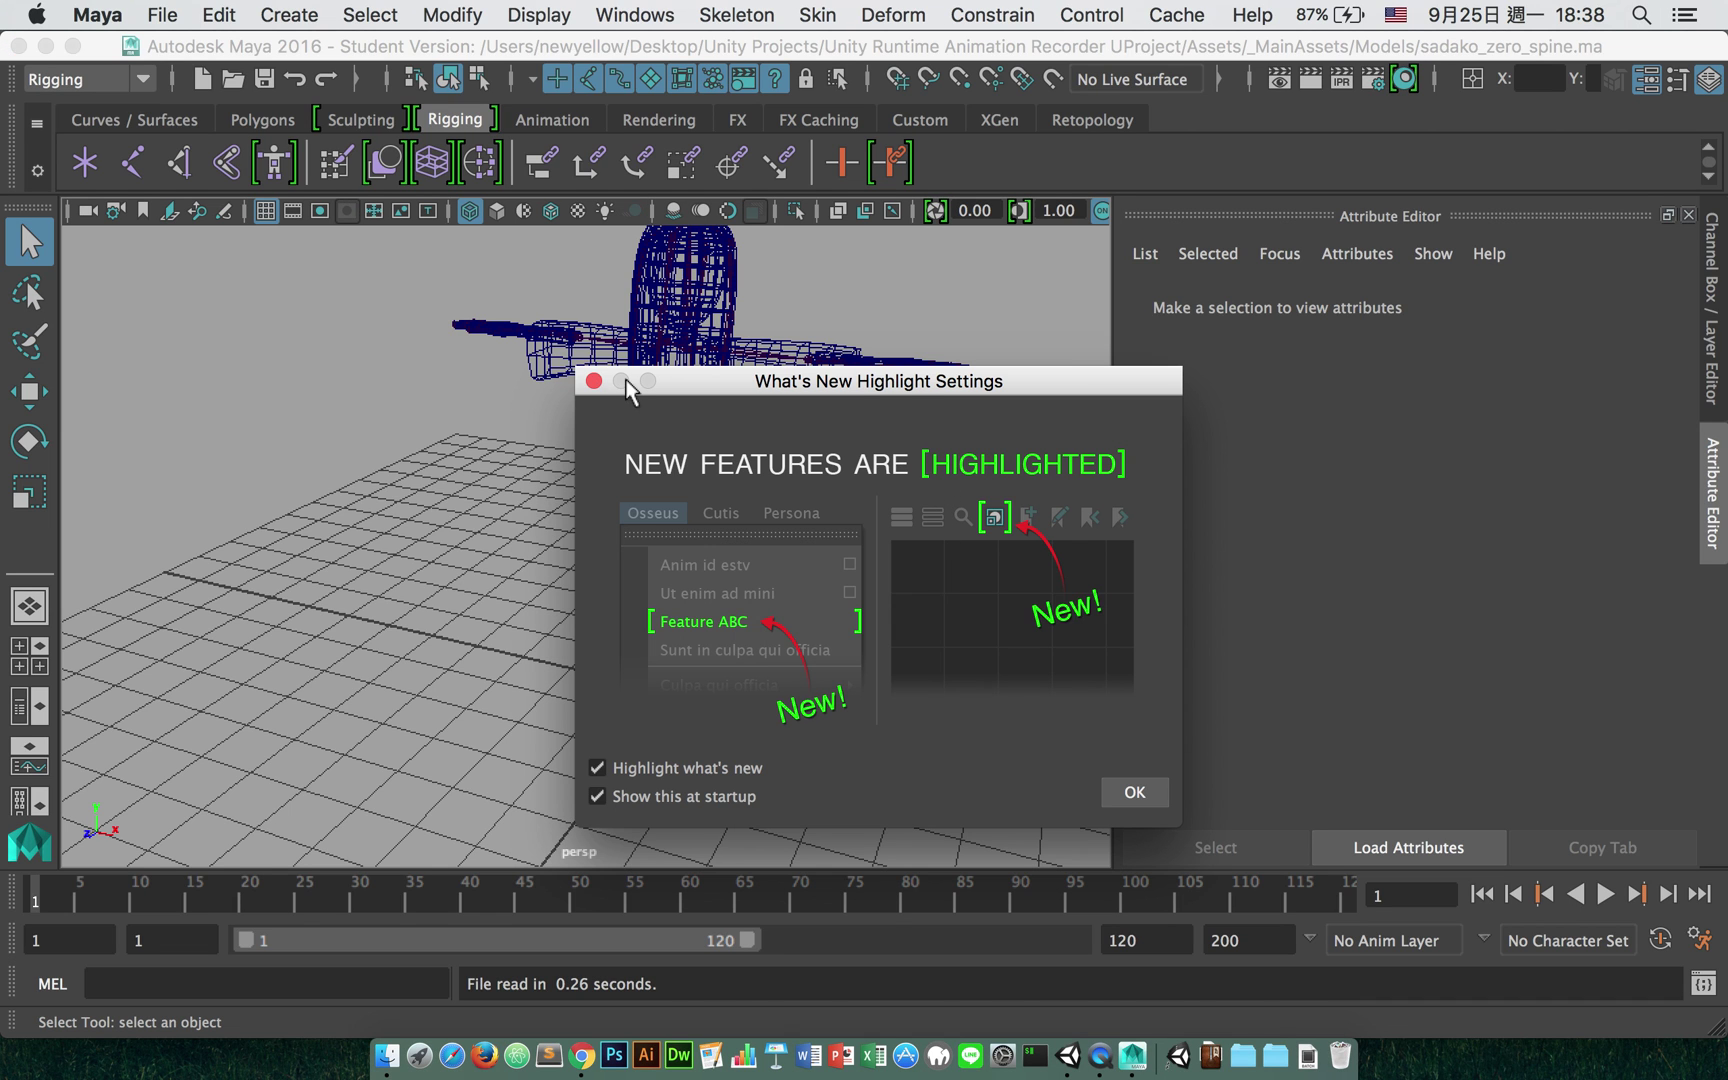
pyautogui.click(593, 381)
pyautogui.click(688, 488)
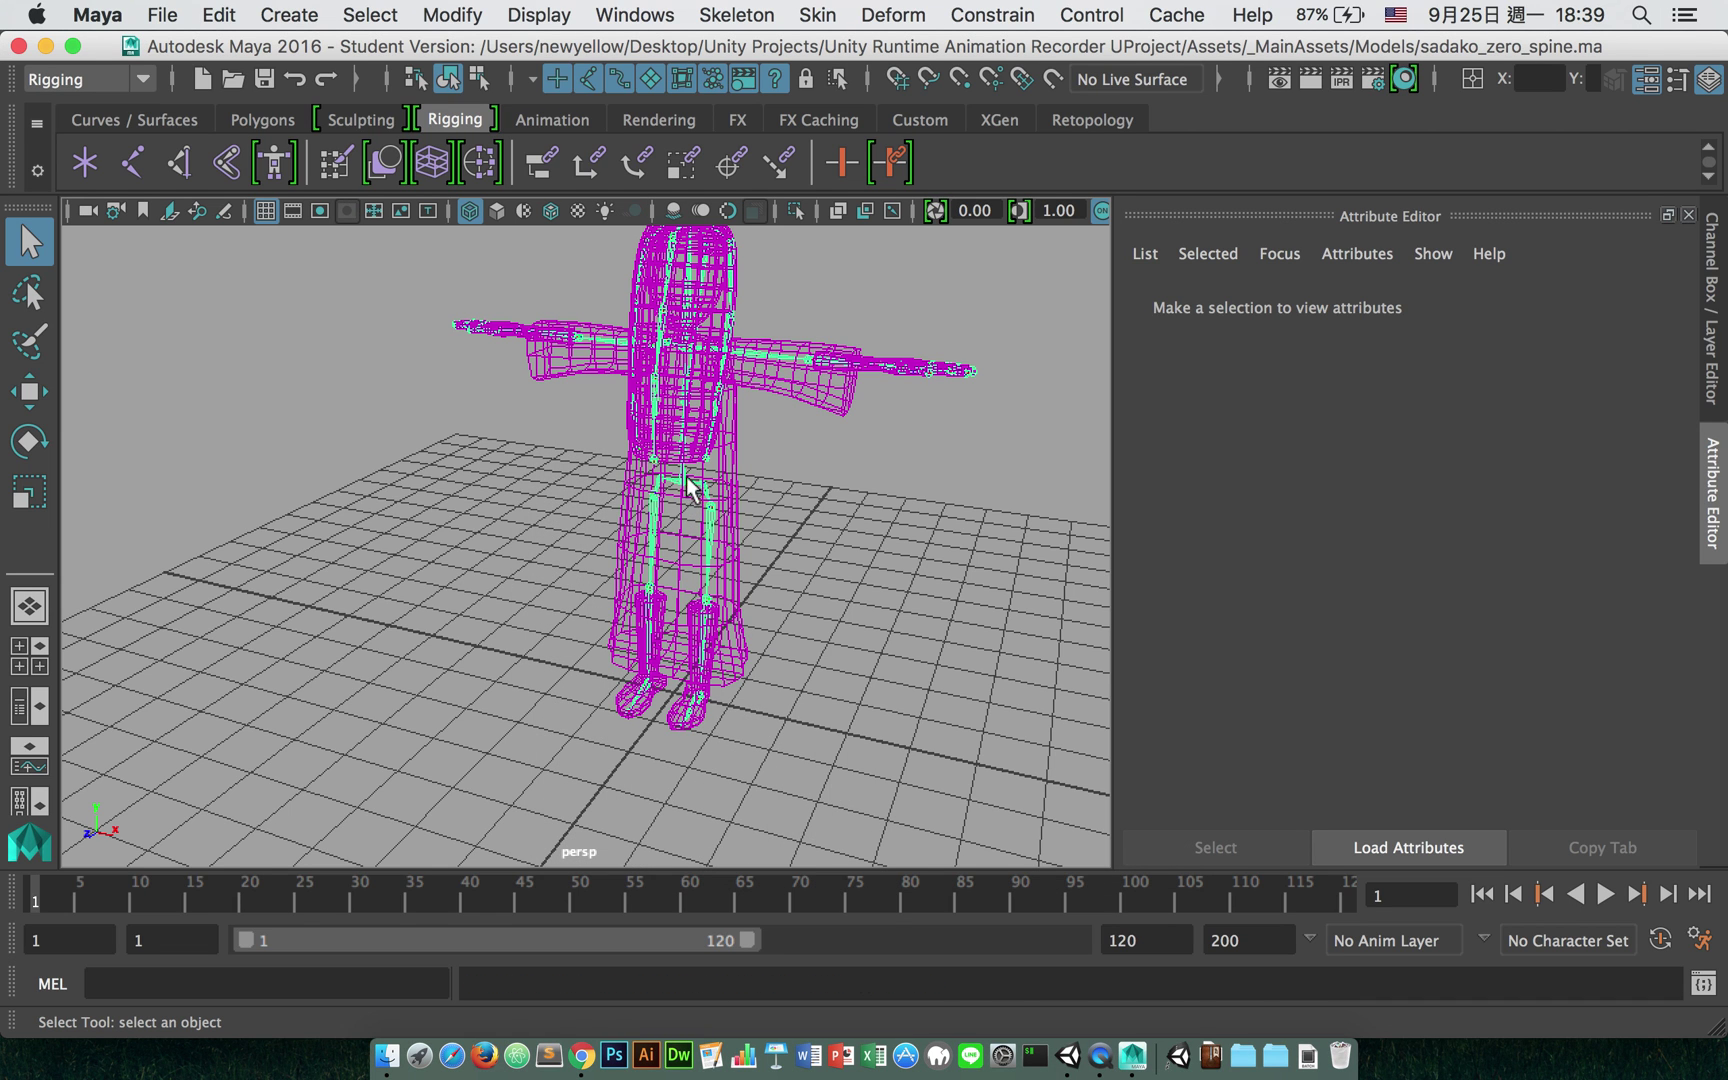
pyautogui.scroll(5, 882, 455)
# Step: Frame the Hips joint and check RightUpLeg's Joint Orient values
pyautogui.press('w')
pyautogui.press('f')
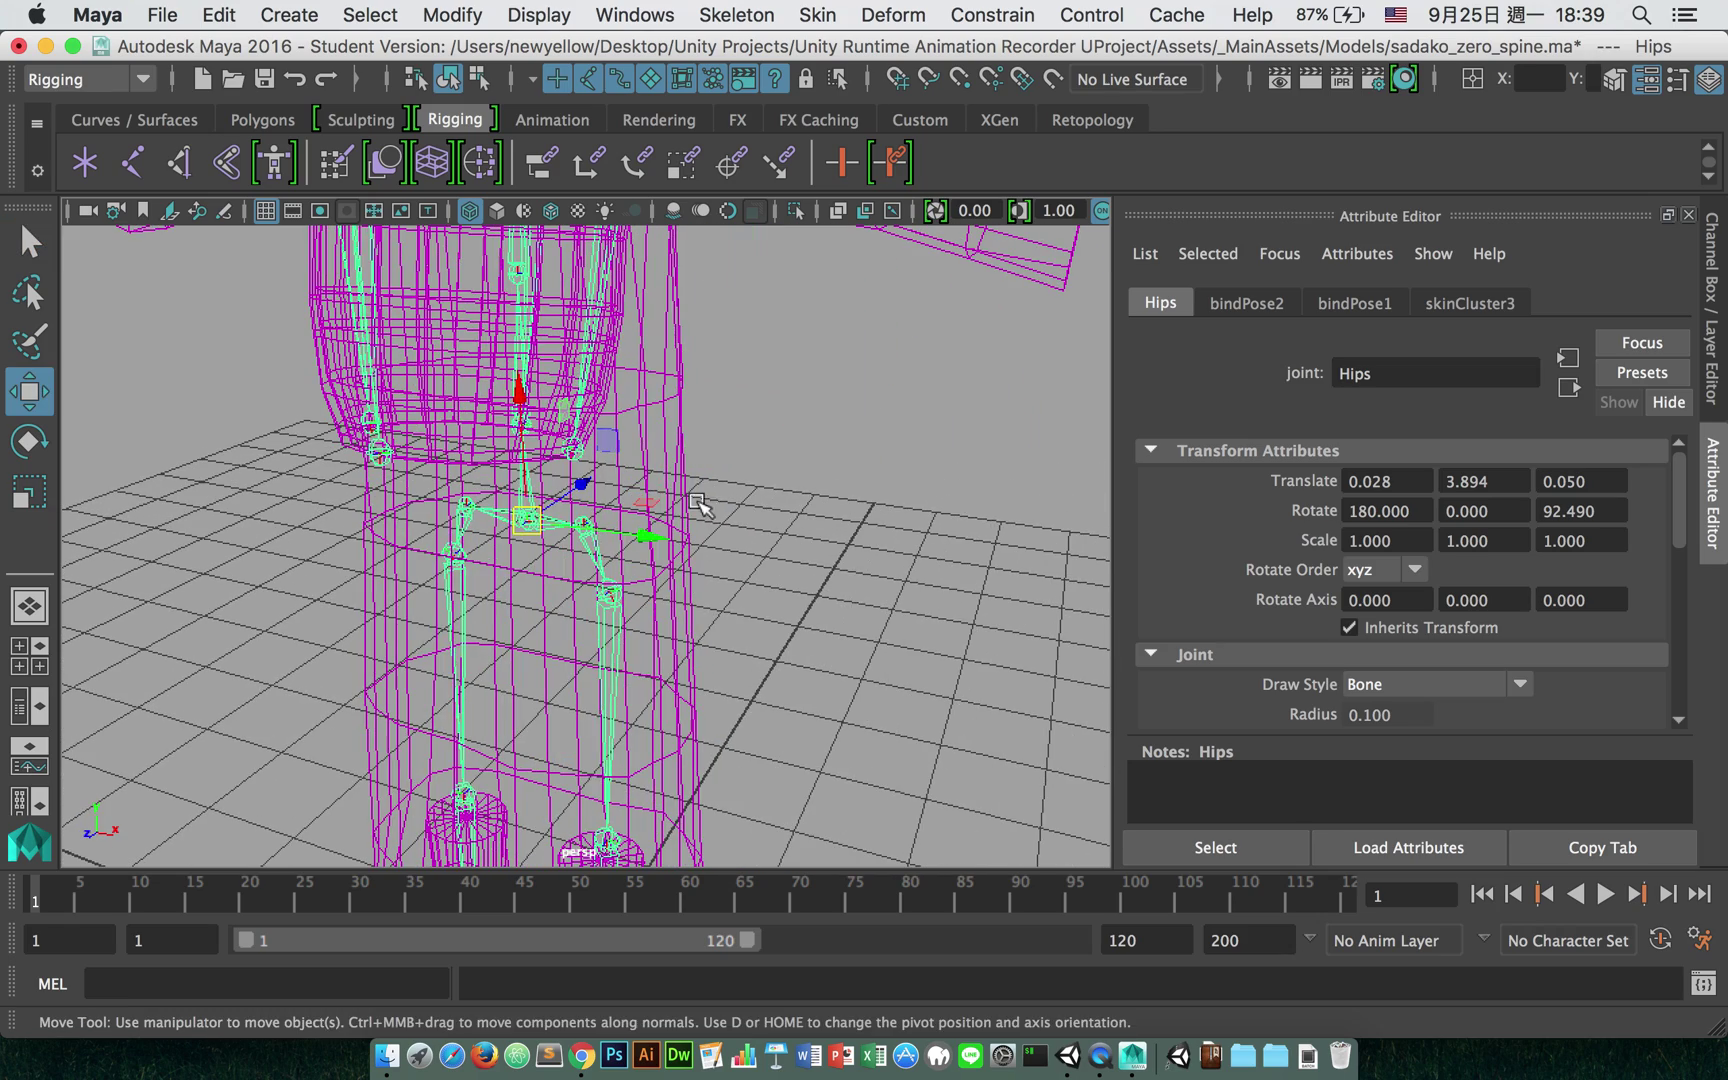
pyautogui.click(812, 442)
pyautogui.keyDown('alt'); pyautogui.moveTo(640, 501); pyautogui.dragTo(455, 502); pyautogui.keyUp('alt')
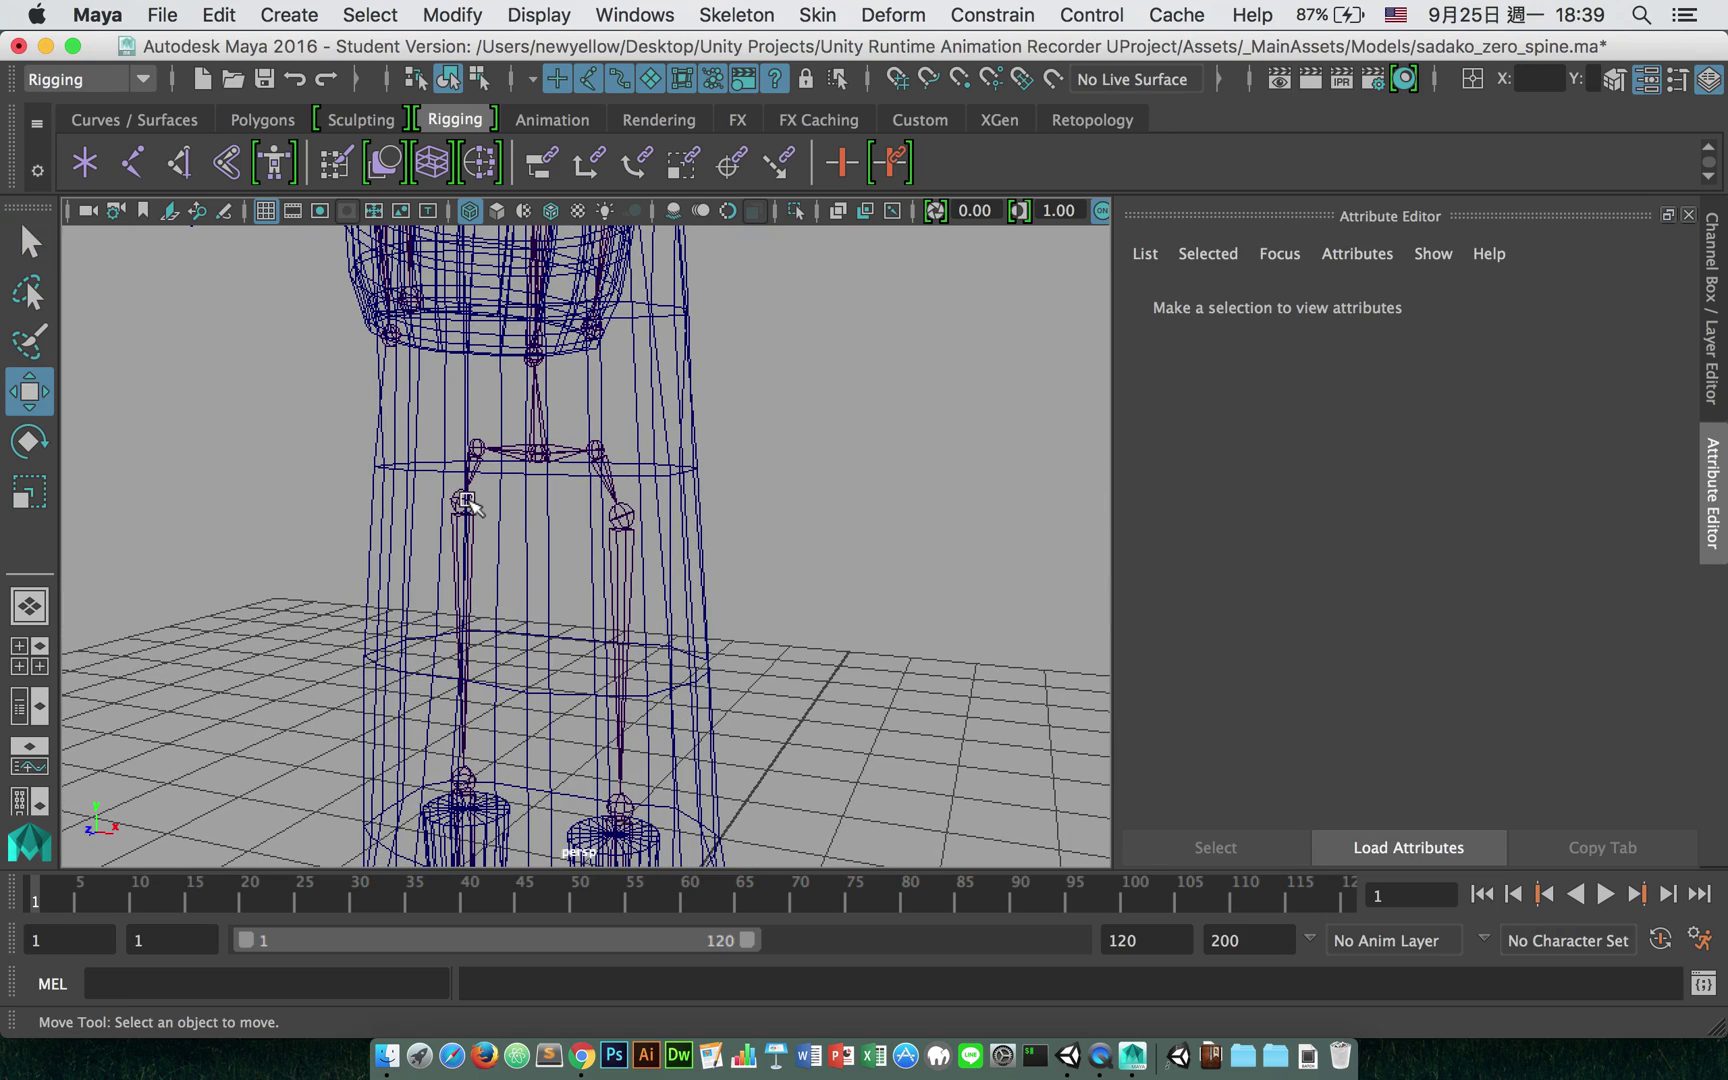
pyautogui.click(466, 500)
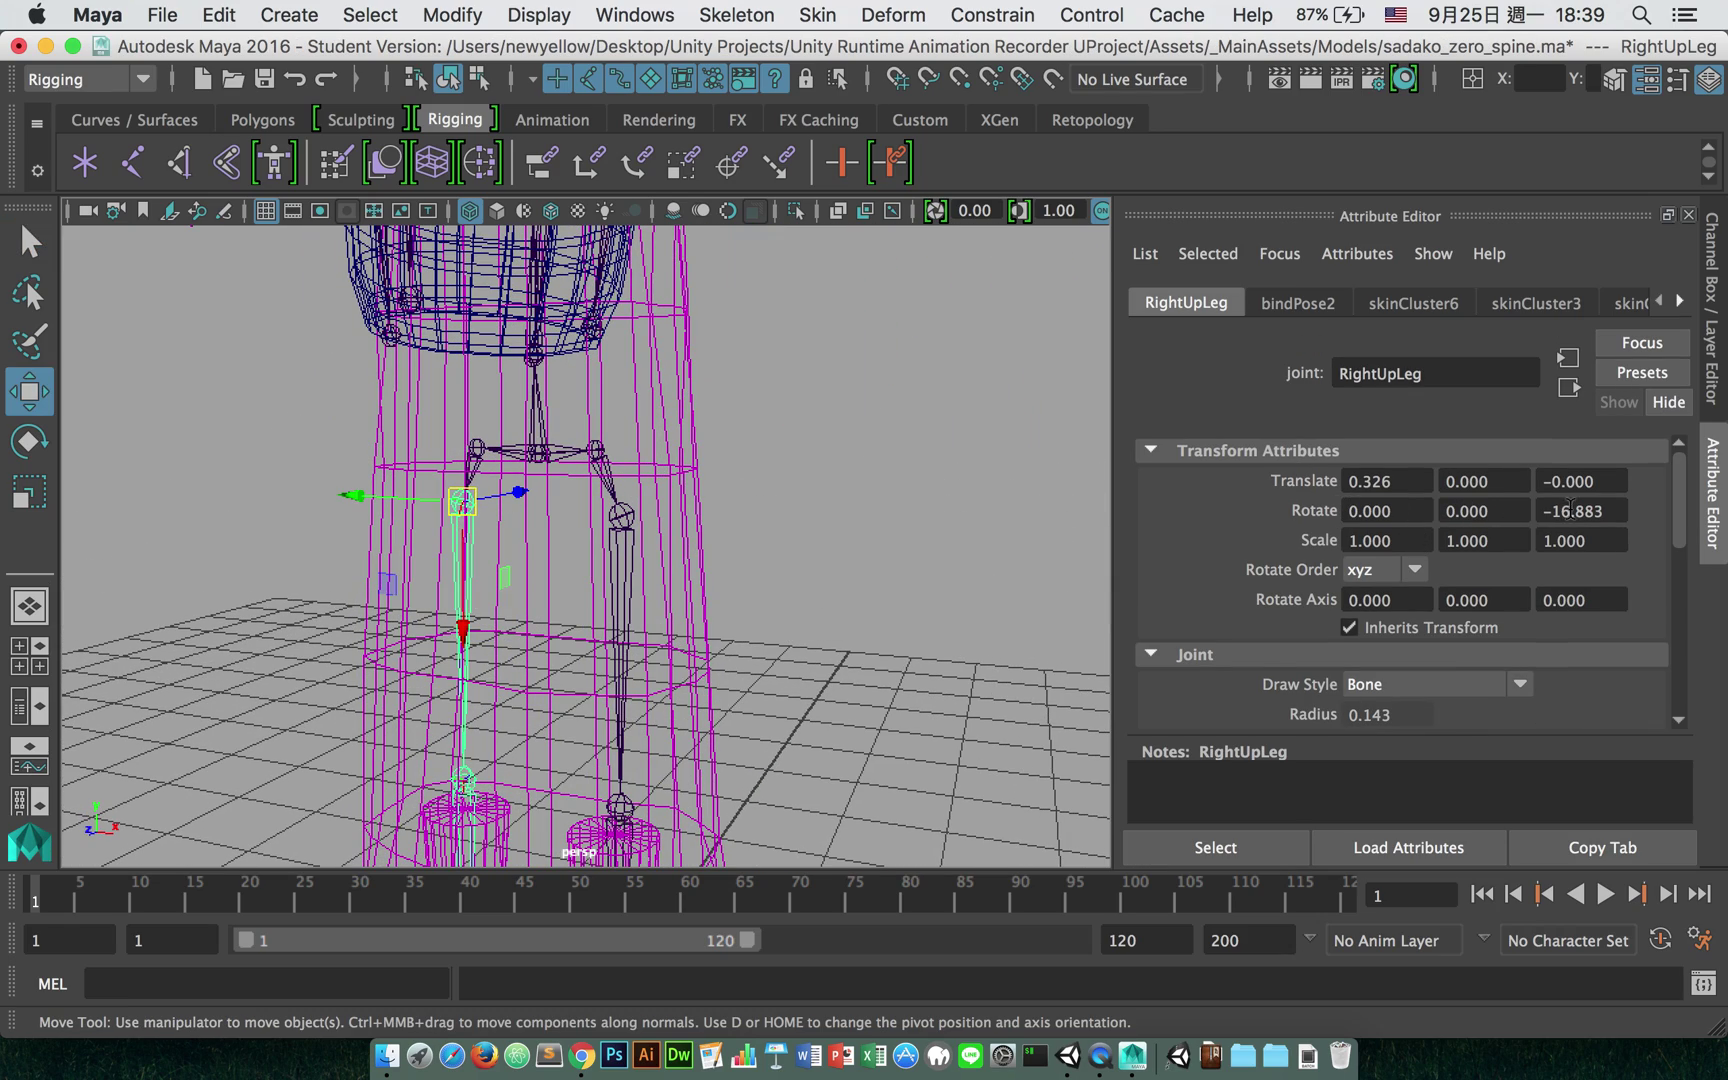
pyautogui.scroll(-5, 1241, 529)
pyautogui.scroll(2, 1224, 494)
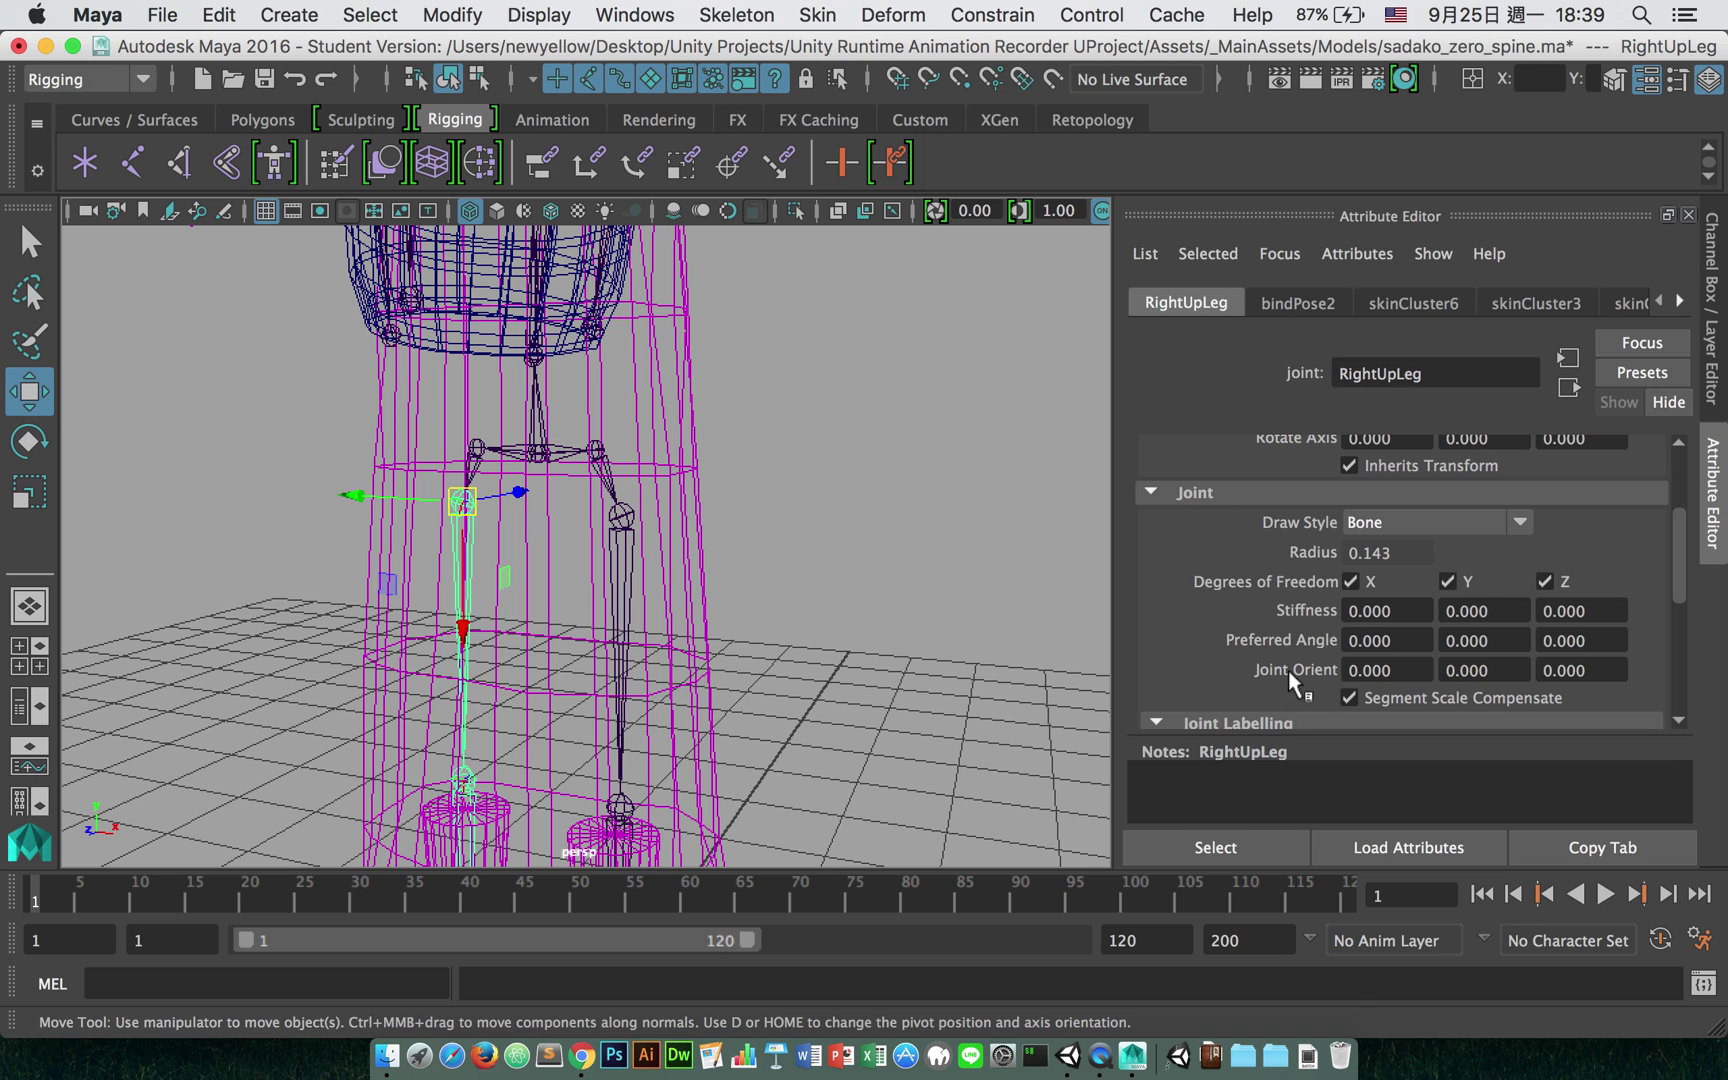
# Step: Check RightLeg, RightFoot, RightFoot_End and LeftForeArm joint orients, then close the file
pyautogui.click(466, 780)
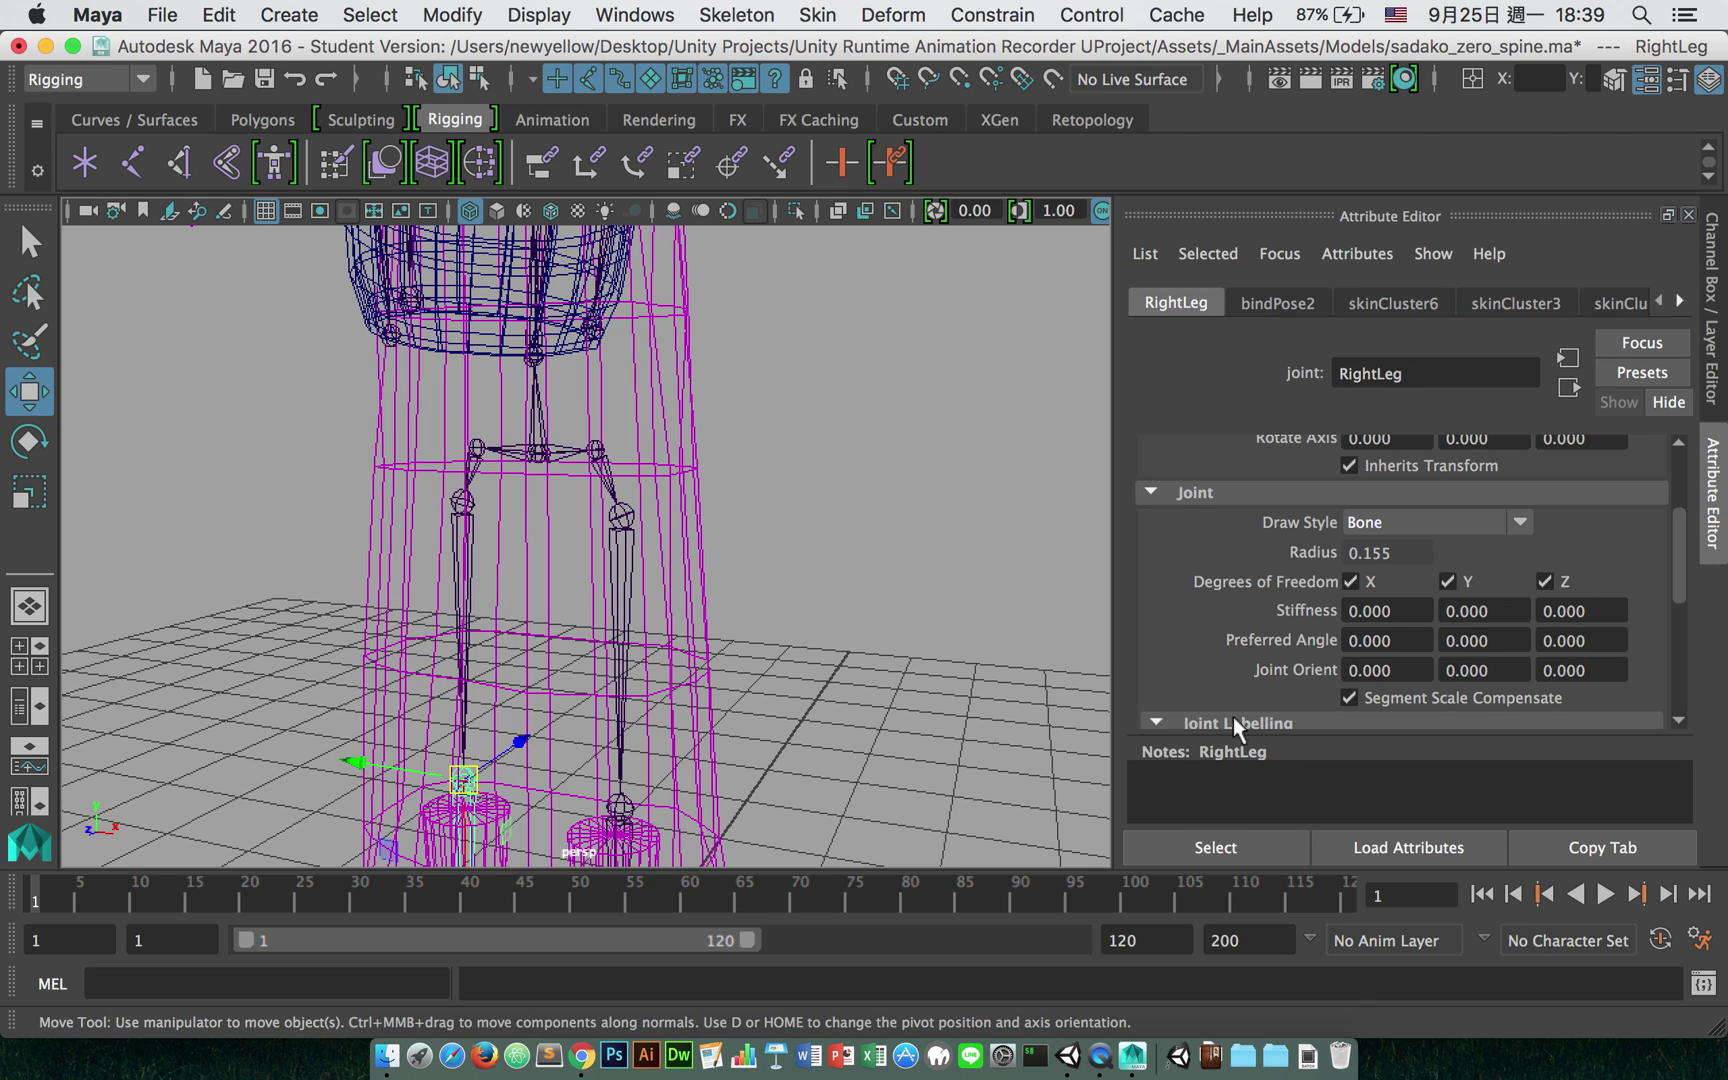
pyautogui.keyDown('alt'); pyautogui.moveTo(713, 670); pyautogui.dragTo(873, 455, button='middle'); pyautogui.keyUp('alt')
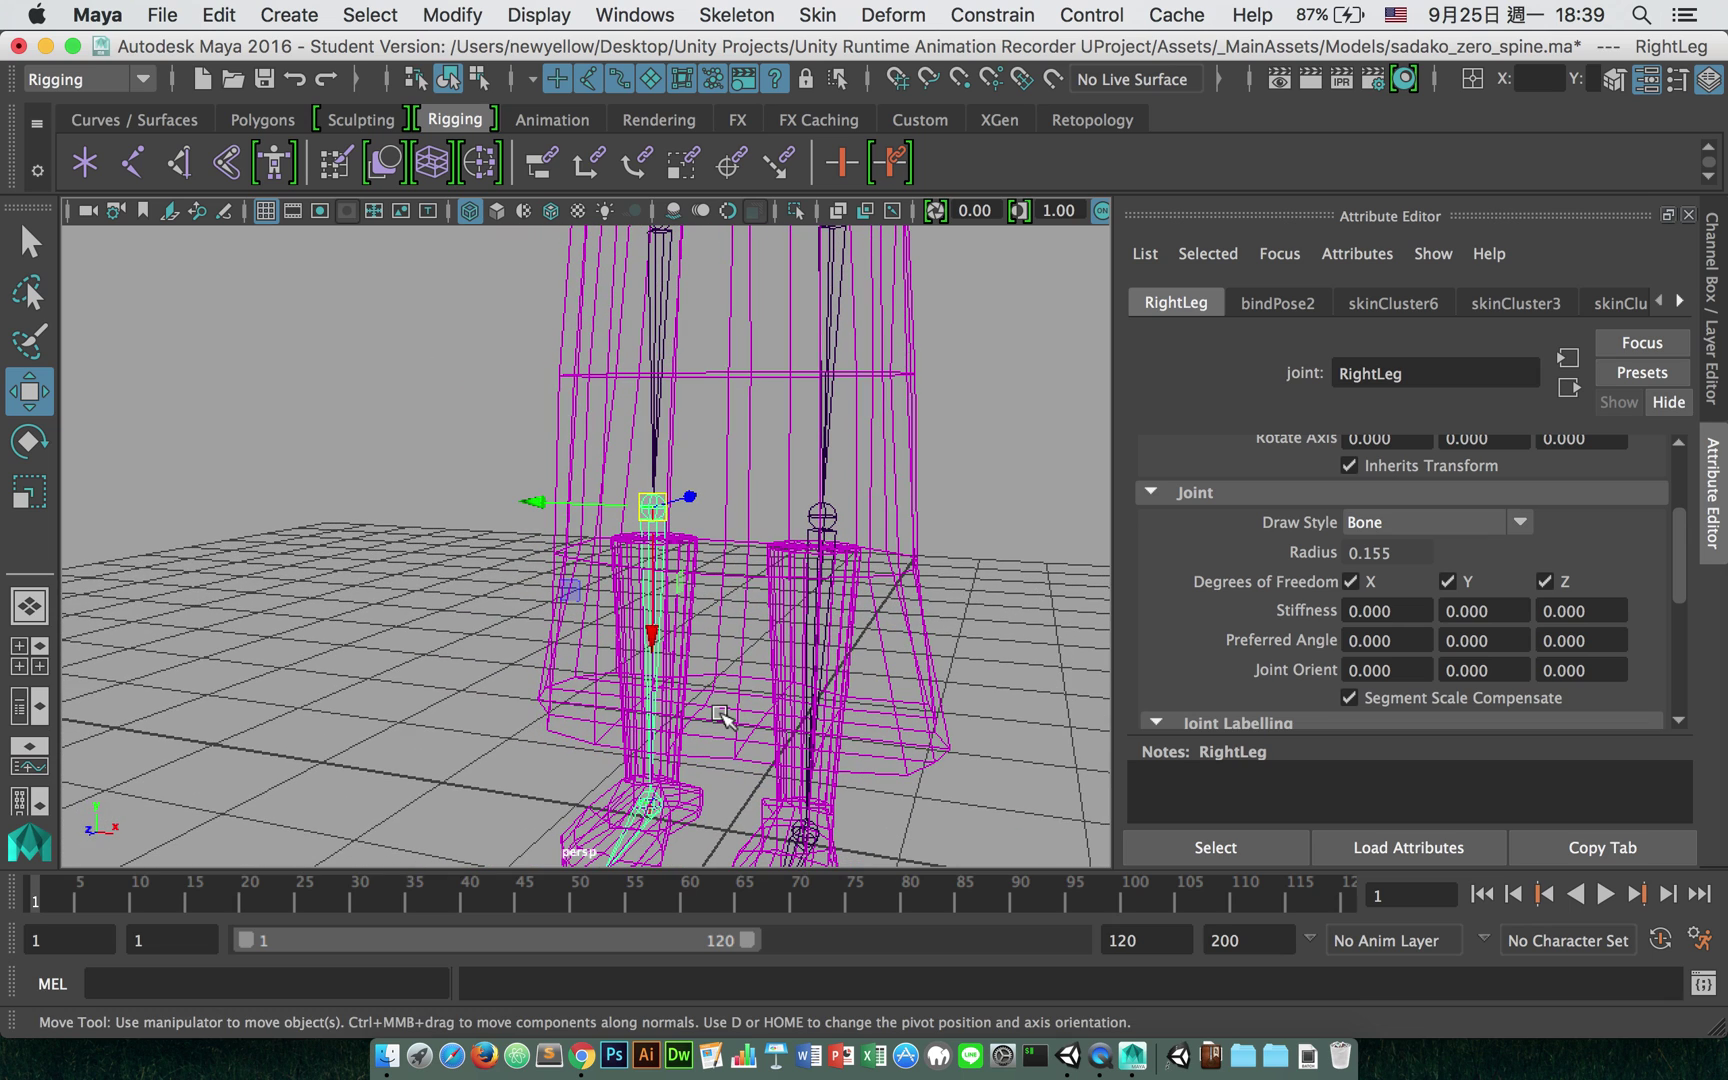
pyautogui.press('Down')
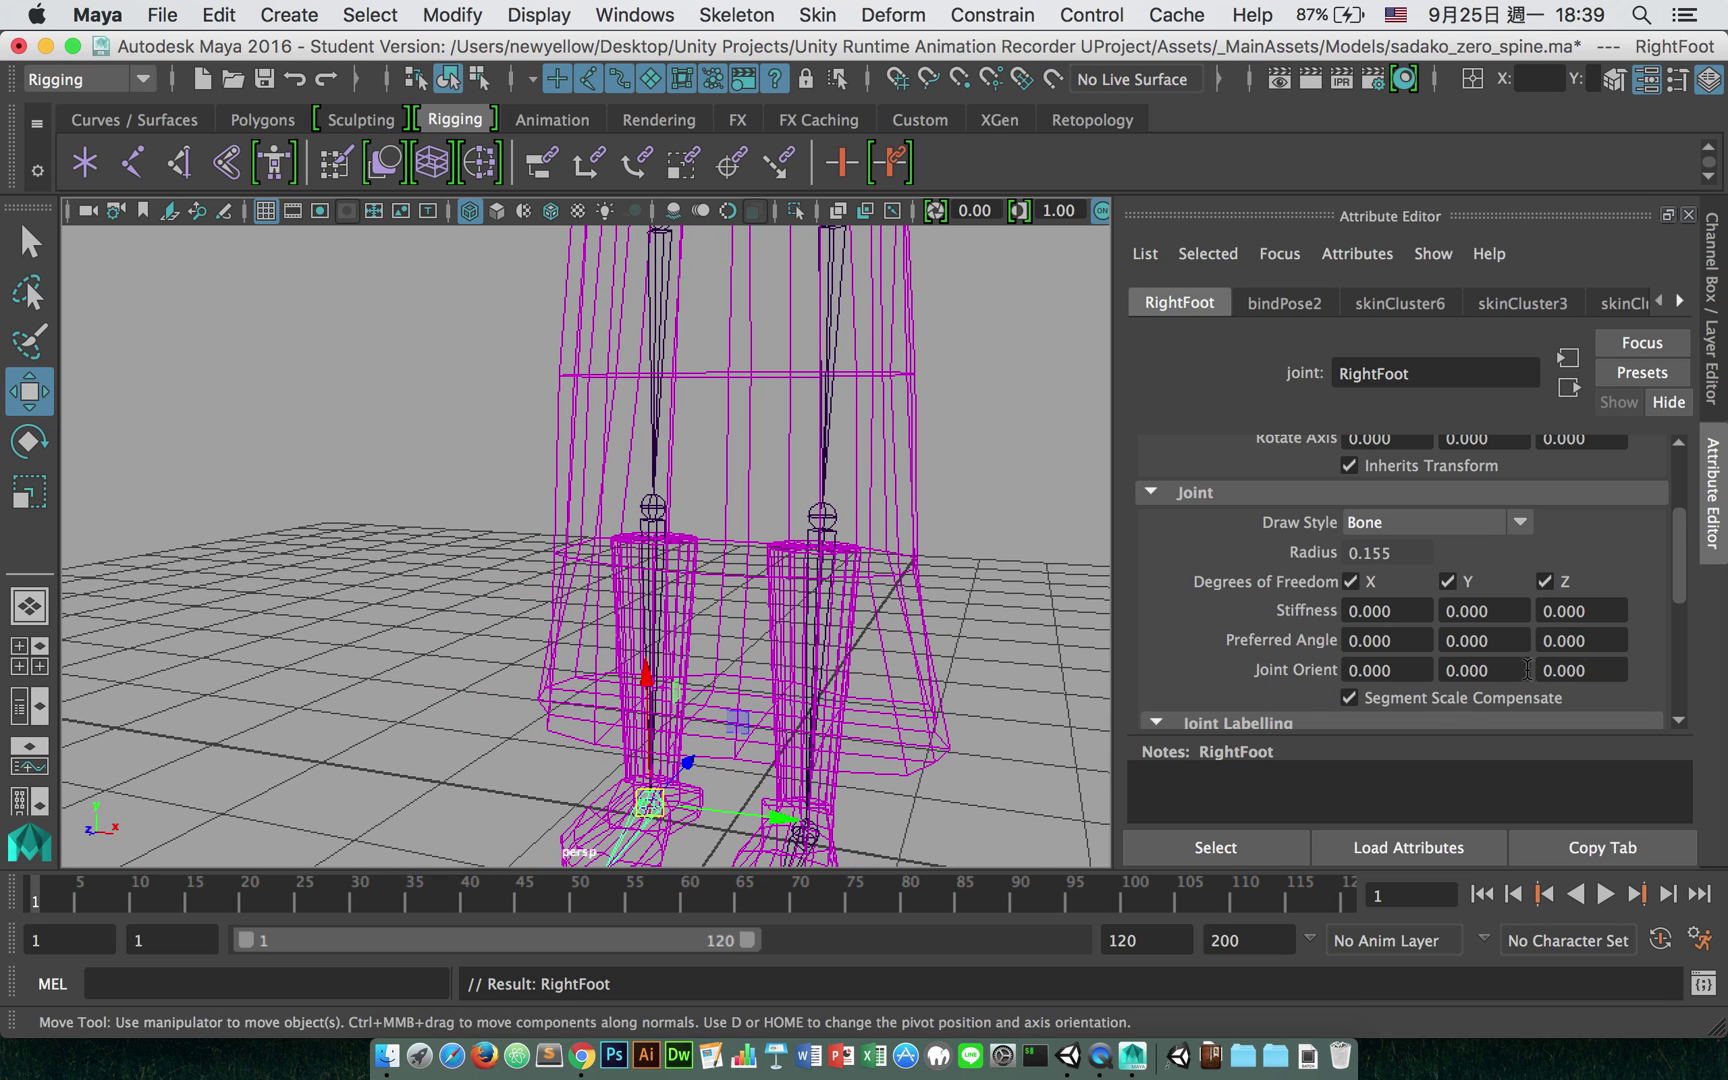
pyautogui.keyDown('alt'); pyautogui.moveTo(965, 641); pyautogui.dragTo(917, 557, button='right'); pyautogui.keyUp('alt')
pyautogui.press('Down')
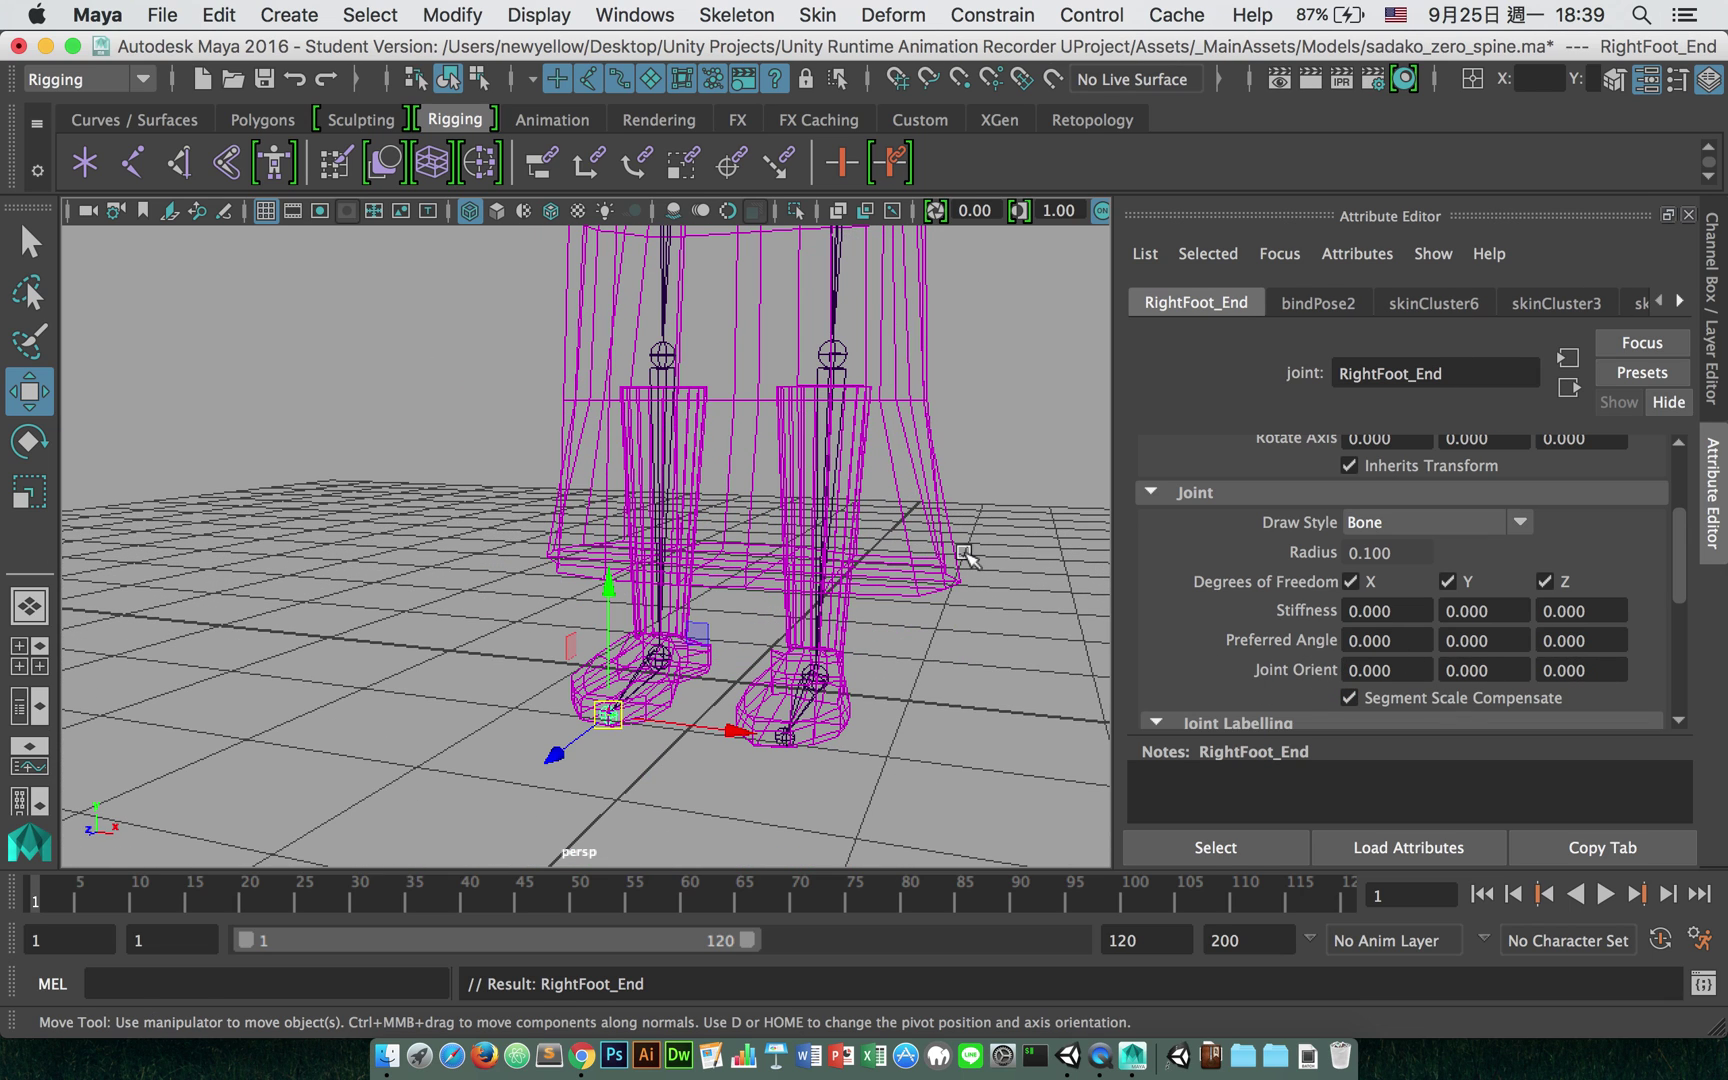
pyautogui.keyDown('alt'); pyautogui.moveTo(888, 372); pyautogui.dragTo(855, 700, button='middle'); pyautogui.keyUp('alt')
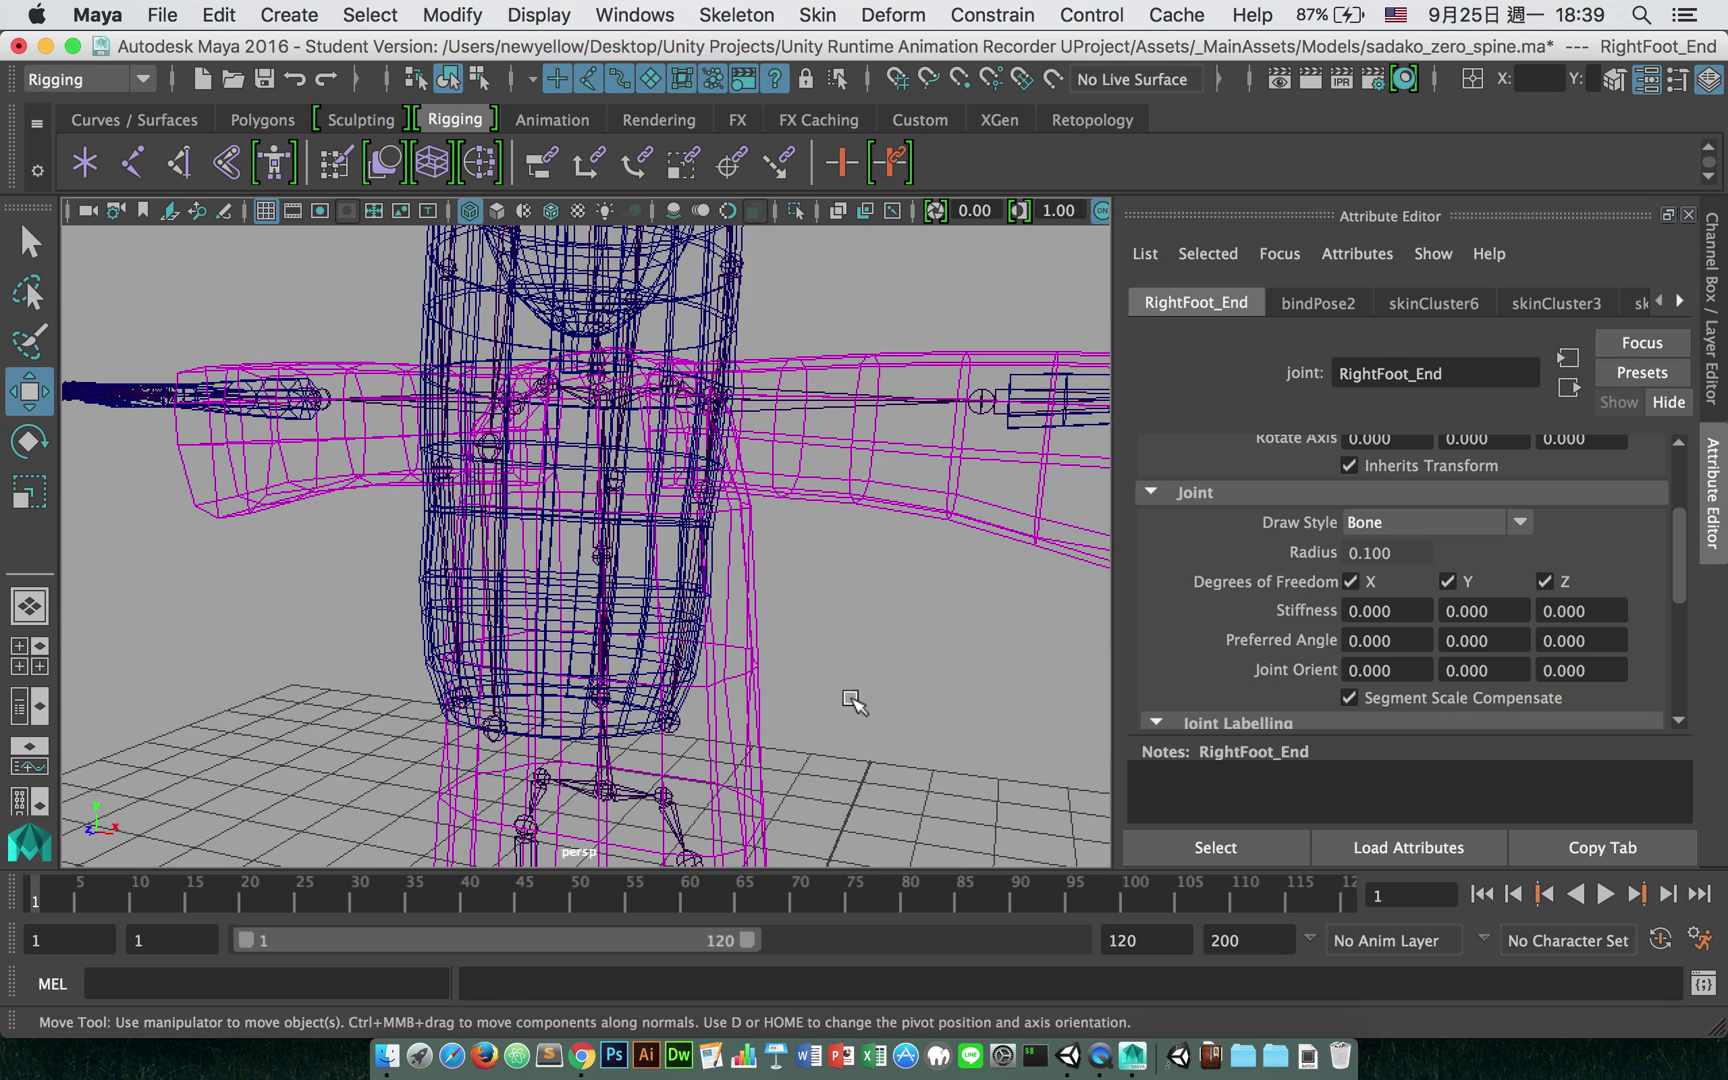
pyautogui.click(980, 403)
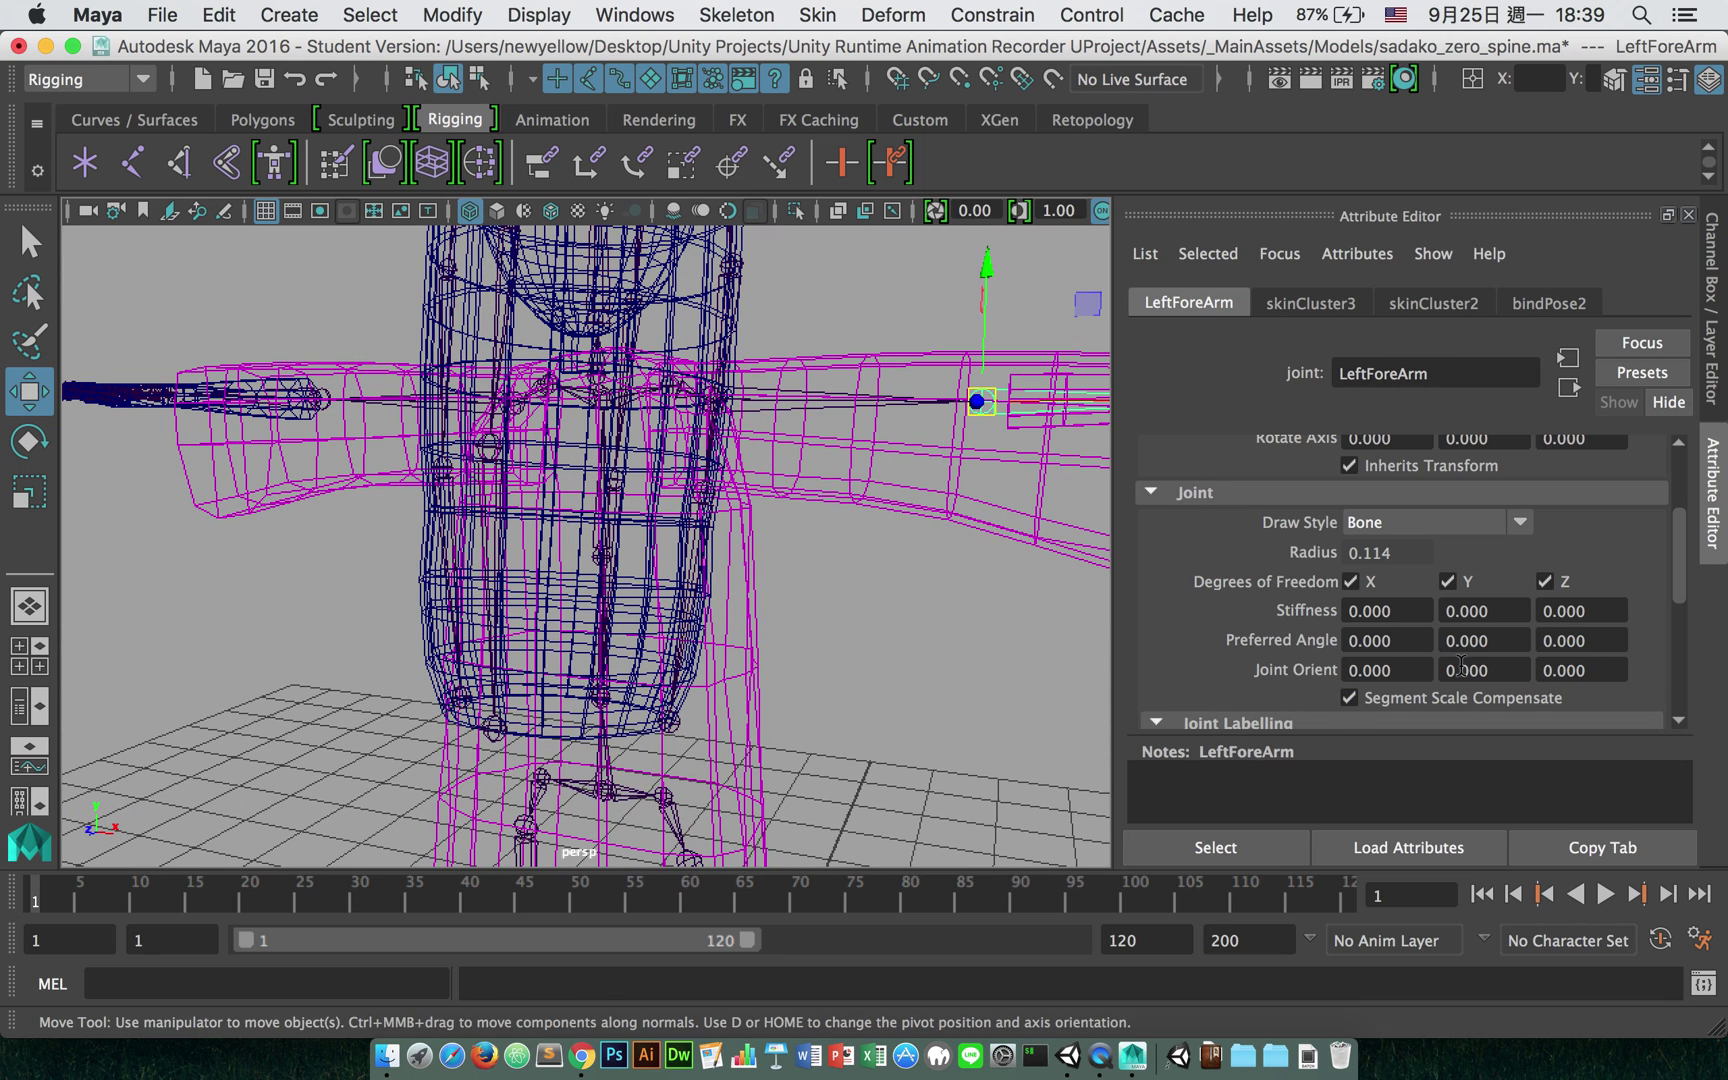
pyautogui.click(19, 46)
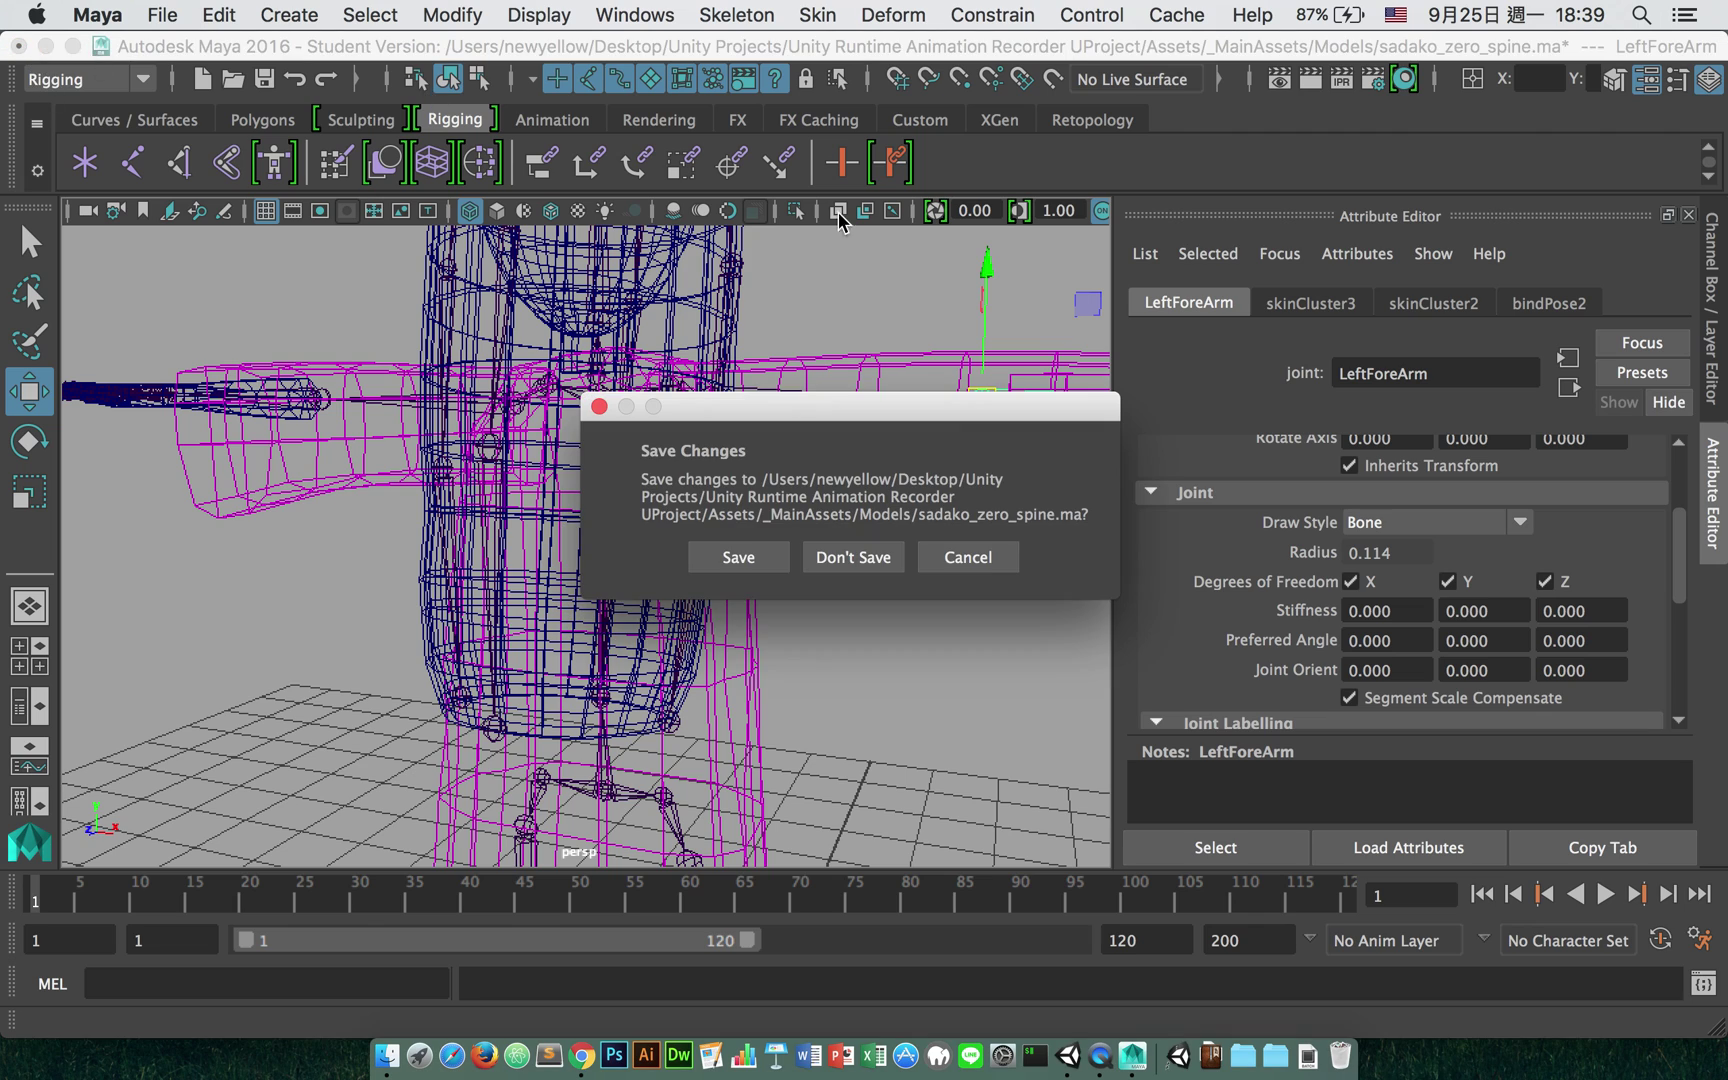
# Step: Discard the Maya file's changes and select sadako_zero_spine in Unity to reach its recorder component
pyautogui.click(853, 563)
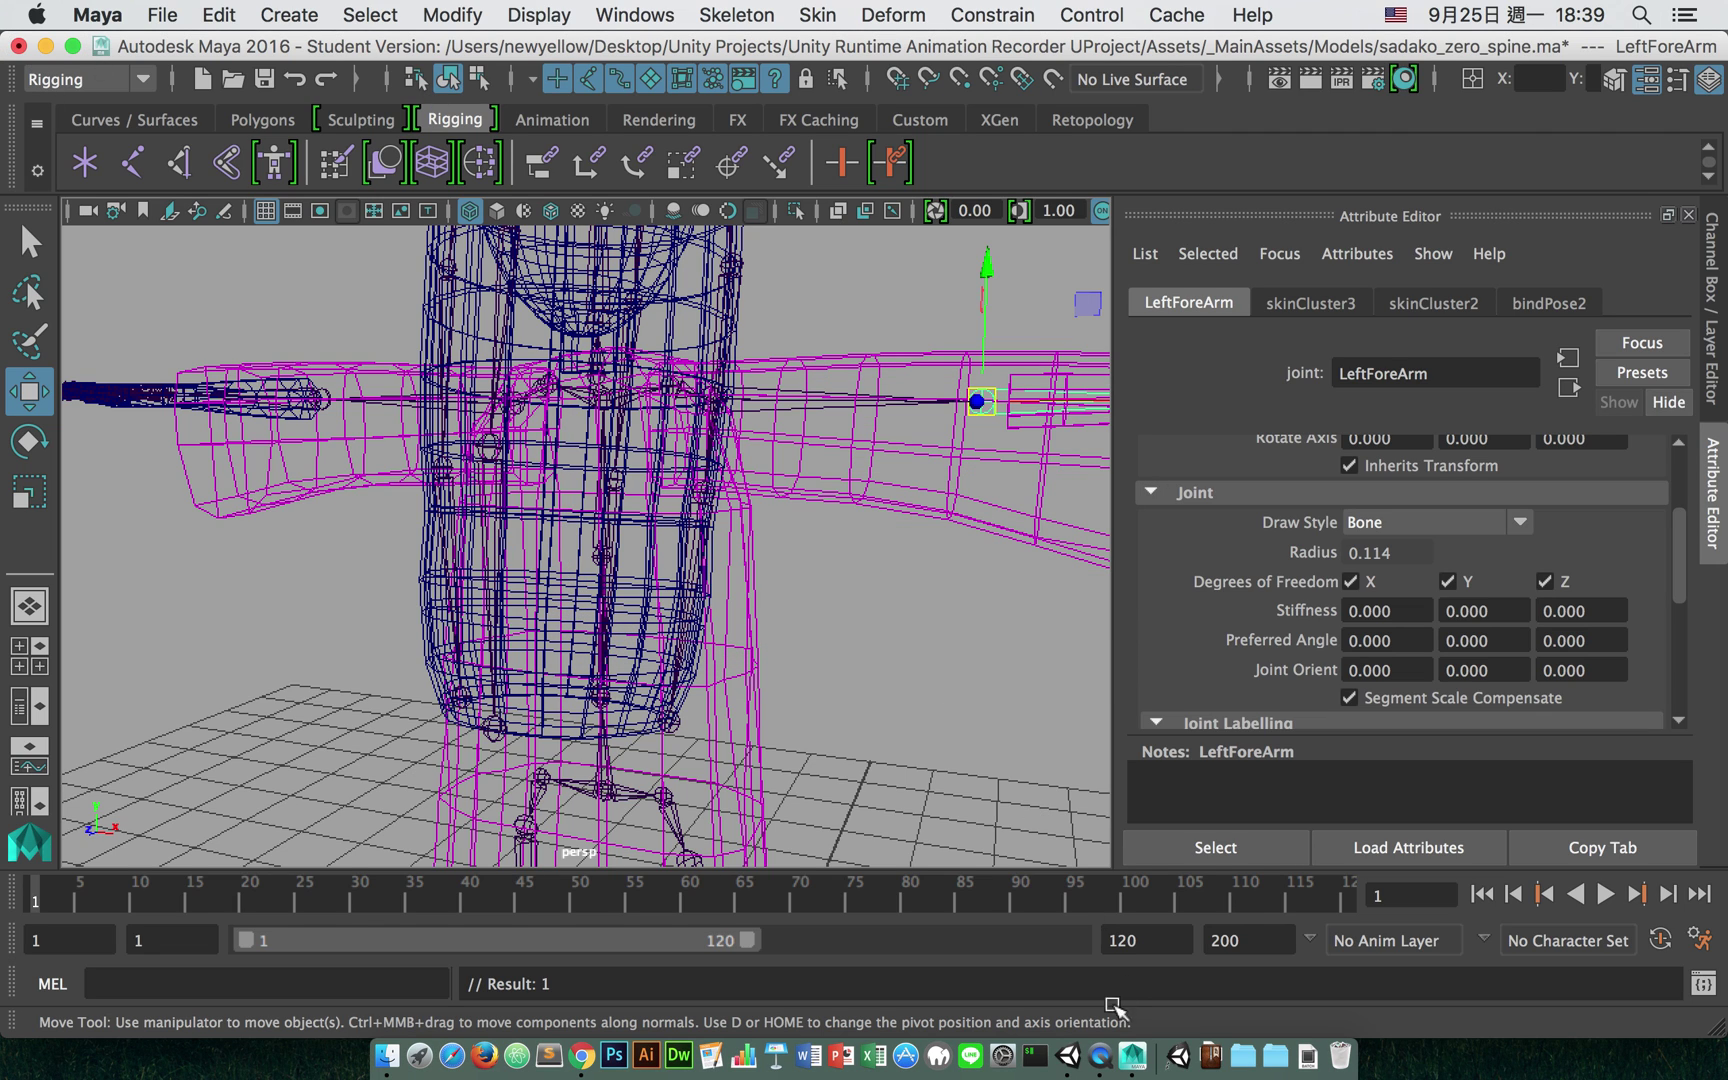
pyautogui.click(1068, 1055)
pyautogui.click(1157, 272)
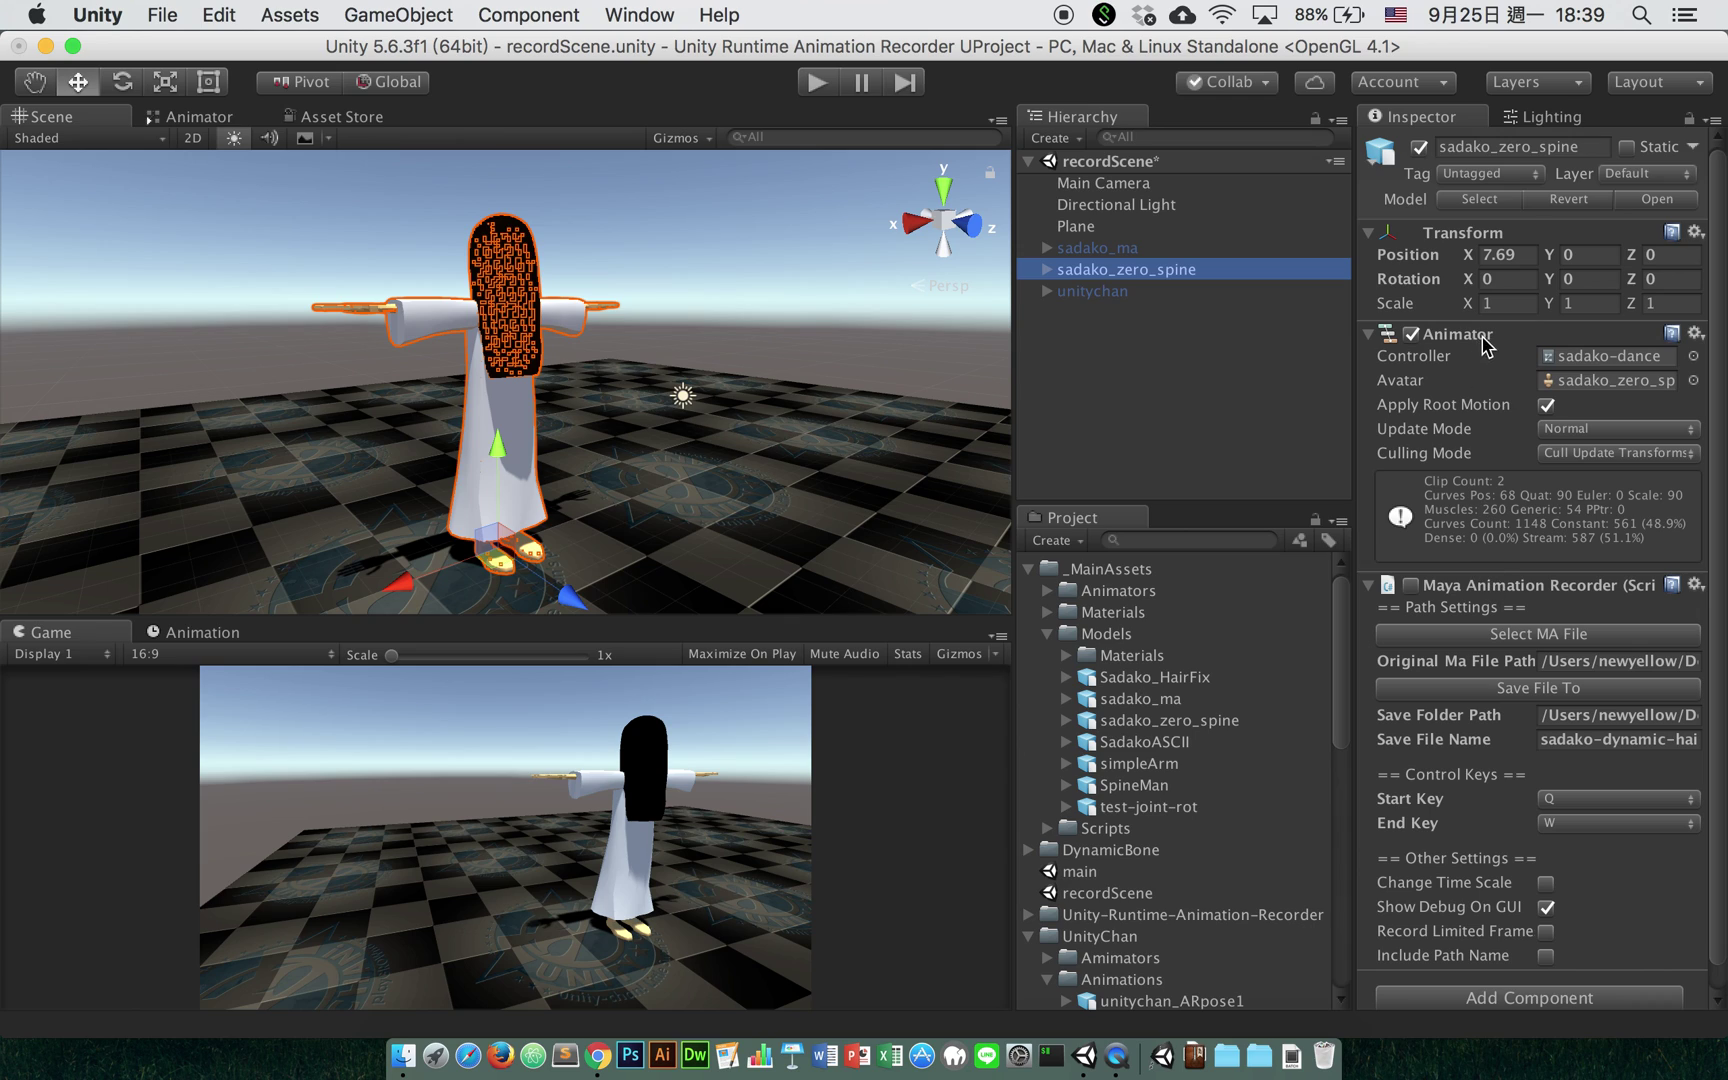
pyautogui.scroll(-1, 1490, 330)
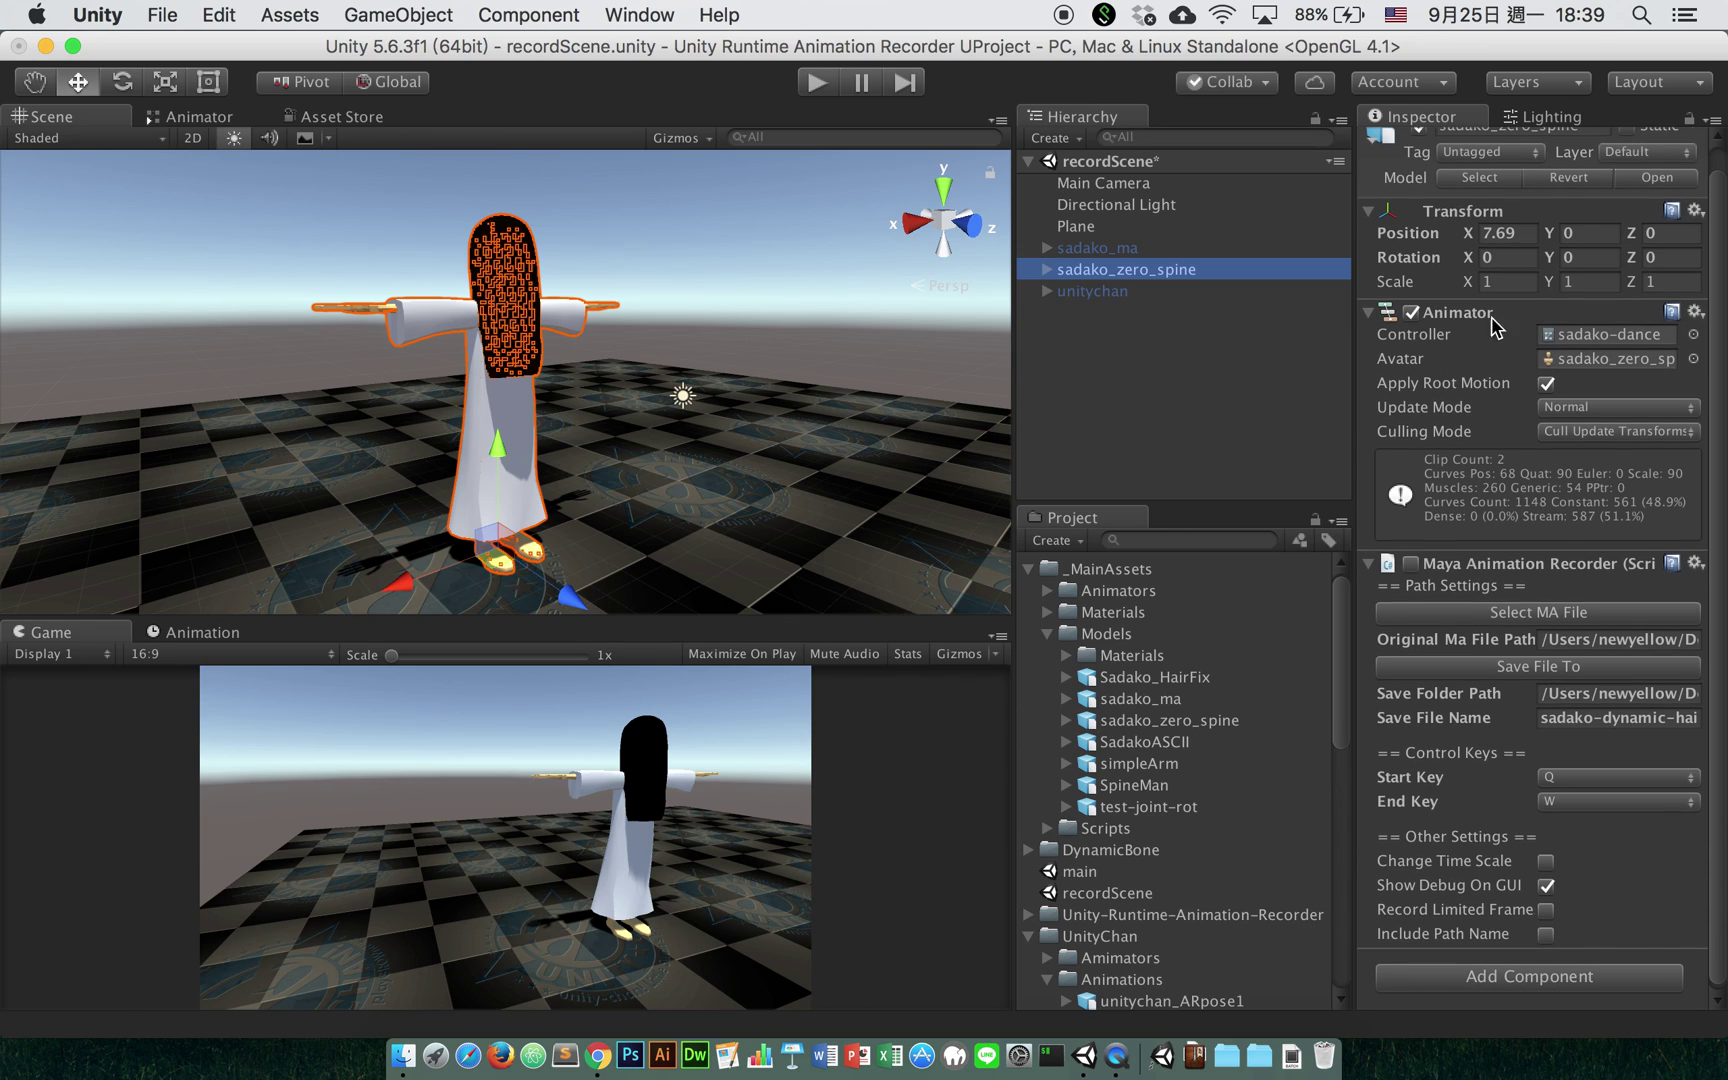
pyautogui.scroll(-1, 1461, 345)
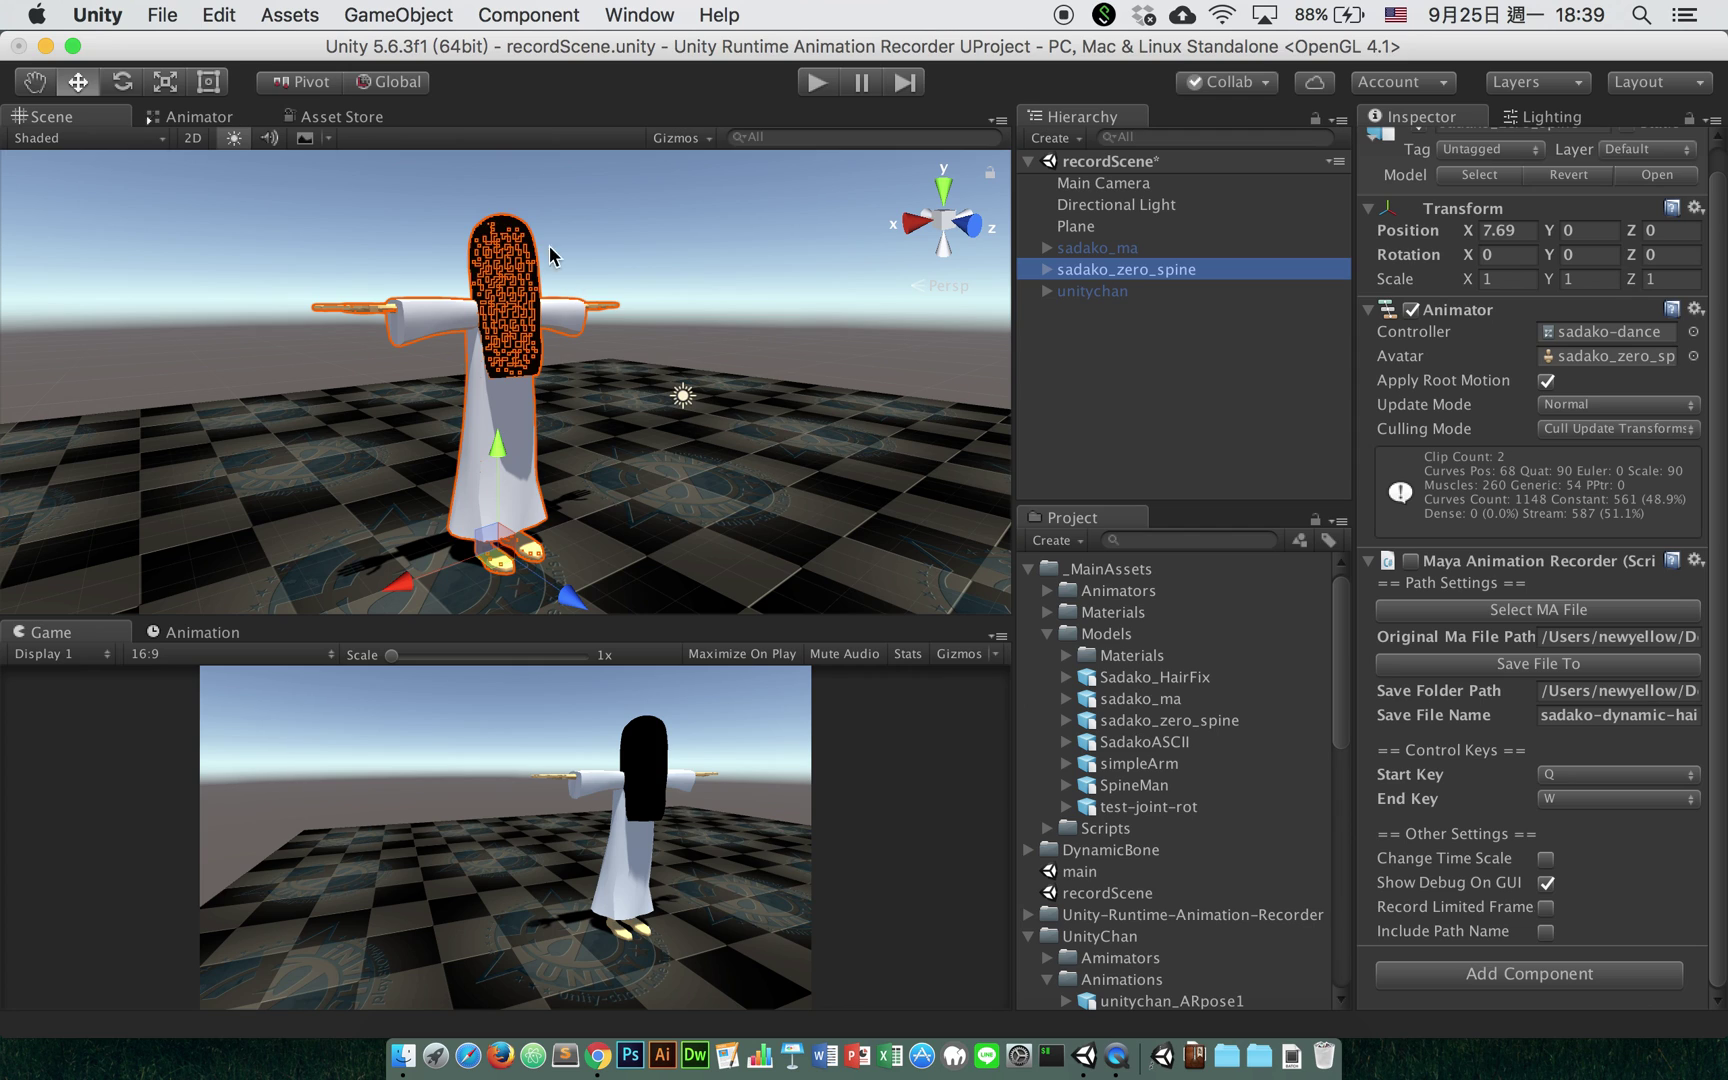
pyautogui.click(1413, 562)
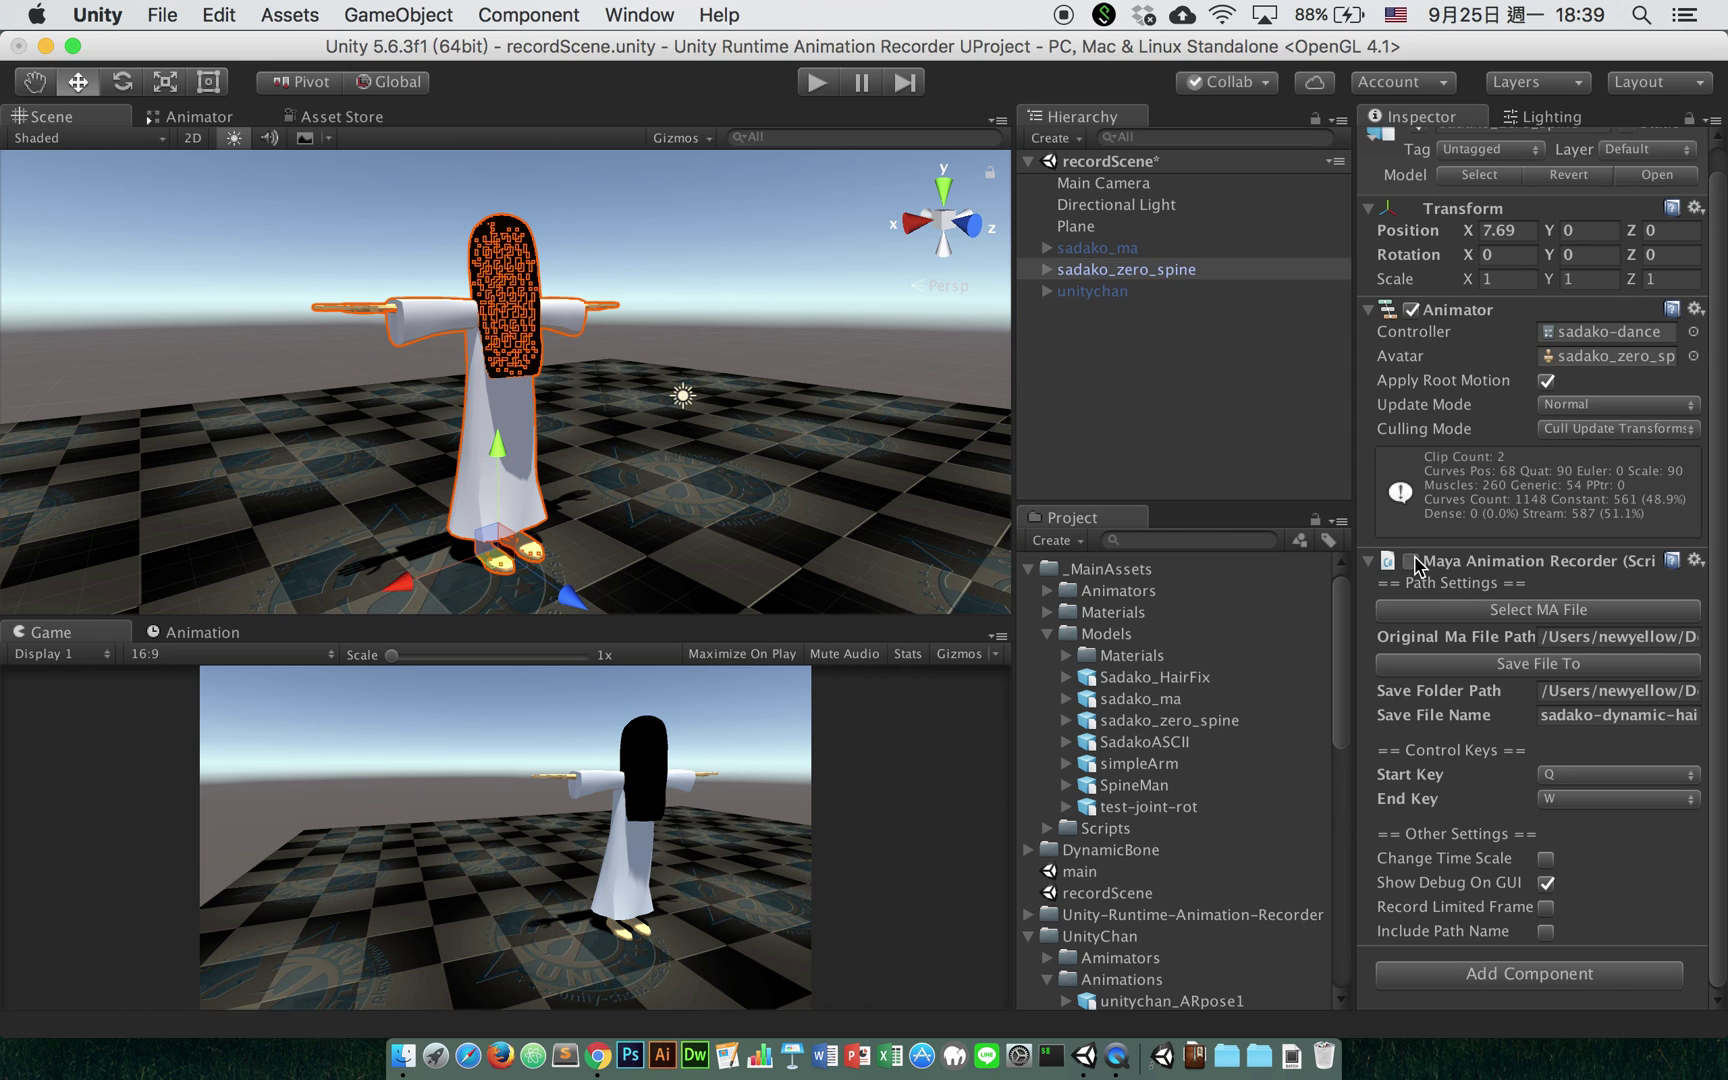
# Step: Set the recorder's source Maya file to Assets/_MainAssets/Models/sadako_zero_spine.ma
pyautogui.click(1521, 612)
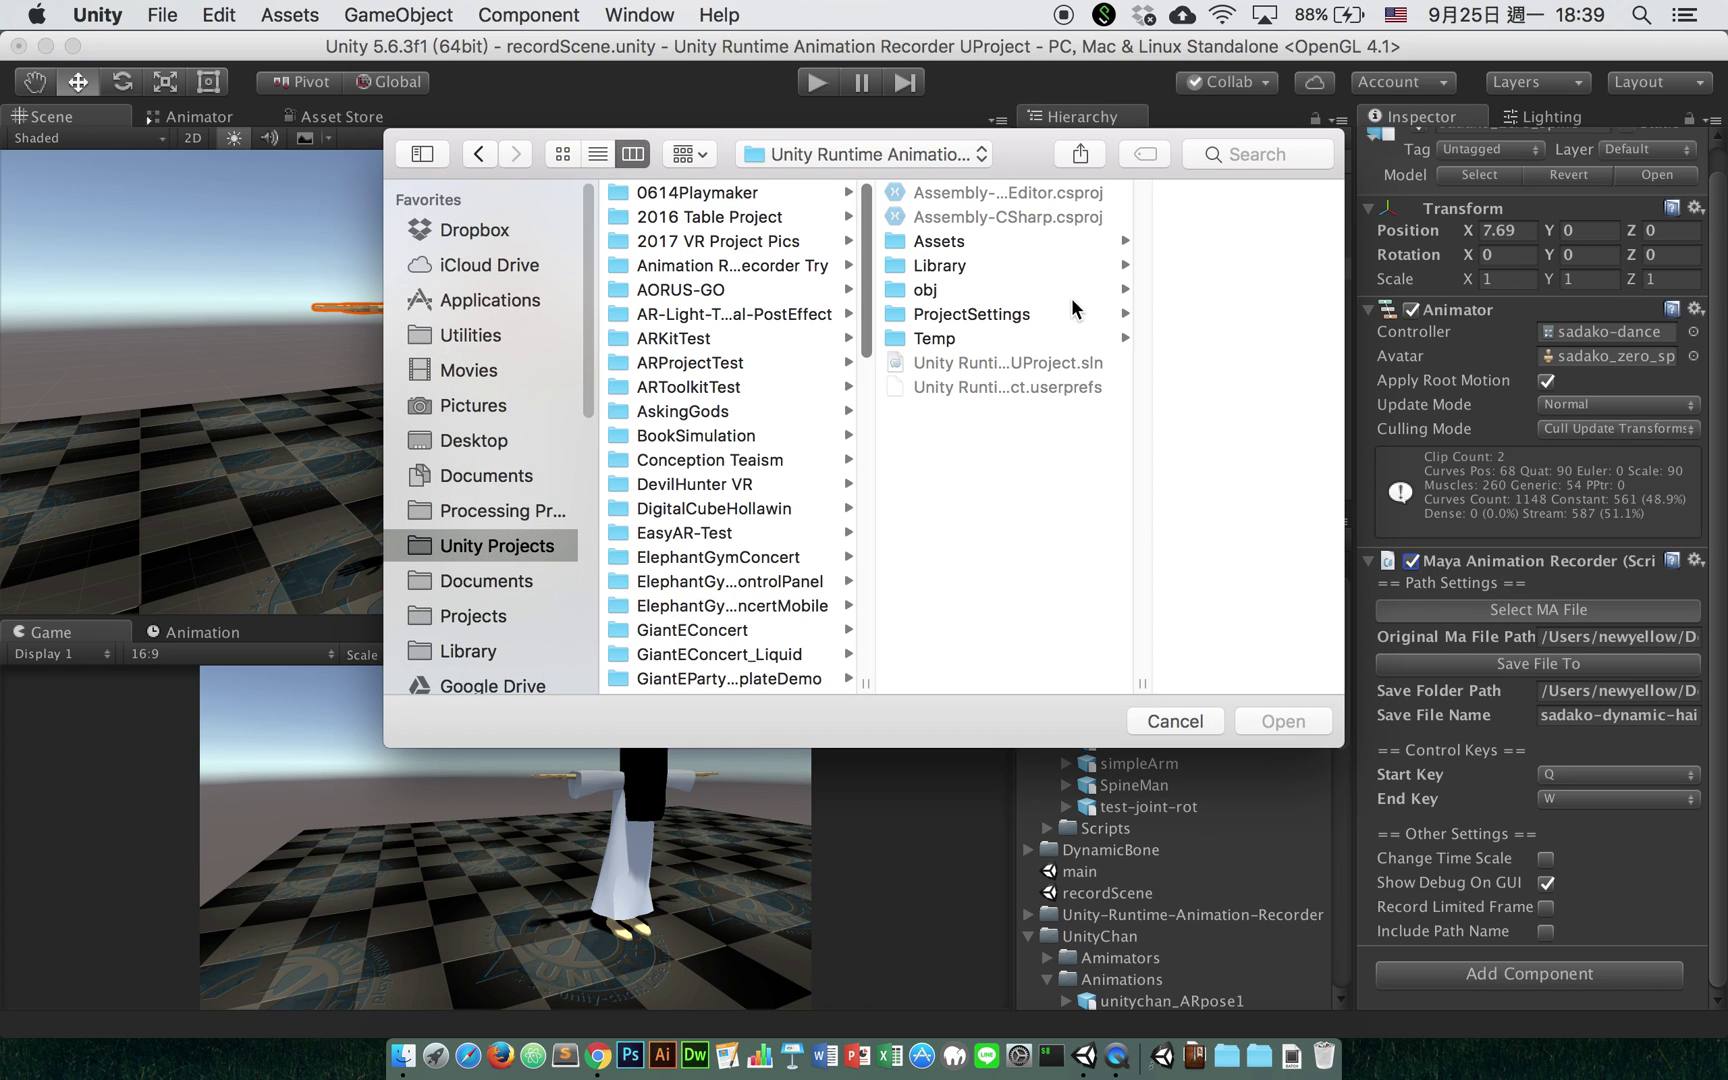
pyautogui.click(1013, 241)
pyautogui.click(1158, 194)
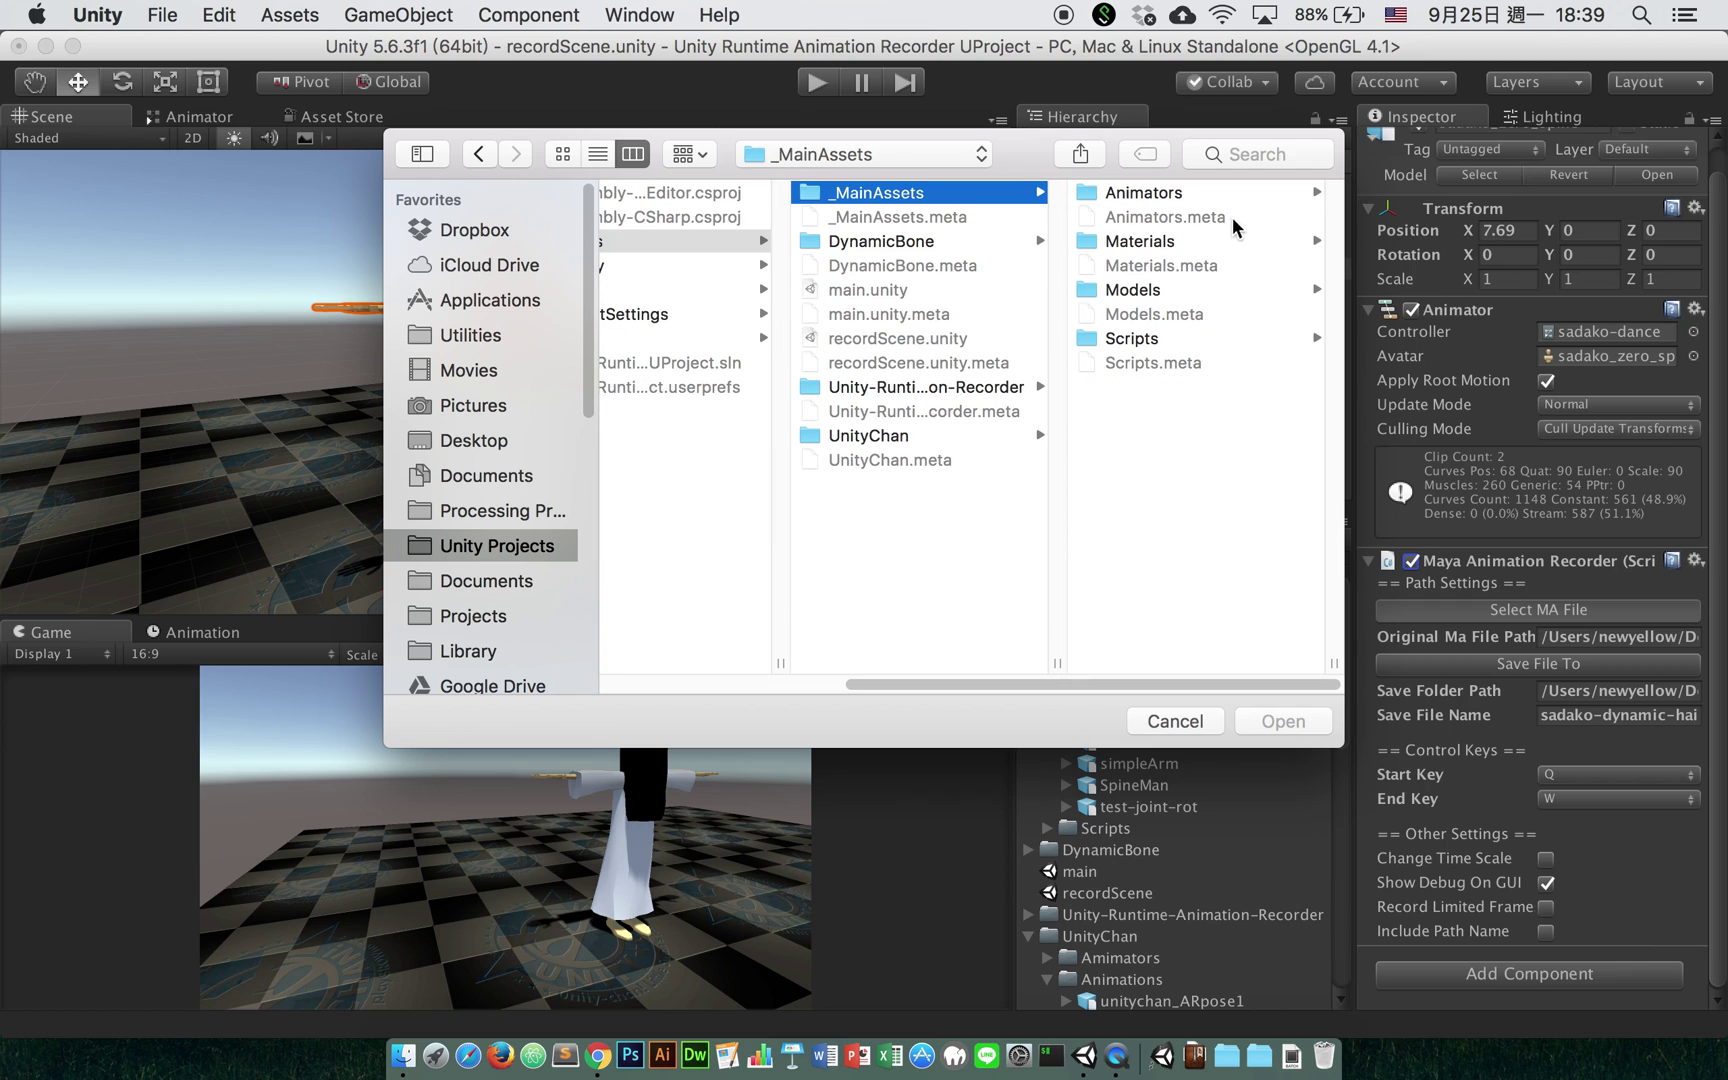
pyautogui.click(1150, 291)
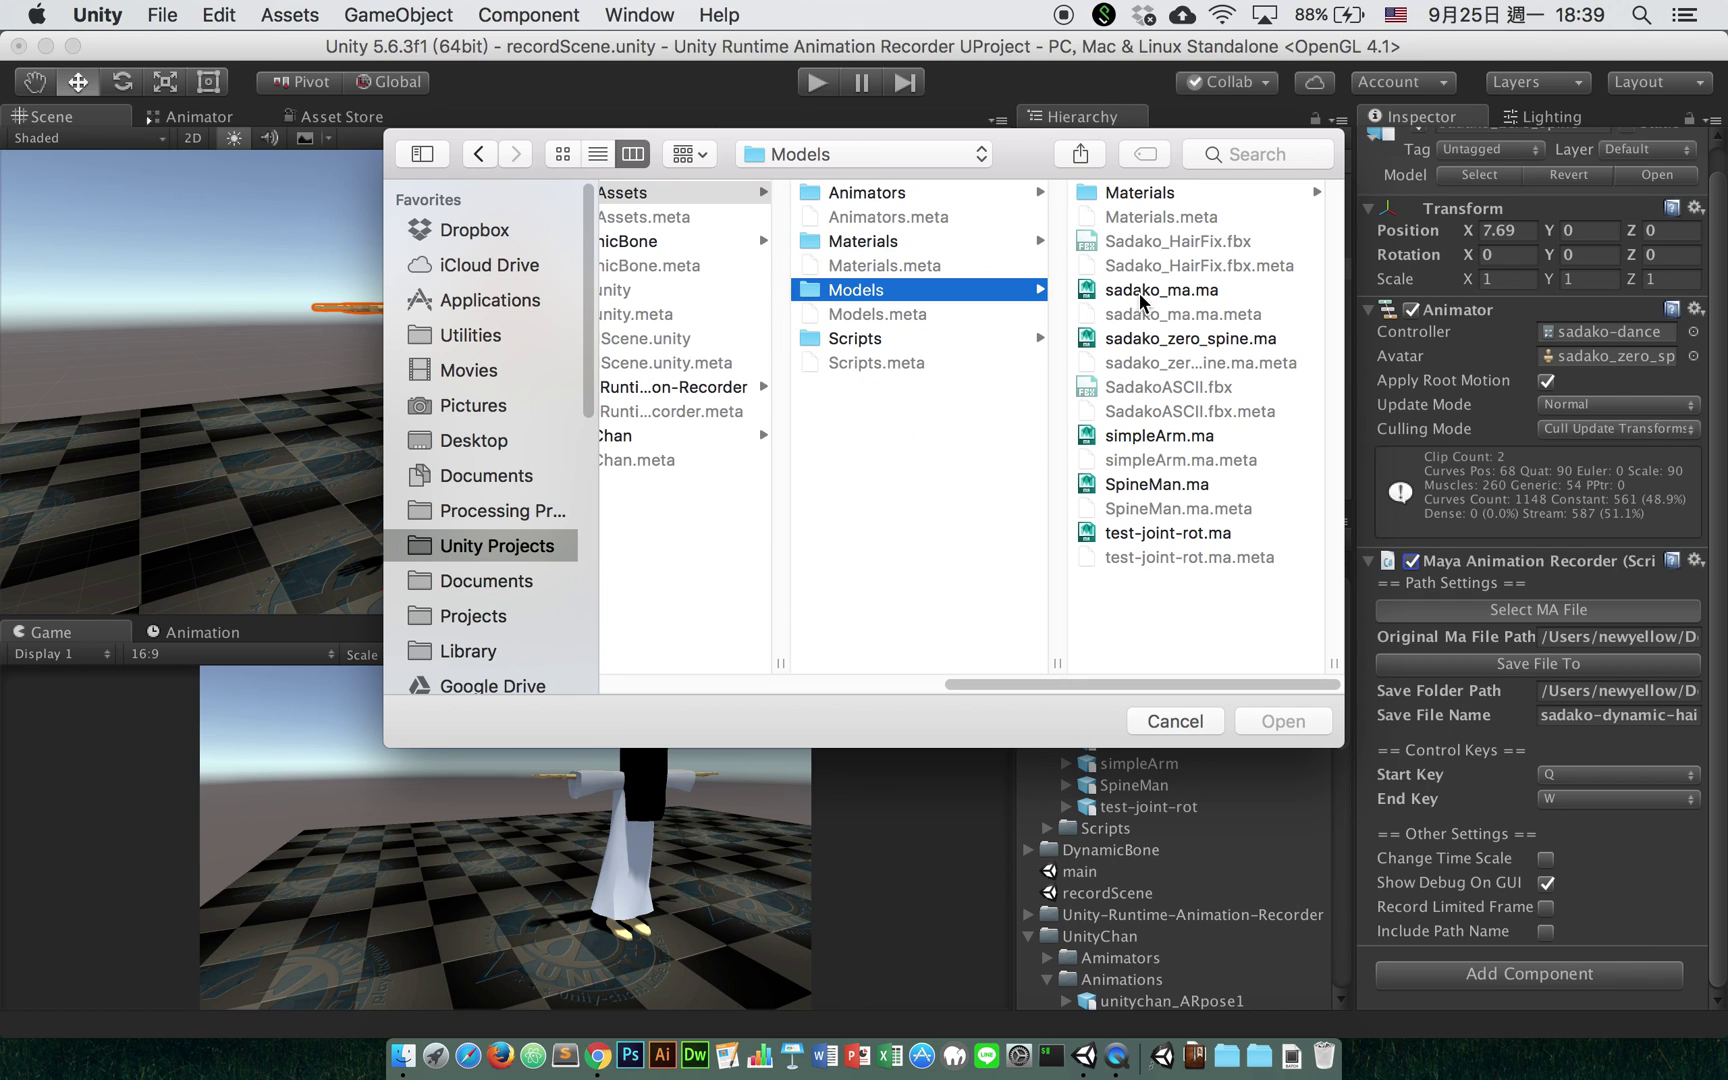
pyautogui.click(1171, 340)
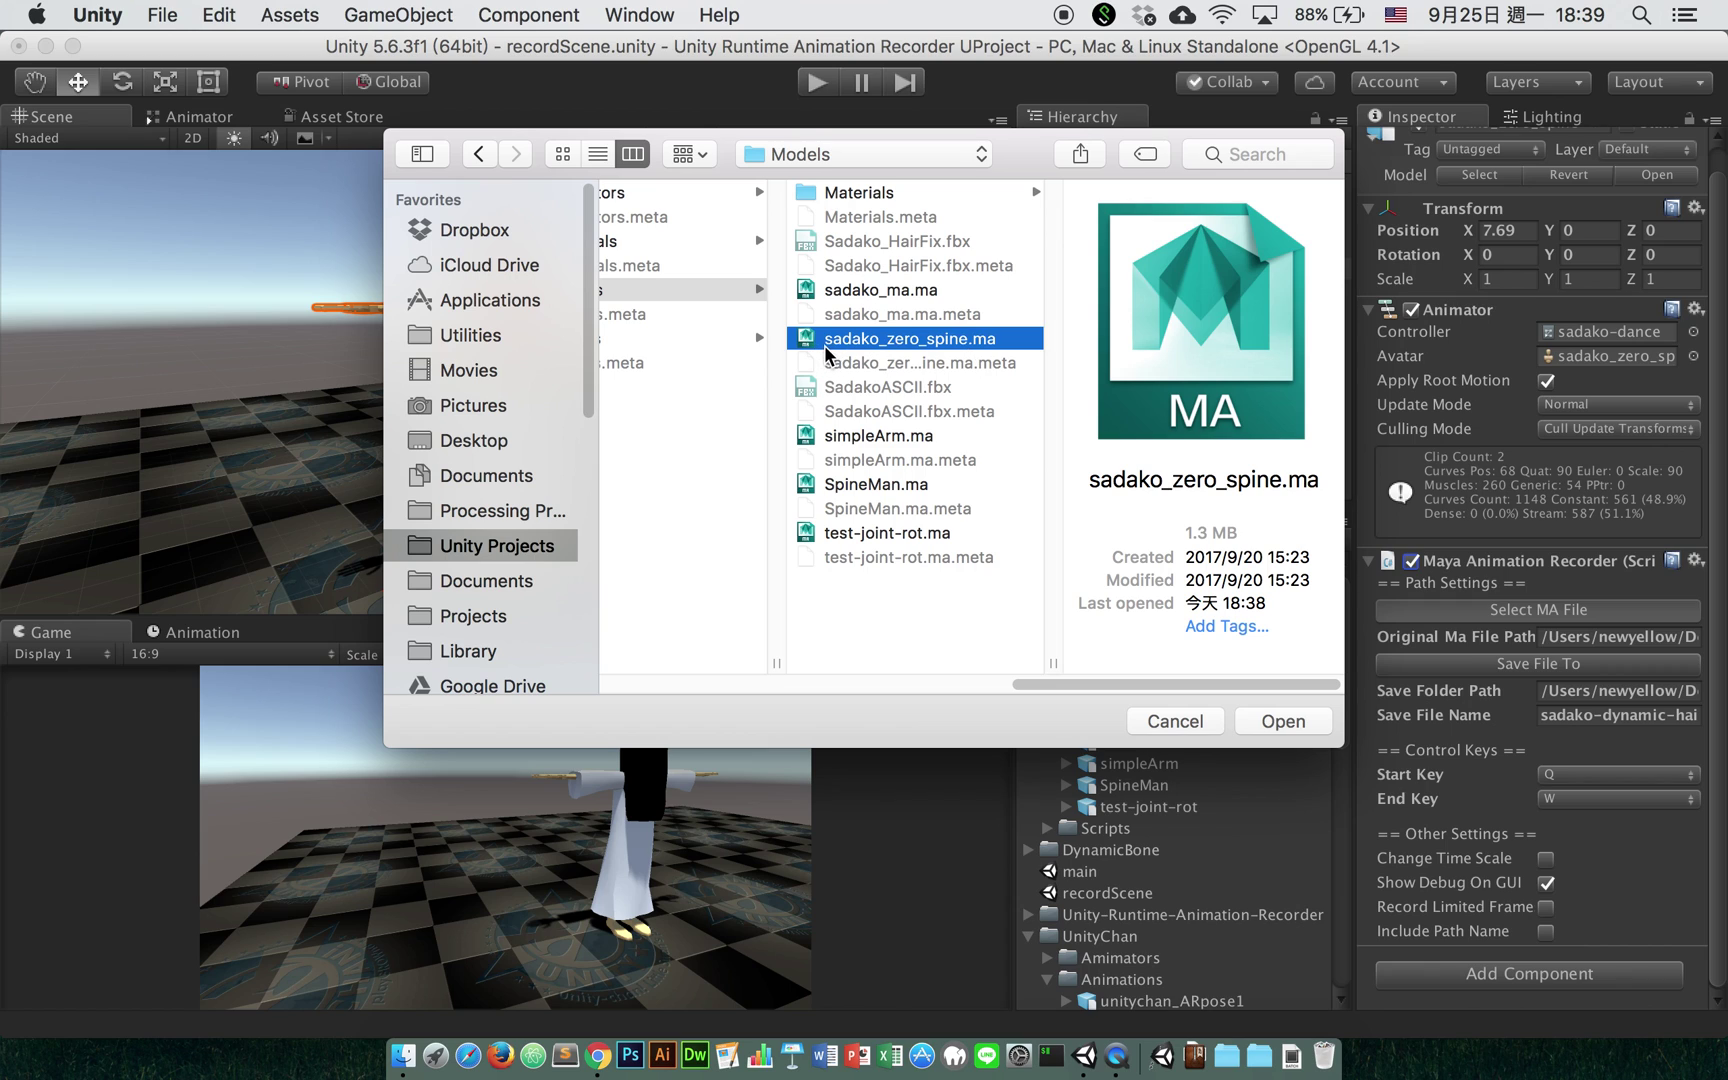
pyautogui.doubleClick(922, 343)
# Step: Set the recording output to sadako-spine-orient-zero in the Desktop/TestSadako folder
pyautogui.click(1489, 663)
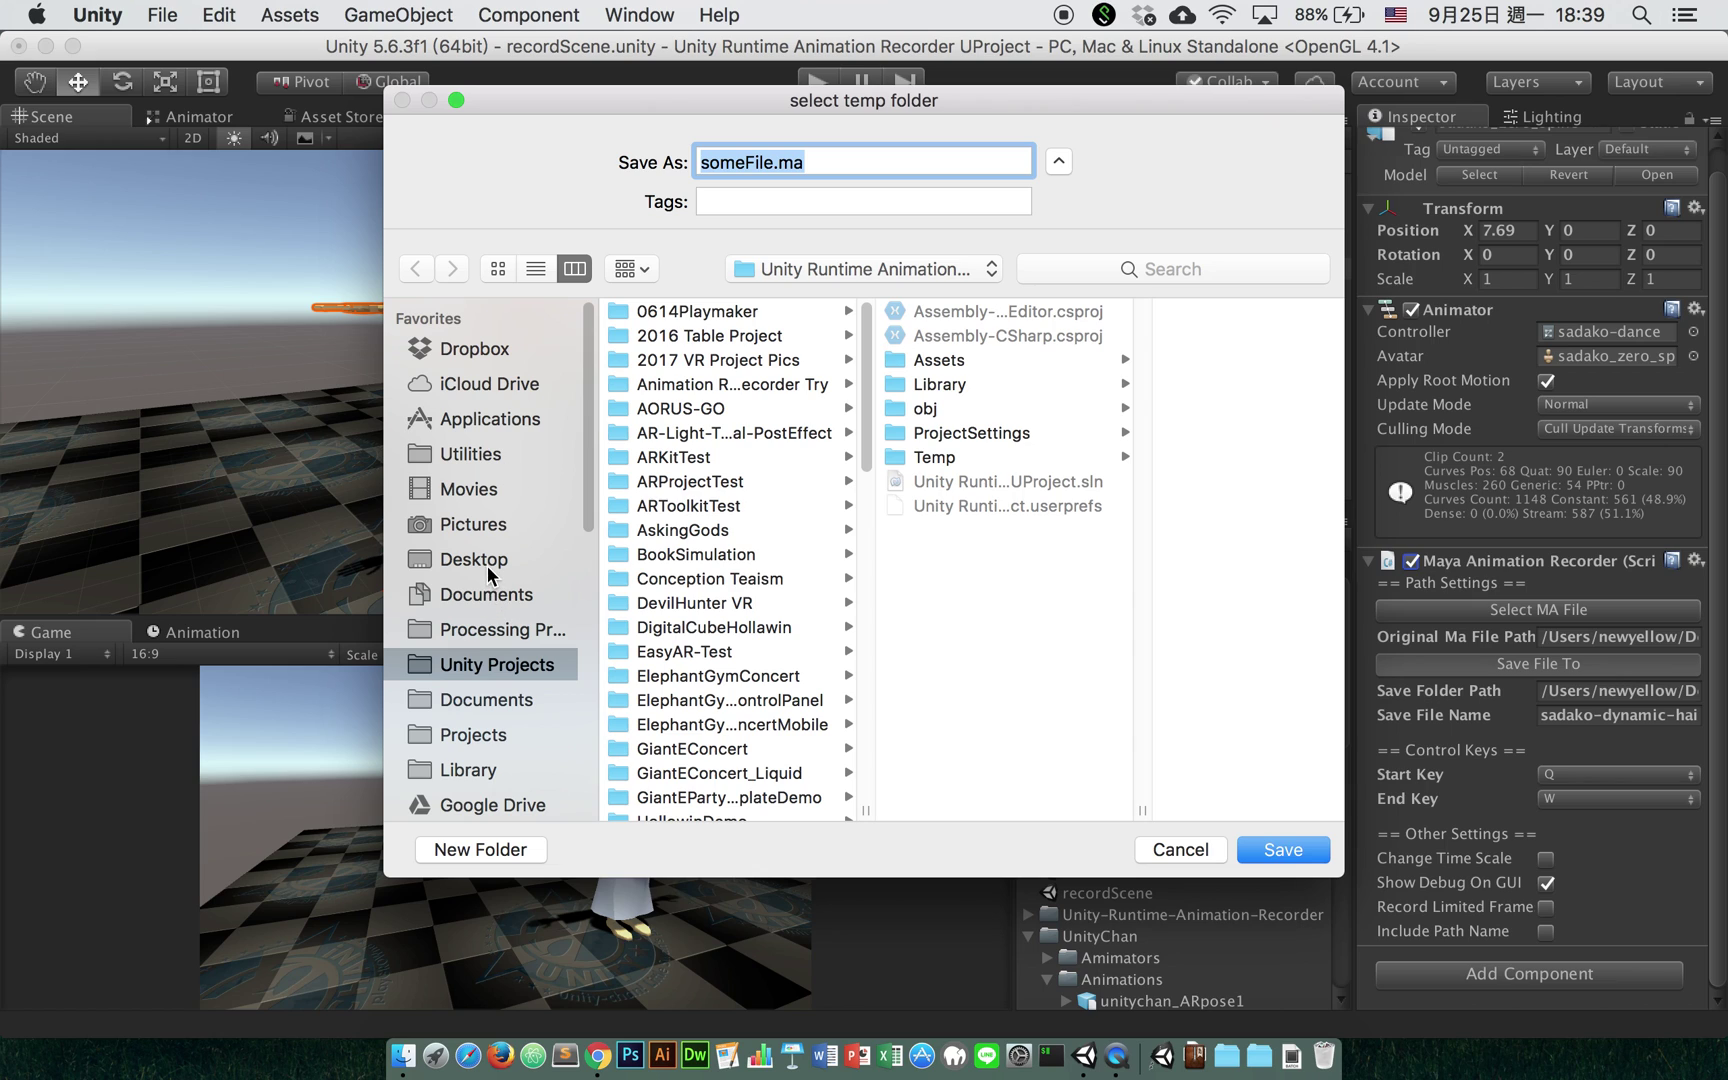
pyautogui.click(487, 562)
pyautogui.scroll(-10, 784, 500)
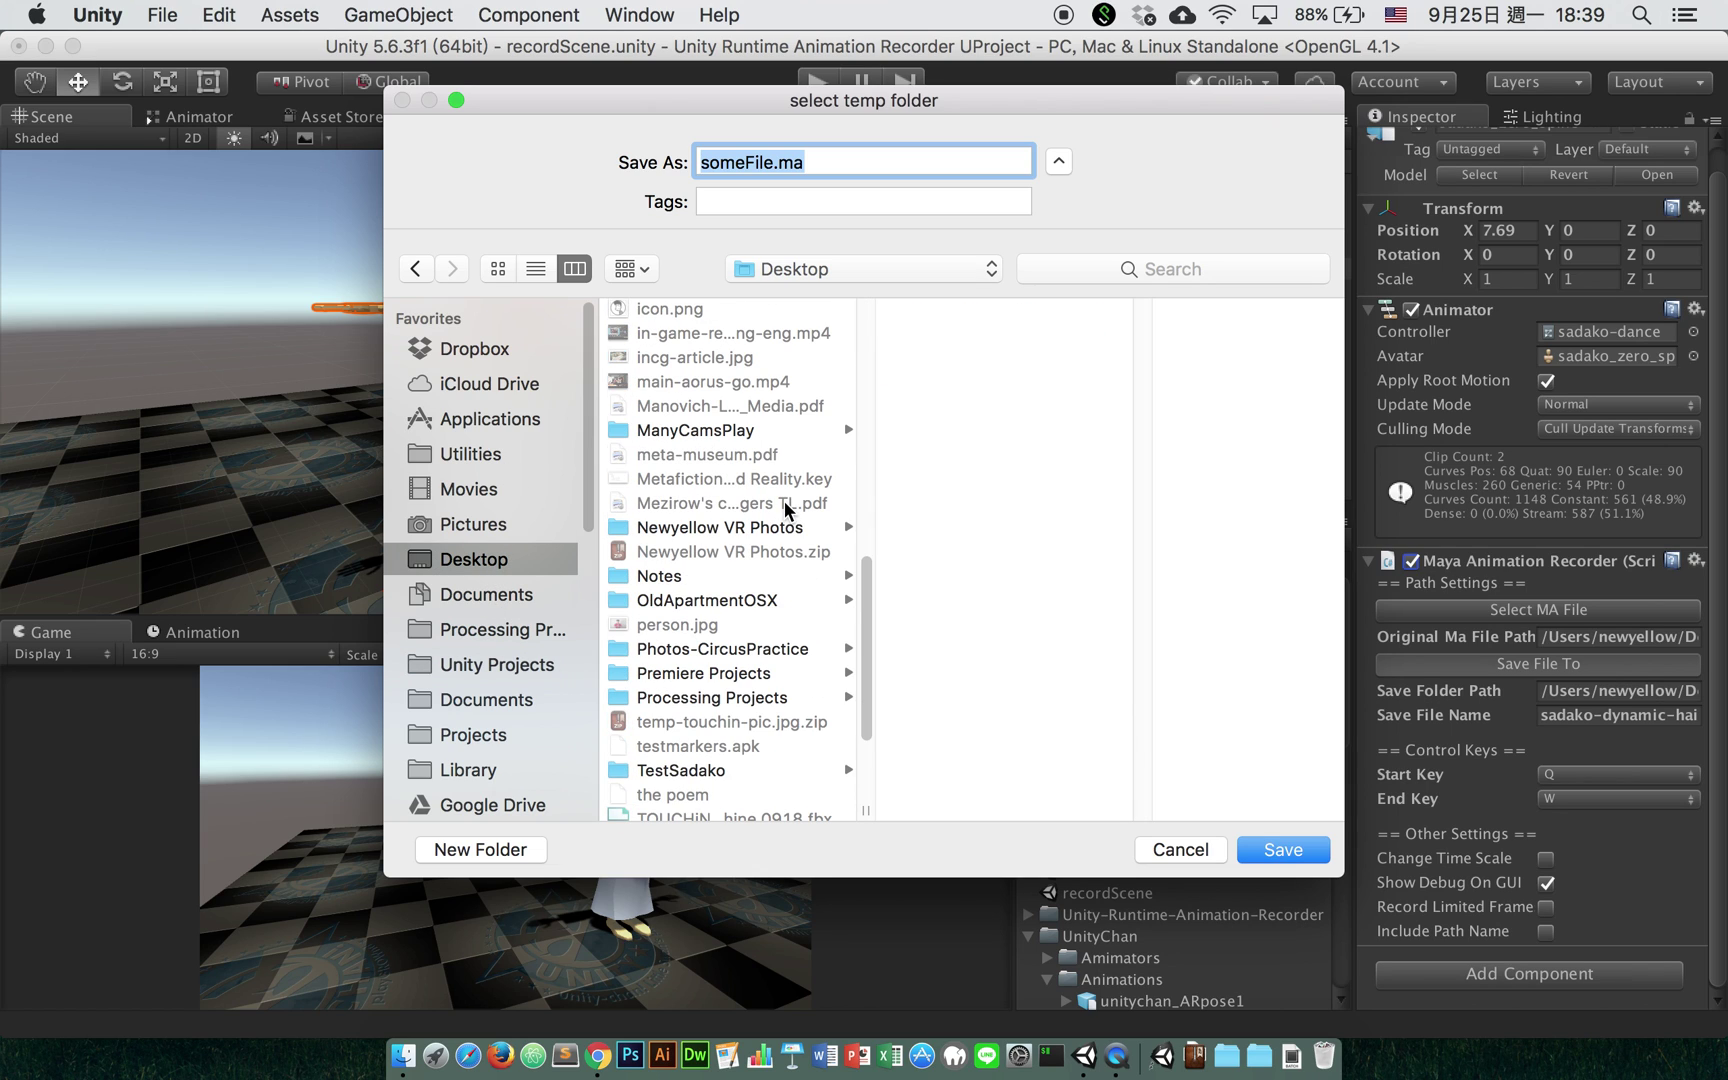
pyautogui.scroll(-2, 785, 540)
pyautogui.click(752, 735)
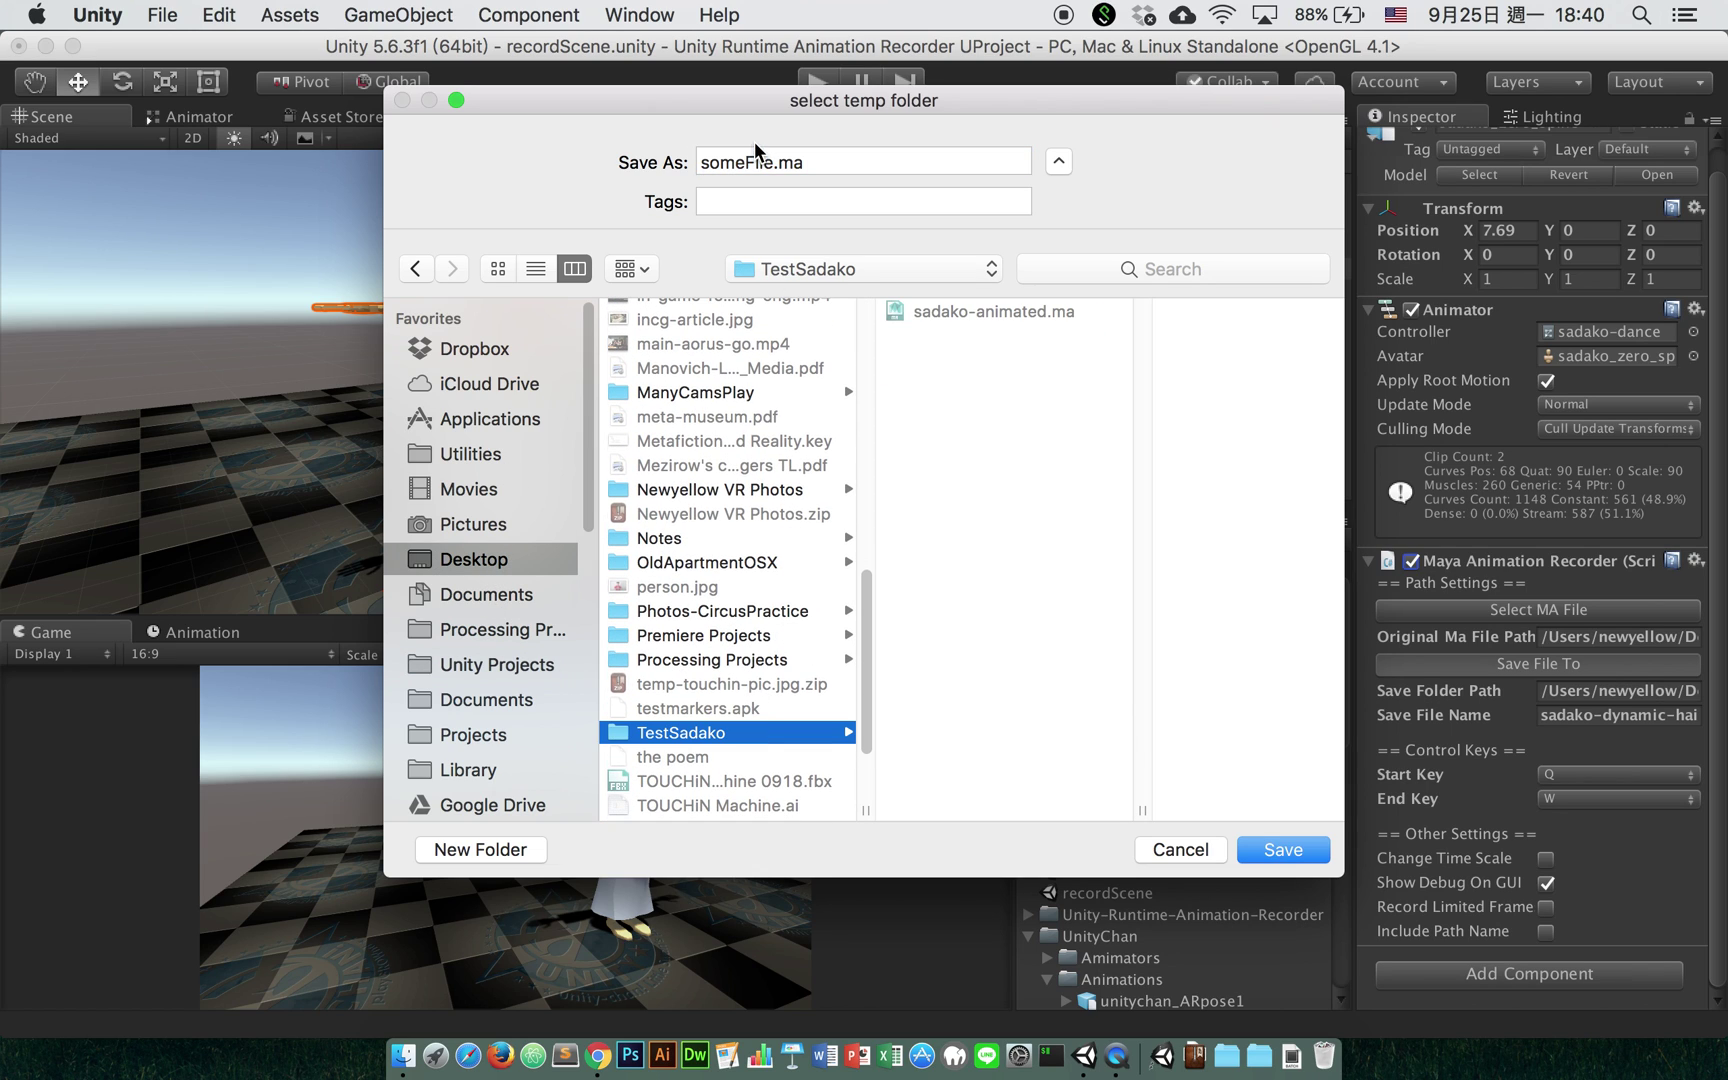
pyautogui.click(760, 160)
pyautogui.doubleClick(740, 162)
pyautogui.write('sadako-spine-orient')
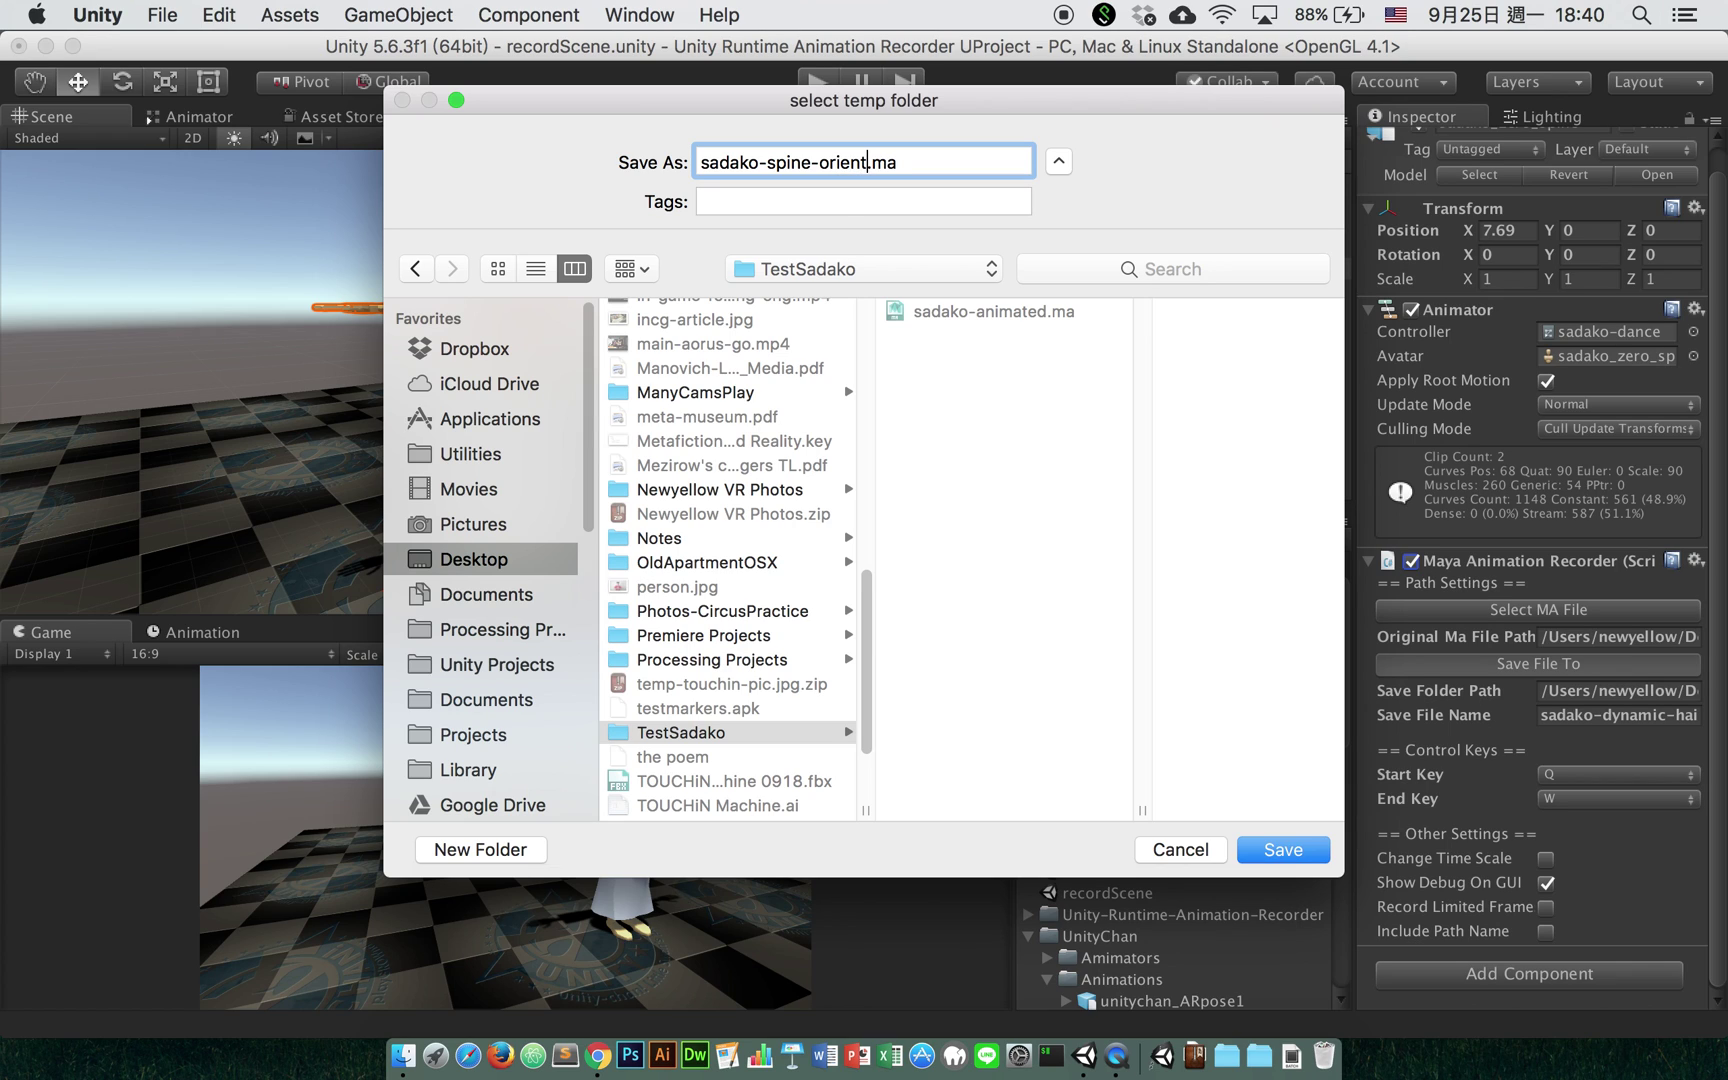
pyautogui.write('-zero')
pyautogui.press('Return')
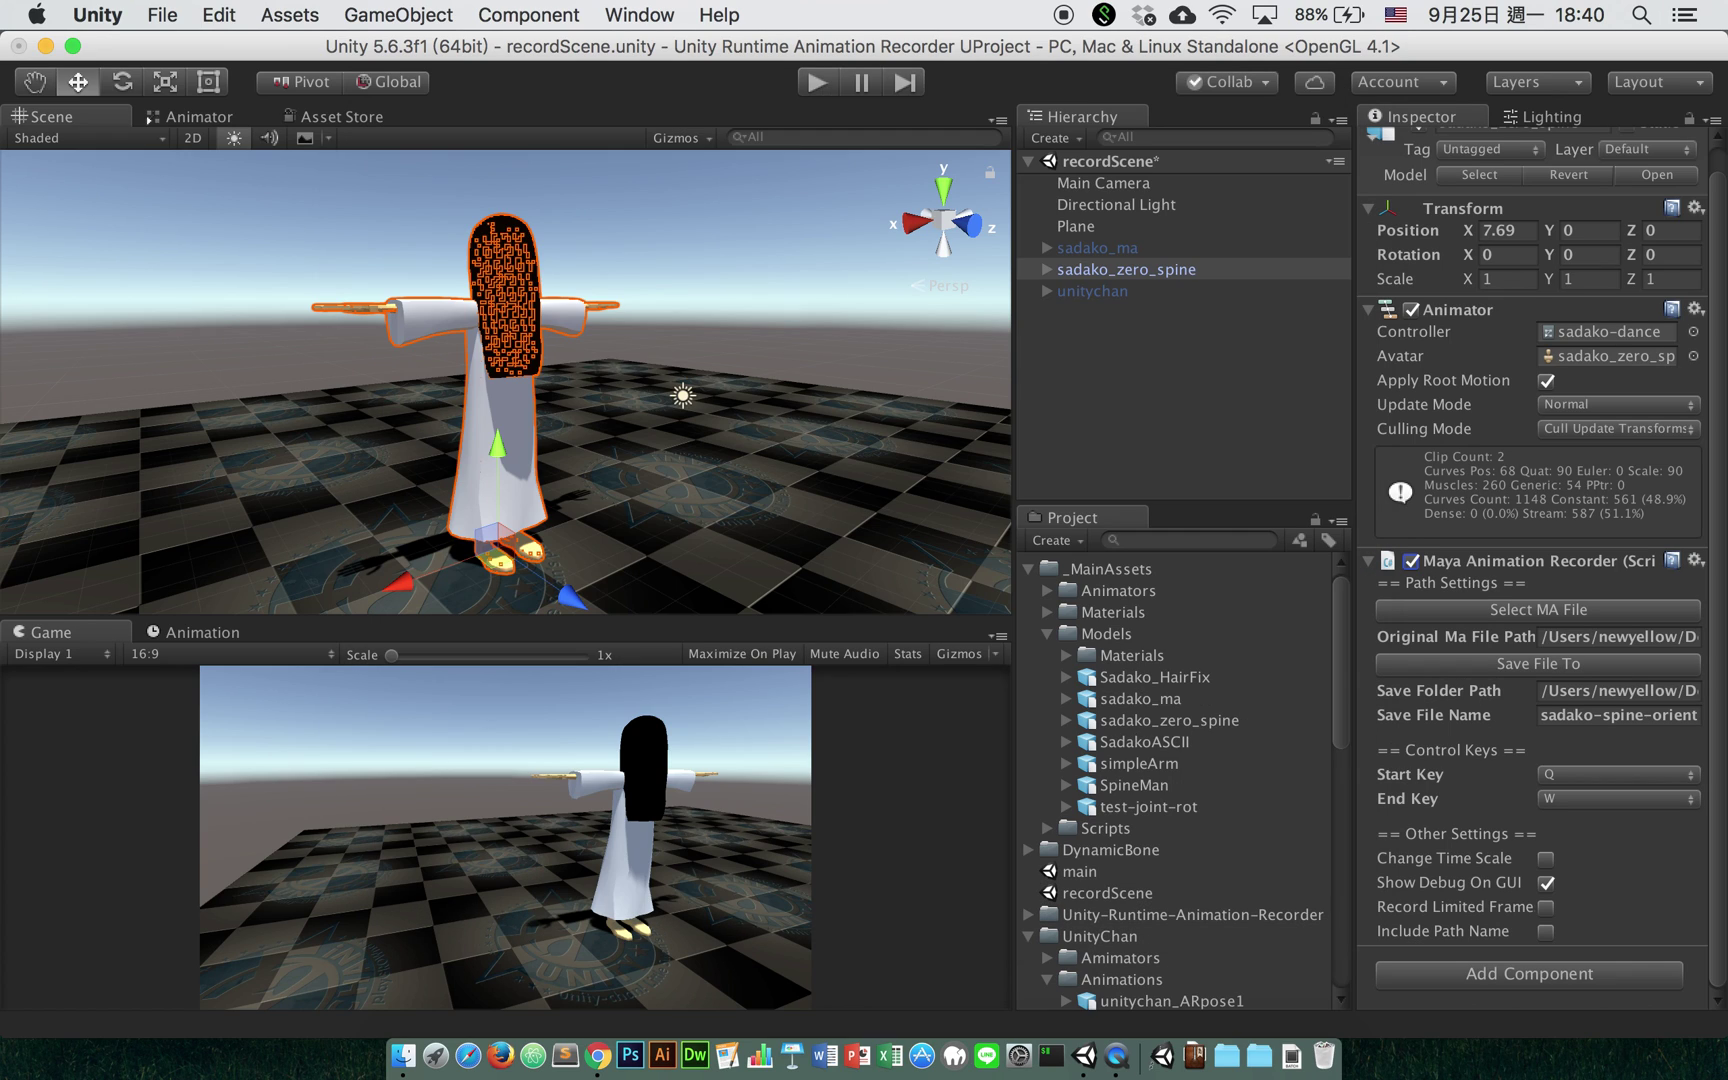
# Step: Play the scene, record the dance with Q, export it with W, then stop playback
pyautogui.click(826, 85)
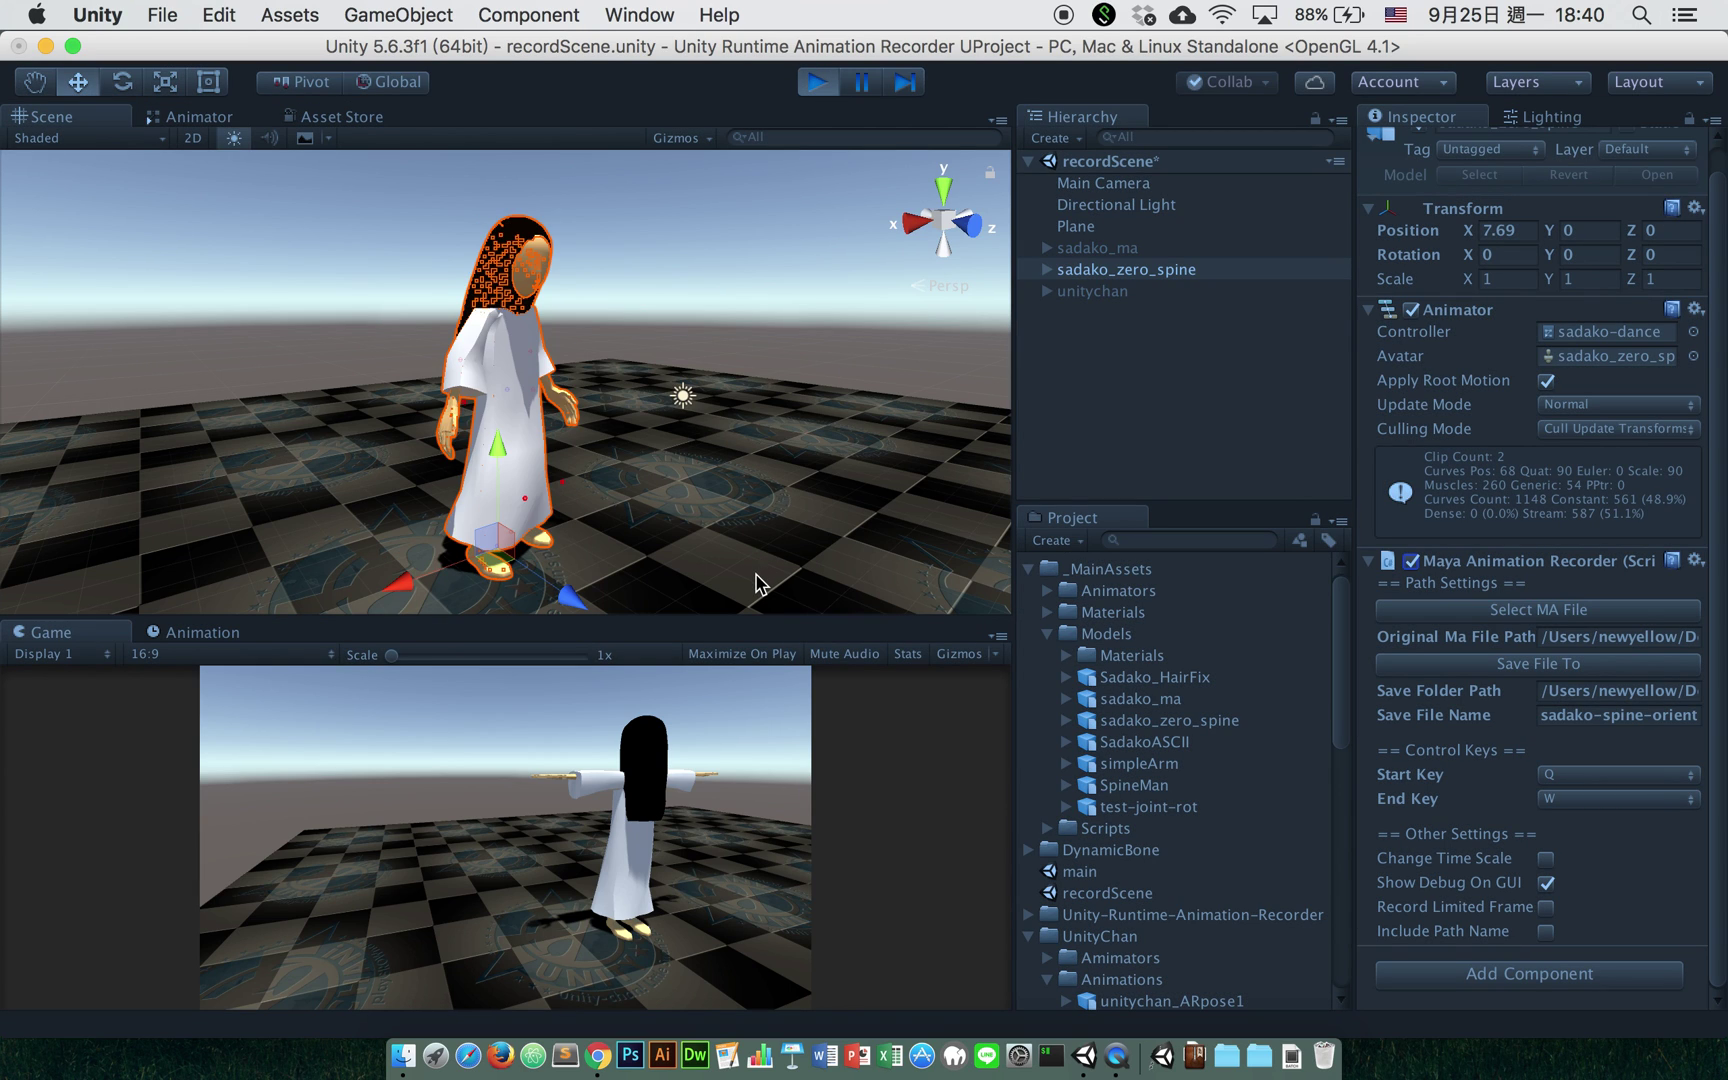
pyautogui.press('q')
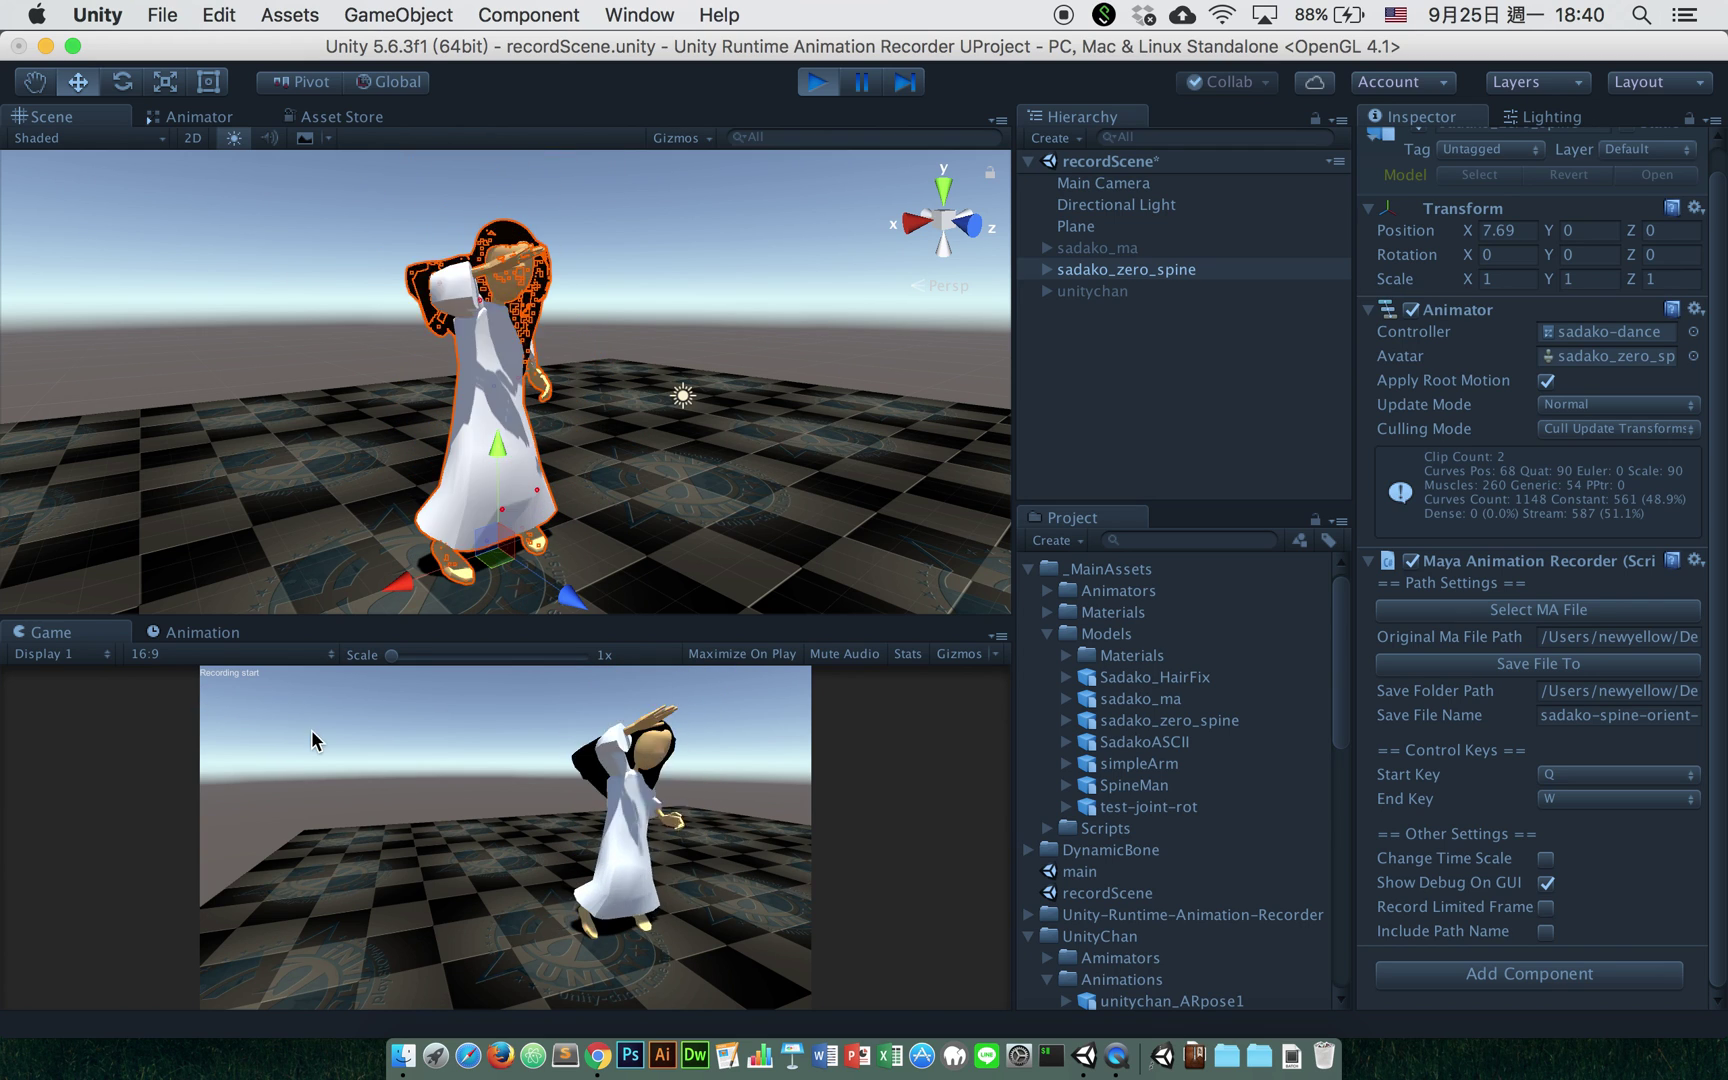
pyautogui.press('w')
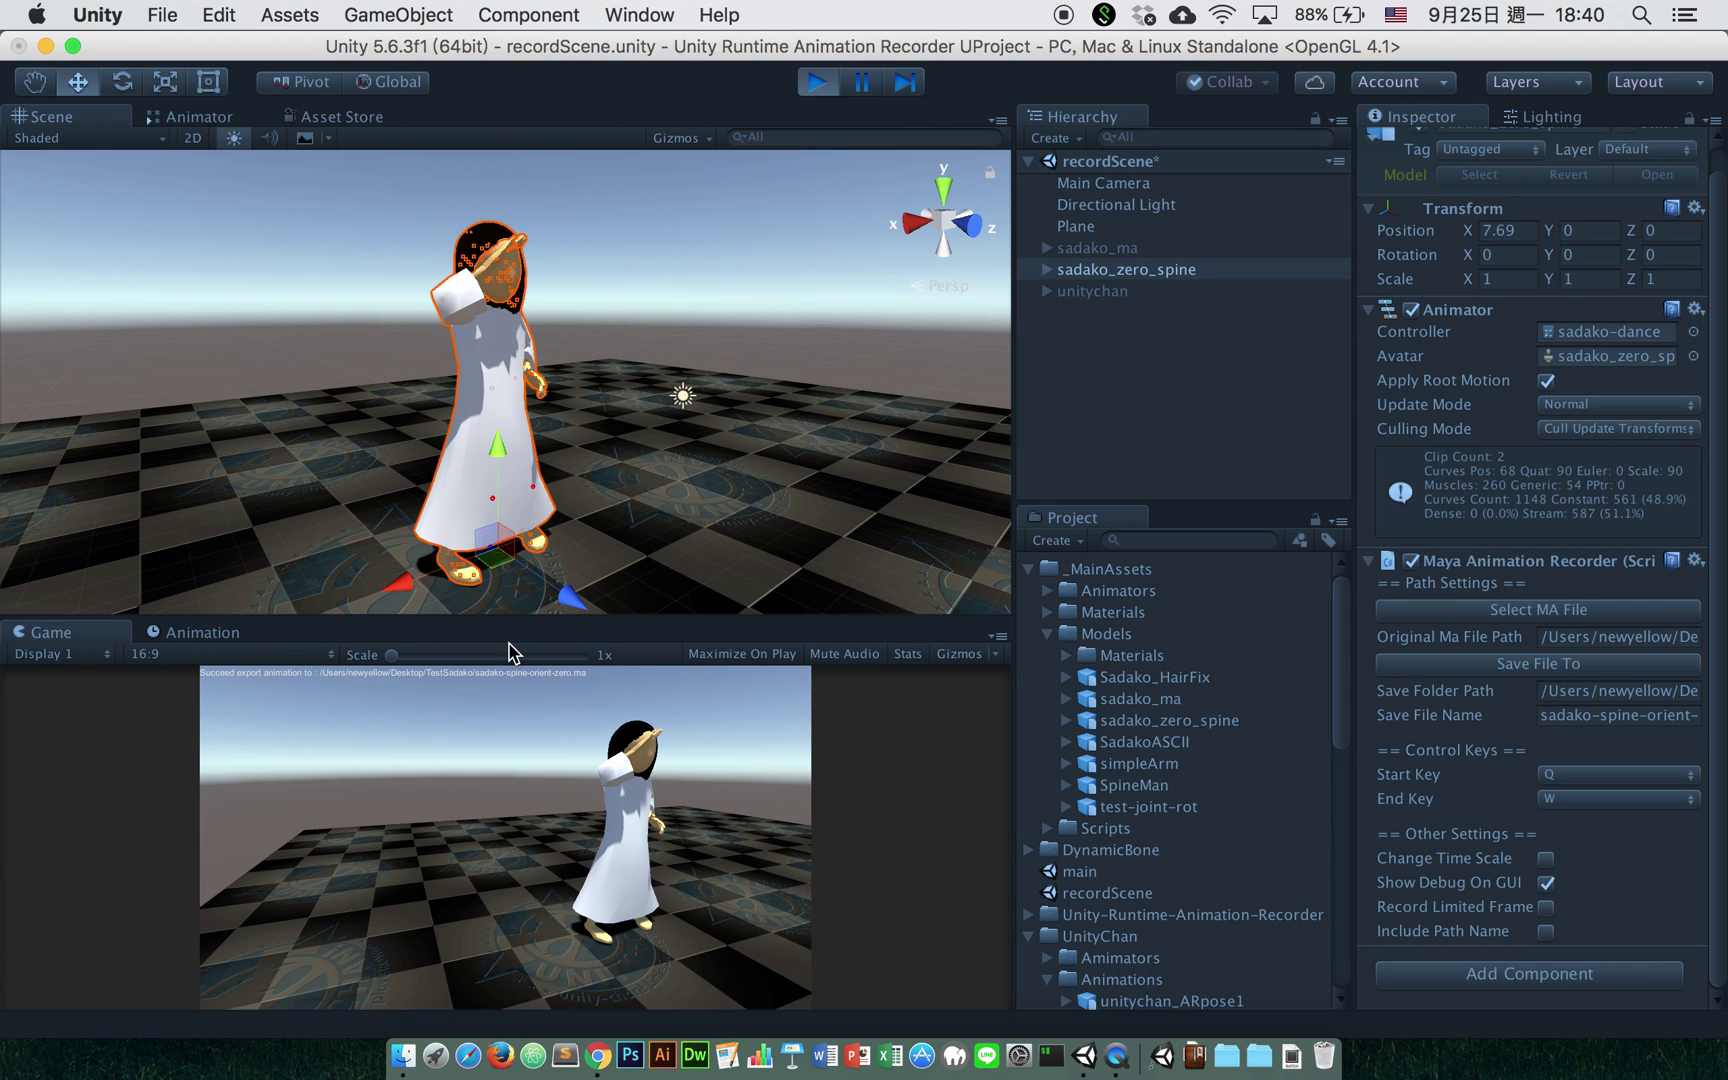
pyautogui.moveTo(513, 618); pyautogui.dragTo(545, 258)
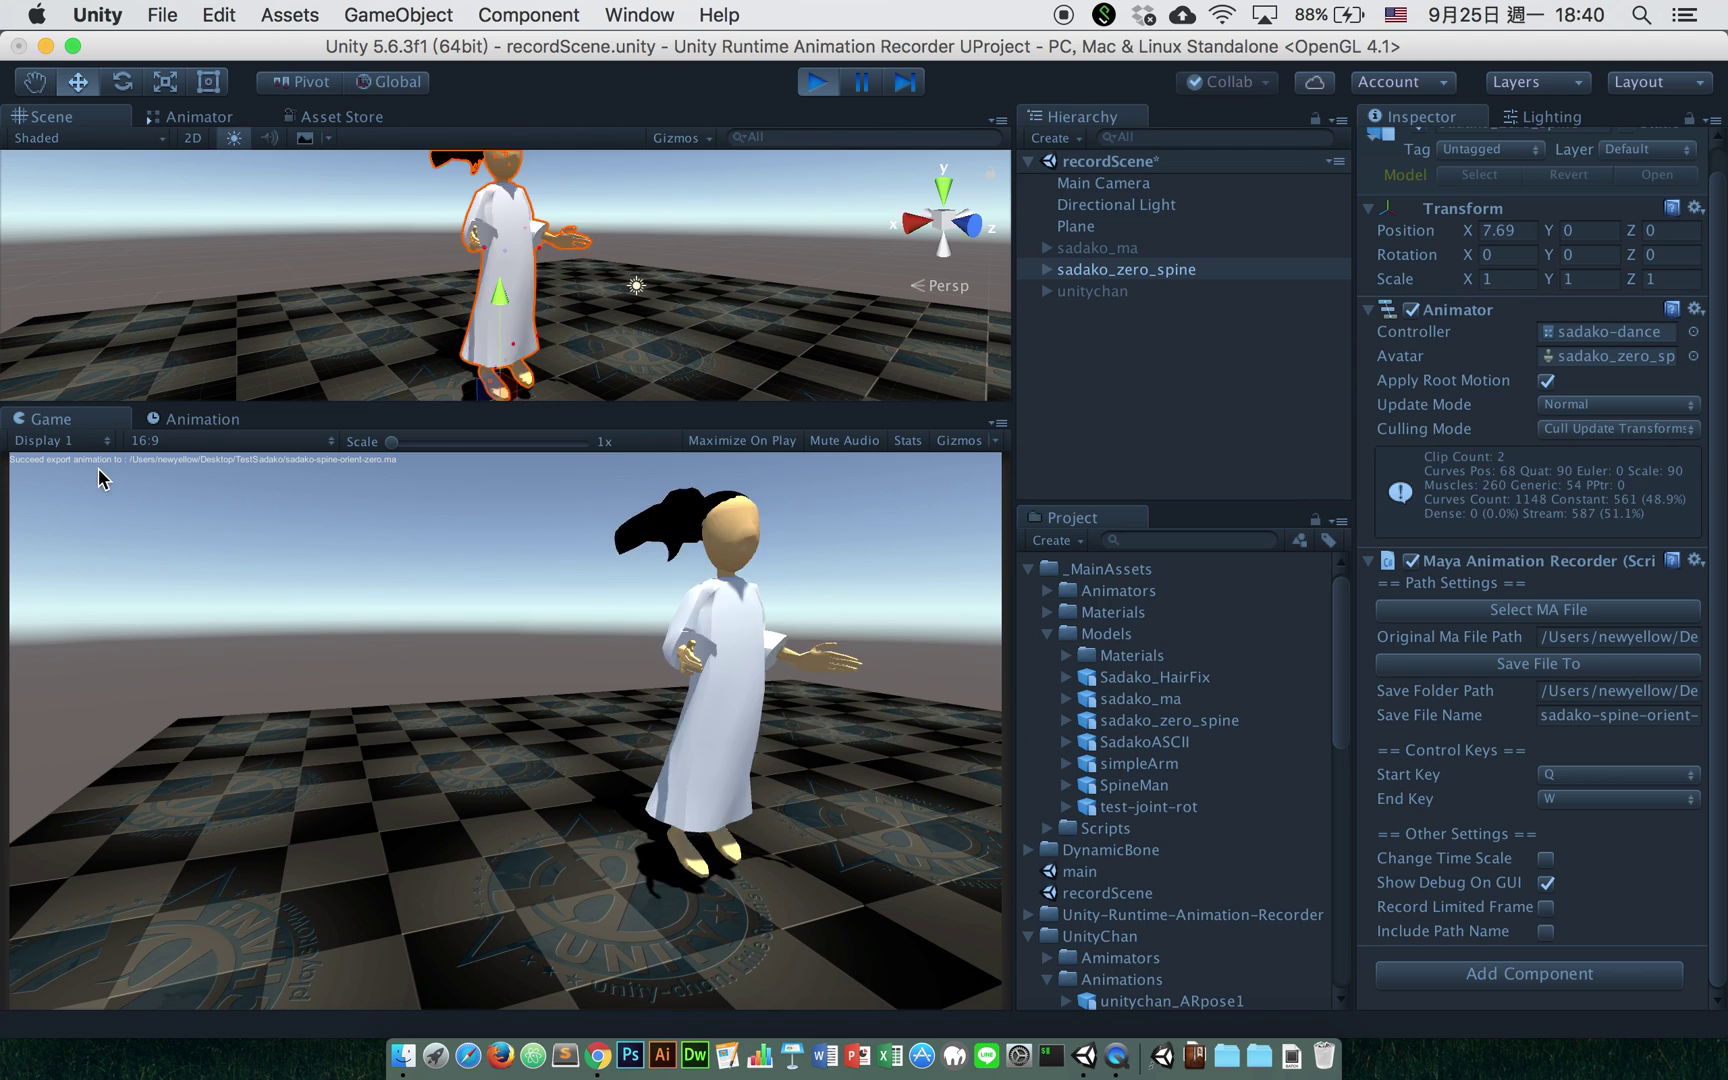
pyautogui.click(817, 82)
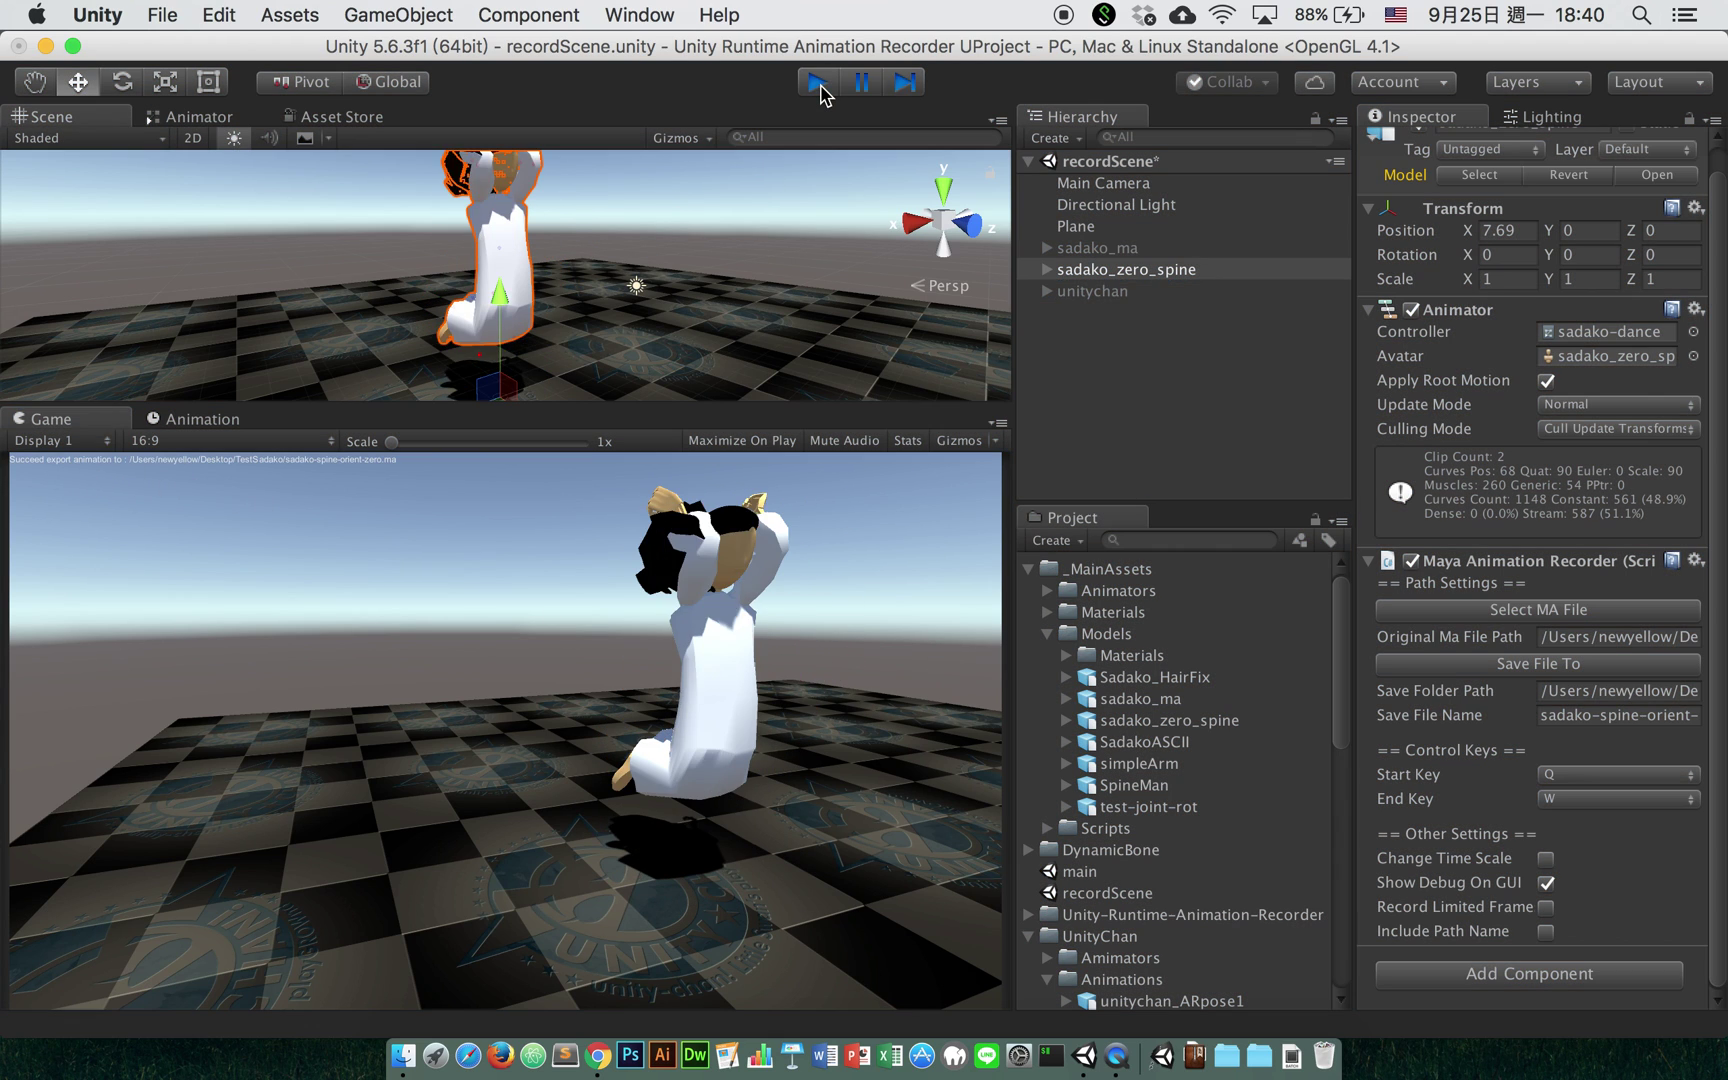
pyautogui.click(402, 1055)
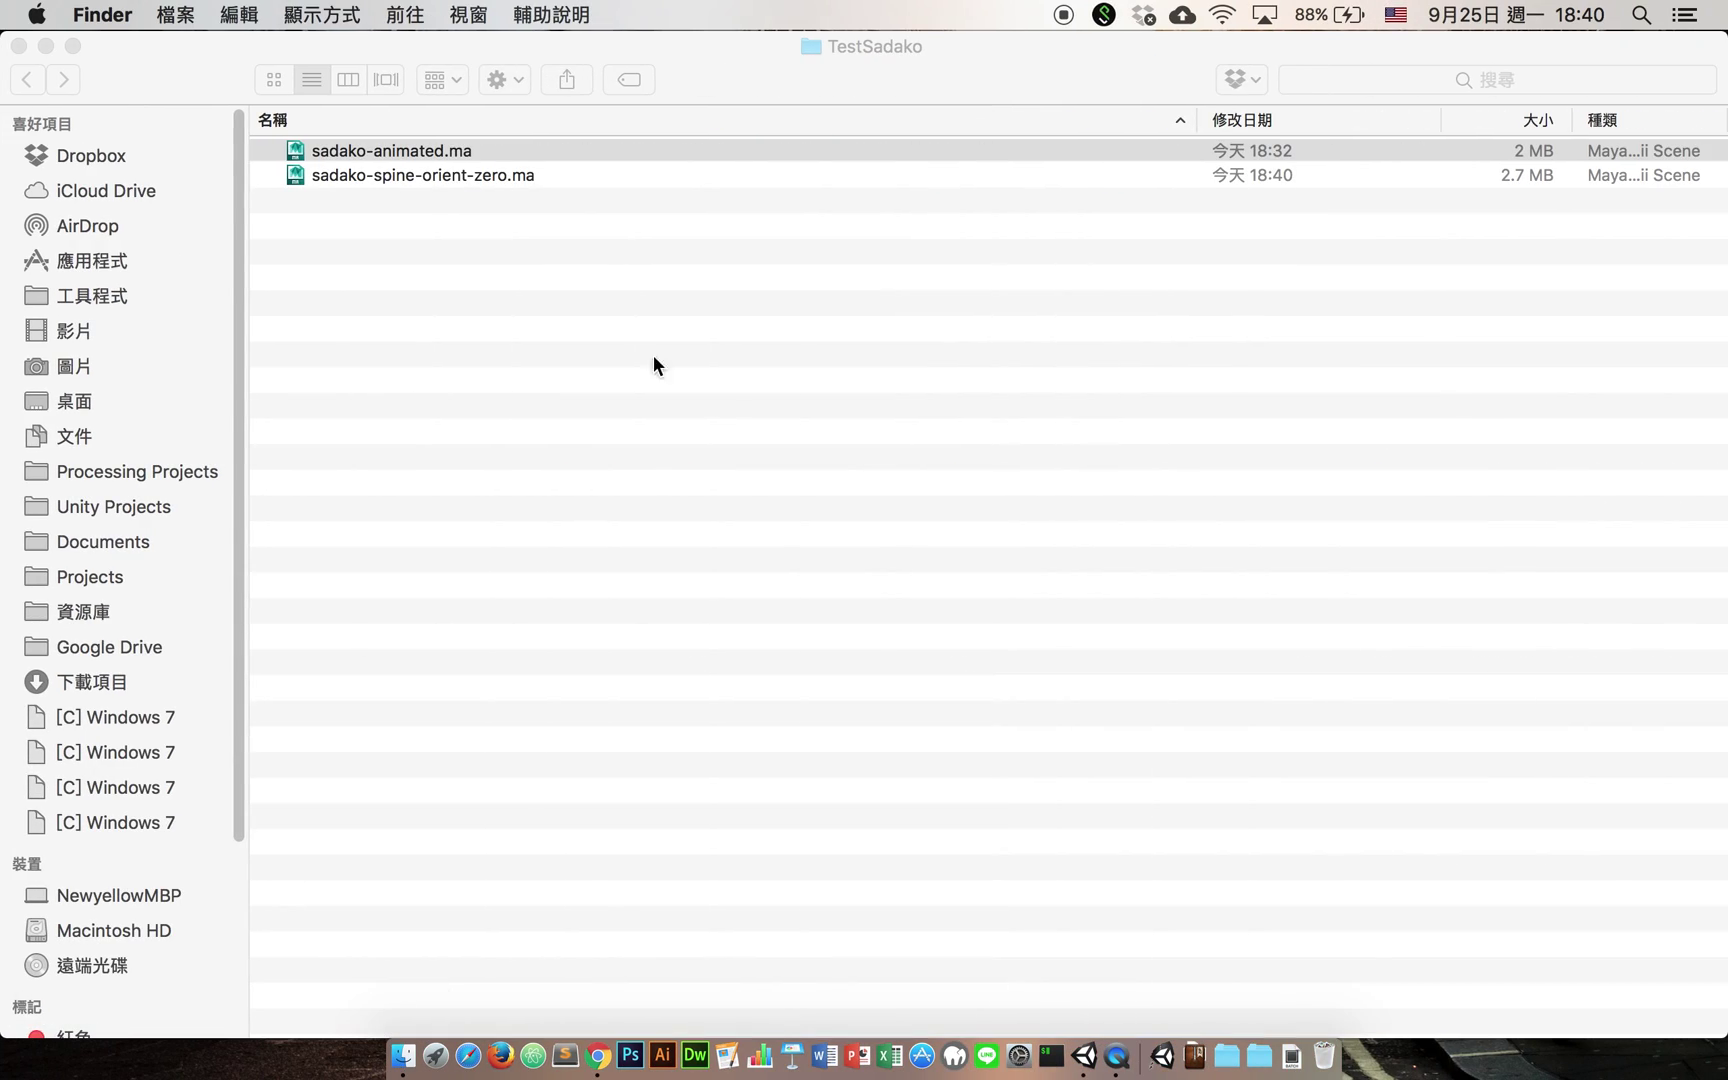
# Step: Open sadako-spine-orient-zero.ma from the TestSadako folder so it loads into Maya 2016
pyautogui.click(508, 176)
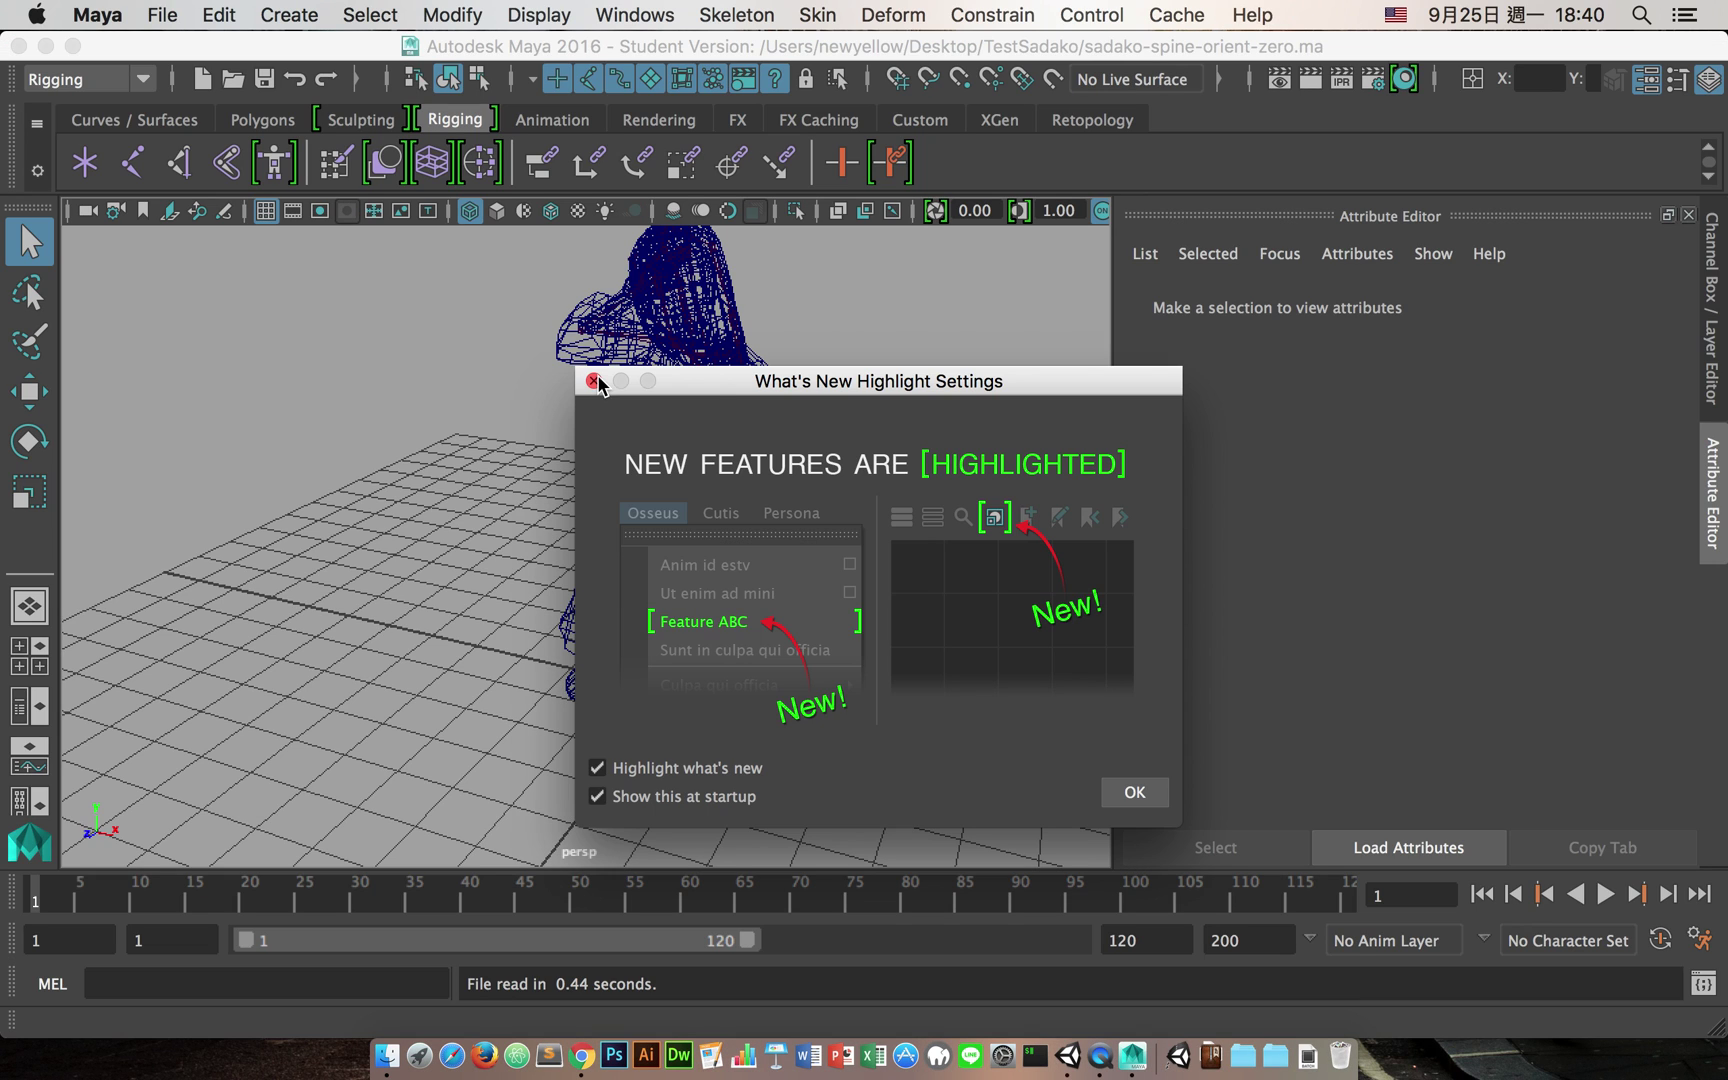
# Step: Dismiss the What's New notice, show the character shaded, and start animation playback
pyautogui.click(595, 380)
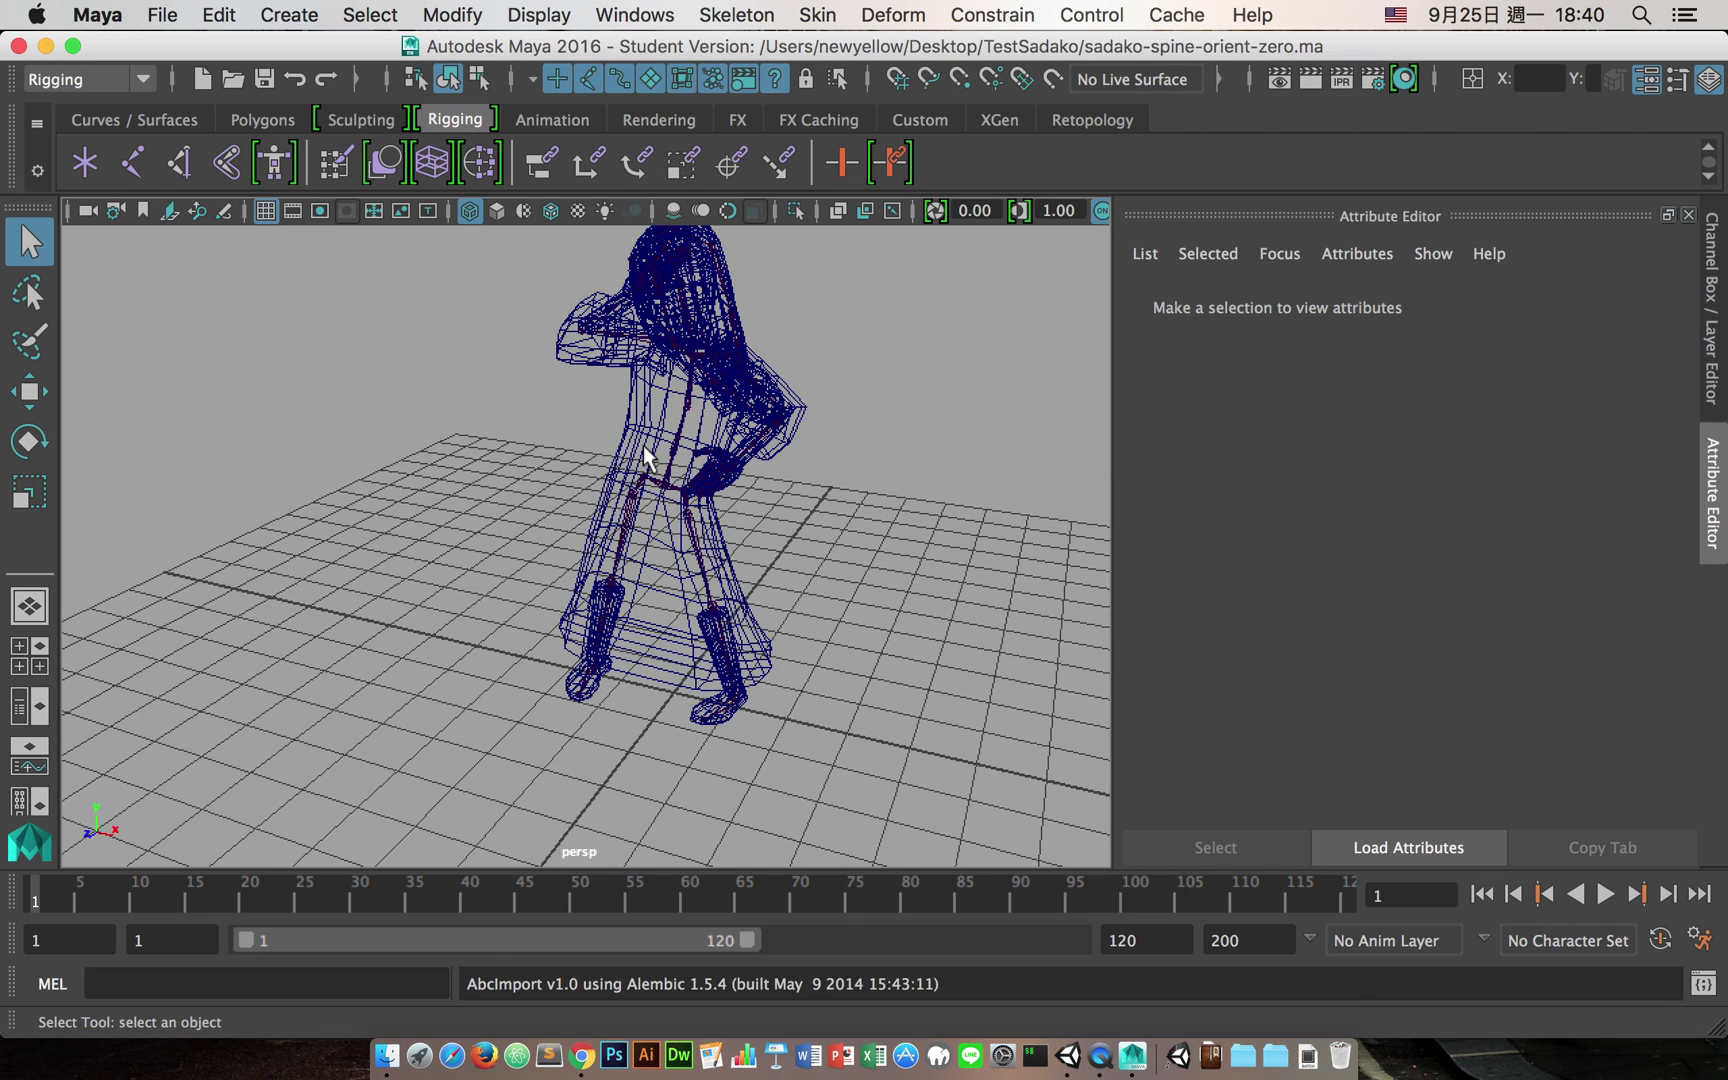
pyautogui.press('5')
pyautogui.scroll(-5, 700, 597)
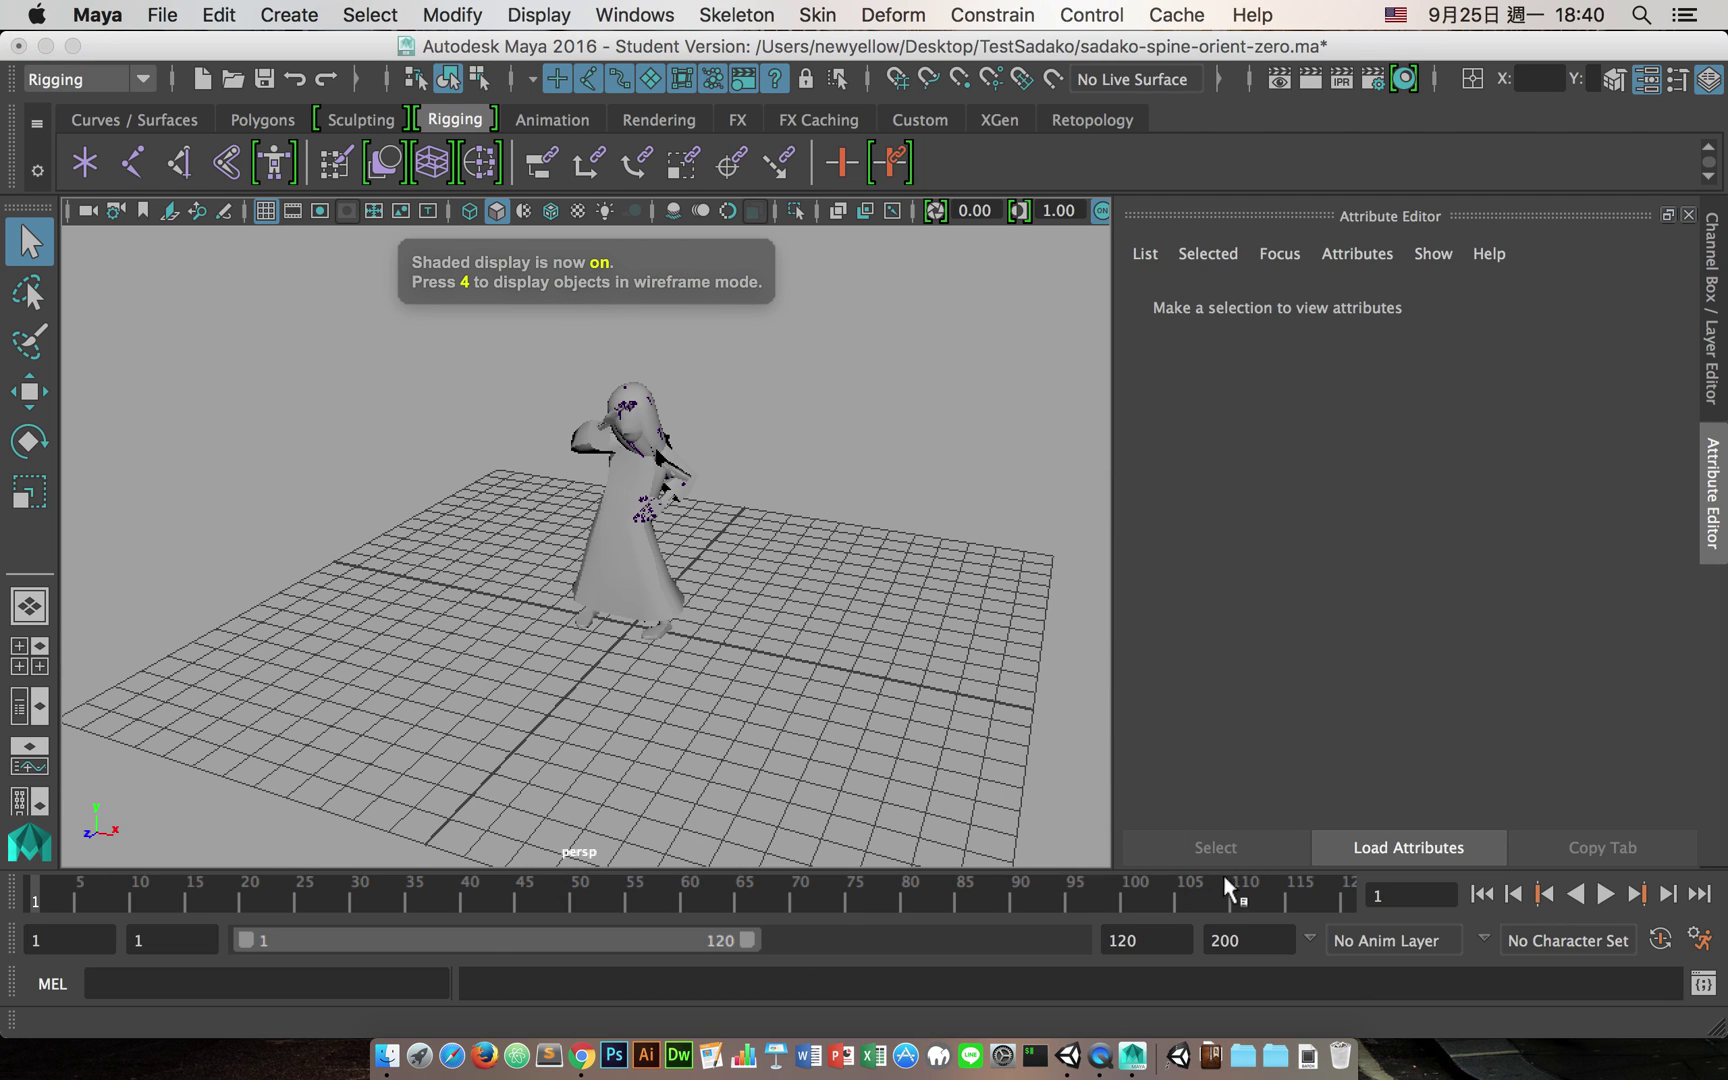
pyautogui.hotkey('alt', 'v')
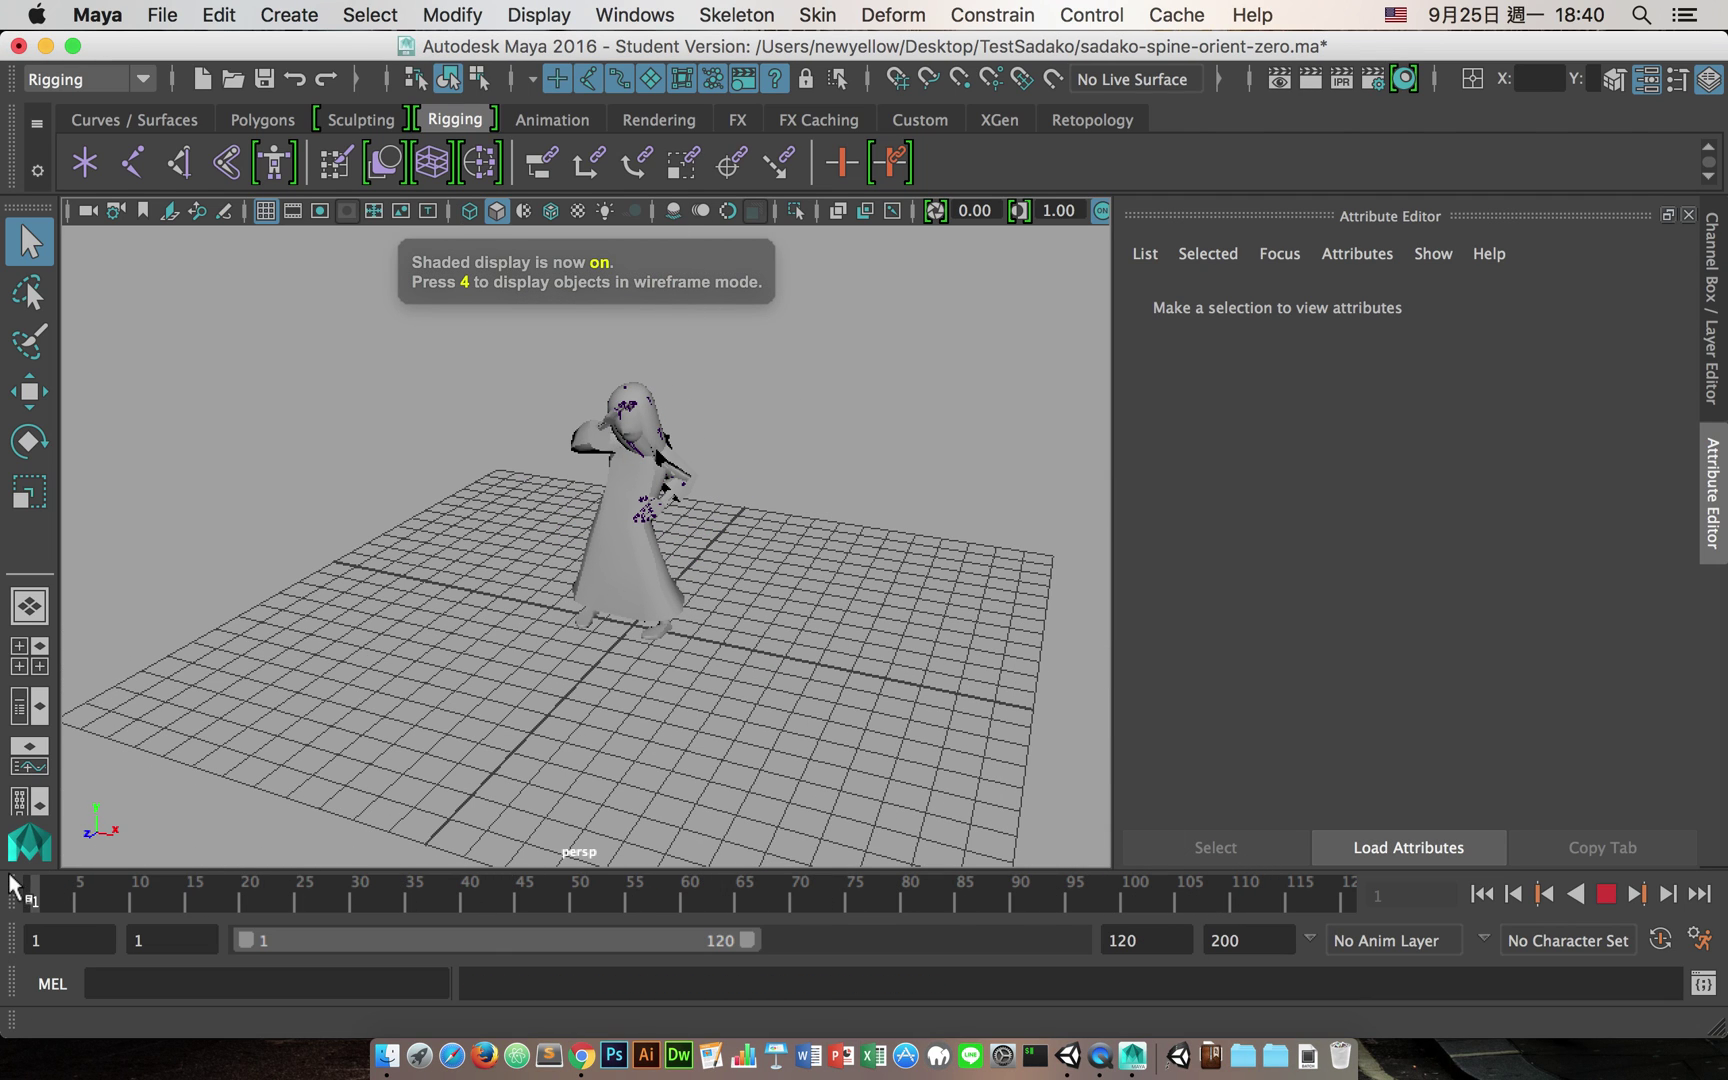
pyautogui.click(1636, 893)
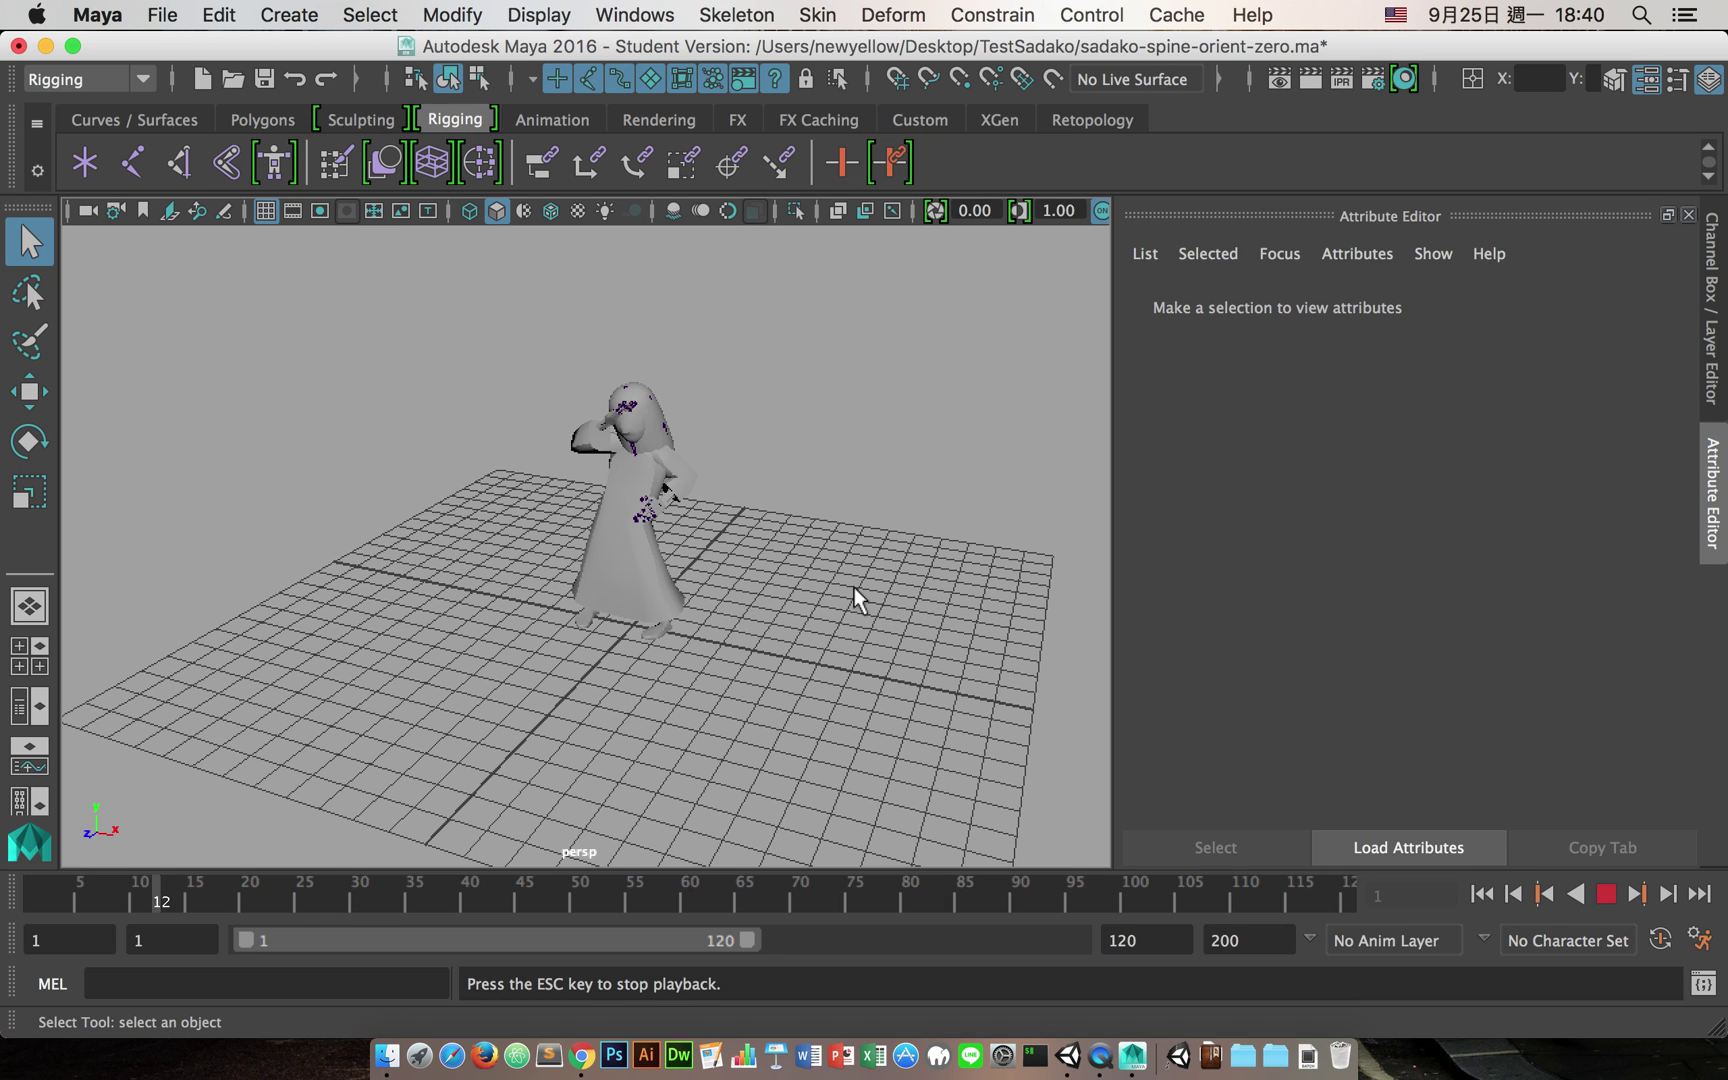
pyautogui.keyDown('alt'); pyautogui.moveTo(778, 513); pyautogui.dragTo(846, 477); pyautogui.keyUp('alt')
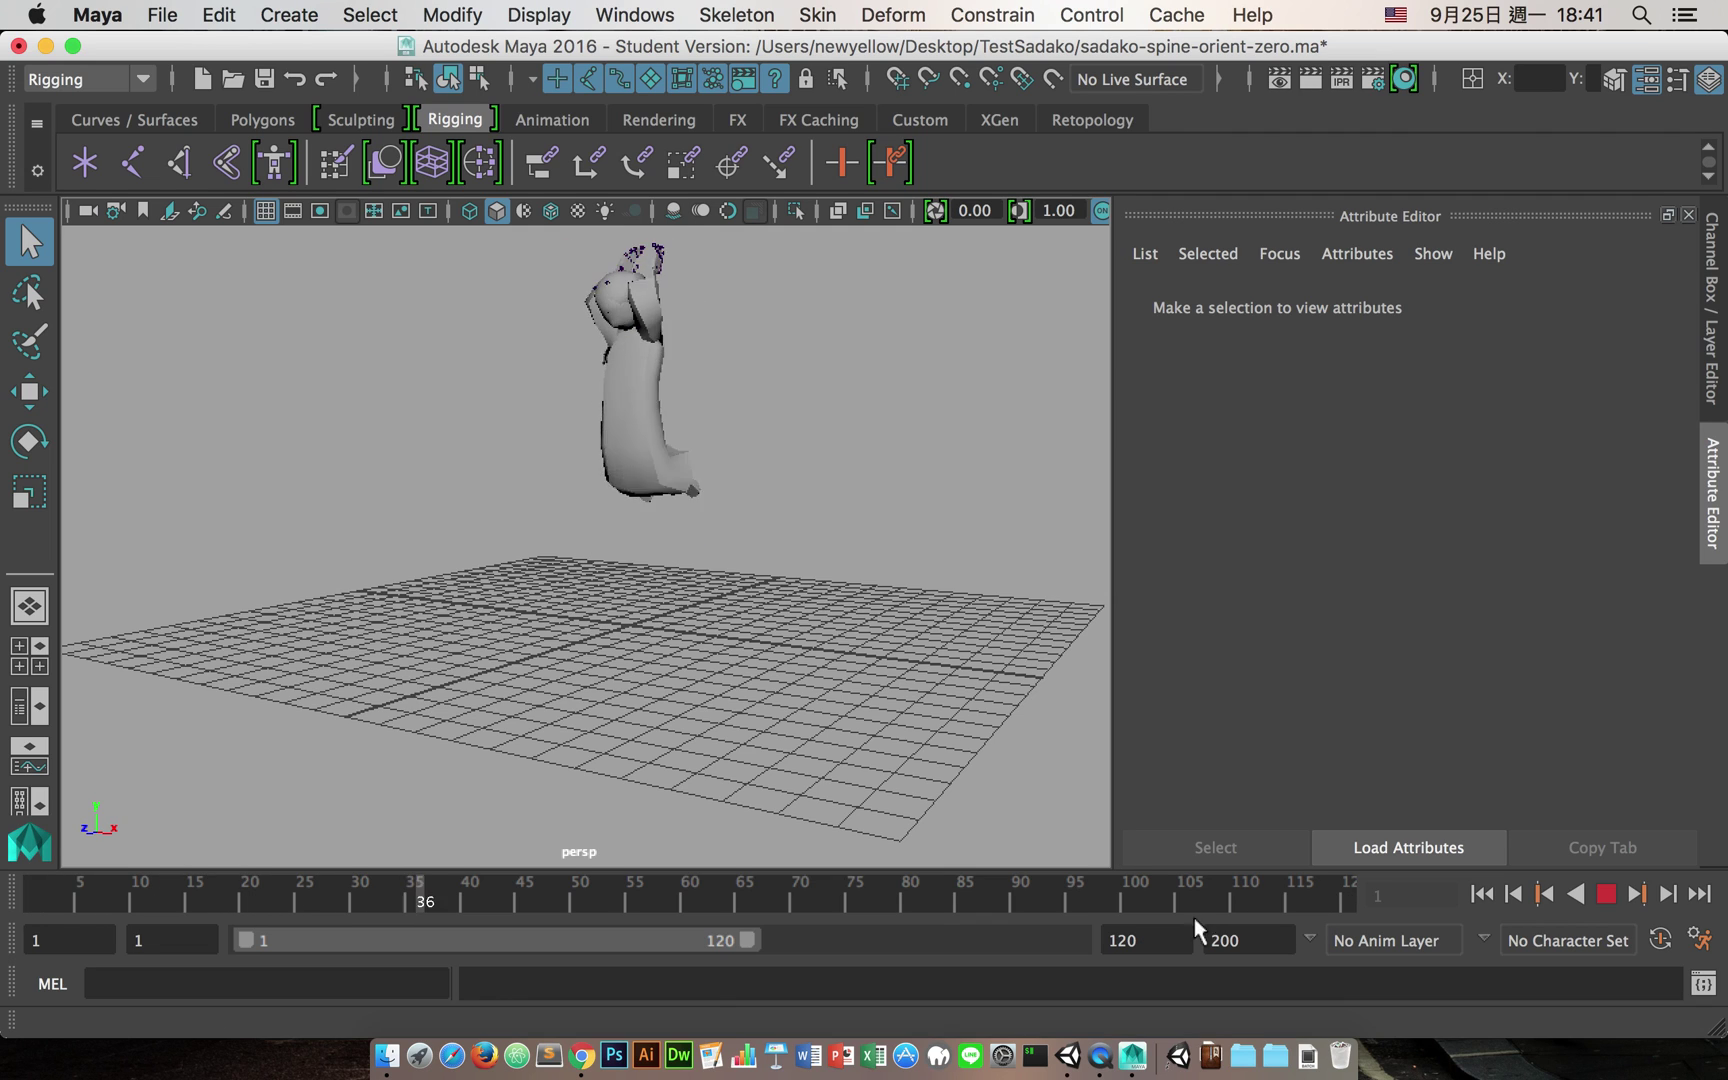
# Step: Extend the playback end to 500 frames, watch the dance from several angles, and close without saving
pyautogui.doubleClick(1140, 940)
pyautogui.write('500')
pyautogui.press('Return')
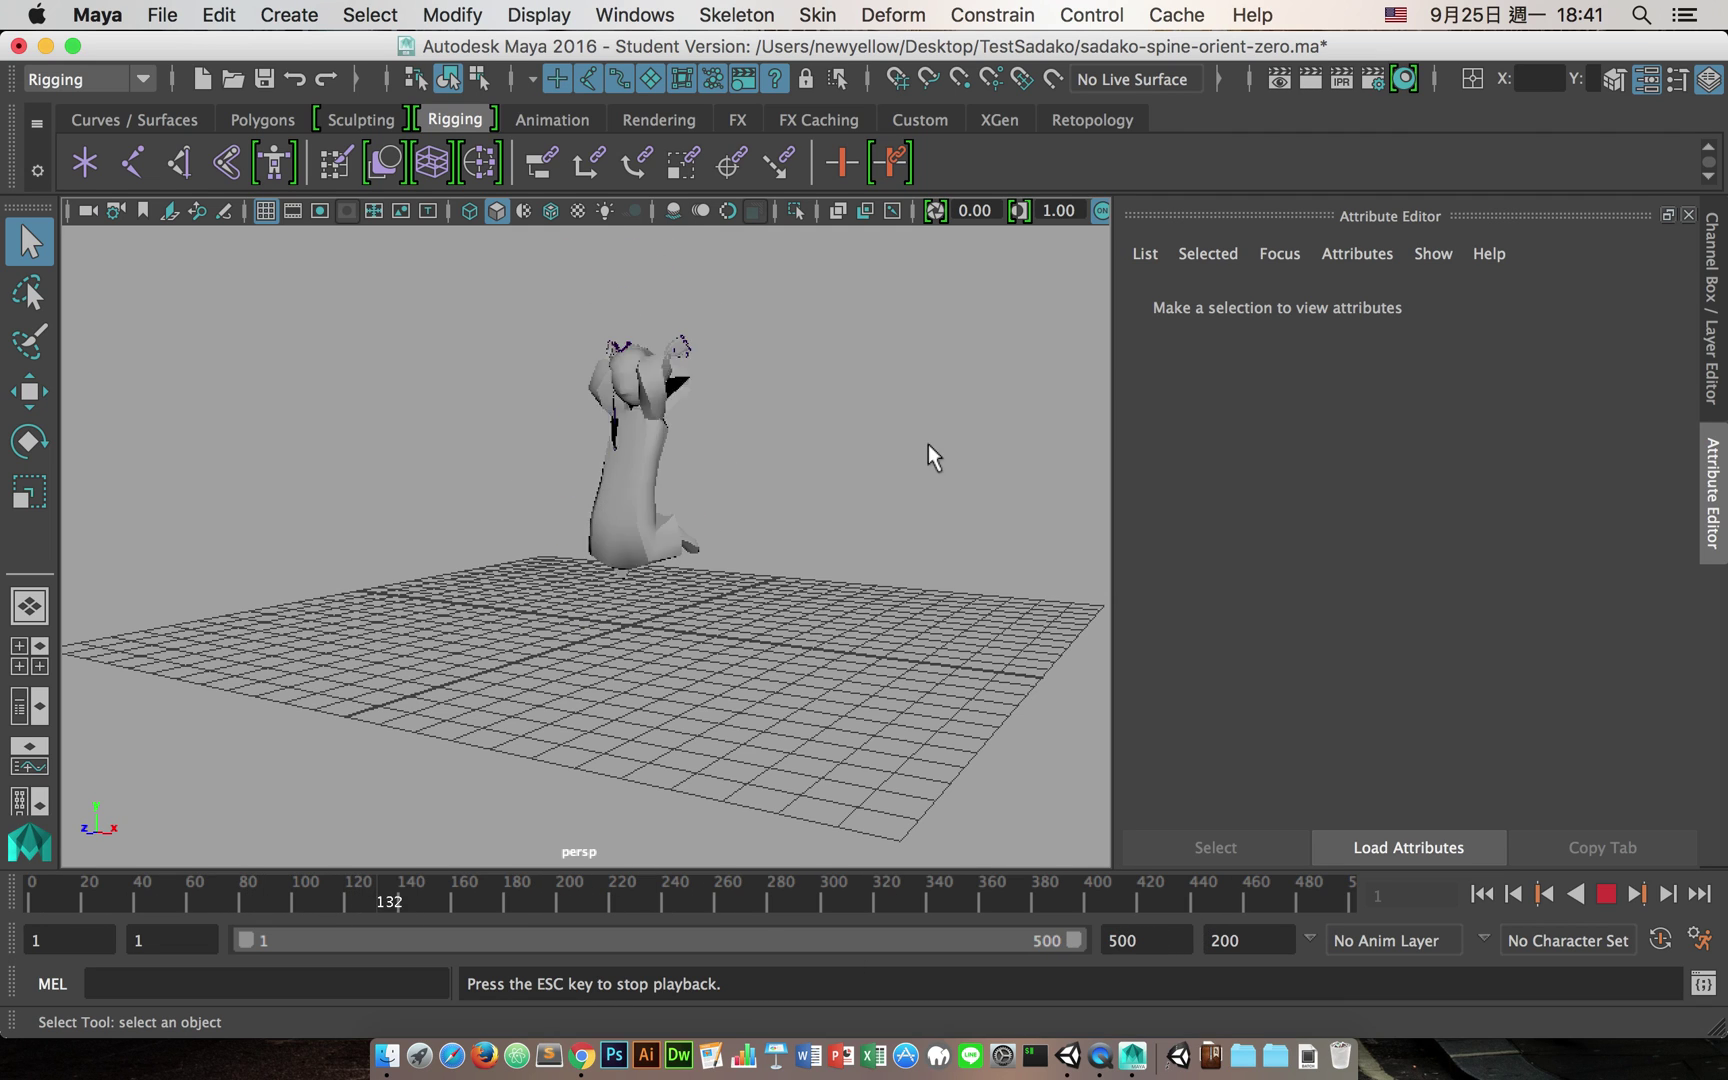
pyautogui.keyDown('alt'); pyautogui.moveTo(927, 444); pyautogui.dragTo(896, 453, button='middle'); pyautogui.keyUp('alt')
pyautogui.scroll(5, 767, 468)
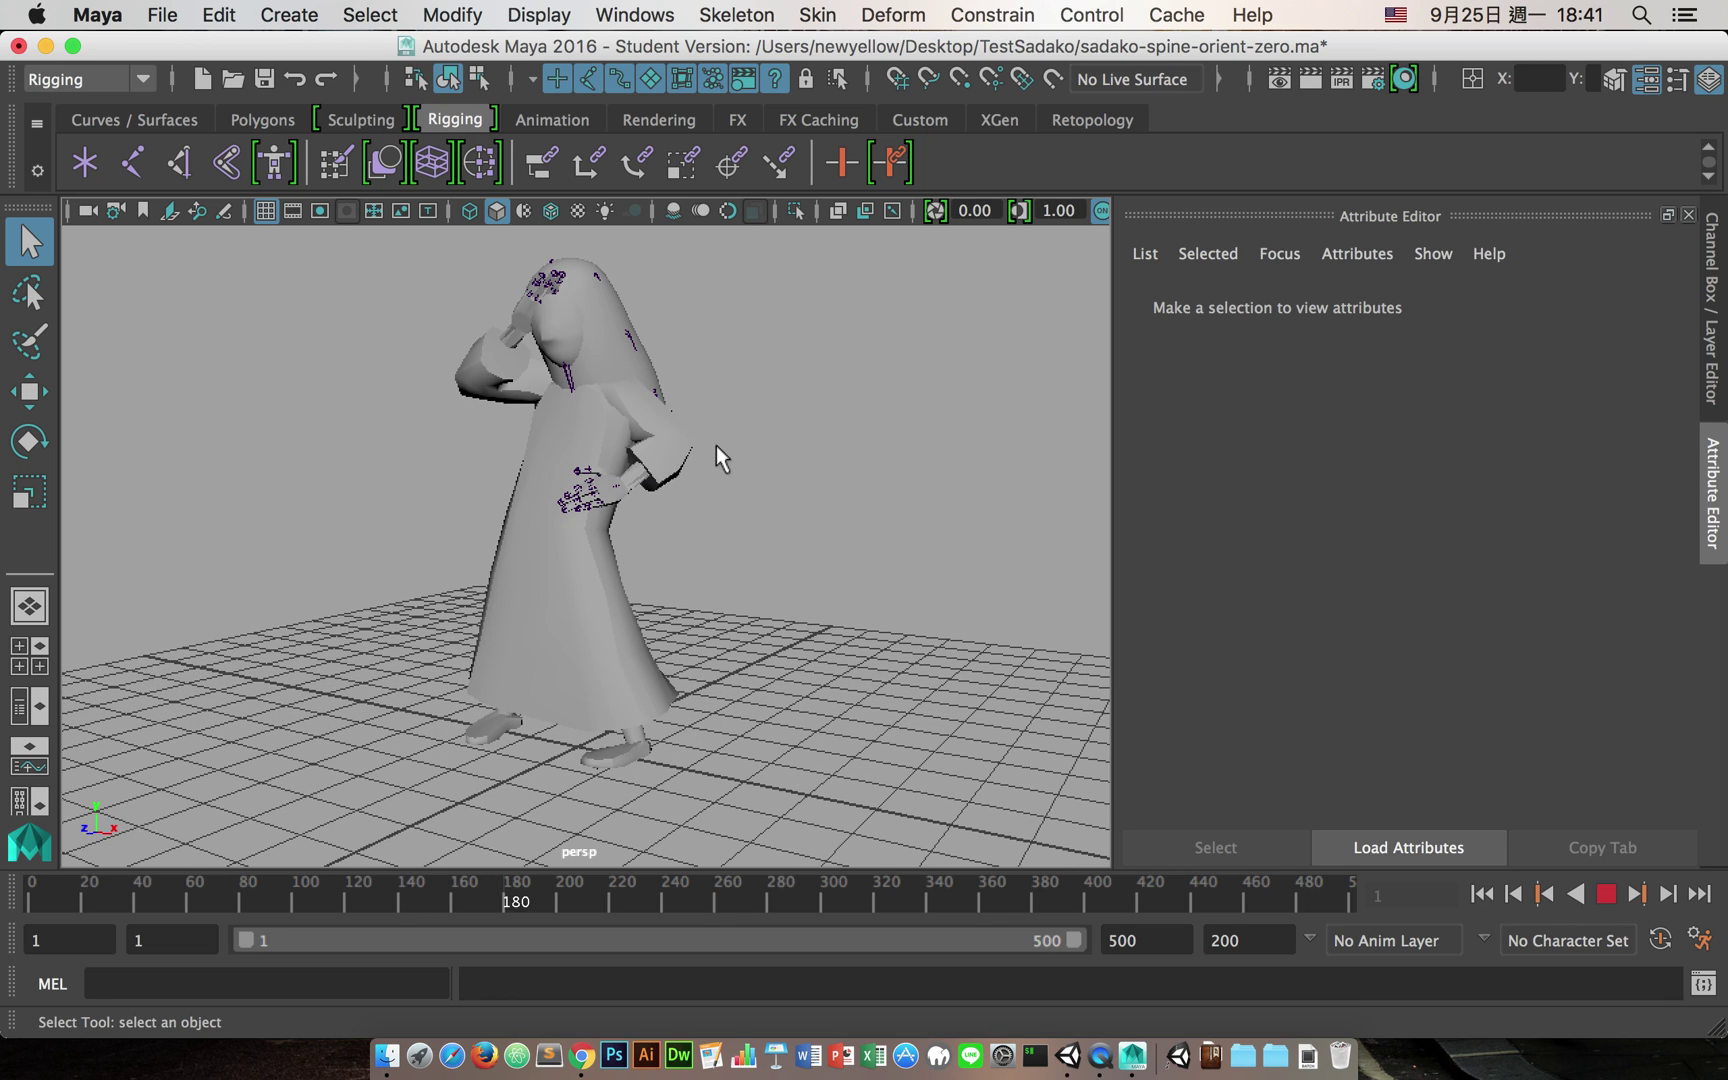
pyautogui.keyDown('alt'); pyautogui.moveTo(716, 446); pyautogui.dragTo(964, 455); pyautogui.keyUp('alt')
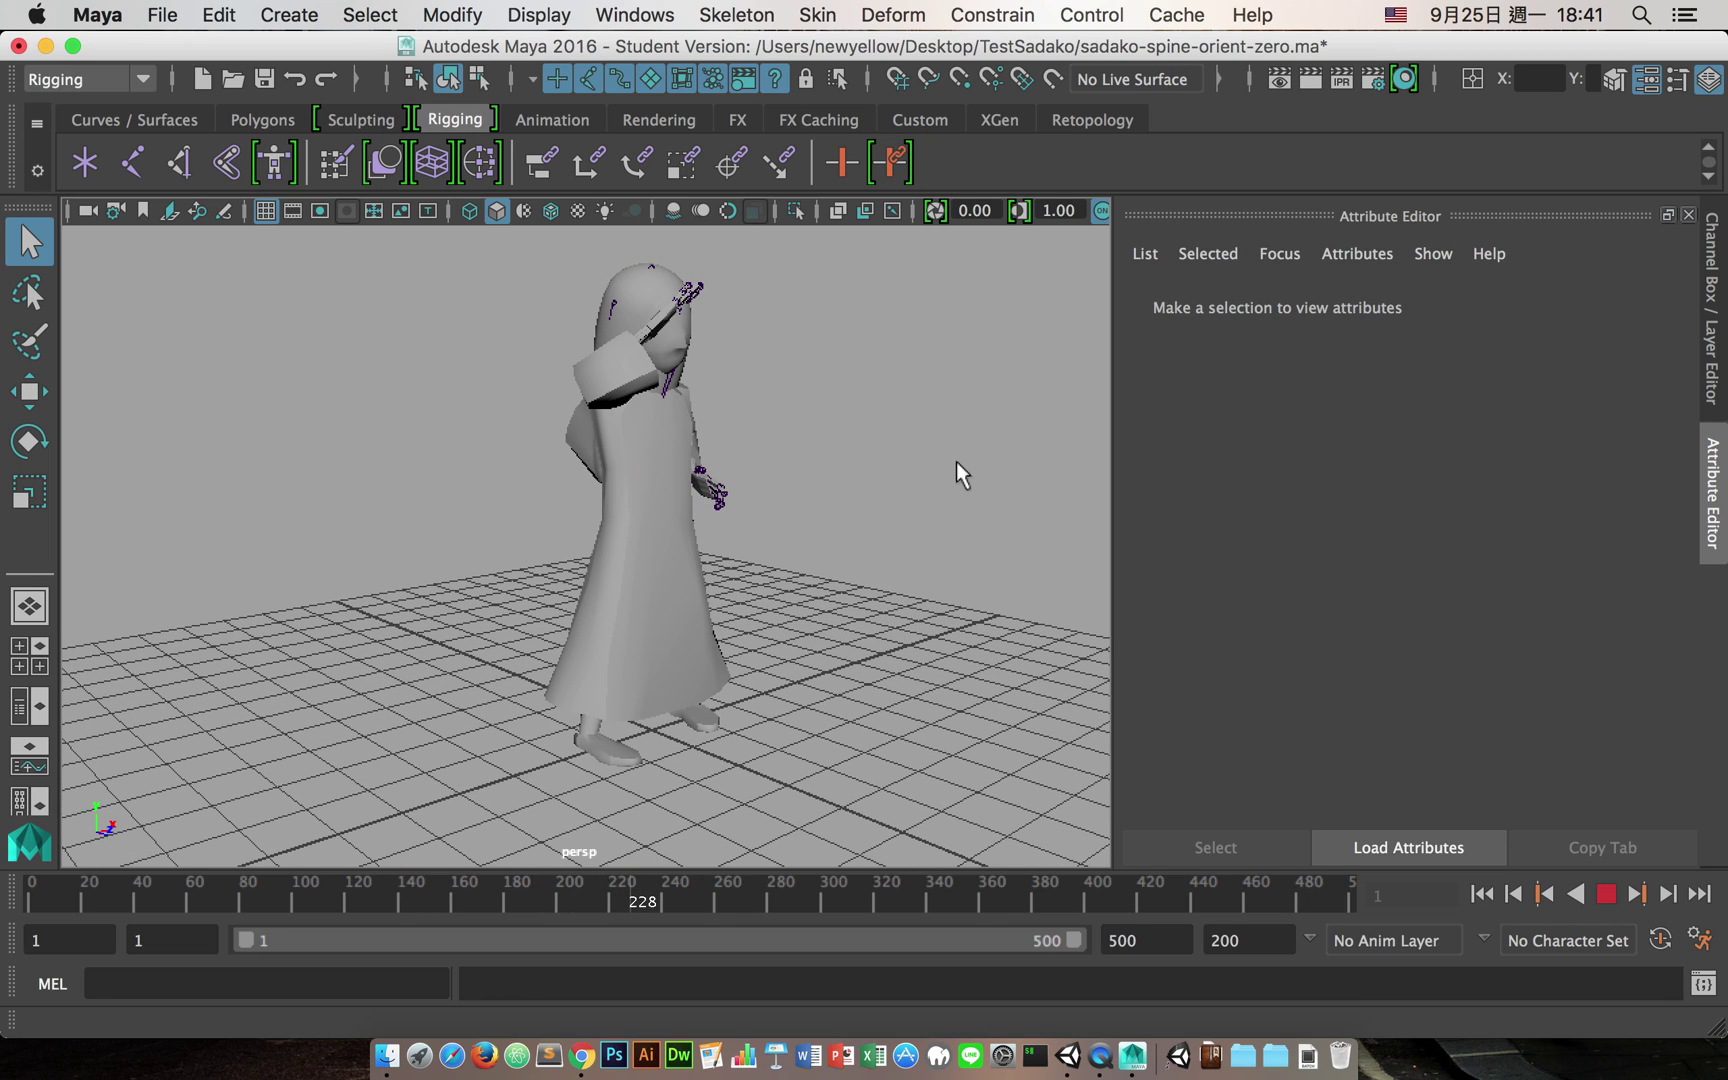
pyautogui.moveTo(493, 892); pyautogui.dragTo(65, 859)
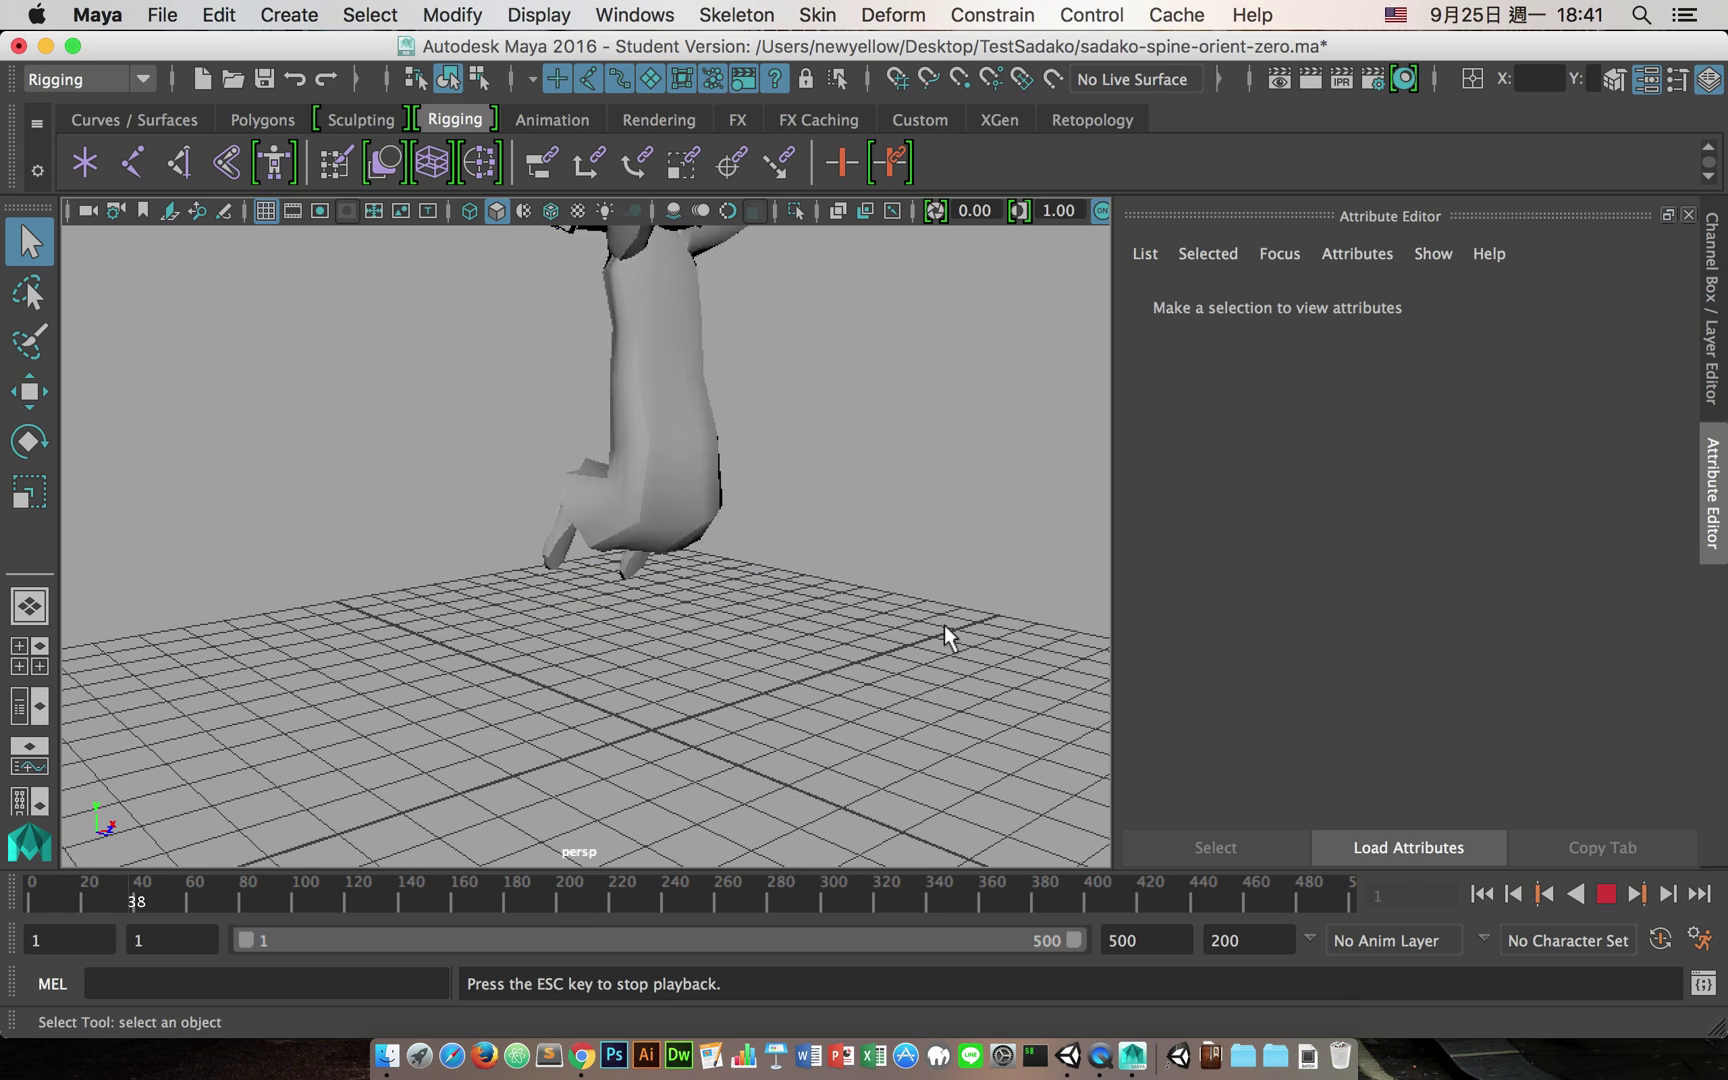
pyautogui.keyDown('alt'); pyautogui.moveTo(959, 470); pyautogui.dragTo(944, 501, button='middle'); pyautogui.keyUp('alt')
pyautogui.keyDown('alt'); pyautogui.moveTo(944, 501); pyautogui.dragTo(941, 436); pyautogui.keyUp('alt')
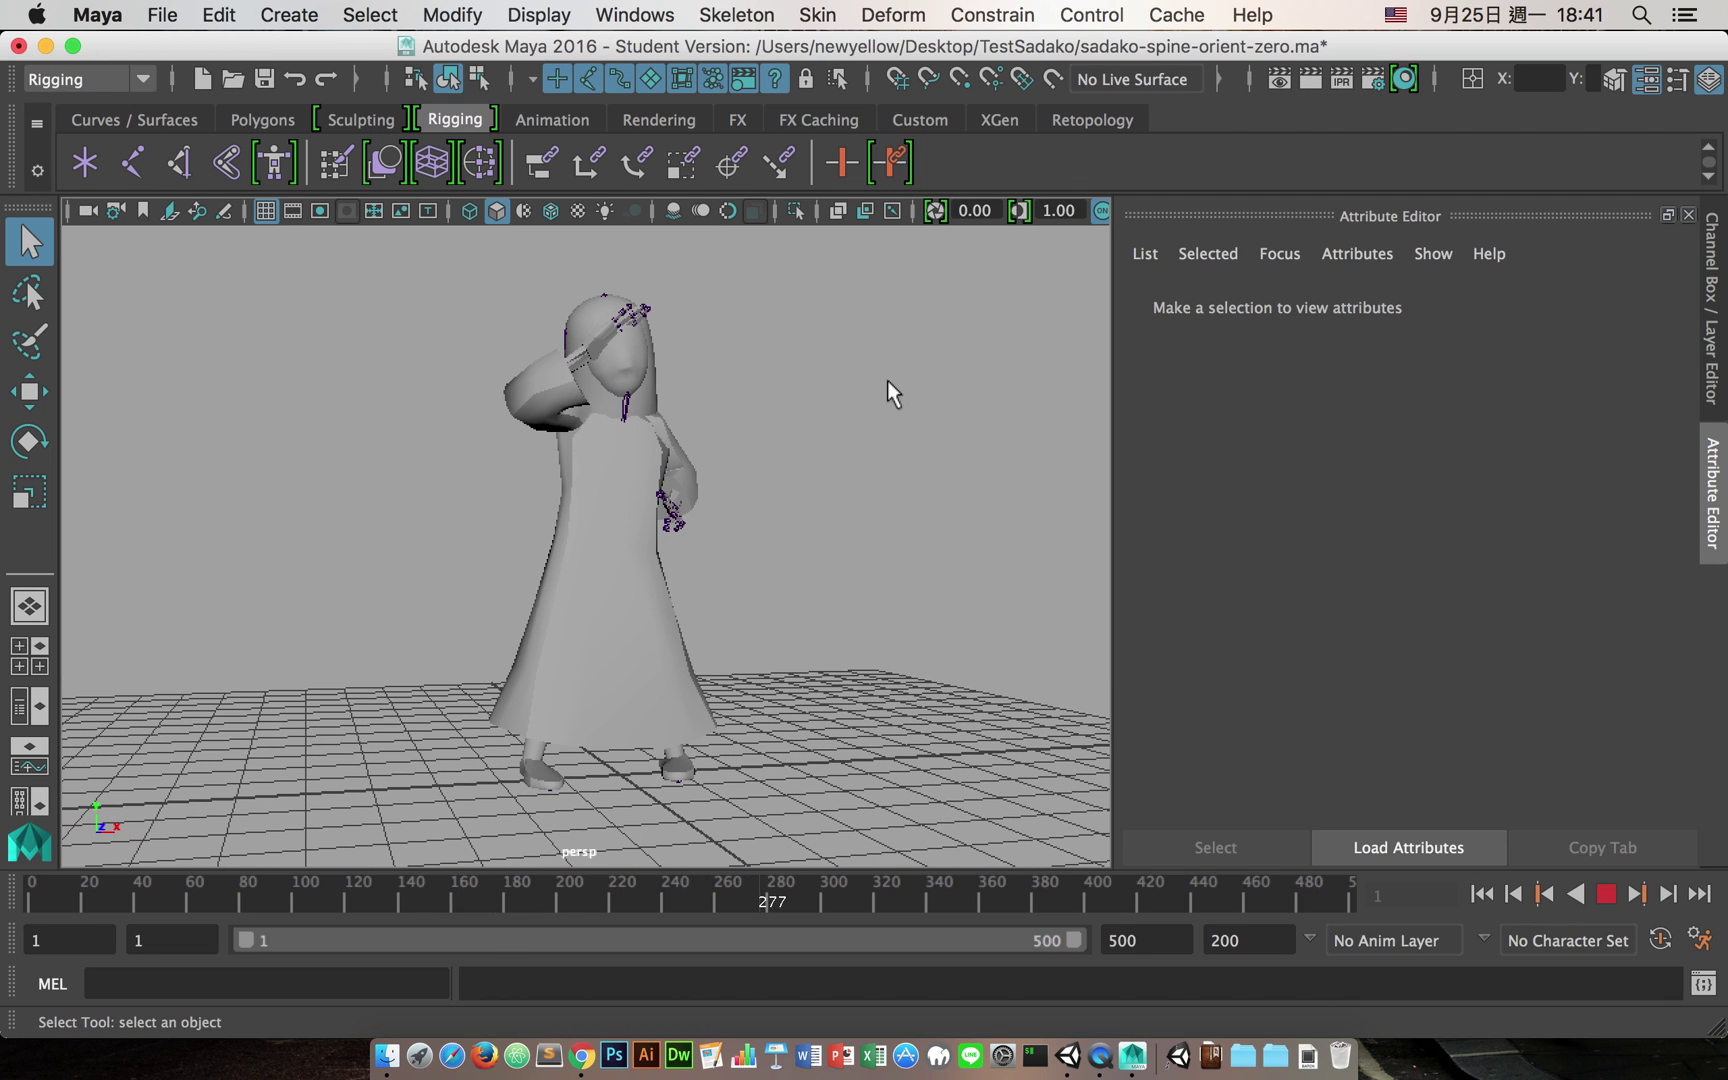
pyautogui.click(862, 565)
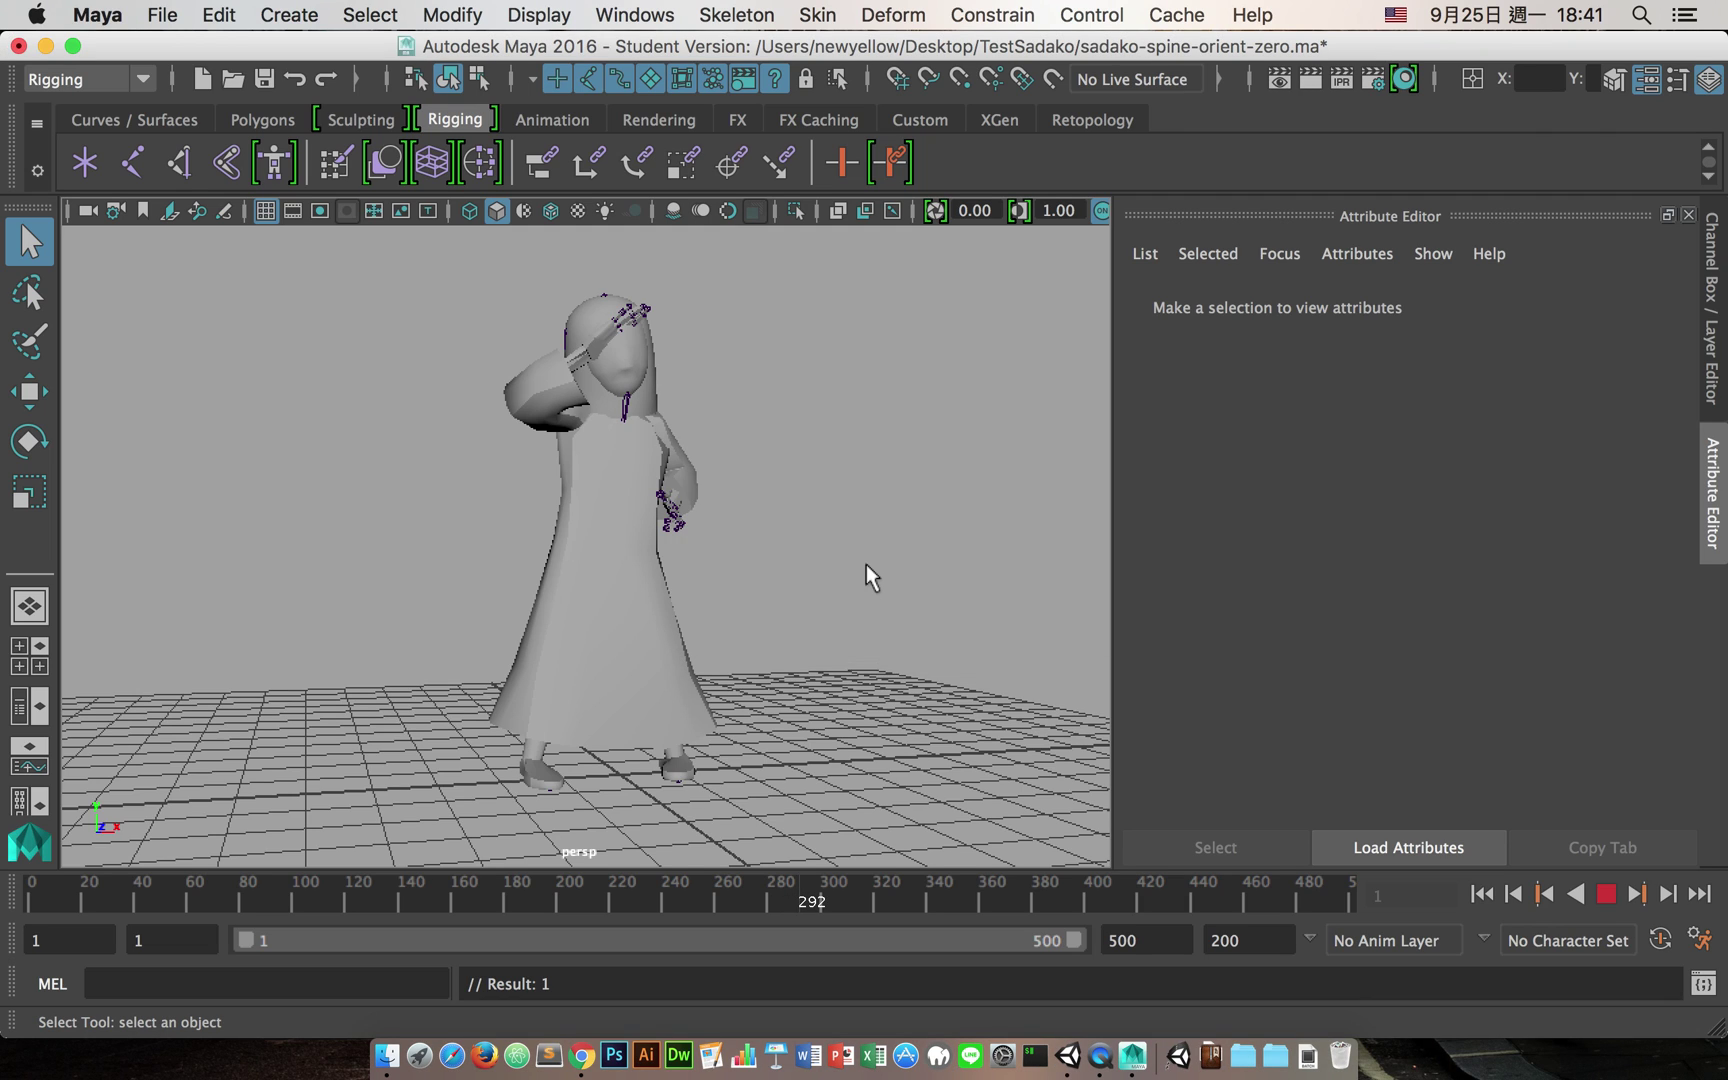